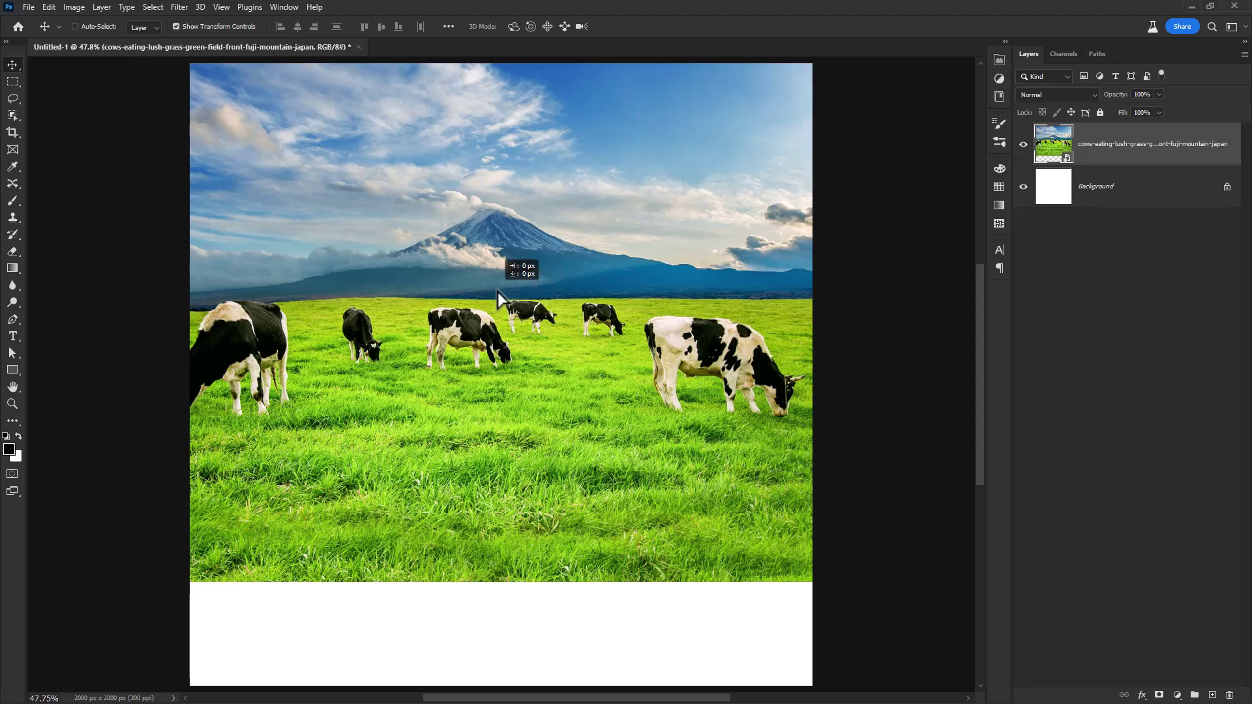
Shift the cow landscape slightly to the right and place wooden-floorboards.jpg on the canvas
{"action": "left_click_drag", "start_coordinate": [497, 290], "coordinate": [510, 289]}
{"action": "key", "text": "alt+Tab"}
{"action": "scroll", "coordinate": [471, 346], "scroll_direction": "down", "scroll_amount": 2}
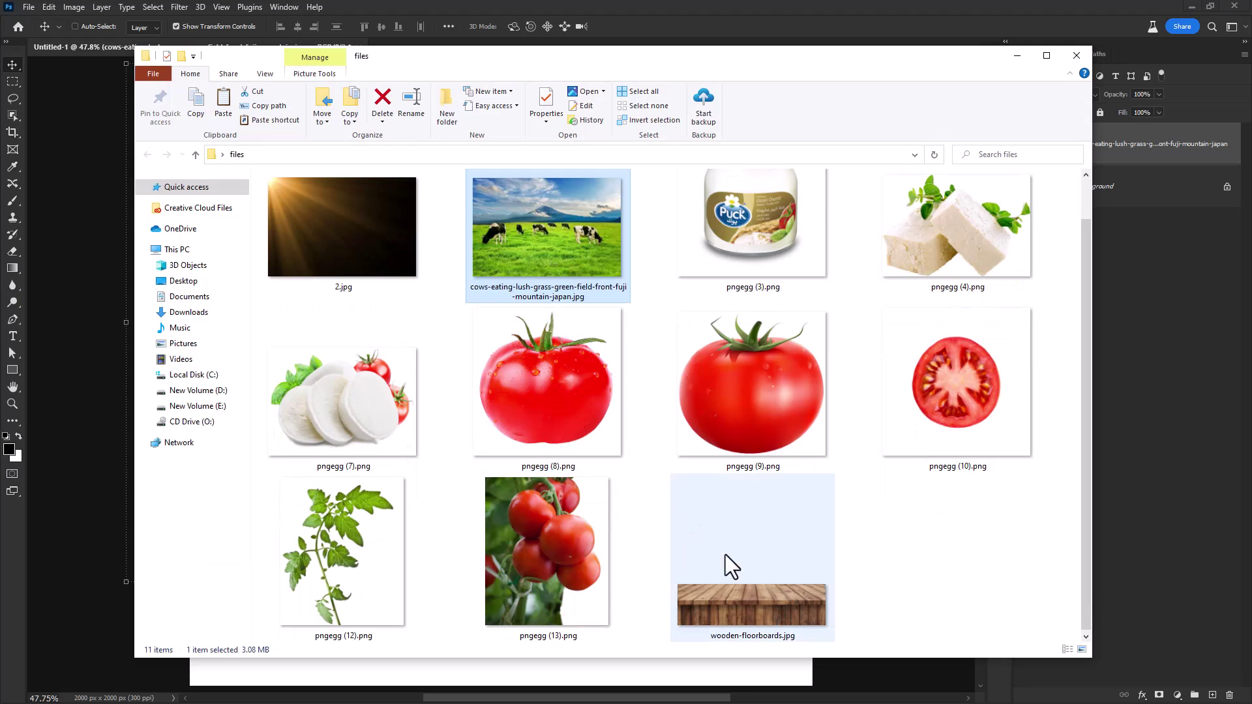
{"action": "left_click_drag", "start_coordinate": [725, 555], "coordinate": [65, 372]}
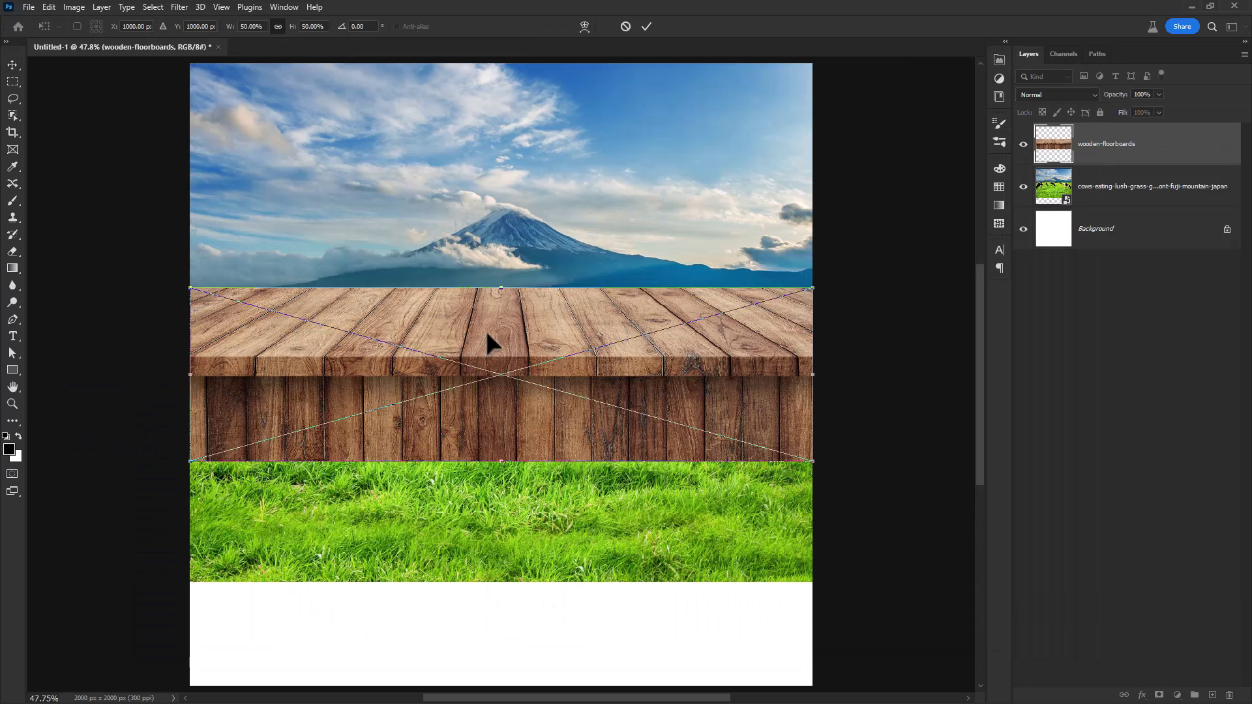
Scale the wooden floorboards to about 59.8% and position them as a tabletop across the lower edge of the canvas
{"action": "left_click_drag", "start_coordinate": [487, 341], "coordinate": [472, 582]}
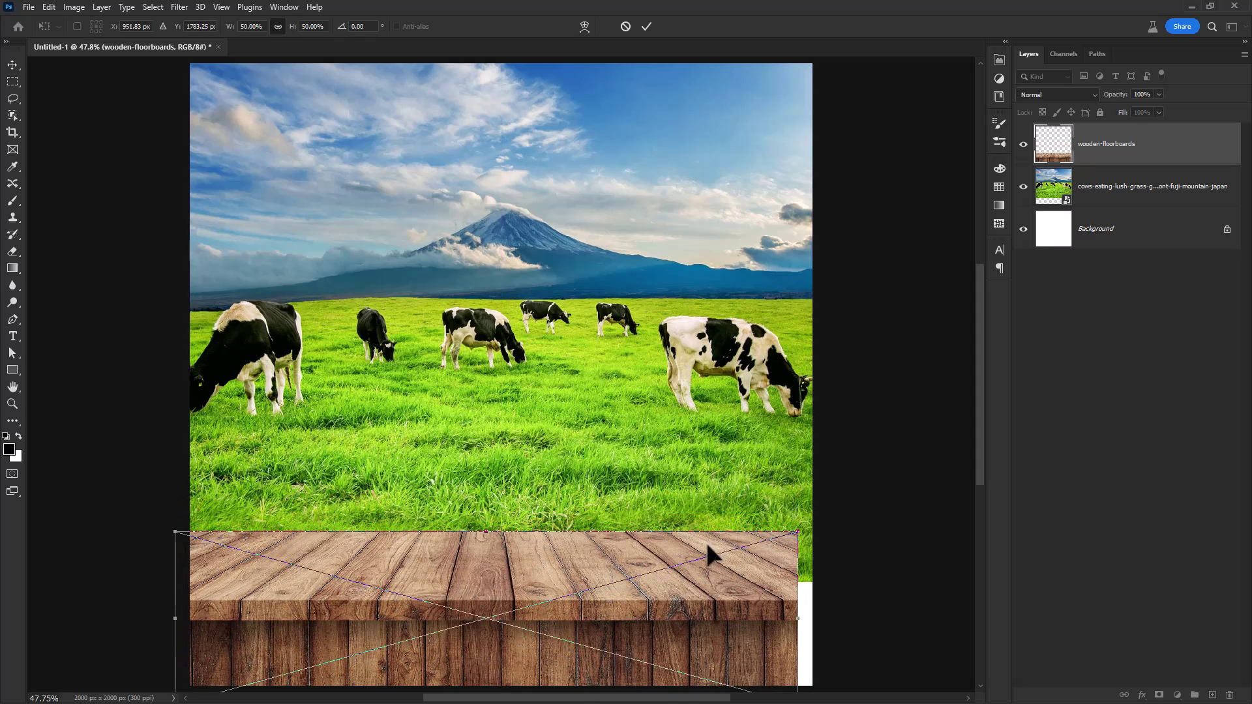
{"action": "left_click_drag", "start_coordinate": [797, 535], "coordinate": [901, 436]}
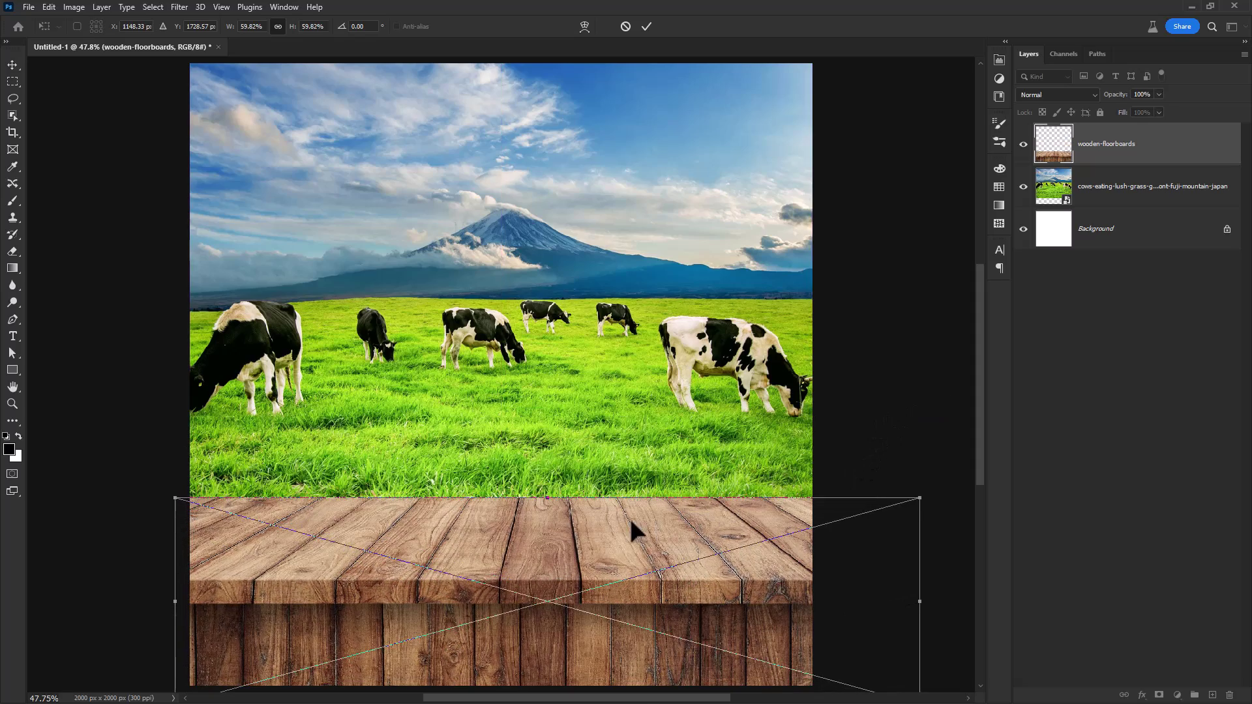
{"action": "left_click_drag", "start_coordinate": [631, 519], "coordinate": [581, 571]}
{"action": "key", "text": "Return"}
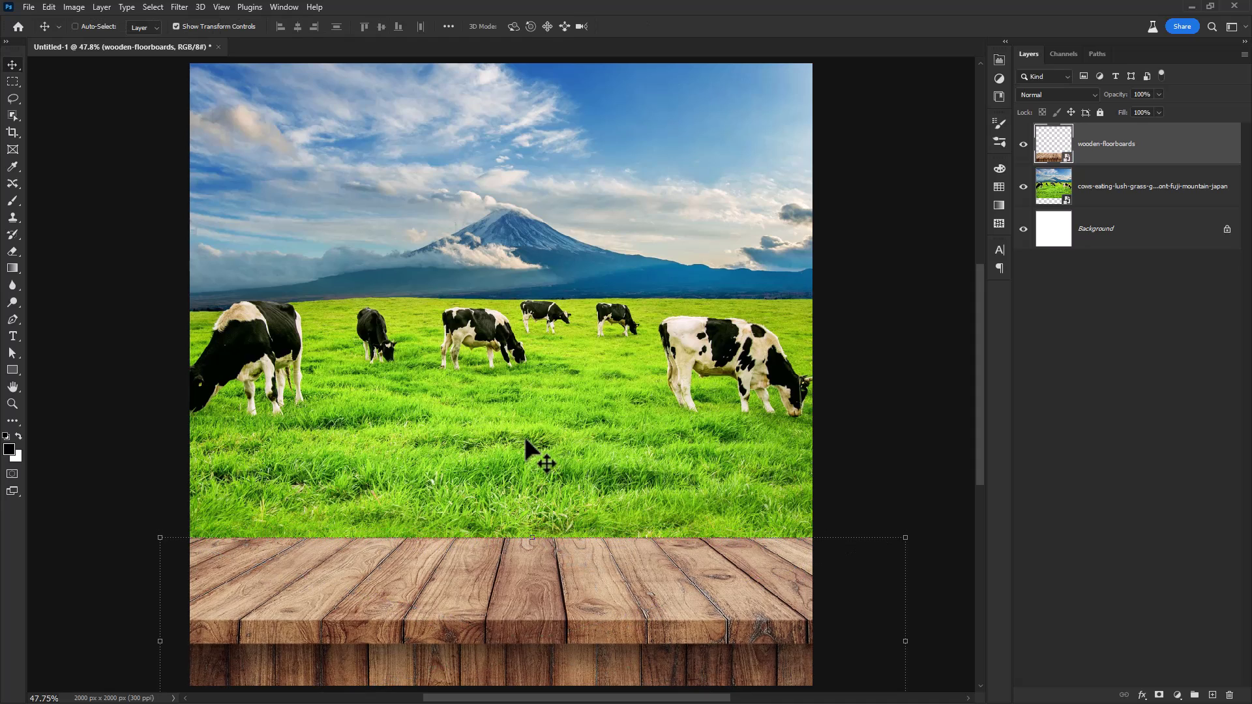
Enlarge and reposition the cow landscape so it fills the canvas from the upper edge down behind the wooden table
{"action": "scroll", "coordinate": [525, 437], "scroll_direction": "down", "scroll_amount": 2}
{"action": "left_click", "coordinate": [529, 314]}
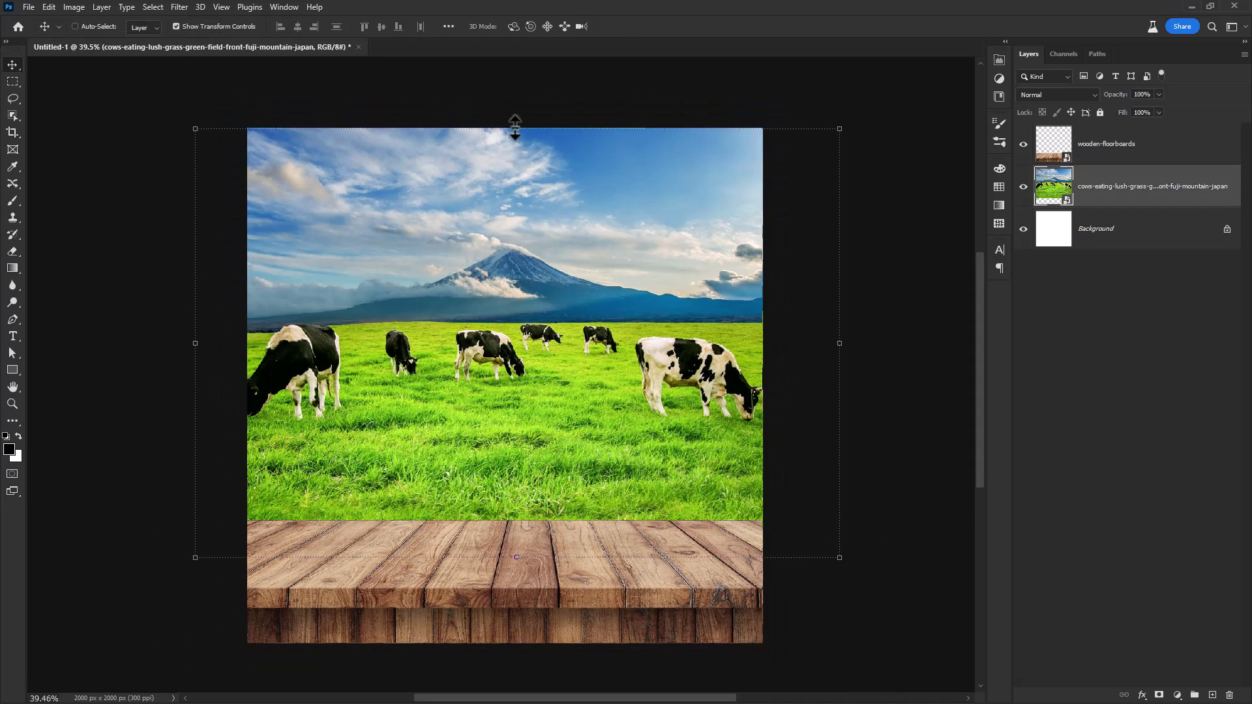
{"action": "left_click_drag", "start_coordinate": [515, 129], "coordinate": [516, 113]}
{"action": "left_click_drag", "start_coordinate": [526, 183], "coordinate": [529, 241]}
{"action": "left_click_drag", "start_coordinate": [520, 171], "coordinate": [517, 128]}
{"action": "key", "text": "Return"}
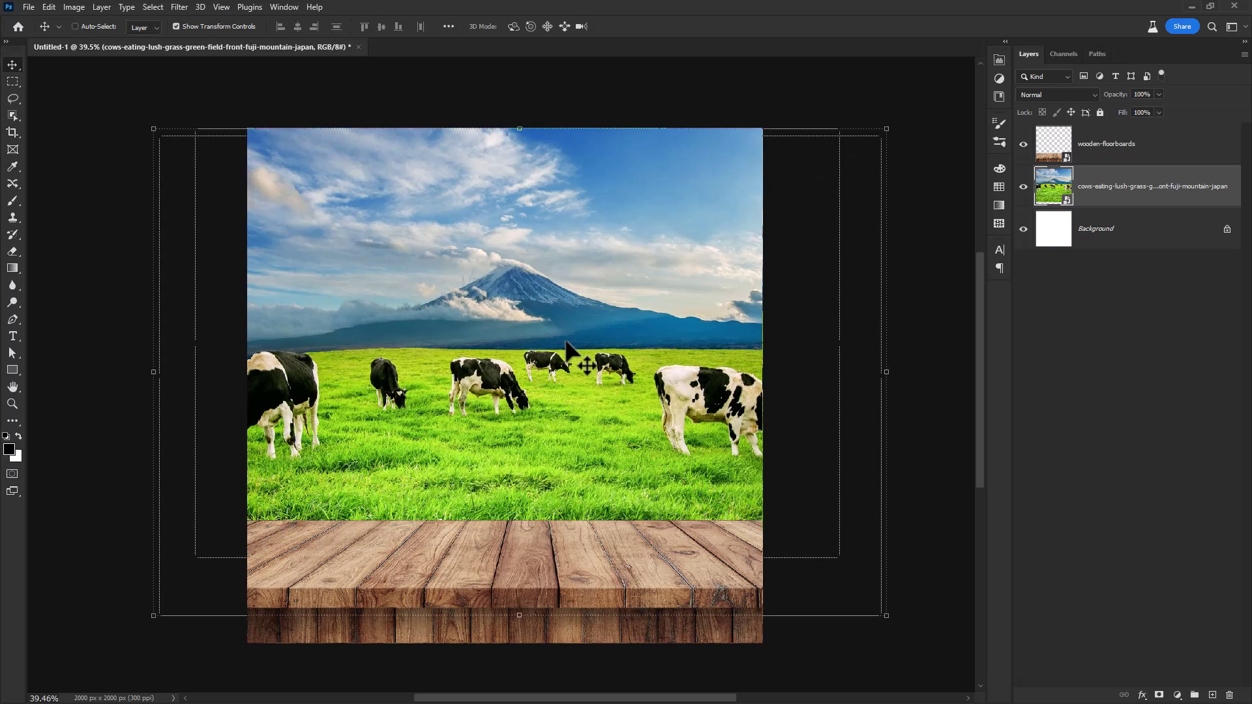
Apply a Gaussian Blur with a radius of 8.6 pixels to the cow landscape layer
{"action": "left_click", "coordinate": [174, 7]}
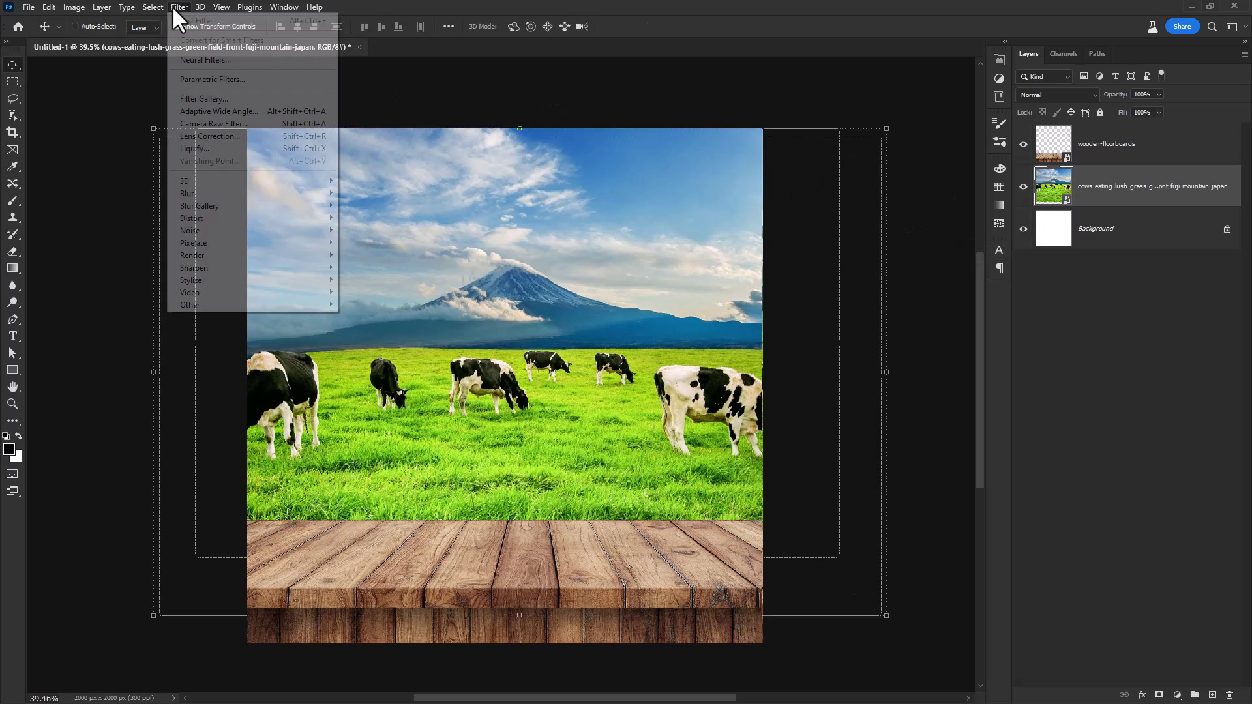
{"action": "mouse_move", "coordinate": [243, 193]}
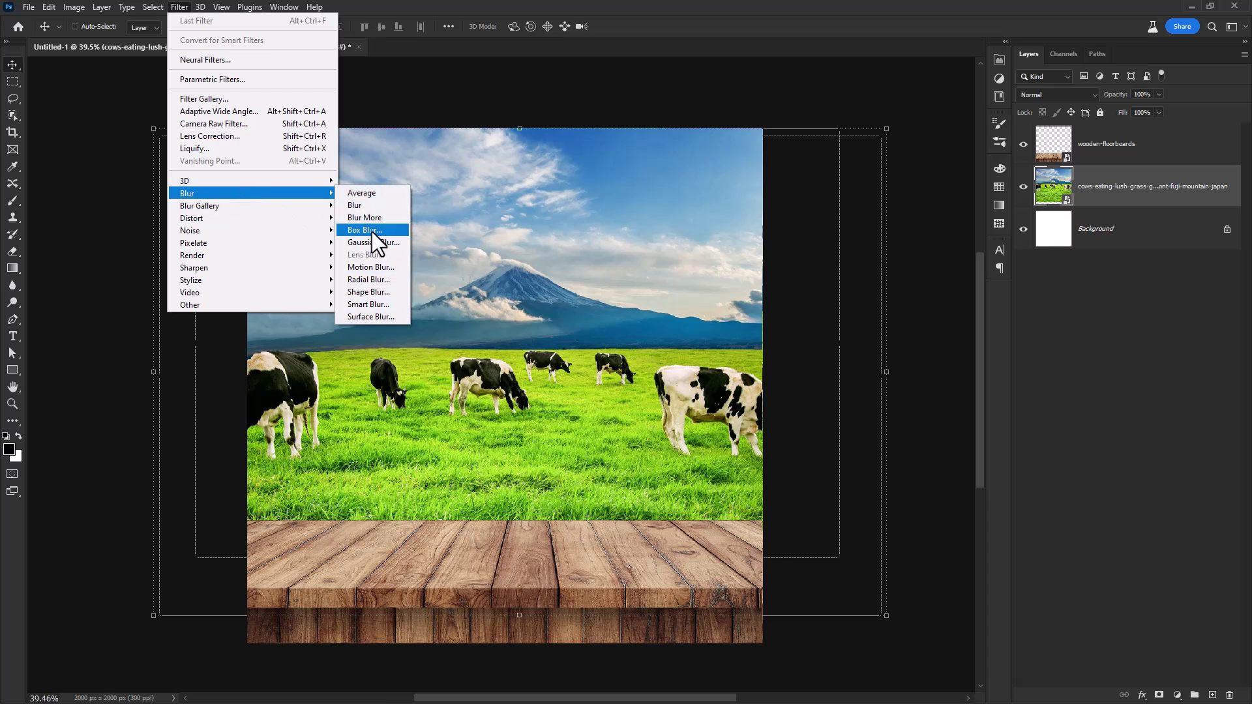
{"action": "left_click", "coordinate": [373, 242]}
{"action": "left_click", "coordinate": [717, 381]}
{"action": "left_click_drag", "start_coordinate": [717, 381], "coordinate": [748, 380]}
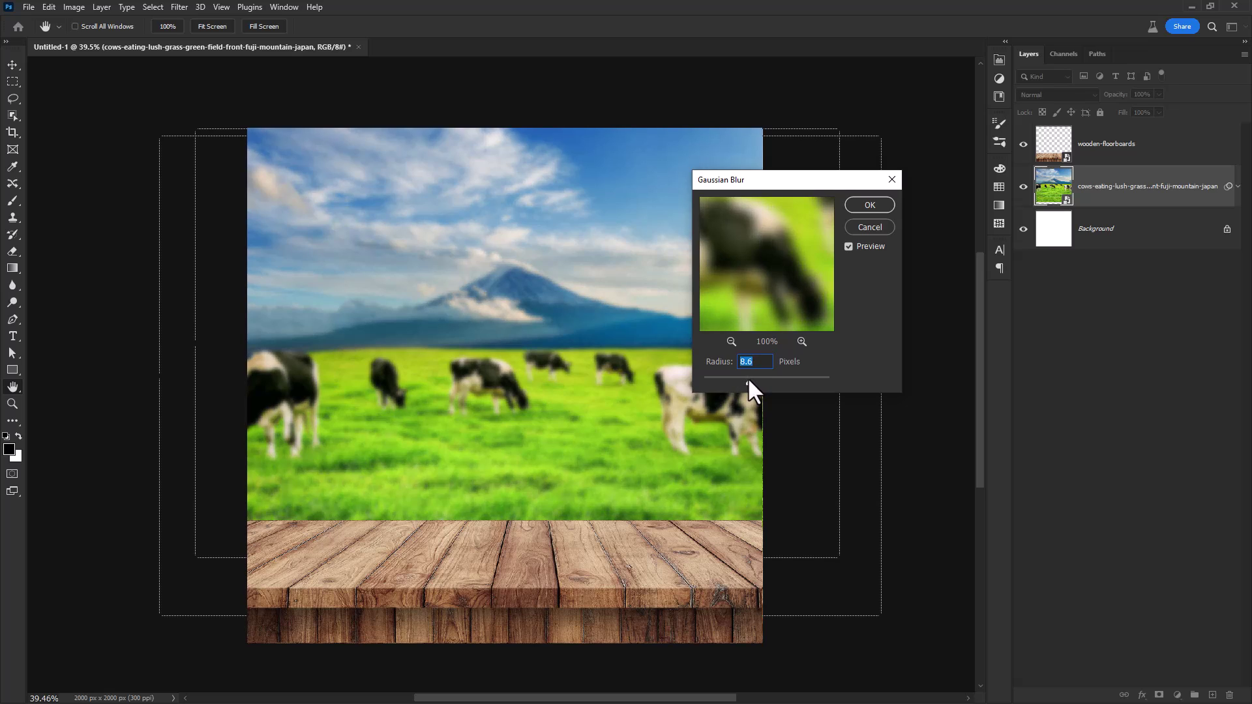
{"action": "left_click", "coordinate": [870, 205]}
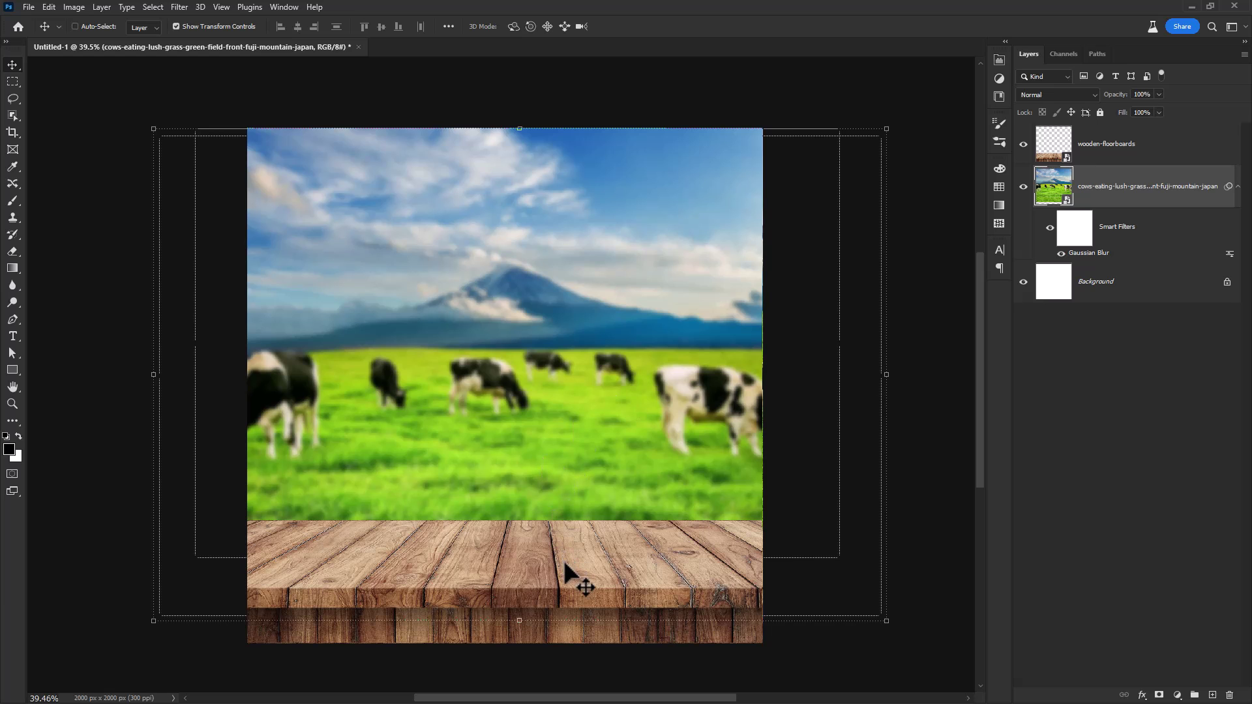
Place the jar image pngegg (3).png in the composition and move its layer above wooden-floorboards
{"action": "key", "text": "alt+Tab"}
{"action": "key", "text": "alt+Tab"}
{"action": "left_click_drag", "start_coordinate": [743, 234], "coordinate": [552, 420]}
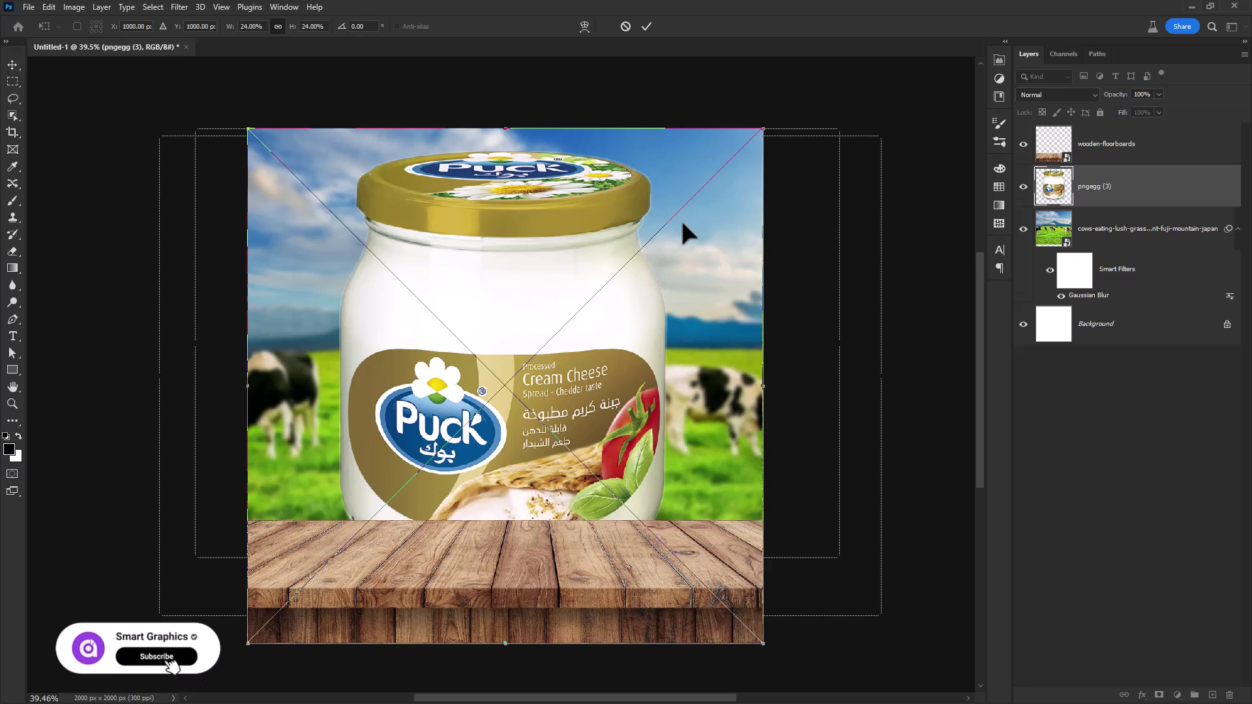
{"action": "key", "text": "Return"}
{"action": "left_click_drag", "start_coordinate": [1107, 197], "coordinate": [1107, 130]}
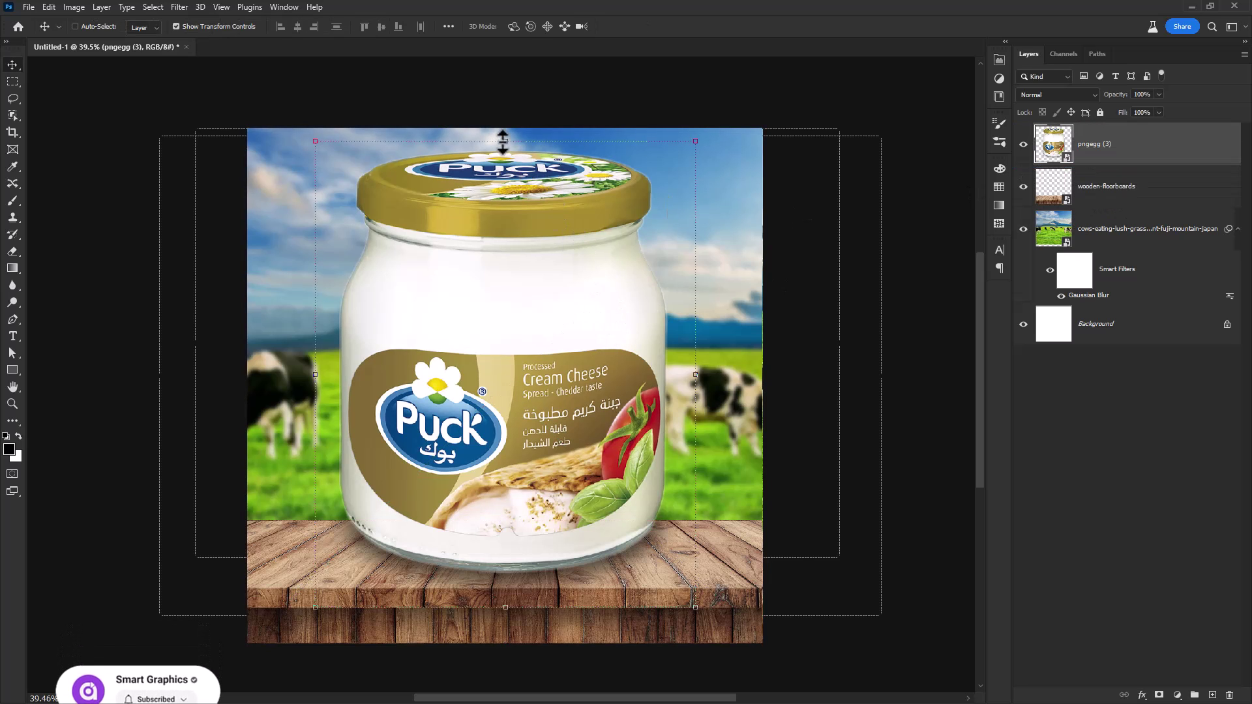
Scale the cheese jar down to about 11.8% and stand it on the wooden table, right of centre
{"action": "left_click_drag", "start_coordinate": [505, 140], "coordinate": [520, 378]}
{"action": "left_click_drag", "start_coordinate": [536, 485], "coordinate": [592, 461]}
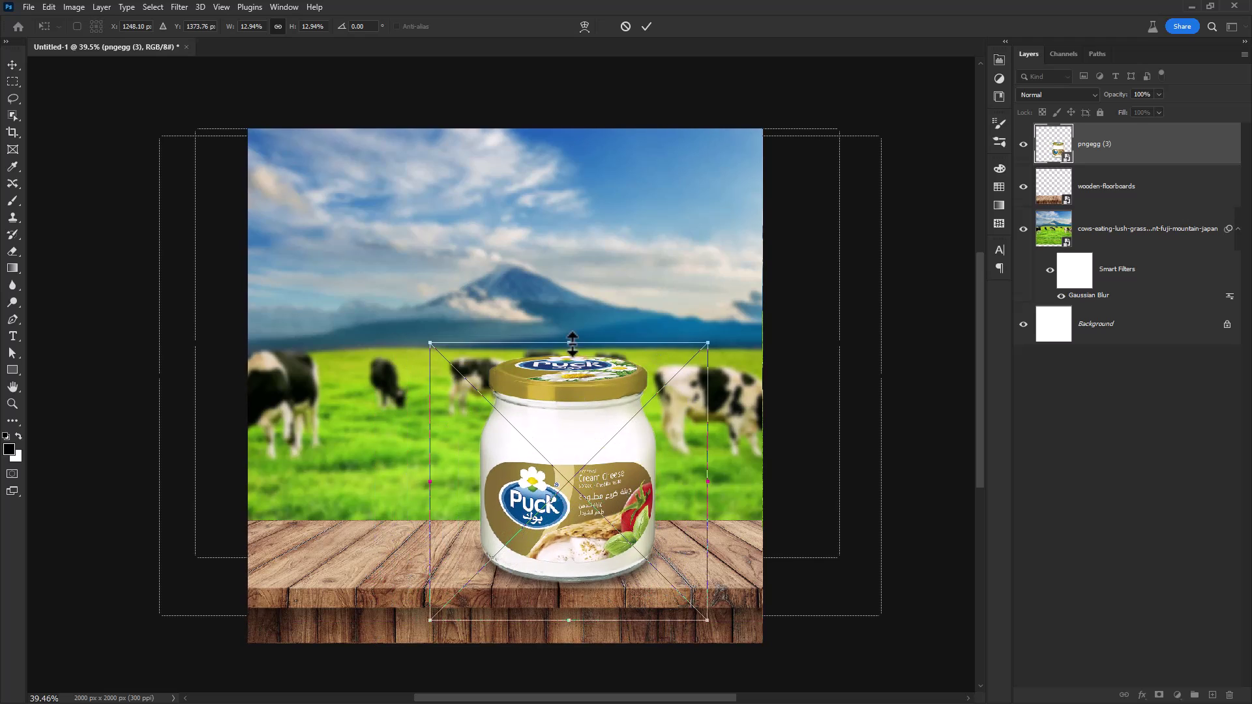
{"action": "left_click_drag", "start_coordinate": [572, 345], "coordinate": [578, 369]}
{"action": "scroll", "coordinate": [575, 513], "scroll_direction": "up", "scroll_amount": 2}
{"action": "scroll", "coordinate": [575, 511], "scroll_direction": "up", "scroll_amount": 8}
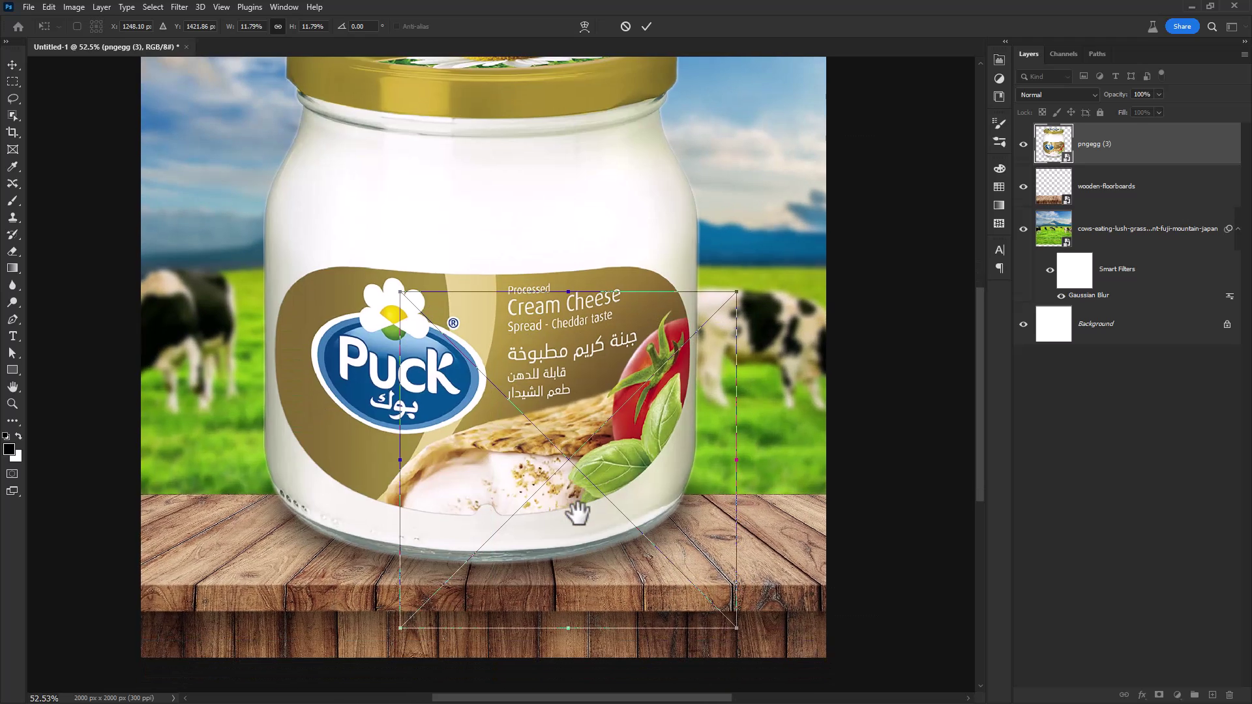
{"action": "scroll", "coordinate": [578, 511], "scroll_direction": "down", "scroll_amount": 10}
{"action": "mouse_move", "coordinate": [582, 449]}
{"action": "left_mouse_down"}
{"action": "mouse_move", "coordinate": [585, 435]}
{"action": "mouse_move", "coordinate": [580, 452]}
{"action": "left_mouse_up"}
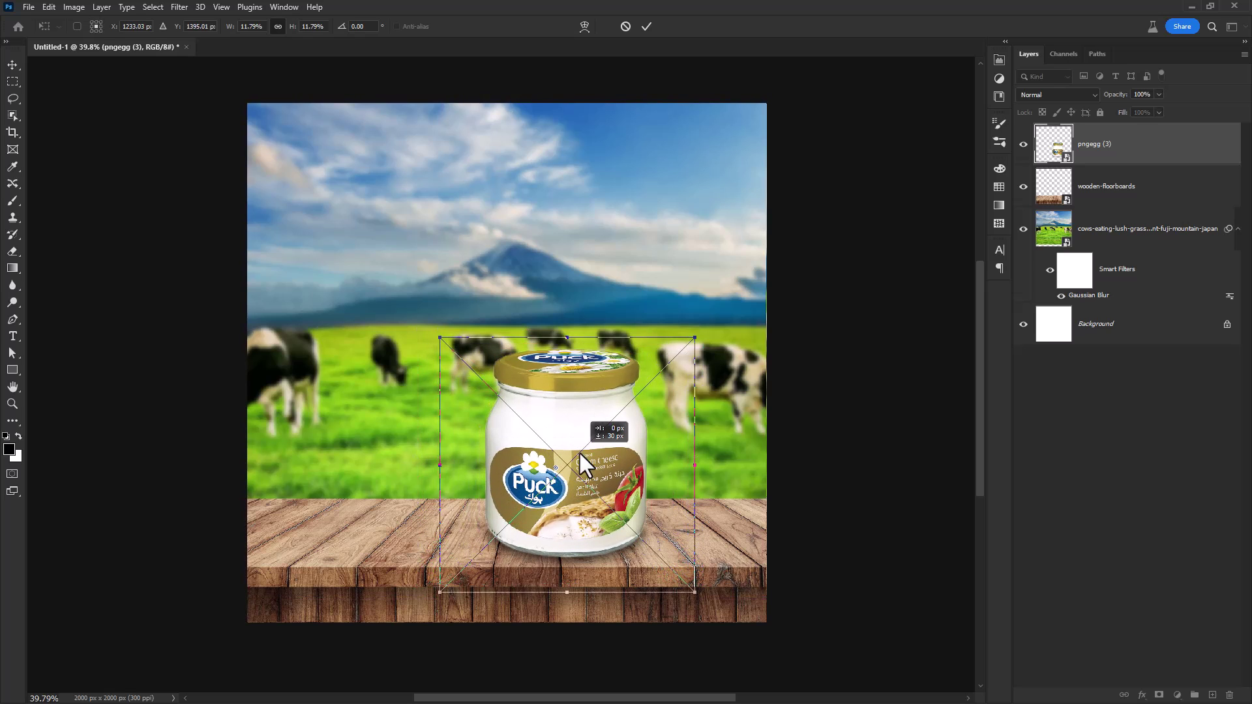
{"action": "key", "text": "Return"}
Fine-tune the jar's position on the table and enlarge it slightly to about 775 px wide
{"action": "scroll", "coordinate": [564, 507], "scroll_direction": "up", "scroll_amount": 4}
{"action": "mouse_move", "coordinate": [572, 516]}
{"action": "left_mouse_down"}
{"action": "mouse_move", "coordinate": [573, 500]}
{"action": "mouse_move", "coordinate": [578, 514]}
{"action": "left_mouse_up"}
{"action": "scroll", "coordinate": [573, 506], "scroll_direction": "down", "scroll_amount": 4}
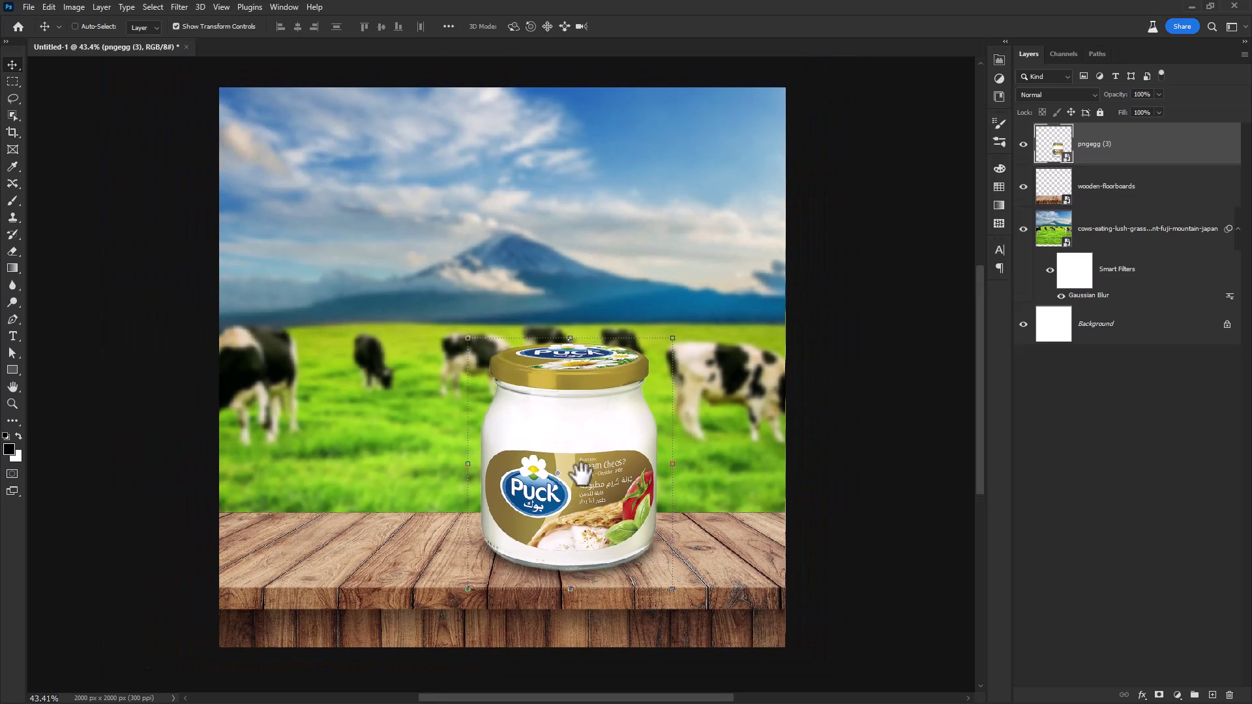
{"action": "left_click_drag", "start_coordinate": [580, 473], "coordinate": [577, 452]}
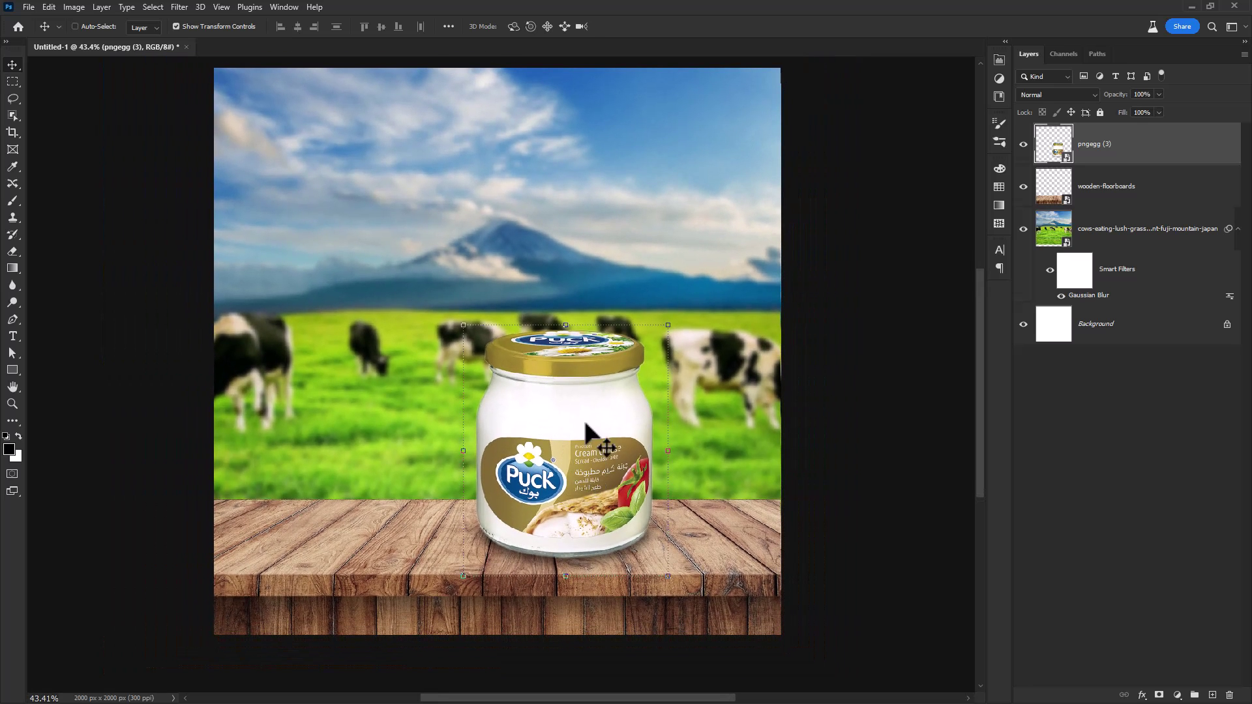
{"action": "left_click_drag", "start_coordinate": [570, 329], "coordinate": [588, 368]}
{"action": "key", "text": "Return"}
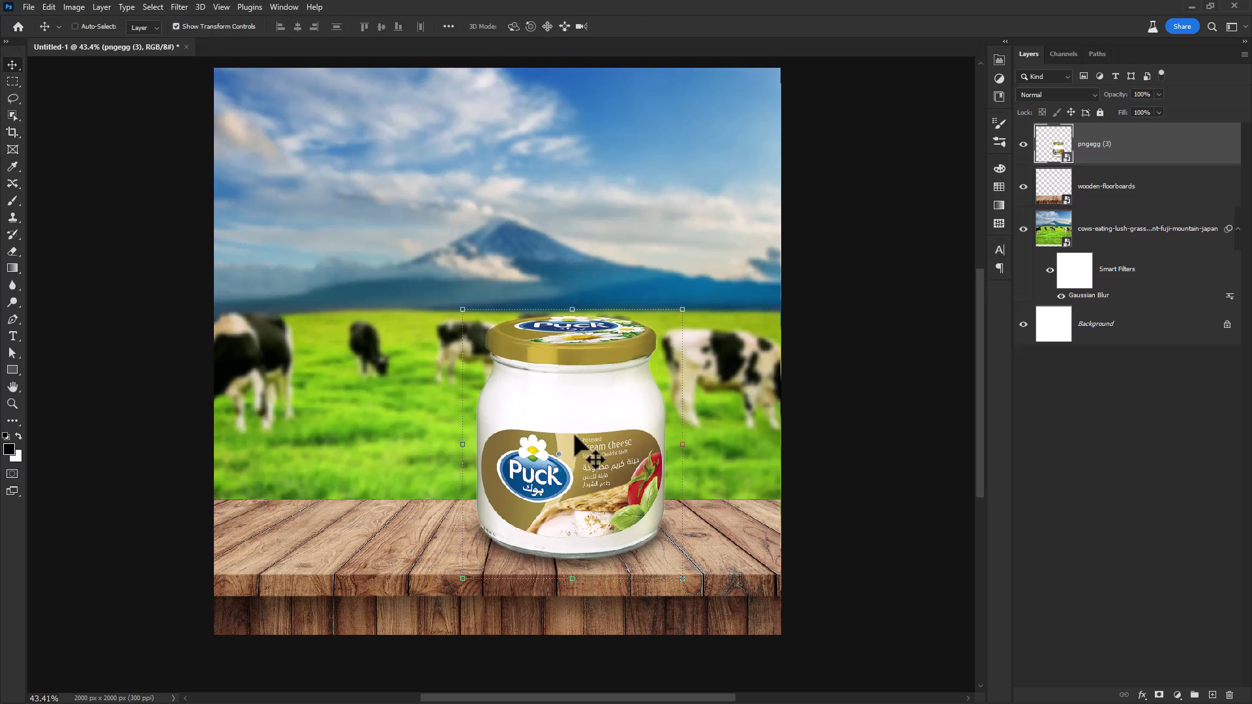
{"action": "scroll", "coordinate": [574, 432], "scroll_direction": "up", "scroll_amount": 1}
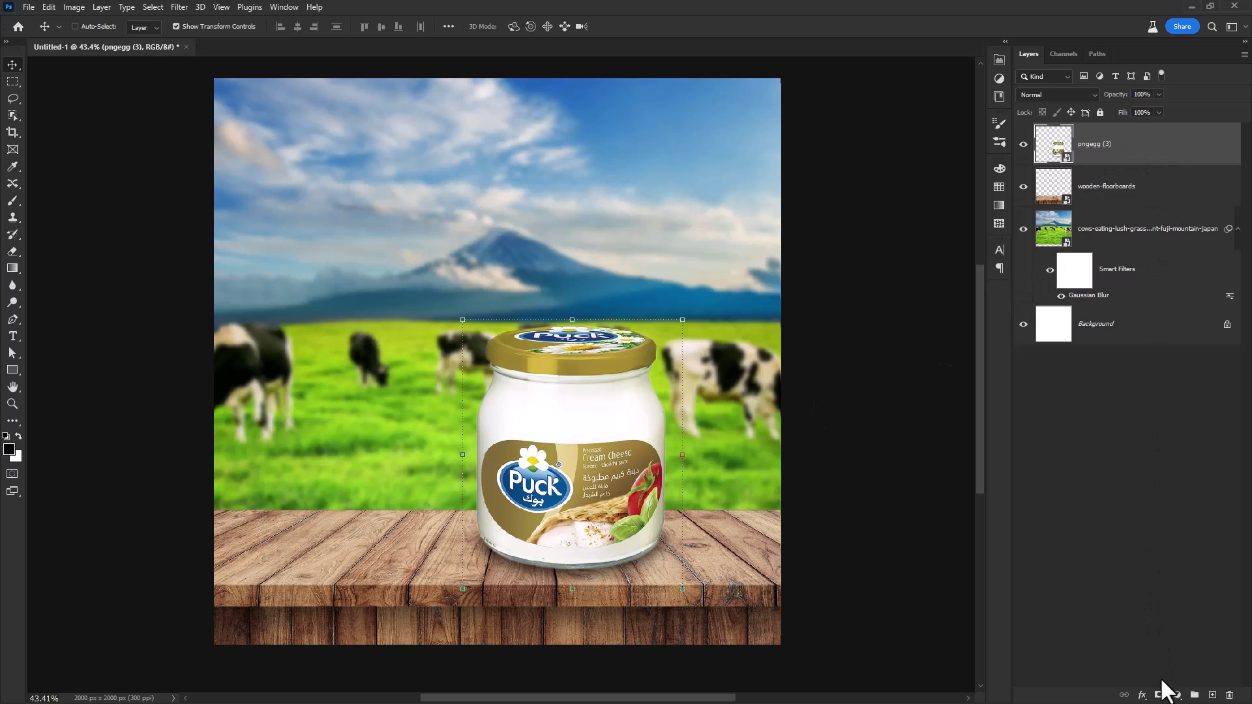
Add a Curves adjustment clipped to the jar layer and lower the curve to darken the jar
{"action": "left_click", "coordinate": [1178, 695]}
{"action": "left_click", "coordinate": [1172, 527]}
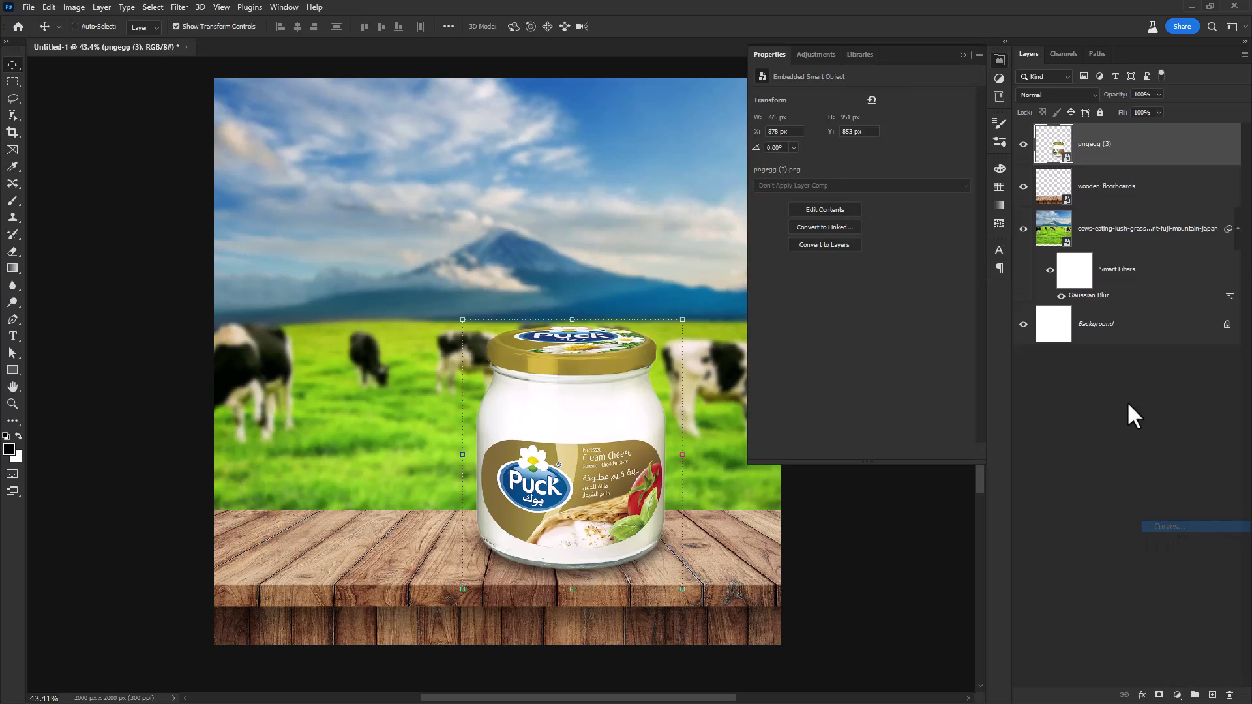
{"action": "mouse_move", "coordinate": [887, 207]}
{"action": "left_mouse_down"}
{"action": "mouse_move", "coordinate": [908, 225]}
{"action": "mouse_move", "coordinate": [902, 217]}
{"action": "left_mouse_up"}
{"action": "mouse_move", "coordinate": [957, 129]}
{"action": "left_mouse_down"}
{"action": "mouse_move", "coordinate": [973, 165]}
{"action": "mouse_move", "coordinate": [952, 154]}
{"action": "left_mouse_up"}
{"action": "left_click_drag", "start_coordinate": [904, 215], "coordinate": [909, 217]}
Target the Curves layer mask and set up a soft round brush with black for painting on it
{"action": "left_click", "coordinate": [1118, 149]}
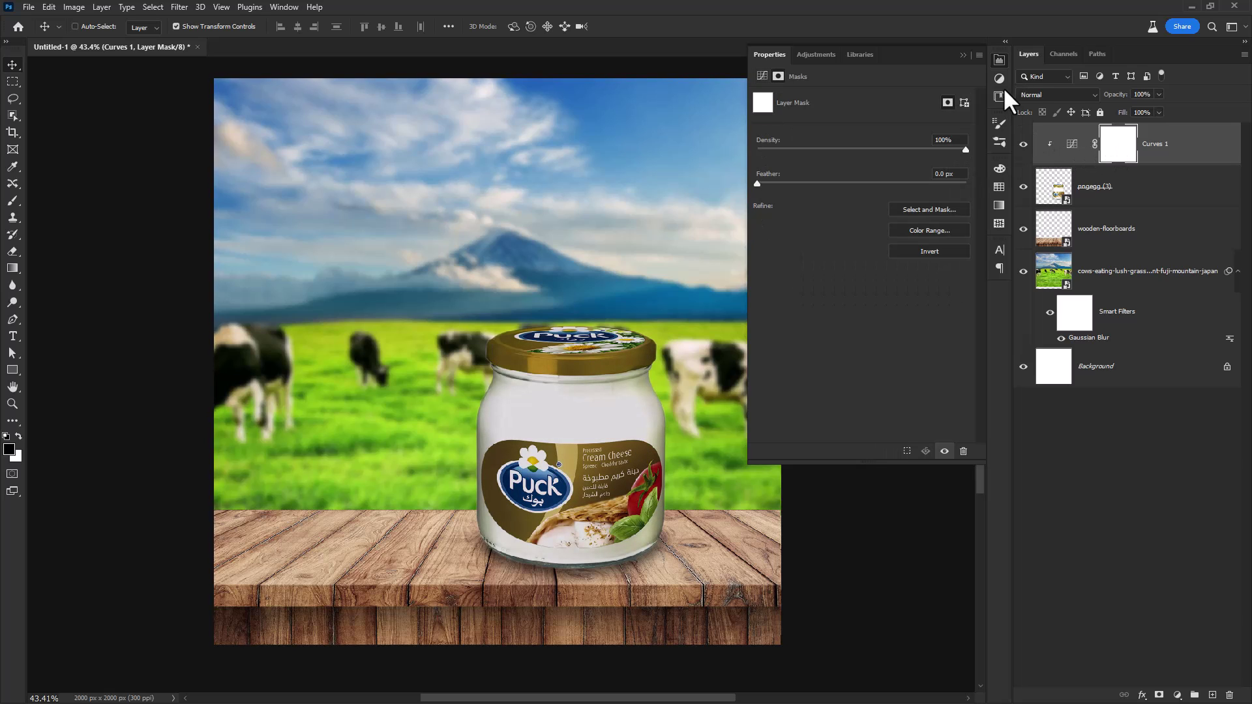
{"action": "left_click", "coordinate": [999, 61]}
{"action": "left_click", "coordinate": [13, 201]}
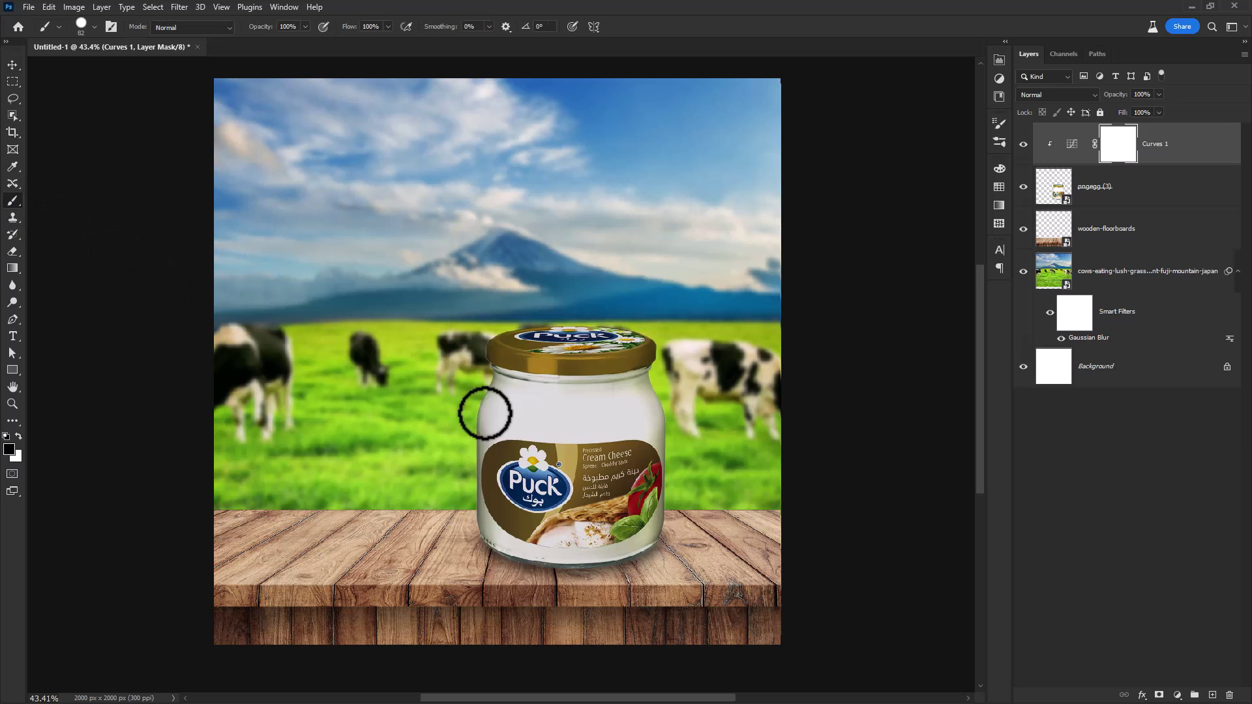
{"action": "right_click", "coordinate": [519, 433]}
{"action": "double_click", "coordinate": [588, 475]}
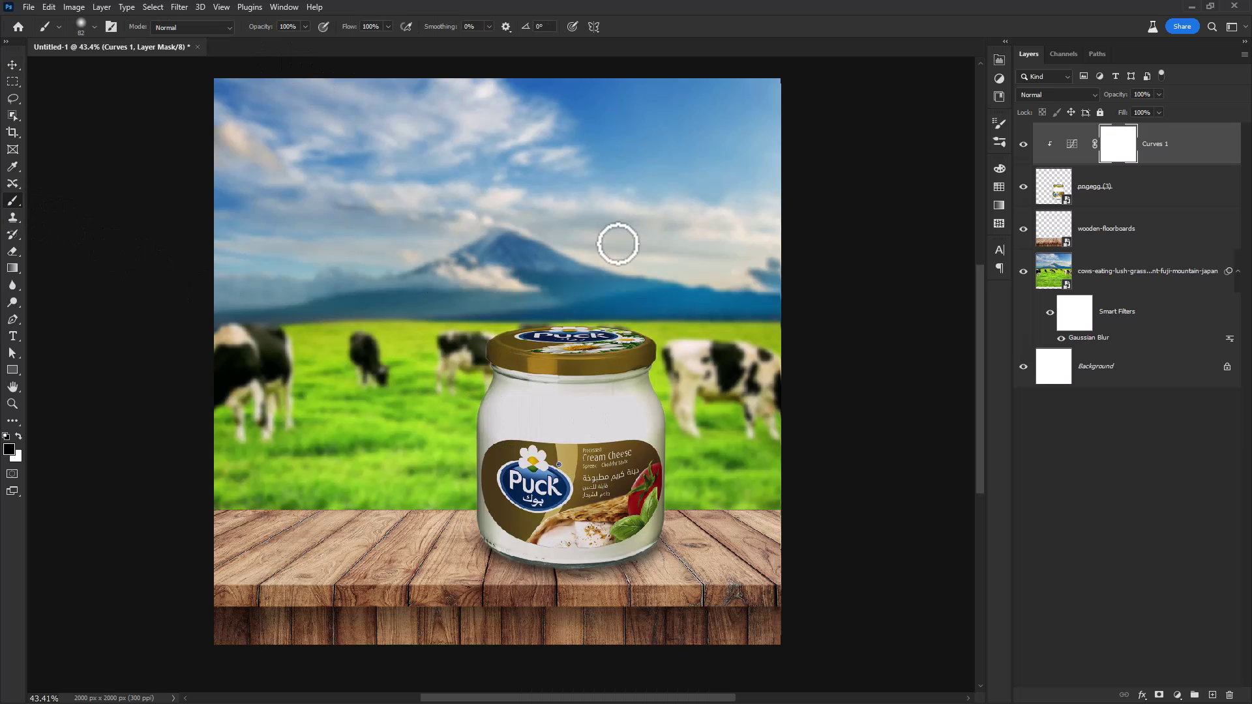
Paint black on the Curves mask with a 30 px brush along the upper and right rim of the jar's lid
{"action": "scroll", "coordinate": [711, 352], "scroll_direction": "up", "scroll_amount": 9}
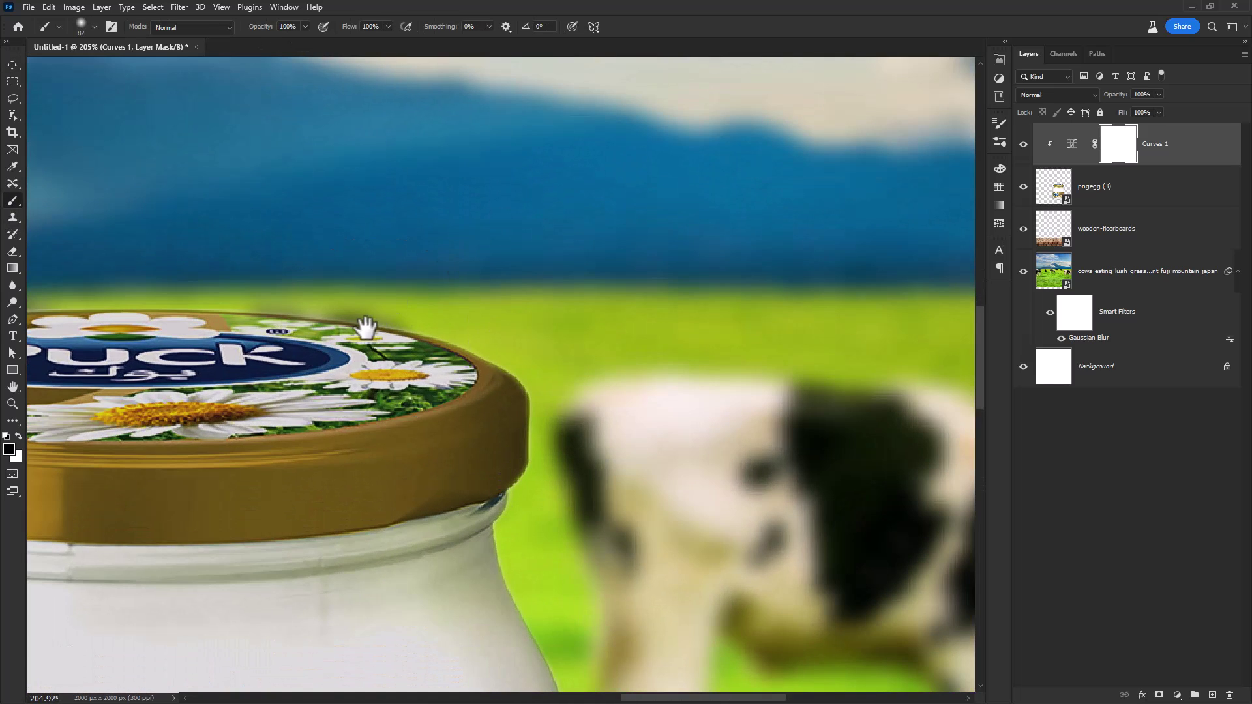
{"action": "left_click", "coordinate": [399, 314]}
{"action": "left_click_drag", "start_coordinate": [280, 319], "coordinate": [495, 351]}
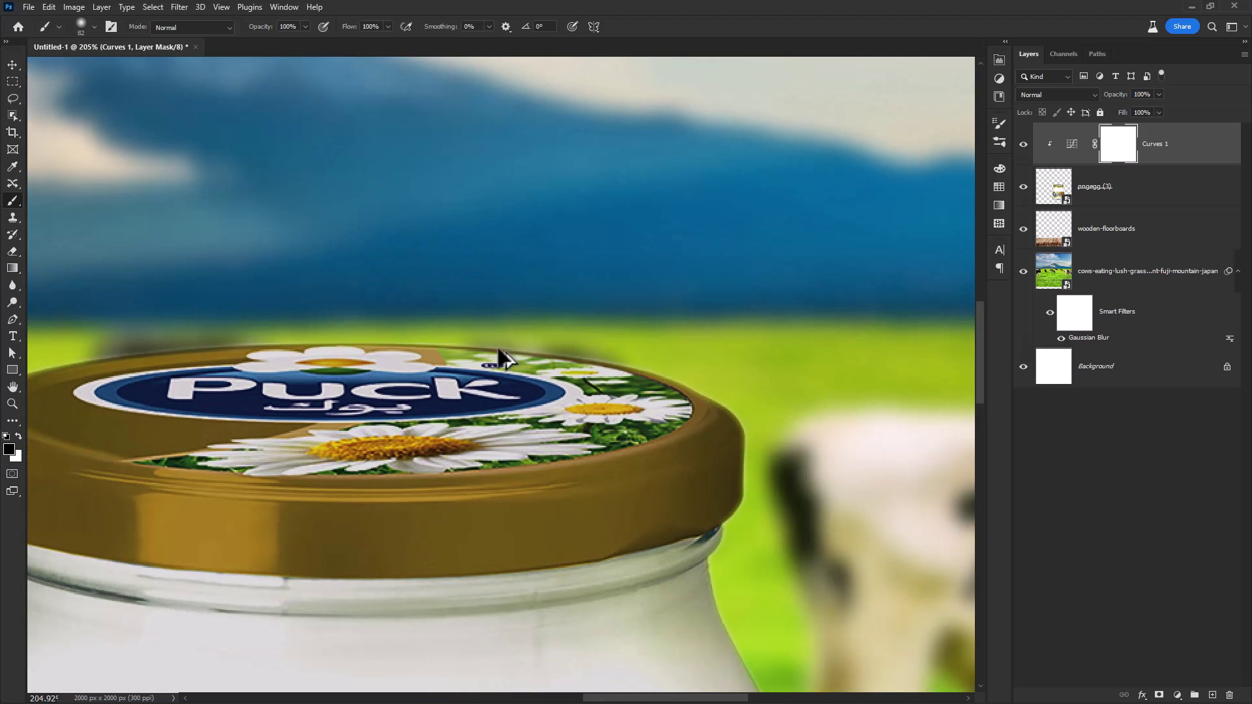
{"action": "scroll", "coordinate": [496, 350], "scroll_direction": "down", "scroll_amount": 3}
{"action": "mouse_move", "coordinate": [408, 335]}
{"action": "left_mouse_down"}
{"action": "mouse_move", "coordinate": [567, 355]}
{"action": "mouse_move", "coordinate": [542, 353]}
{"action": "mouse_move", "coordinate": [649, 387]}
{"action": "mouse_move", "coordinate": [682, 411]}
{"action": "left_mouse_up"}
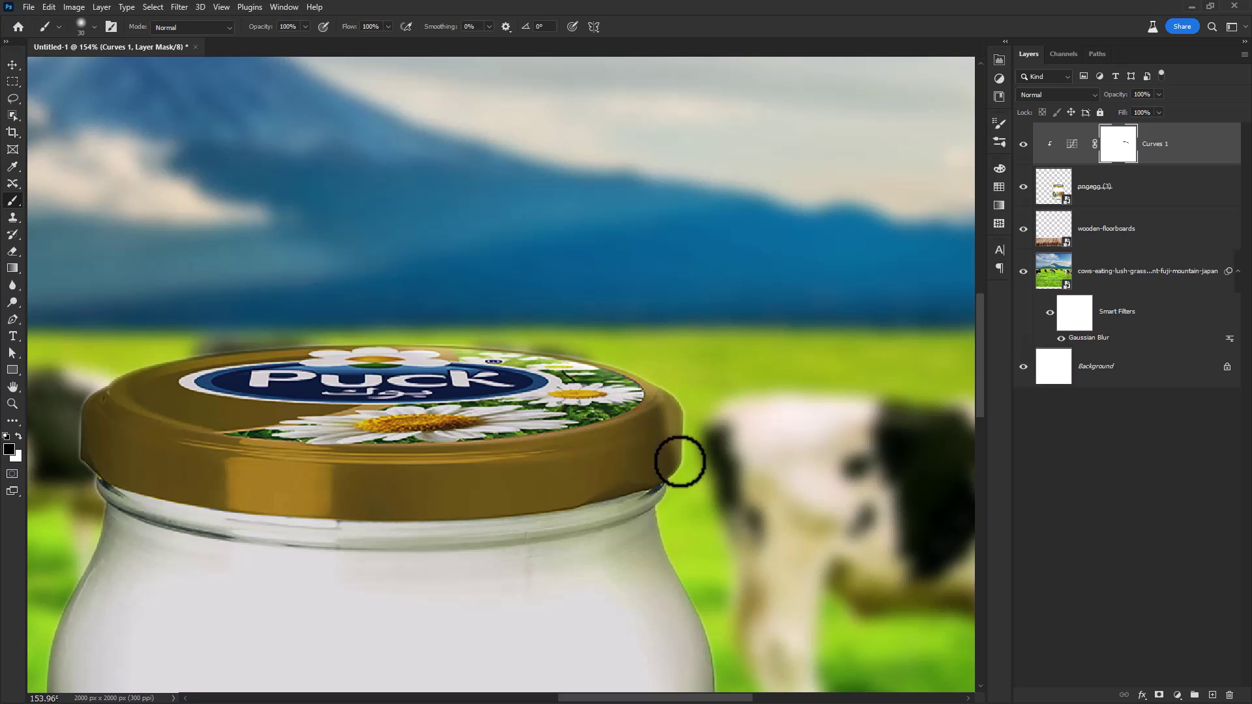
{"action": "left_click_drag", "start_coordinate": [668, 505], "coordinate": [633, 418]}
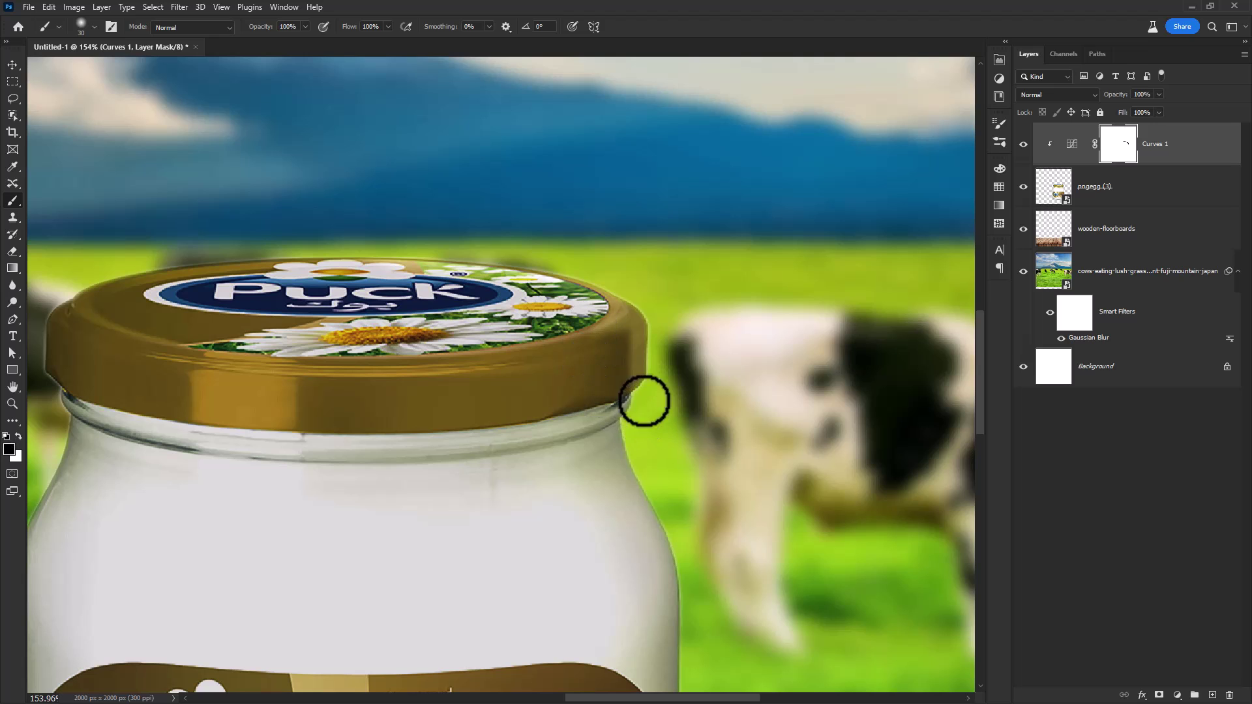
Adjust the brush size and paint black on the Curves mask along the right side of the lid's lower edge and jar neck
{"action": "right_click", "coordinate": [640, 419]}
{"action": "left_click_drag", "start_coordinate": [664, 406], "coordinate": [651, 405]}
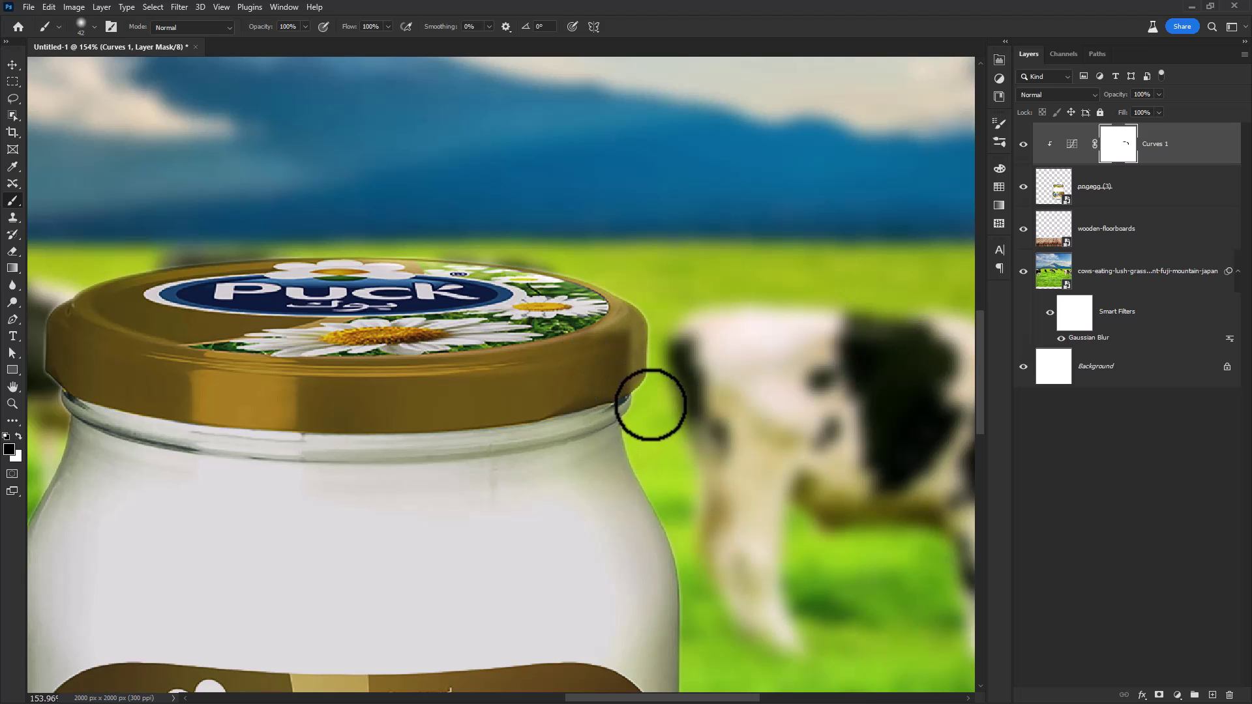
{"action": "mouse_move", "coordinate": [635, 447]}
{"action": "left_mouse_down"}
{"action": "mouse_move", "coordinate": [635, 433]}
{"action": "mouse_move", "coordinate": [662, 503]}
{"action": "mouse_move", "coordinate": [595, 349]}
{"action": "left_mouse_up"}
{"action": "scroll", "coordinate": [661, 505], "scroll_direction": "down", "scroll_amount": 4}
{"action": "scroll", "coordinate": [636, 404], "scroll_direction": "up", "scroll_amount": 1}
{"action": "scroll", "coordinate": [635, 407], "scroll_direction": "up", "scroll_amount": 2}
{"action": "left_click_drag", "start_coordinate": [644, 393], "coordinate": [634, 391]}
{"action": "left_click_drag", "start_coordinate": [624, 332], "coordinate": [630, 356]}
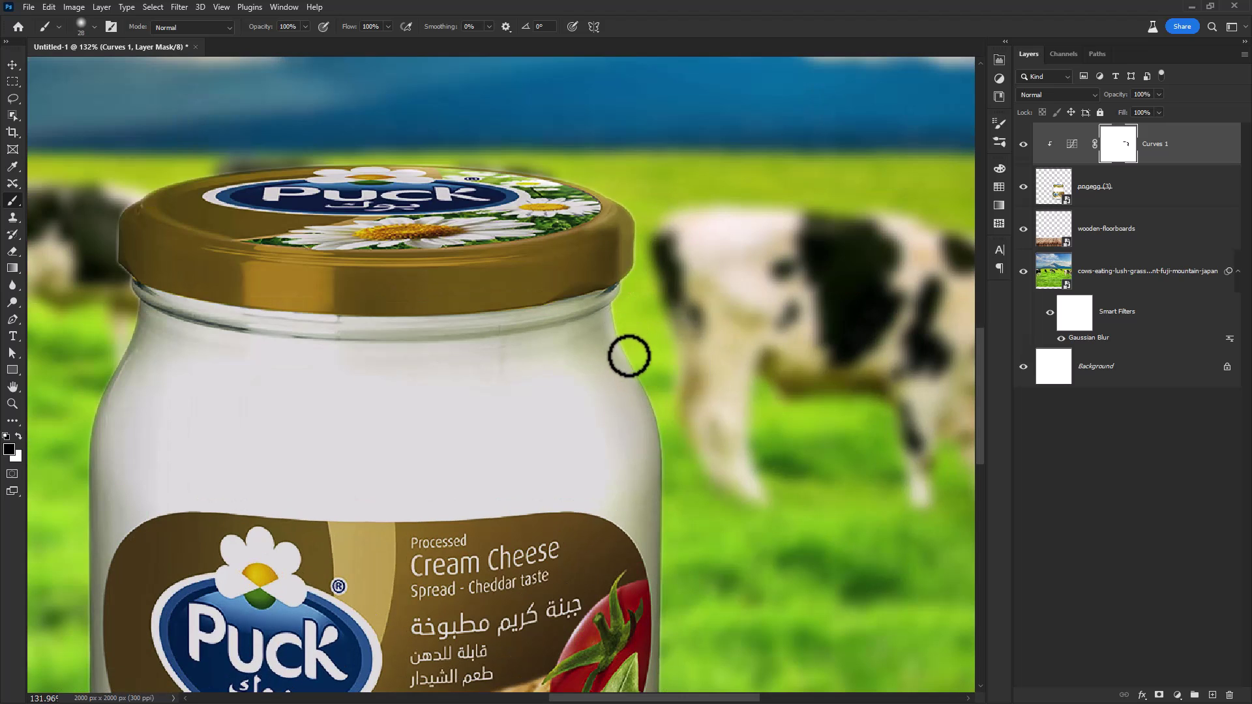
Paint black on the Curves mask down the right edge of the jar's body toward its base
{"action": "left_click_drag", "start_coordinate": [662, 530], "coordinate": [646, 362]}
{"action": "left_click_drag", "start_coordinate": [646, 281], "coordinate": [650, 324]}
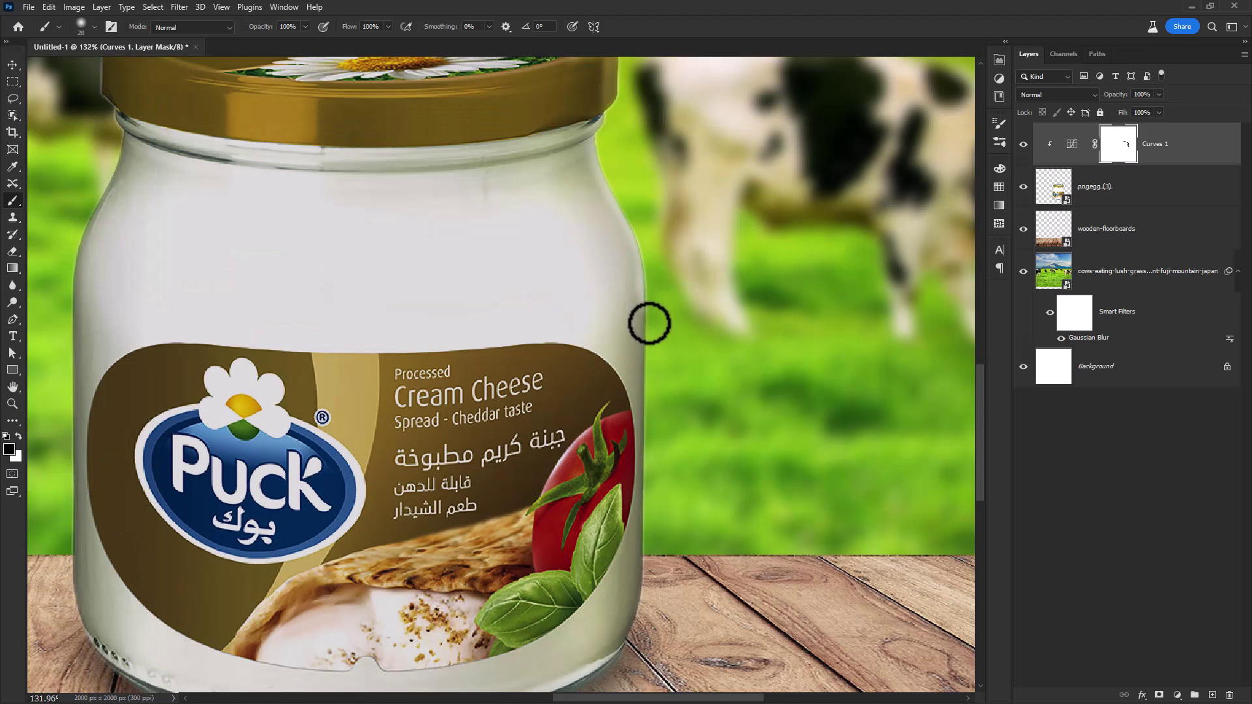
{"action": "left_click_drag", "start_coordinate": [650, 395], "coordinate": [651, 410]}
{"action": "left_click_drag", "start_coordinate": [651, 458], "coordinate": [663, 369]}
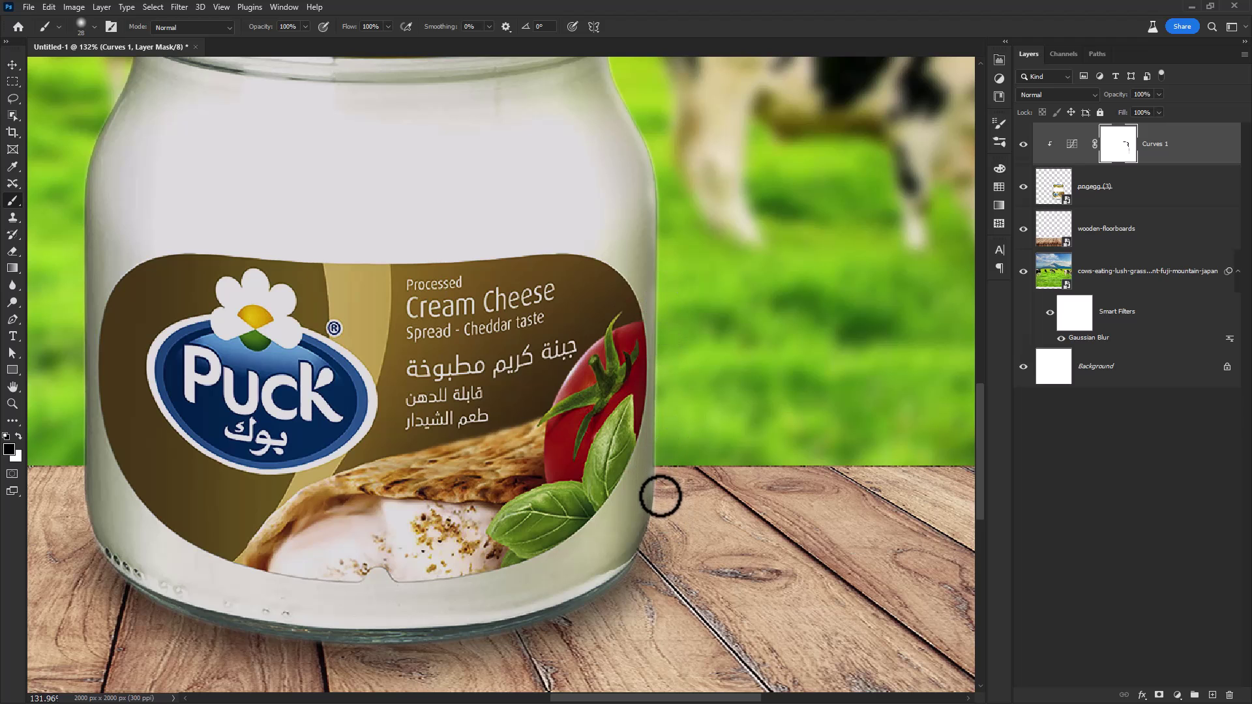
{"action": "scroll", "coordinate": [659, 558], "scroll_direction": "down", "scroll_amount": 4}
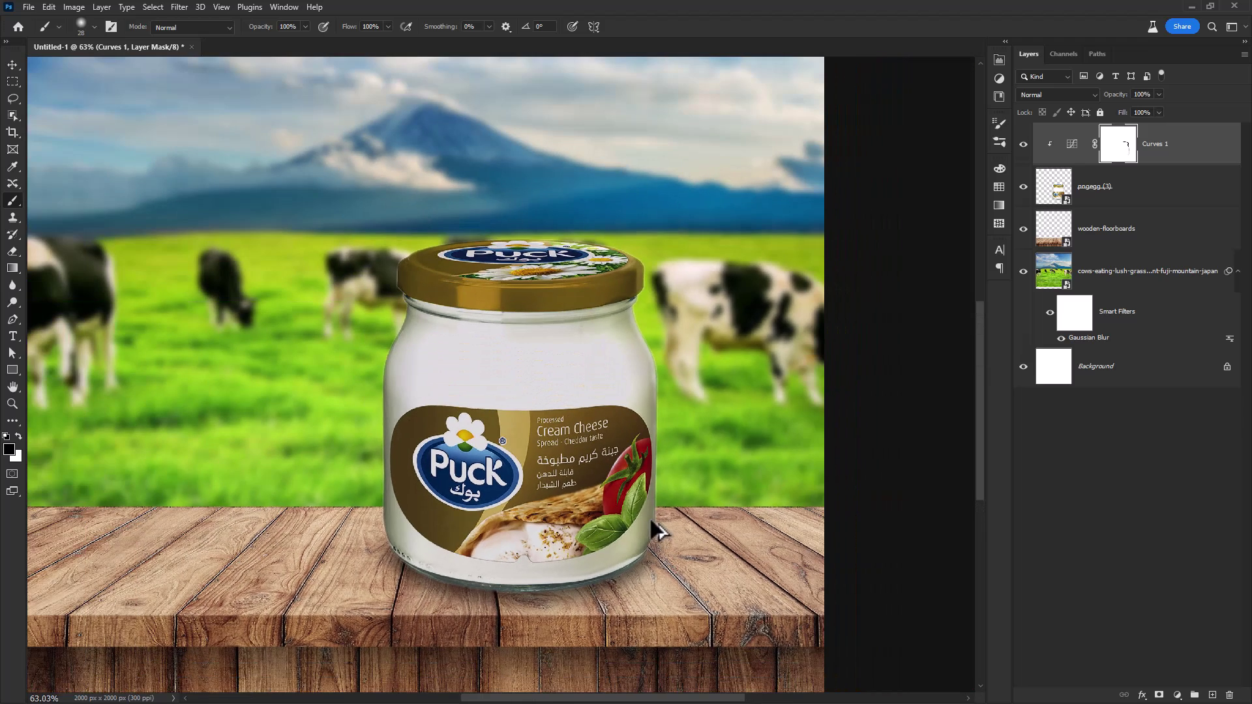
{"action": "left_click_drag", "start_coordinate": [538, 410], "coordinate": [540, 439]}
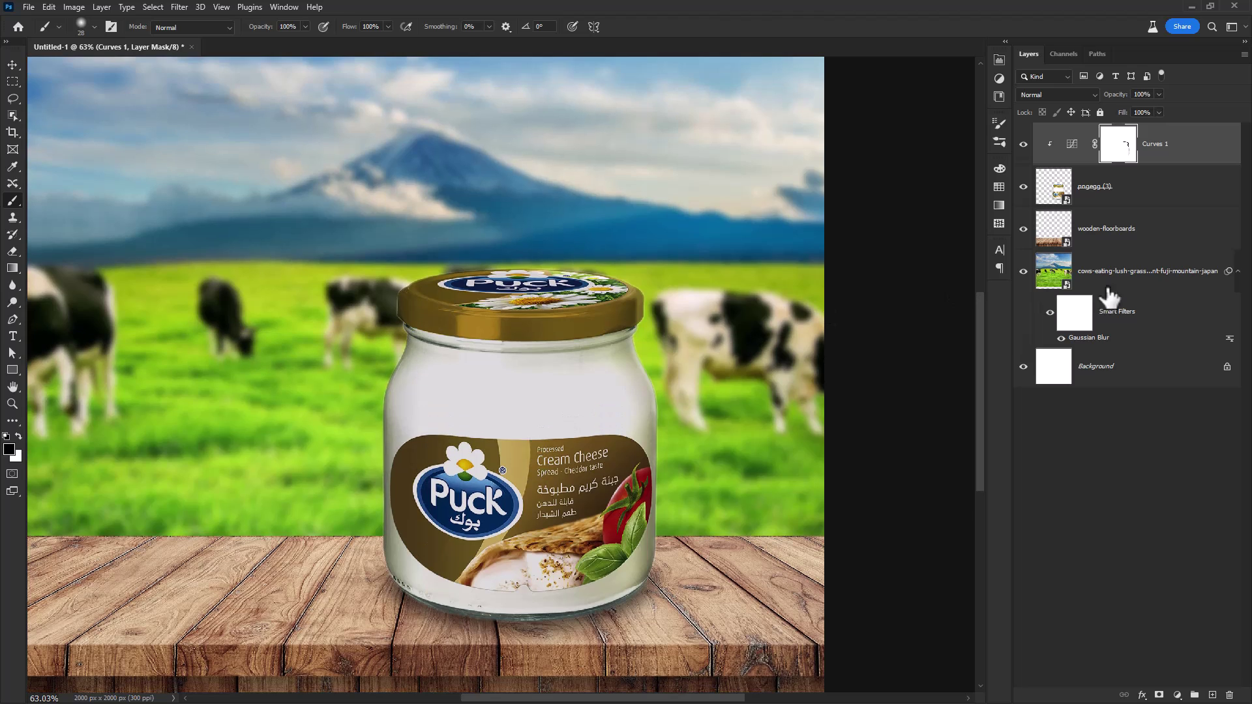
Add an Exposure adjustment clipped to the jar layer and set its exposure to -2.47
{"action": "left_click", "coordinate": [1178, 695]}
{"action": "left_click", "coordinate": [1174, 538]}
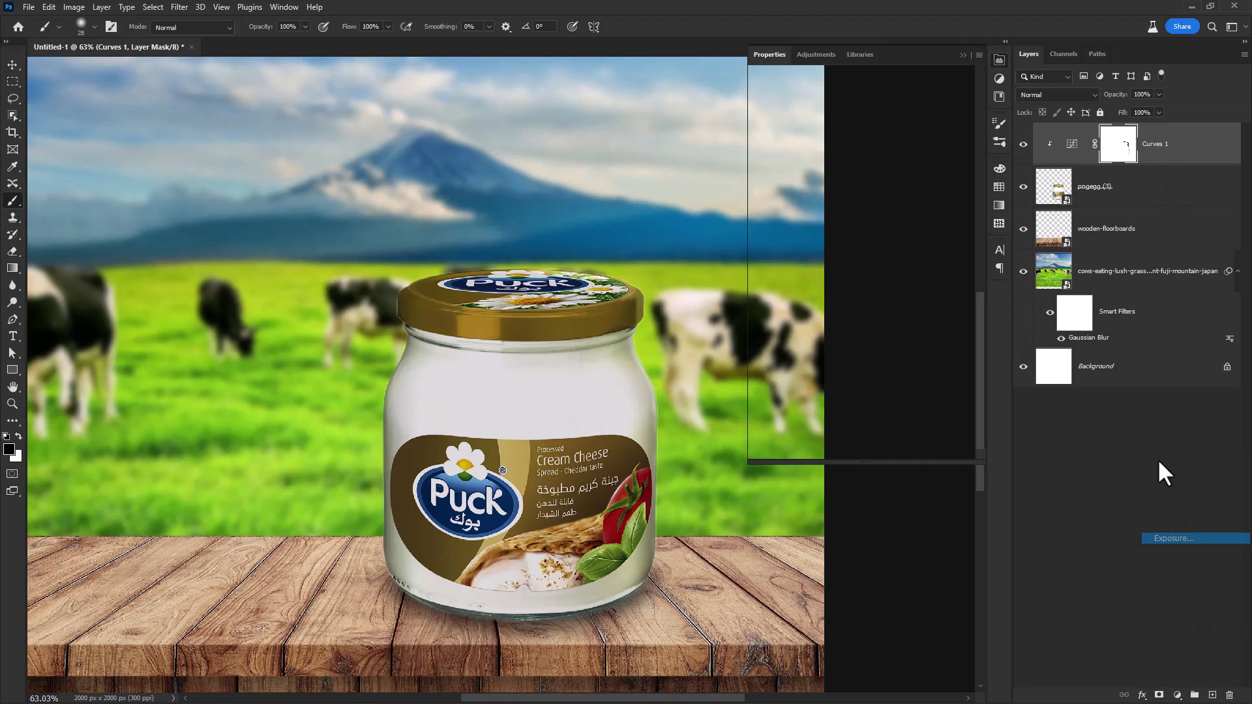
{"action": "left_click", "coordinate": [888, 452]}
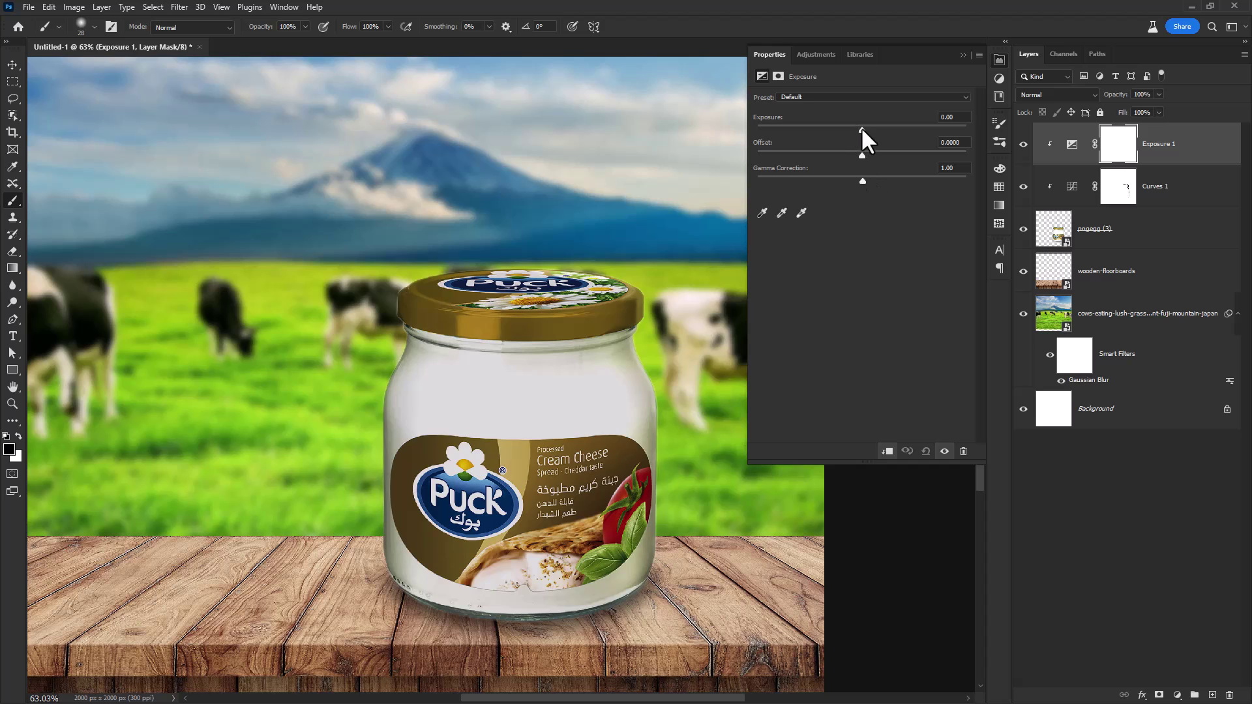
{"action": "left_click_drag", "start_coordinate": [861, 127], "coordinate": [818, 131]}
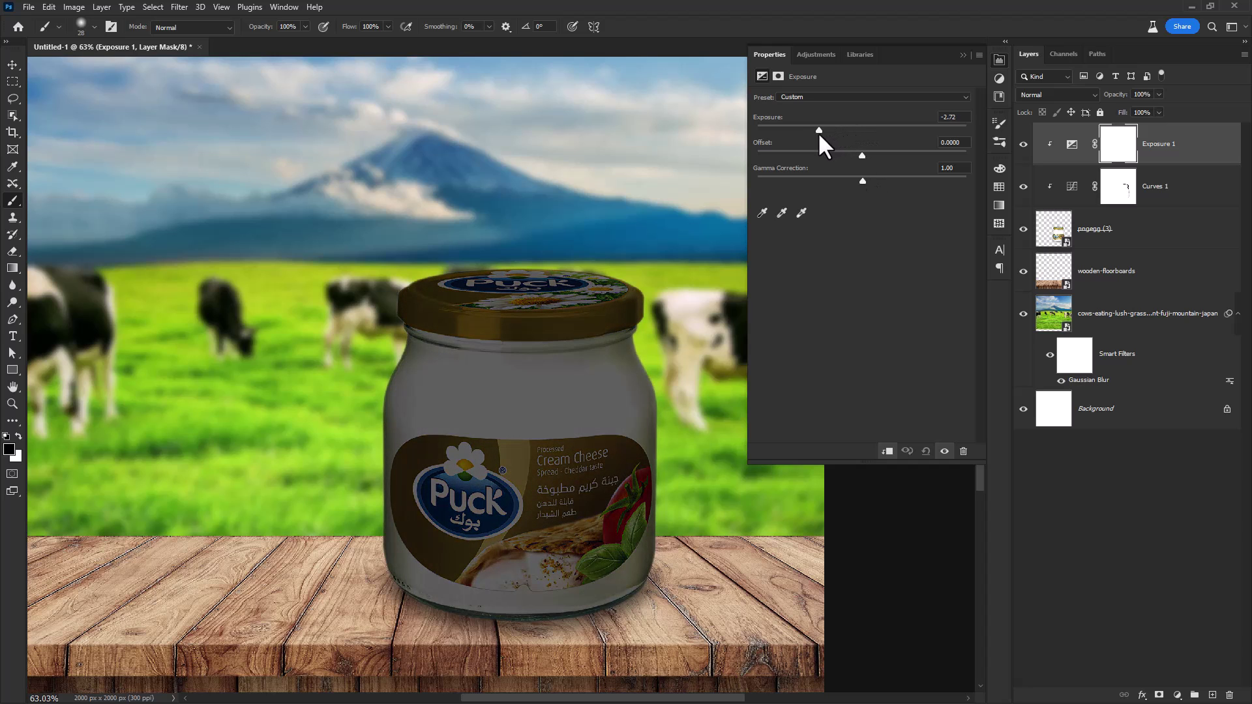
Invert the Exposure layer's mask and paint white with a large soft brush across the base of the jar
{"action": "left_click", "coordinate": [1119, 159]}
{"action": "key", "text": "ctrl+i"}
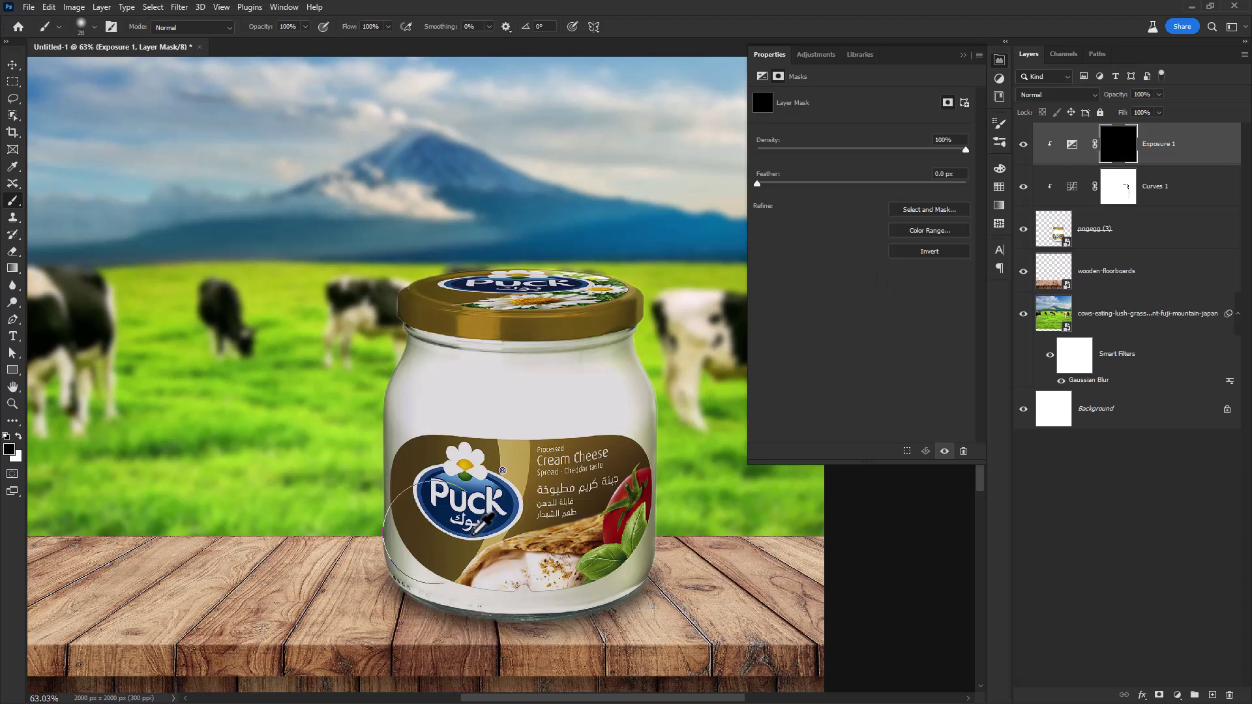
{"action": "left_click_drag", "start_coordinate": [474, 535], "coordinate": [533, 535]}
{"action": "key", "text": "x"}
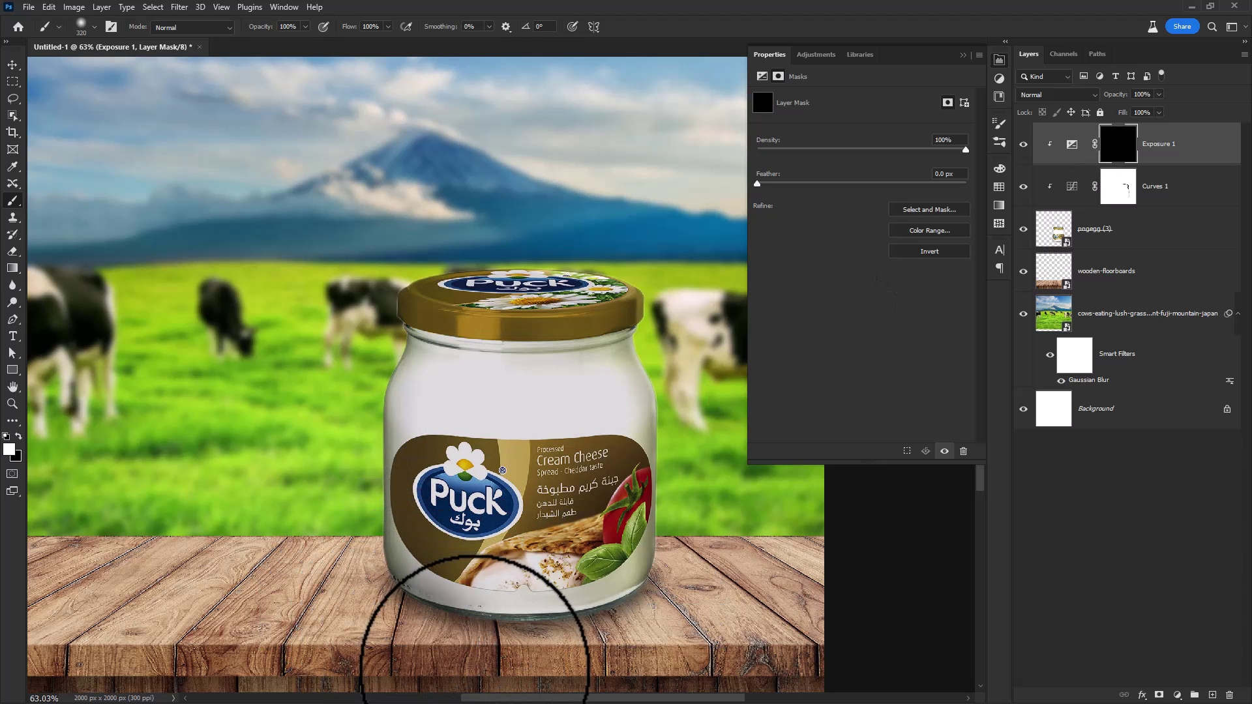
{"action": "left_click_drag", "start_coordinate": [431, 636], "coordinate": [618, 644]}
{"action": "mouse_move", "coordinate": [620, 639]}
{"action": "left_mouse_down"}
{"action": "mouse_move", "coordinate": [525, 641]}
{"action": "mouse_move", "coordinate": [519, 653]}
{"action": "mouse_move", "coordinate": [420, 646]}
{"action": "mouse_move", "coordinate": [363, 624]}
{"action": "left_mouse_up"}
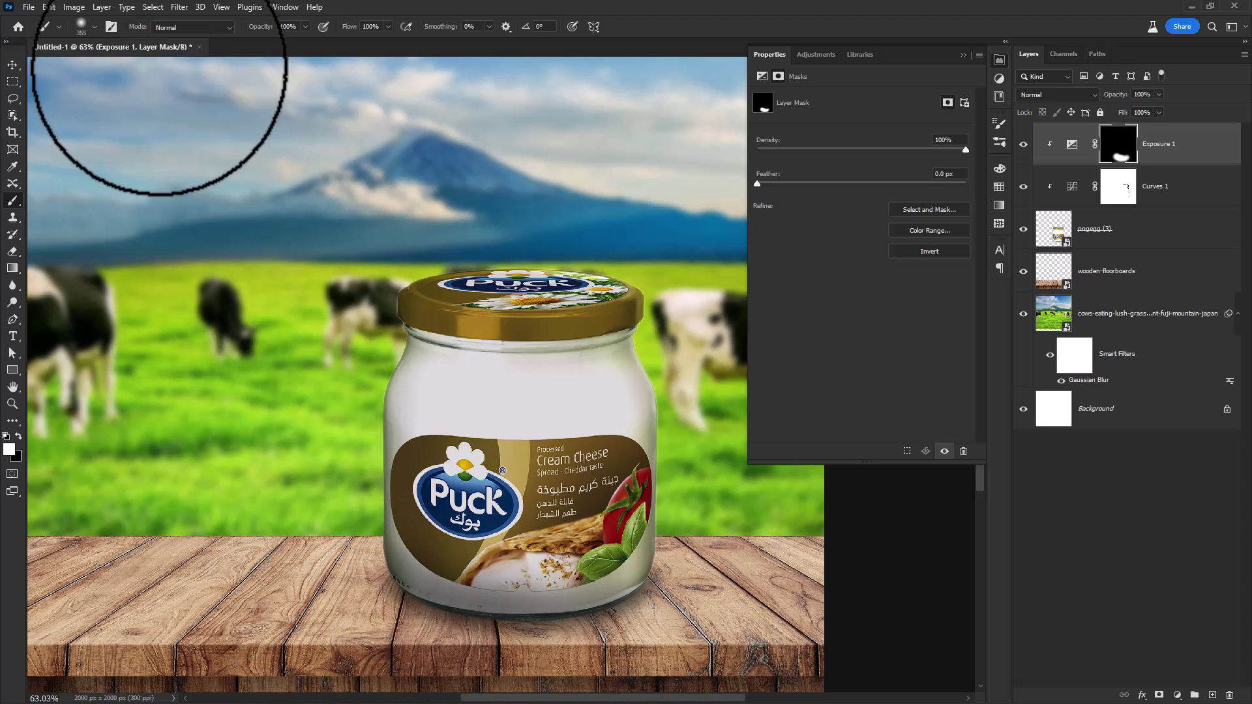
Paint white on the Exposure mask up the left side of the jar using a 460 px brush at 46% opacity
{"action": "left_click_drag", "start_coordinate": [236, 29], "coordinate": [235, 29]}
{"action": "left_click_drag", "start_coordinate": [335, 490], "coordinate": [356, 493]}
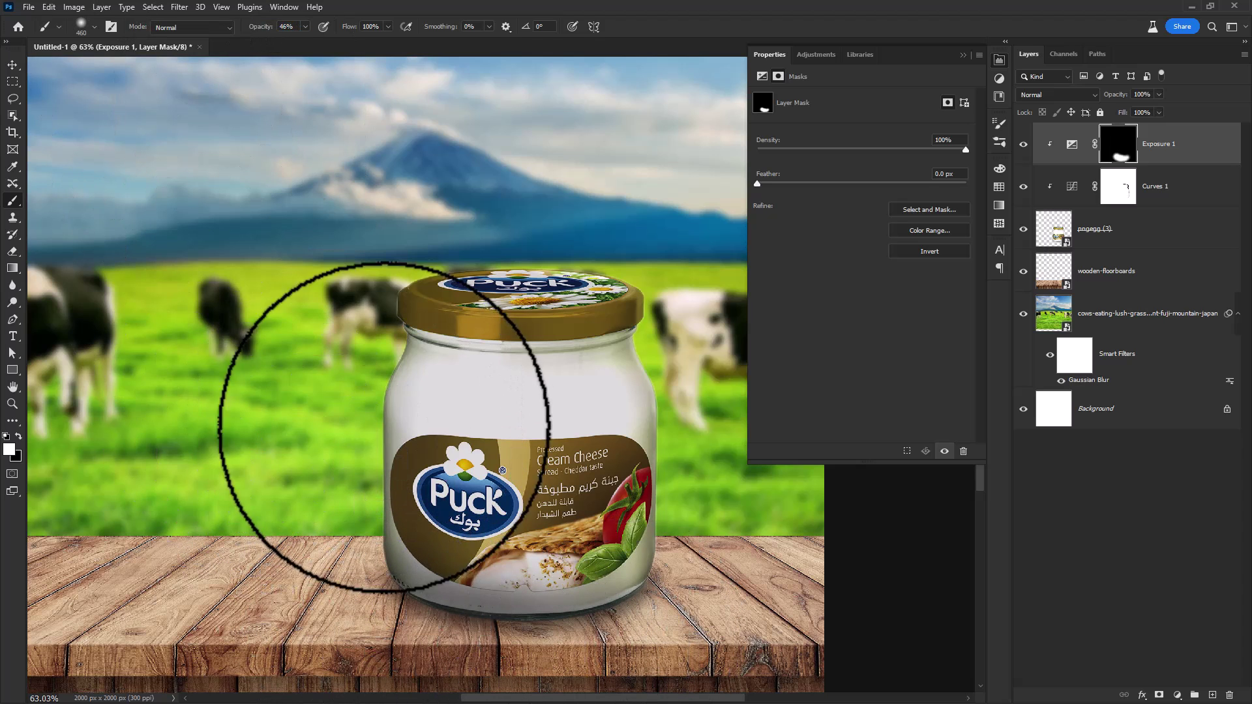
{"action": "left_click", "coordinate": [396, 430]}
{"action": "key", "text": "ctrl+z"}
{"action": "left_click_drag", "start_coordinate": [398, 542], "coordinate": [356, 431]}
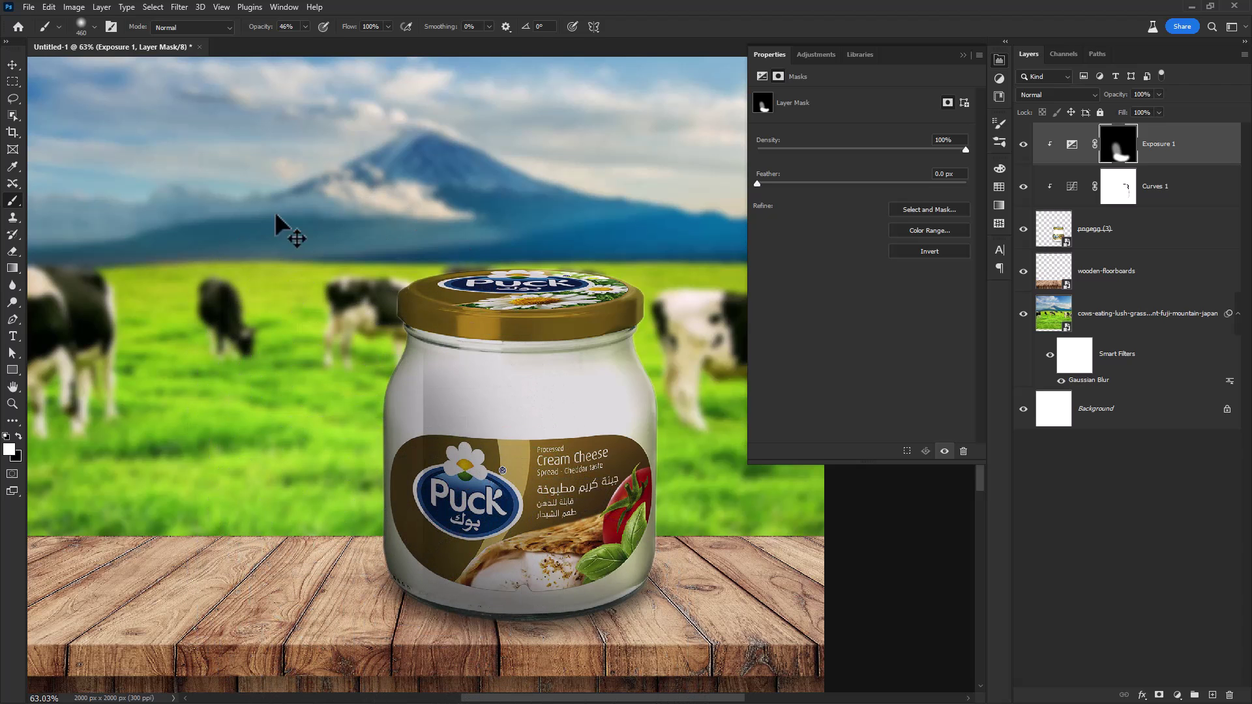
{"action": "key", "text": "ctrl+z"}
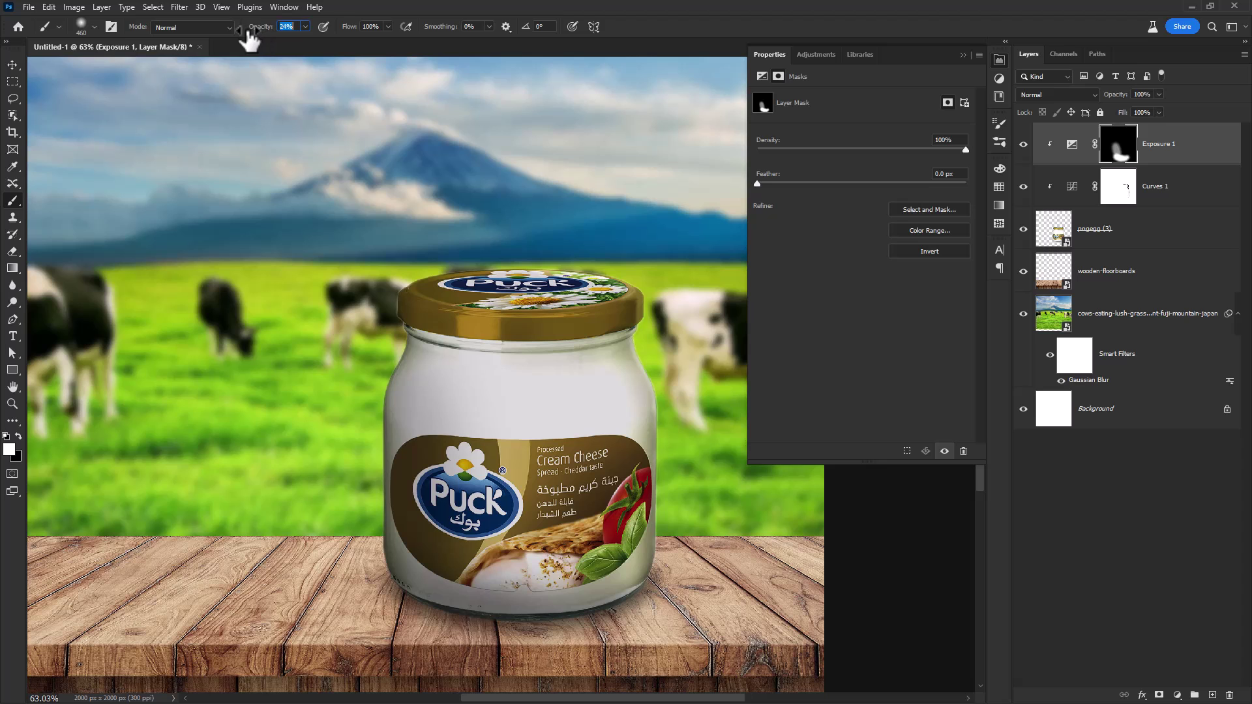
Paint soft white strokes on the Exposure mask over the jar's left side with a larger brush at 24% opacity
{"action": "left_click_drag", "start_coordinate": [355, 467], "coordinate": [369, 469]}
{"action": "mouse_move", "coordinate": [387, 436]}
{"action": "left_mouse_down"}
{"action": "mouse_move", "coordinate": [461, 583]}
{"action": "mouse_move", "coordinate": [422, 443]}
{"action": "mouse_move", "coordinate": [499, 576]}
{"action": "mouse_move", "coordinate": [386, 402]}
{"action": "mouse_move", "coordinate": [559, 621]}
{"action": "mouse_move", "coordinate": [589, 628]}
{"action": "mouse_move", "coordinate": [408, 491]}
{"action": "mouse_move", "coordinate": [373, 419]}
{"action": "left_mouse_up"}
{"action": "scroll", "coordinate": [376, 486], "scroll_direction": "down", "scroll_amount": 3}
{"action": "left_click_drag", "start_coordinate": [414, 467], "coordinate": [425, 434]}
{"action": "scroll", "coordinate": [429, 388], "scroll_direction": "up", "scroll_amount": 2}
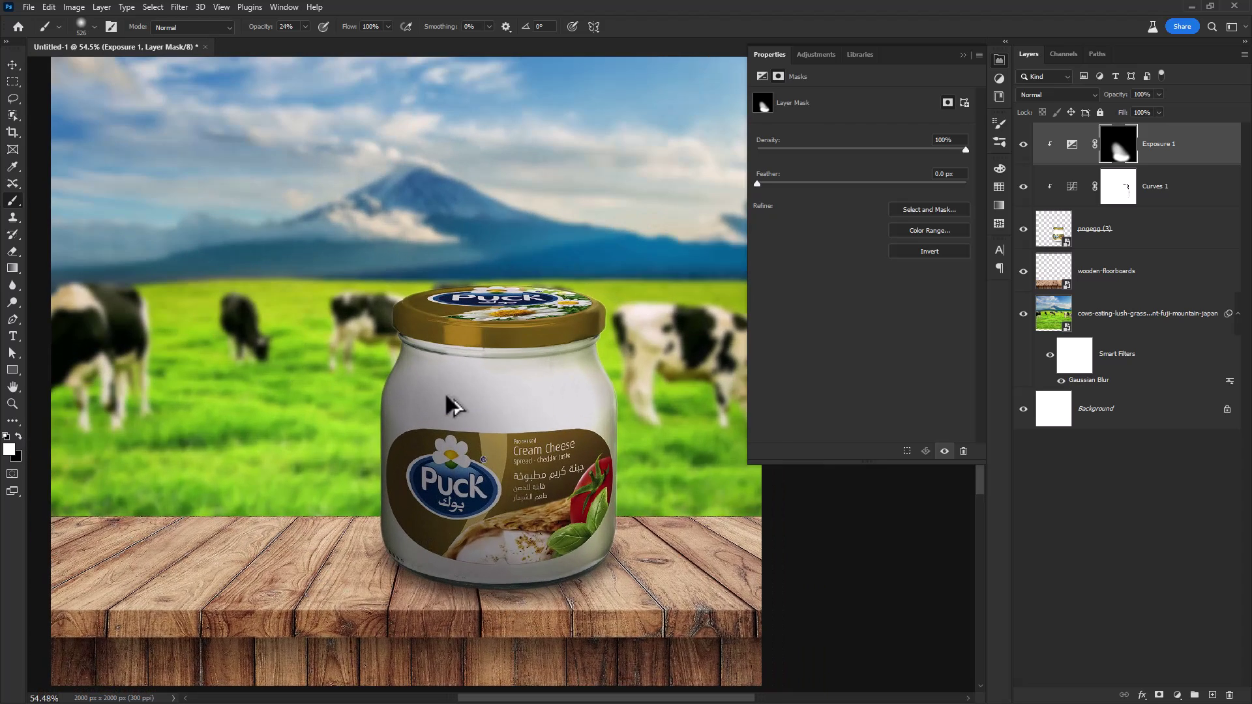
{"action": "scroll", "coordinate": [450, 404], "scroll_direction": "up", "scroll_amount": 2}
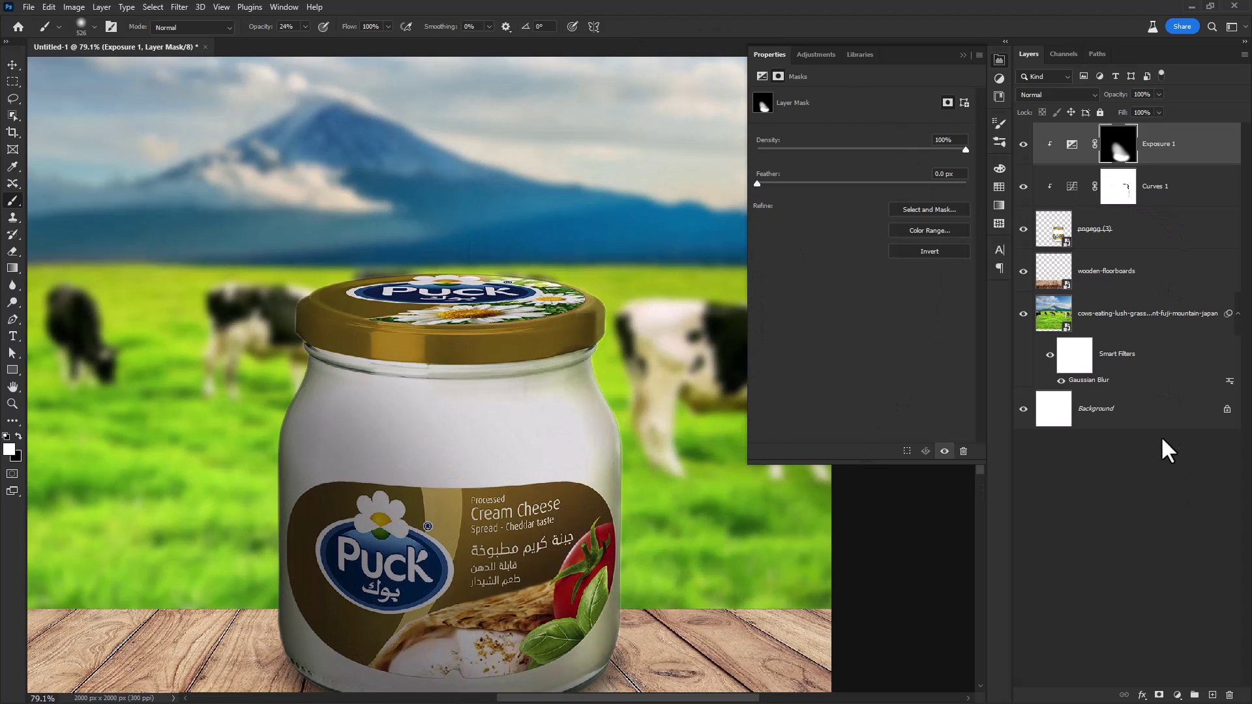
Select the jar's outline and add a Solid Color fill layer with color c3cabe sampled from the clouds
{"action": "left_click", "coordinate": [1070, 238], "text": "ctrl"}
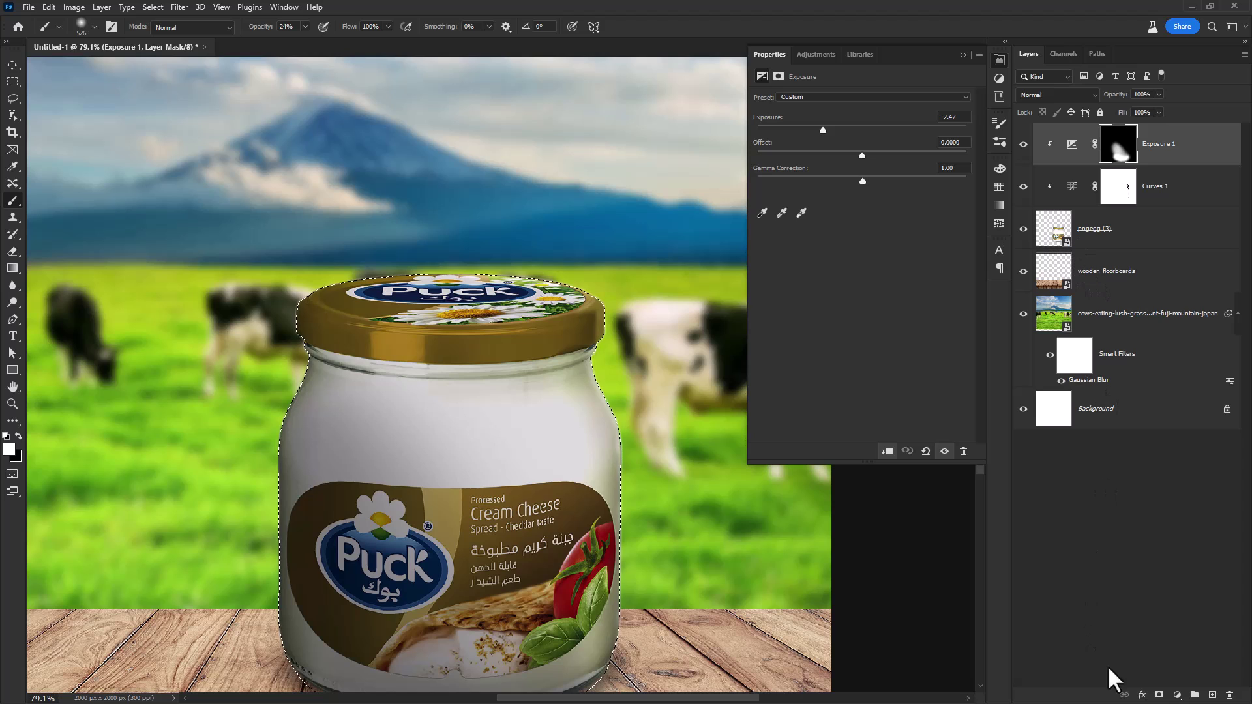
{"action": "left_click", "coordinate": [1177, 696]}
{"action": "left_click", "coordinate": [1145, 467]}
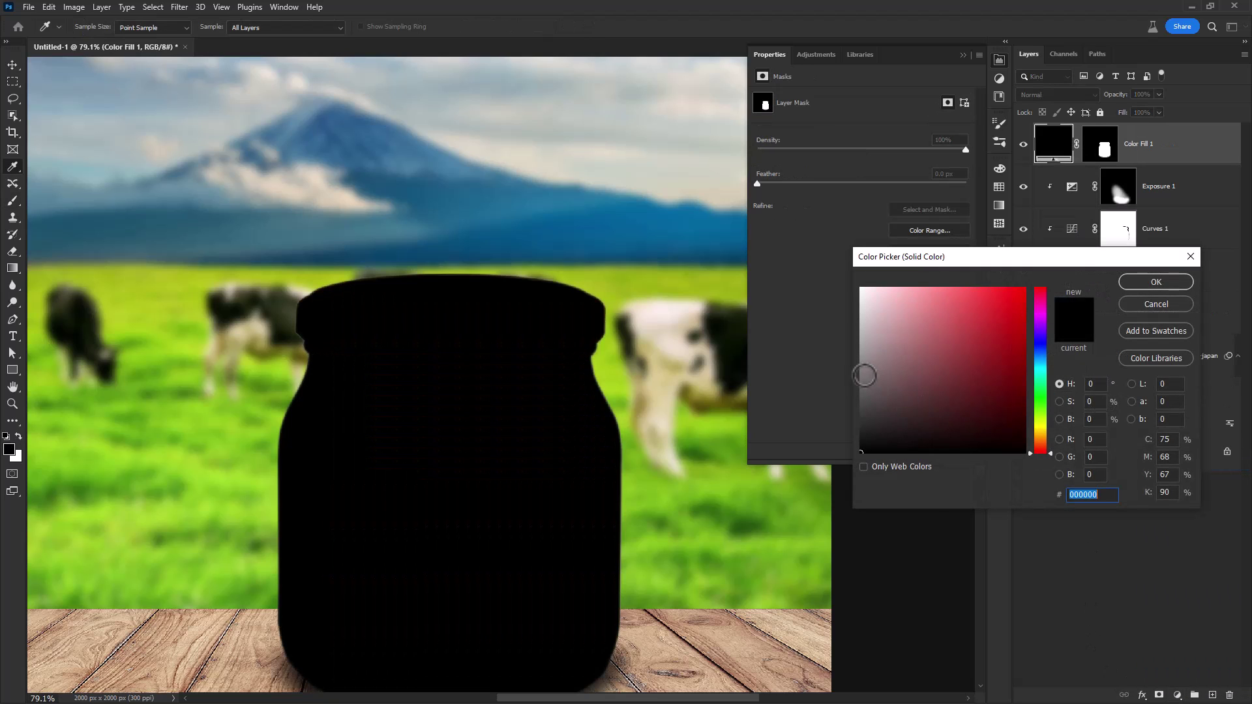
{"action": "left_click", "coordinate": [707, 155]}
{"action": "left_click", "coordinate": [1156, 282]}
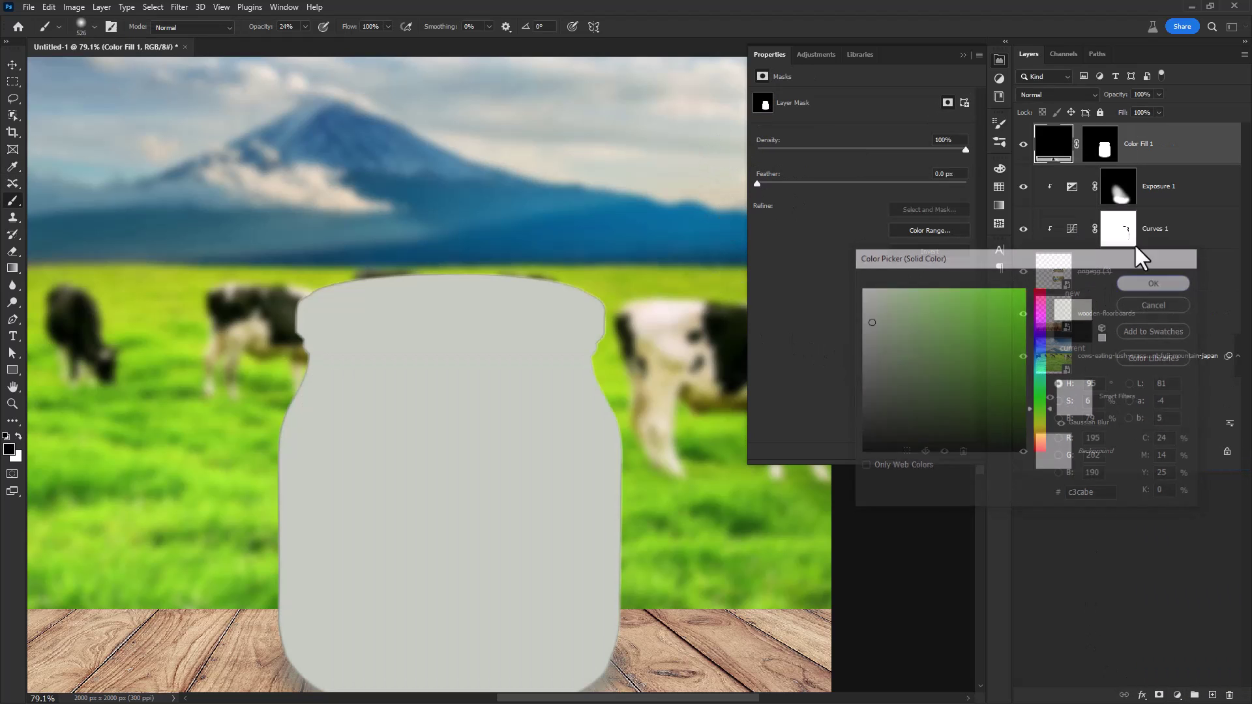
Invert the Color Fill layer's mask and clip the fill to the jar layers below
{"action": "left_click", "coordinate": [1101, 151]}
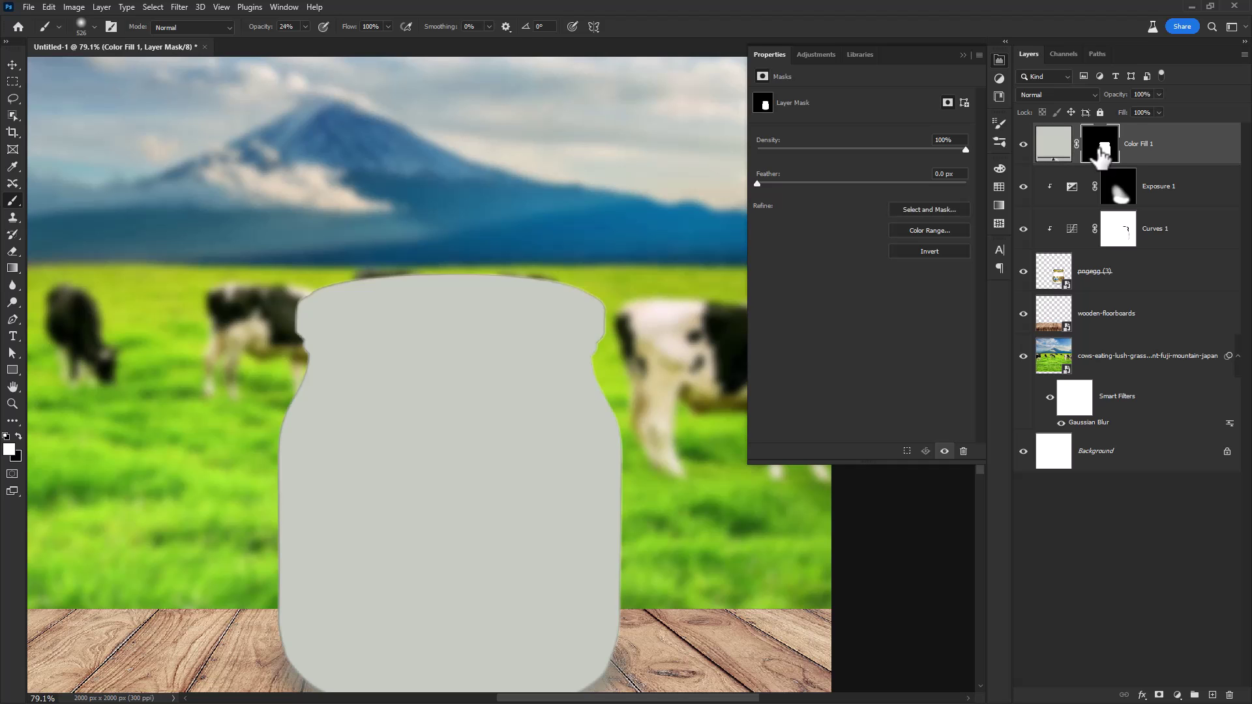
{"action": "key", "text": "ctrl+i"}
{"action": "left_click", "coordinate": [1203, 164], "text": "alt"}
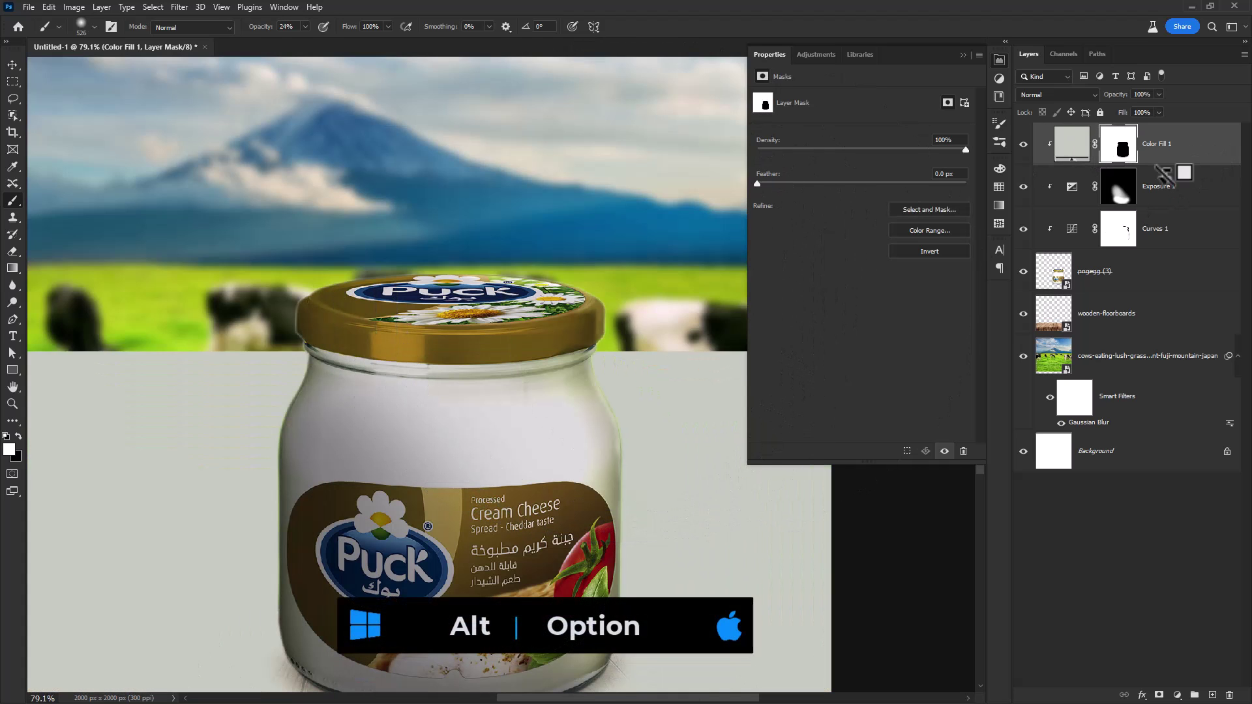
Paint white on the Color Fill mask along the right rim of the lid with a 31 px brush at 100% opacity
{"action": "scroll", "coordinate": [547, 285], "scroll_direction": "up", "scroll_amount": 3}
{"action": "left_click_drag", "start_coordinate": [598, 325], "coordinate": [370, 322]}
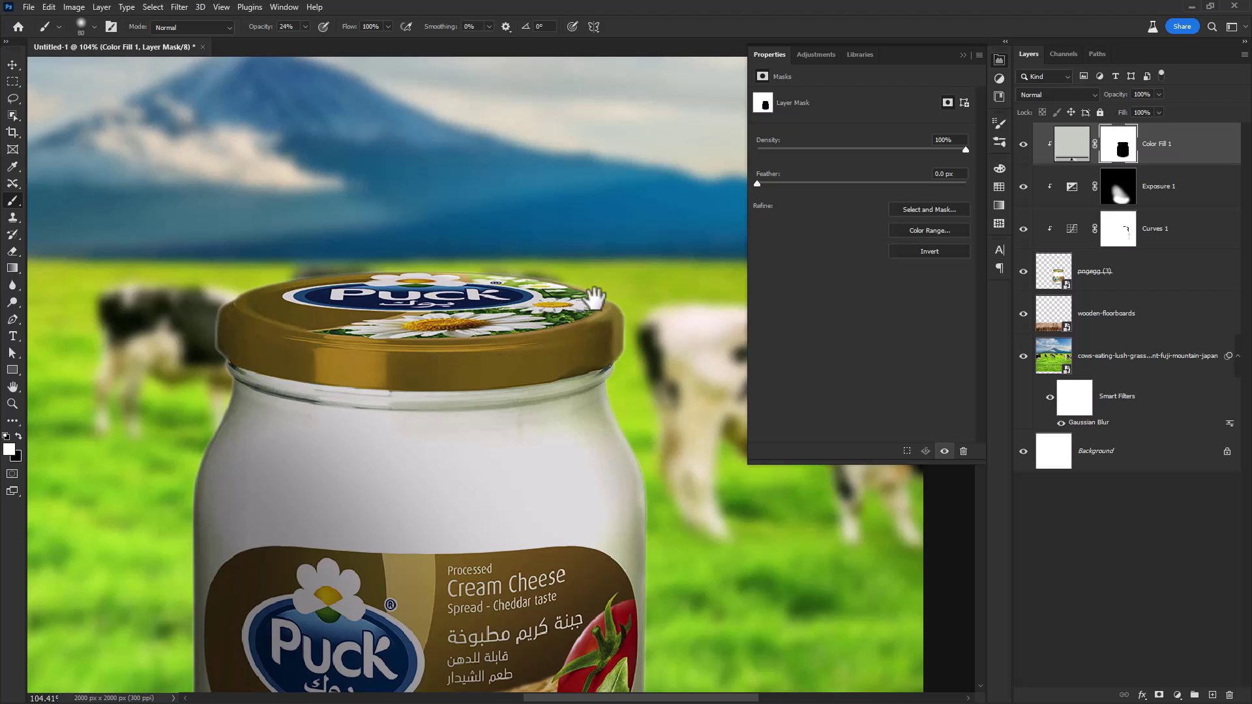
{"action": "left_click_drag", "start_coordinate": [592, 300], "coordinate": [418, 321]}
{"action": "left_click_drag", "start_coordinate": [305, 33], "coordinate": [317, 34]}
{"action": "scroll", "coordinate": [326, 227], "scroll_direction": "up", "scroll_amount": 3}
{"action": "left_click_drag", "start_coordinate": [366, 322], "coordinate": [345, 318]}
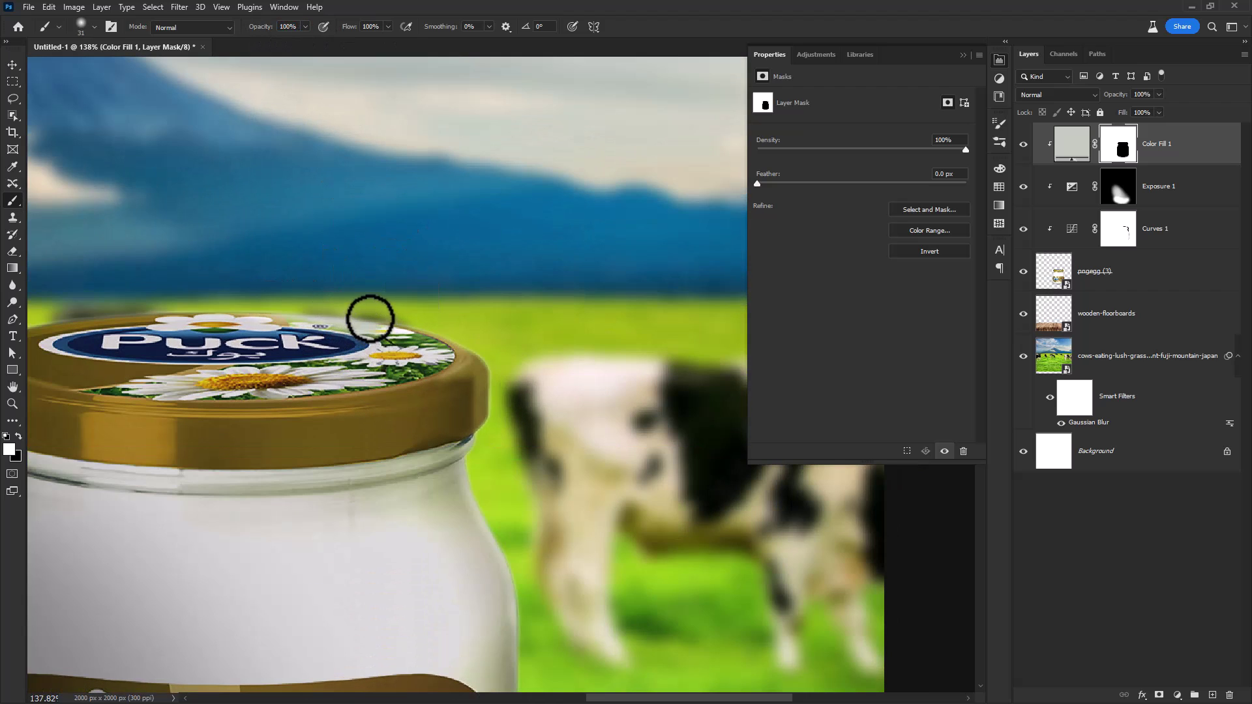
{"action": "scroll", "coordinate": [366, 319], "scroll_direction": "up", "scroll_amount": 3}
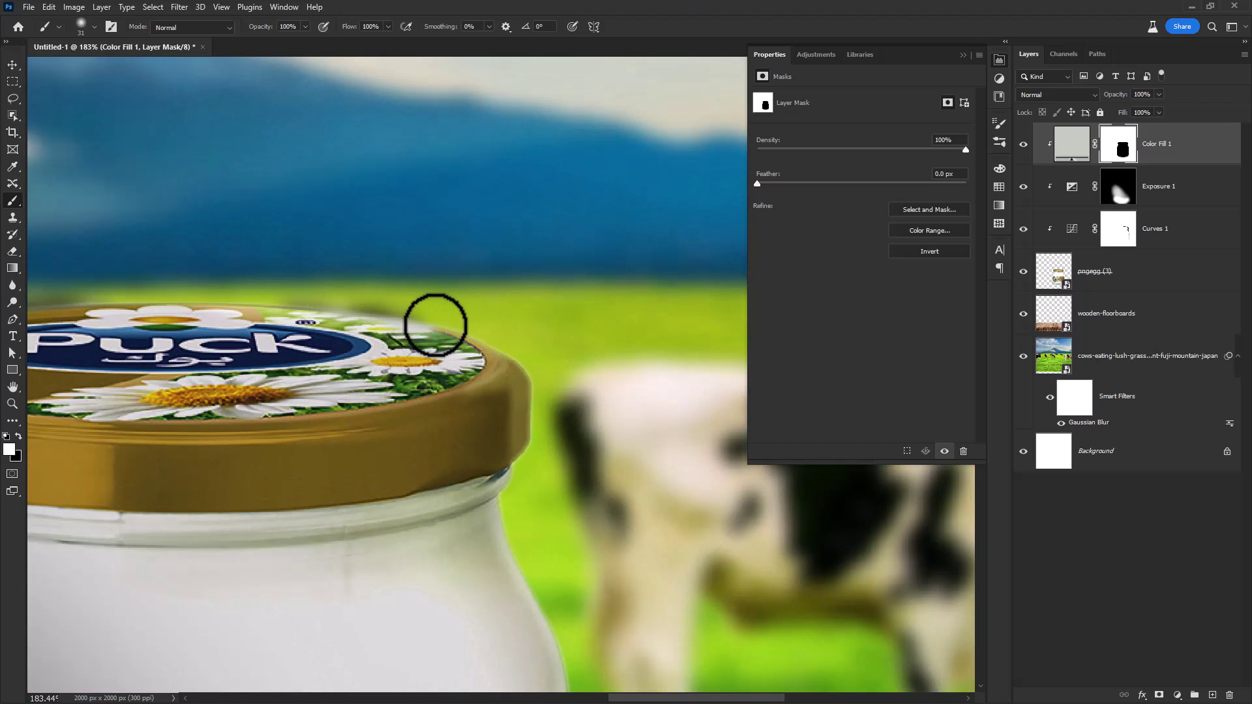
{"action": "mouse_move", "coordinate": [436, 325]}
{"action": "left_mouse_down"}
{"action": "mouse_move", "coordinate": [515, 356]}
{"action": "mouse_move", "coordinate": [540, 399]}
{"action": "mouse_move", "coordinate": [536, 474]}
{"action": "left_mouse_up"}
{"action": "mouse_move", "coordinate": [522, 428]}
{"action": "left_mouse_down"}
{"action": "mouse_move", "coordinate": [511, 355]}
{"action": "mouse_move", "coordinate": [534, 368]}
{"action": "mouse_move", "coordinate": [500, 433]}
{"action": "mouse_move", "coordinate": [511, 487]}
{"action": "mouse_move", "coordinate": [524, 360]}
{"action": "left_mouse_up"}
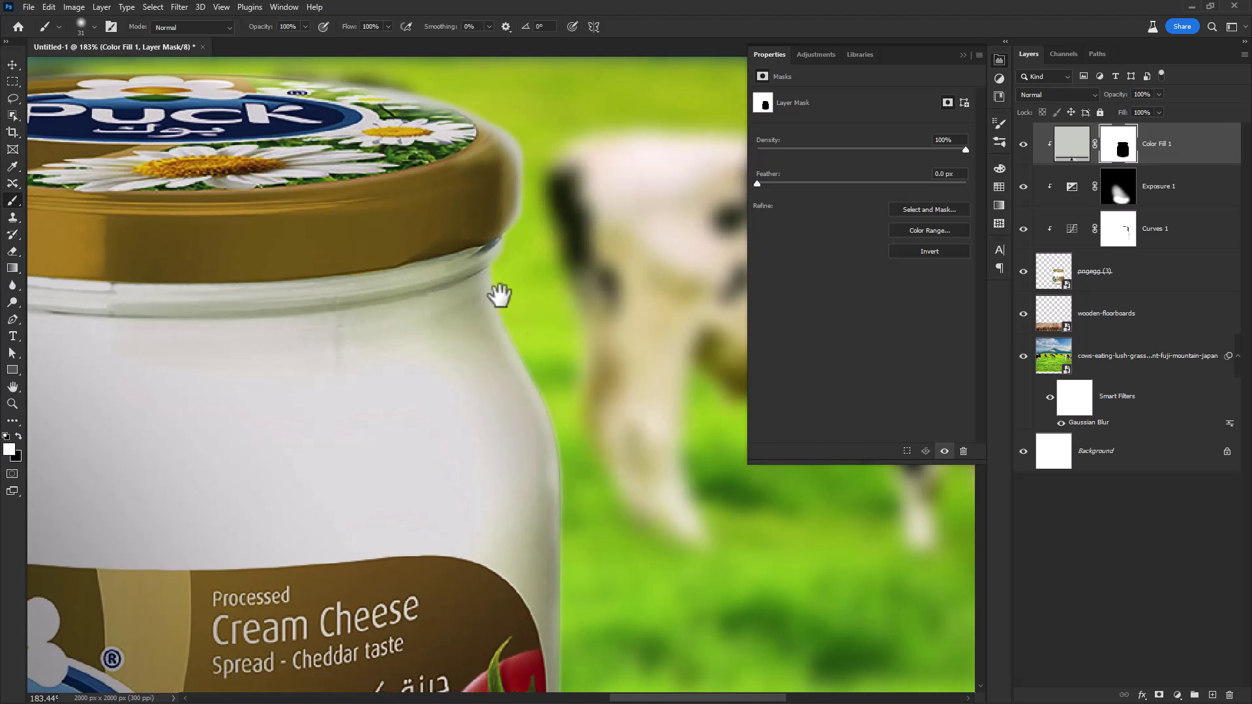
Continue painting white on the Color Fill mask down the right edge of the jar's body to its base
{"action": "left_click_drag", "start_coordinate": [569, 502], "coordinate": [561, 272]}
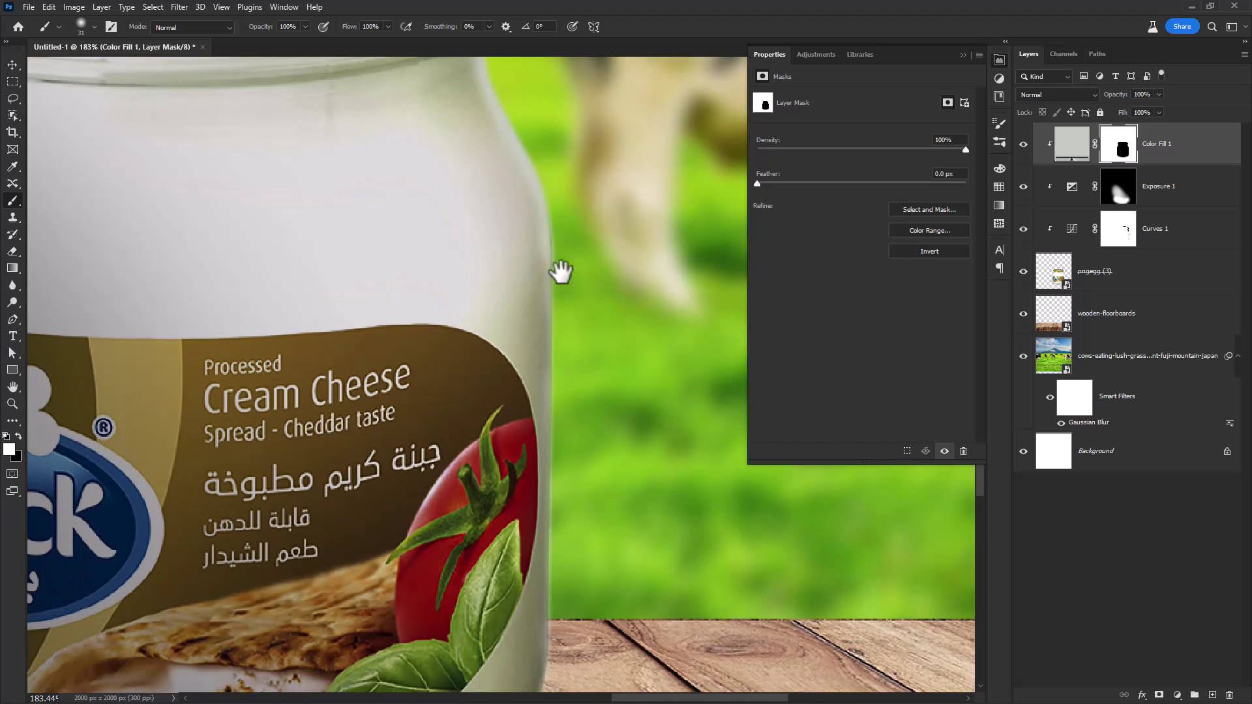
{"action": "left_click_drag", "start_coordinate": [546, 400], "coordinate": [557, 309]}
{"action": "left_click", "coordinate": [558, 414], "text": "shift"}
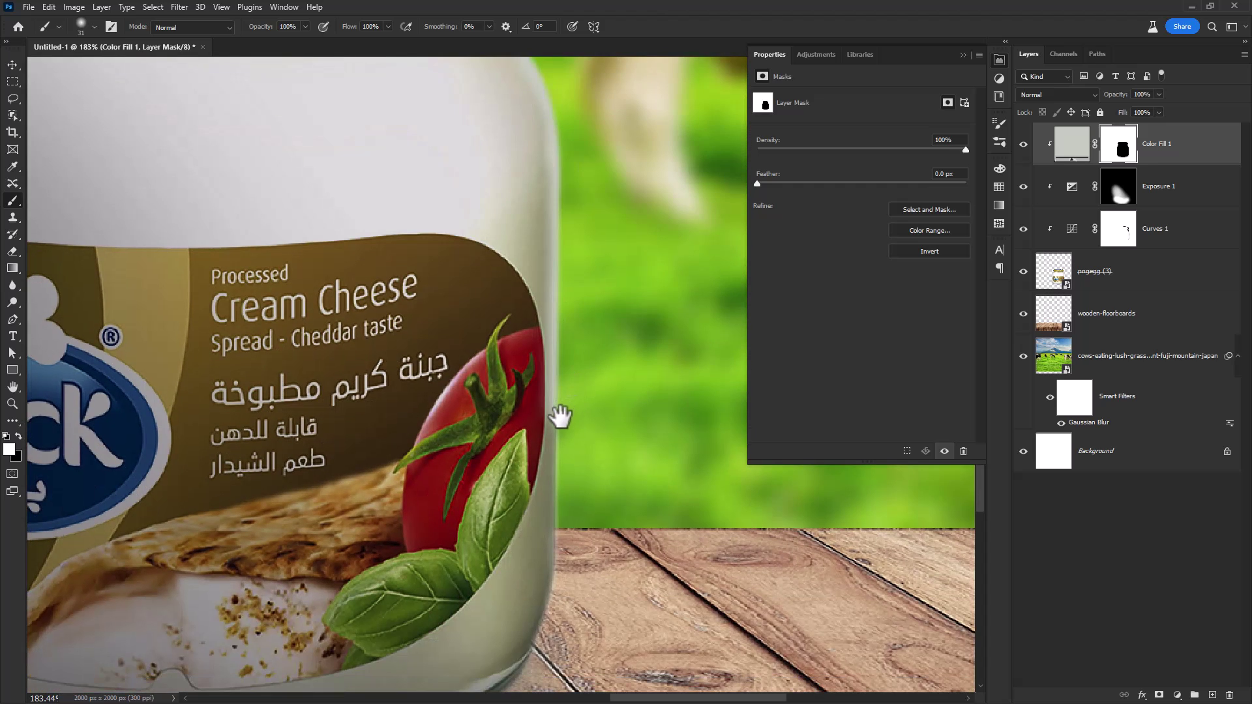
{"action": "left_click_drag", "start_coordinate": [574, 508], "coordinate": [631, 274]}
{"action": "left_click", "coordinate": [596, 418], "text": "shift"}
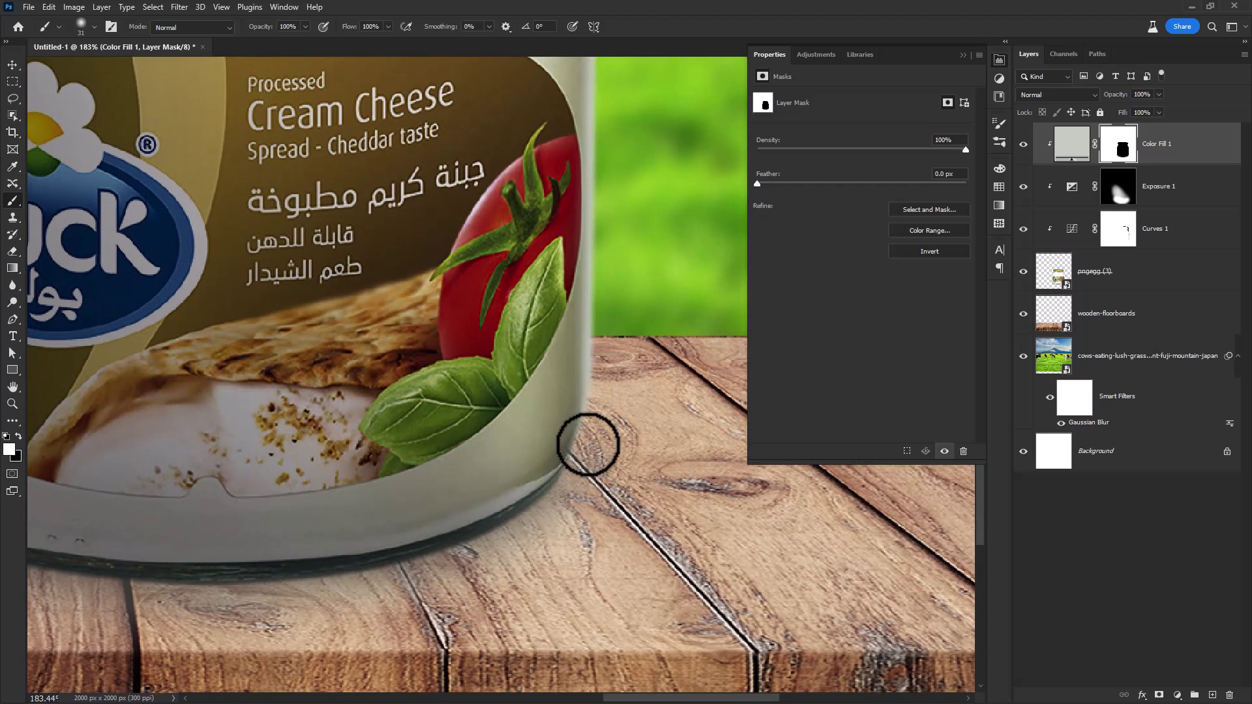
{"action": "scroll", "coordinate": [604, 442], "scroll_direction": "down", "scroll_amount": 10}
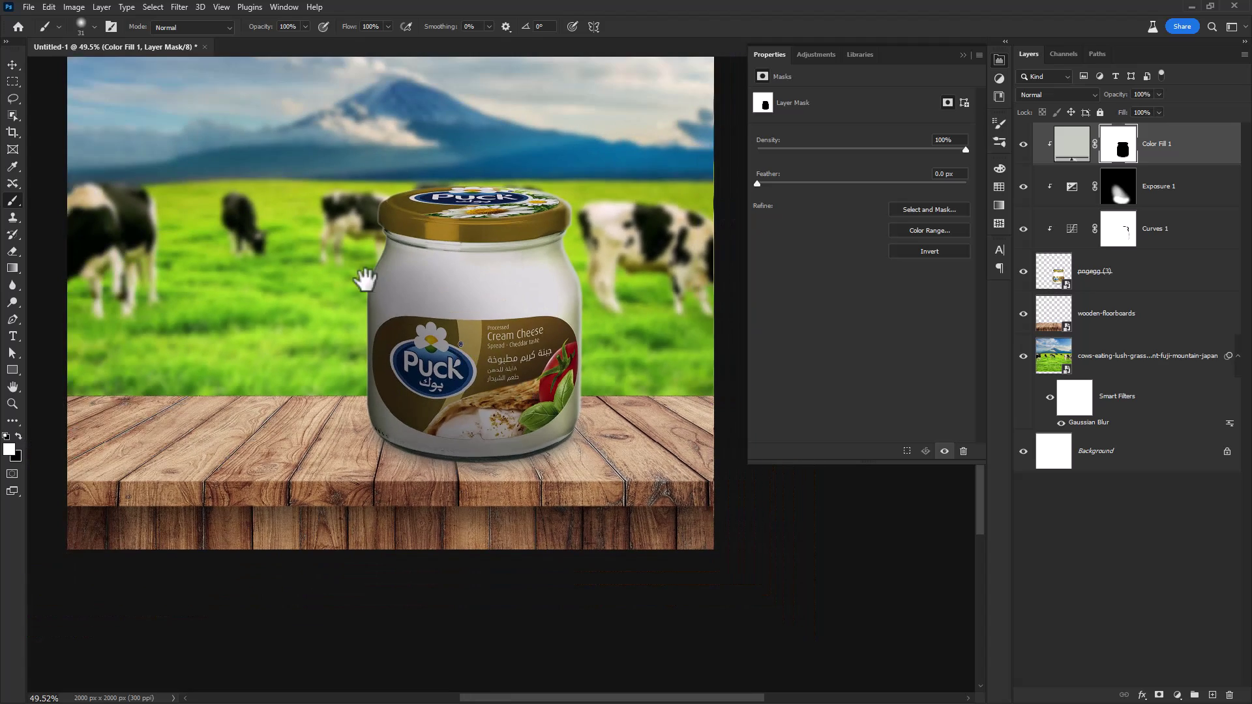
{"action": "left_click_drag", "start_coordinate": [368, 287], "coordinate": [409, 406]}
{"action": "scroll", "coordinate": [416, 407], "scroll_direction": "down", "scroll_amount": 2}
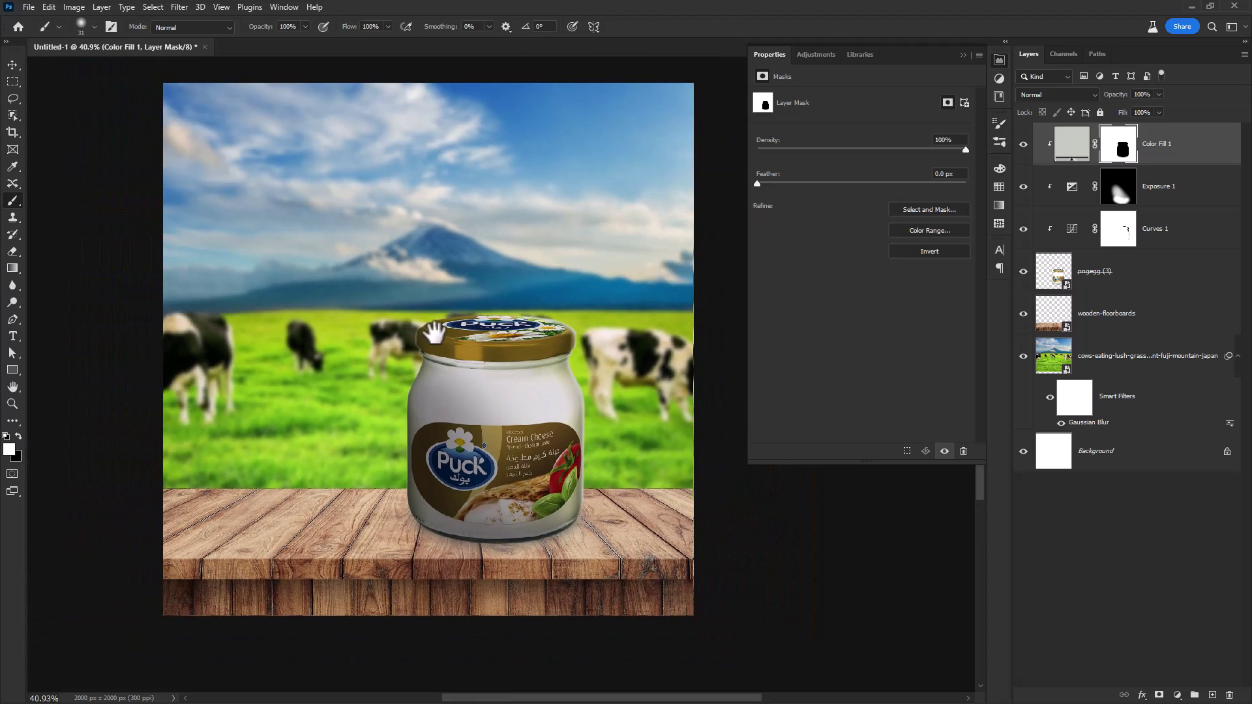
{"action": "left_click_drag", "start_coordinate": [431, 336], "coordinate": [455, 348]}
{"action": "scroll", "coordinate": [451, 351], "scroll_direction": "up", "scroll_amount": 1}
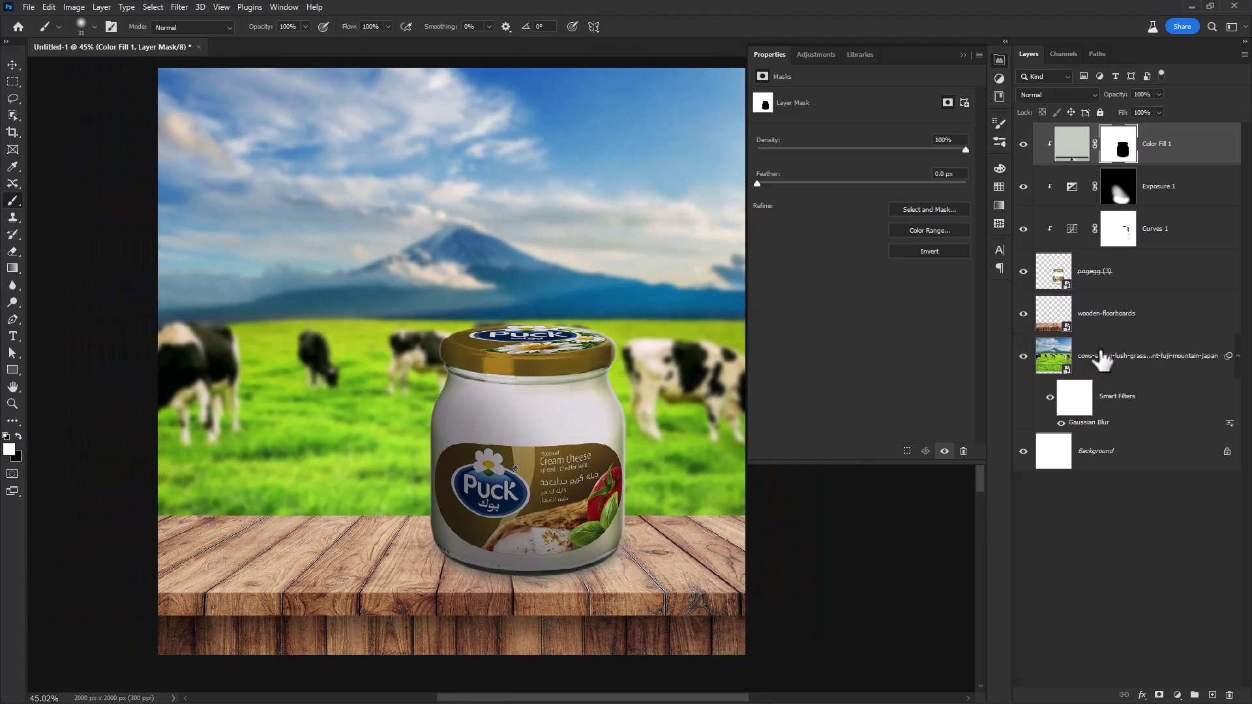
Add a Curves adjustment clipped to wooden-floorboards, lowering the white point to output 174 and the midtone point to input 176, output 92
{"action": "left_click", "coordinate": [1109, 320]}
{"action": "left_click", "coordinate": [1178, 695]}
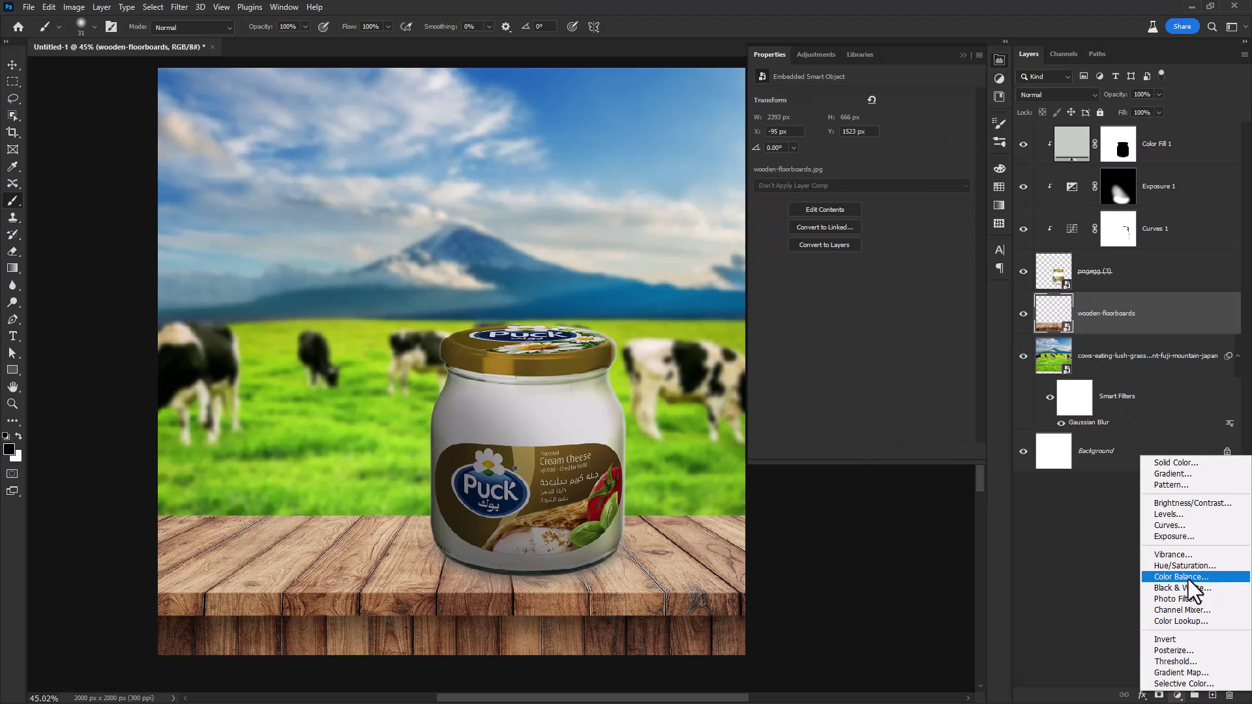
{"action": "left_click", "coordinate": [1183, 526]}
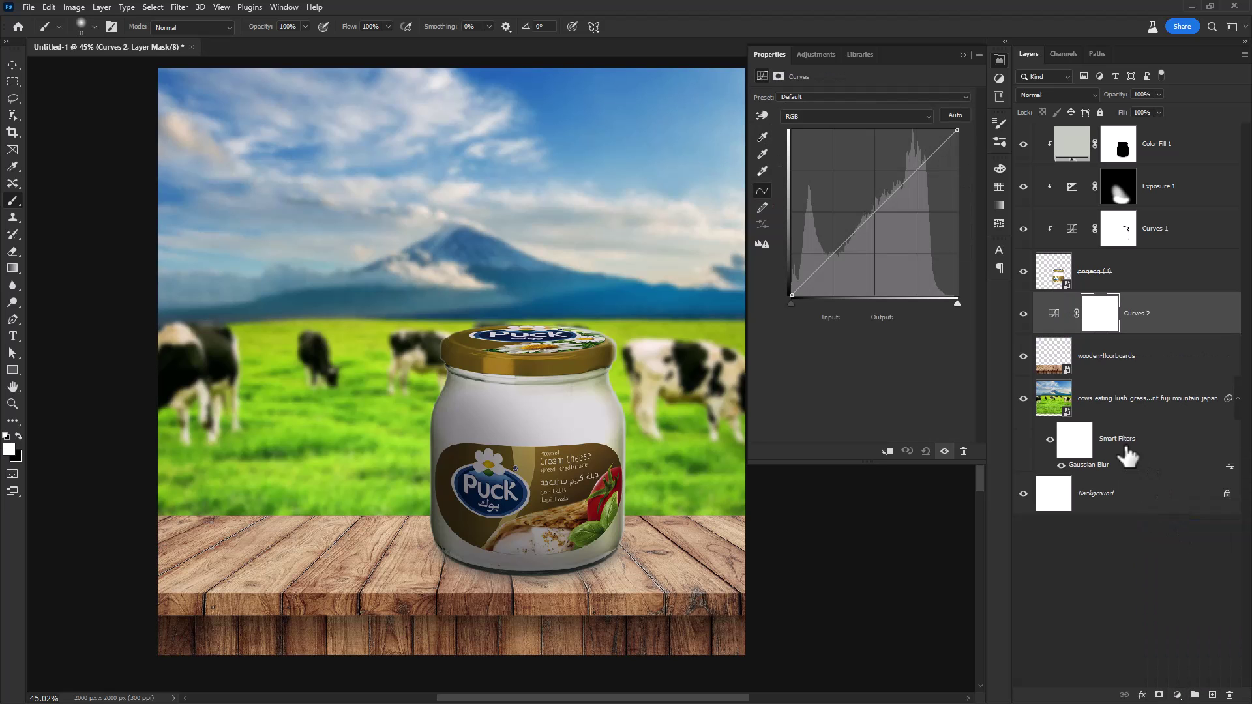
{"action": "left_click", "coordinate": [888, 452]}
{"action": "left_click_drag", "start_coordinate": [888, 214], "coordinate": [898, 222]}
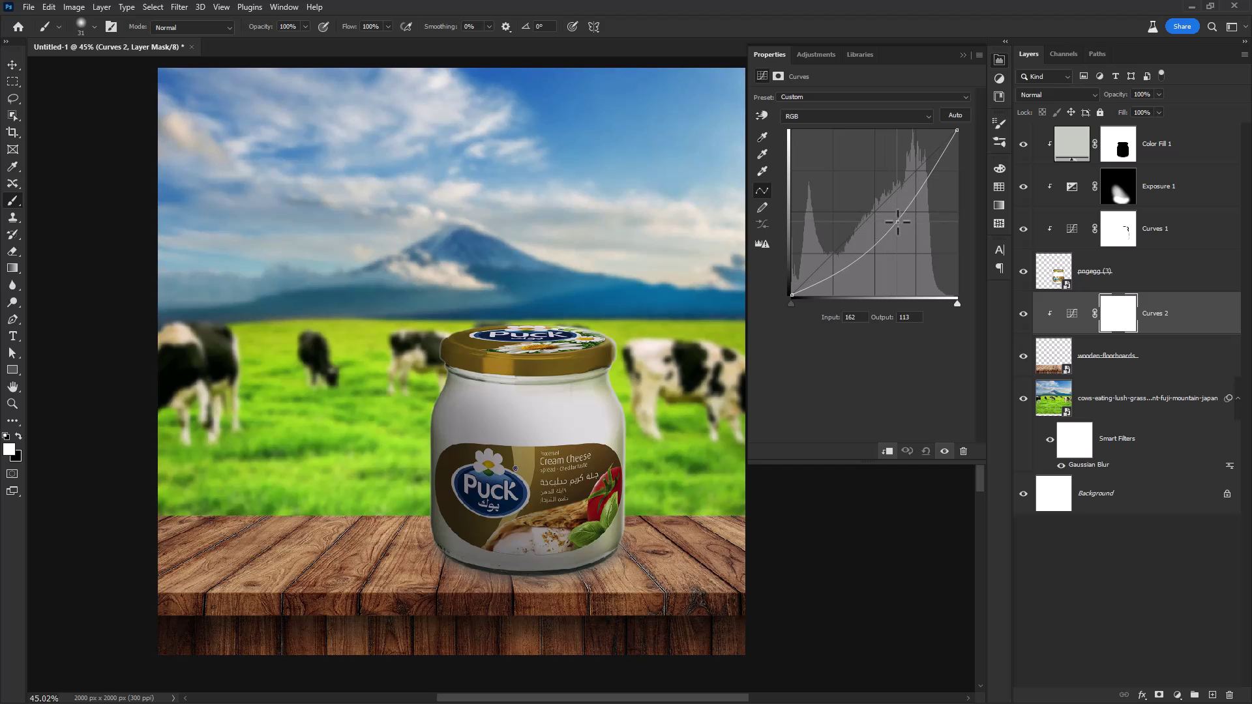
{"action": "left_click_drag", "start_coordinate": [957, 130], "coordinate": [974, 182]}
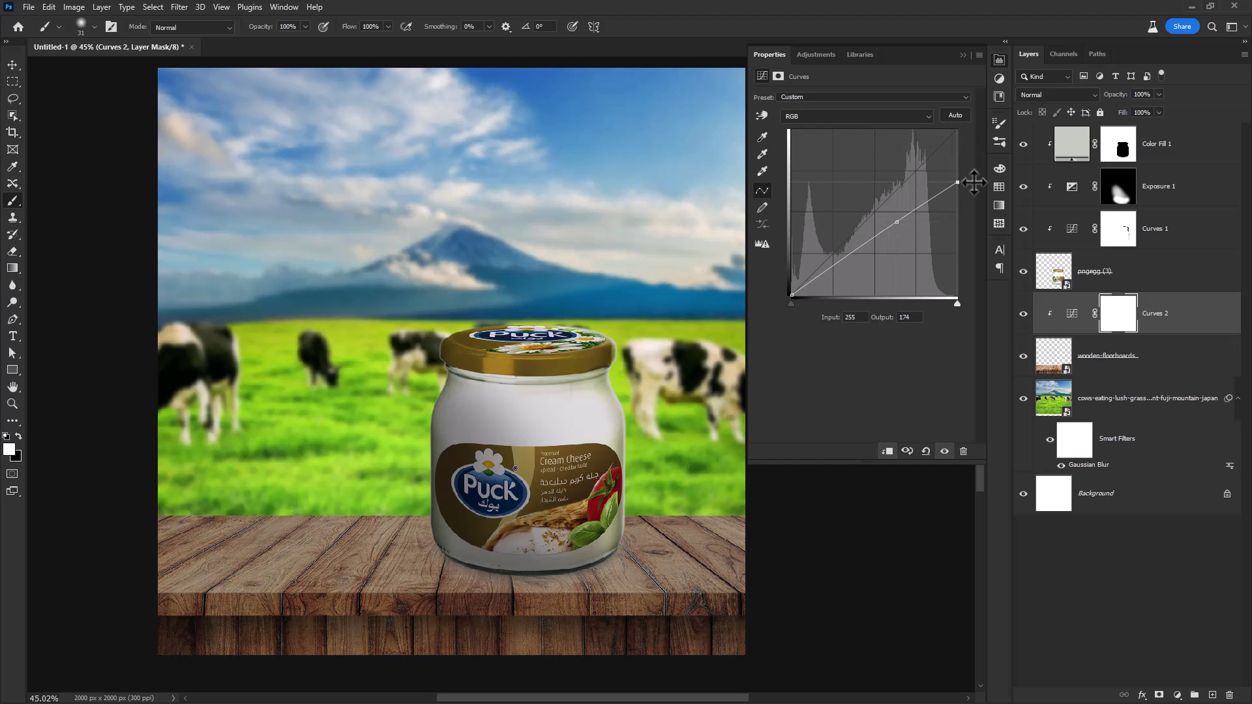
{"action": "left_click_drag", "start_coordinate": [912, 216], "coordinate": [911, 239]}
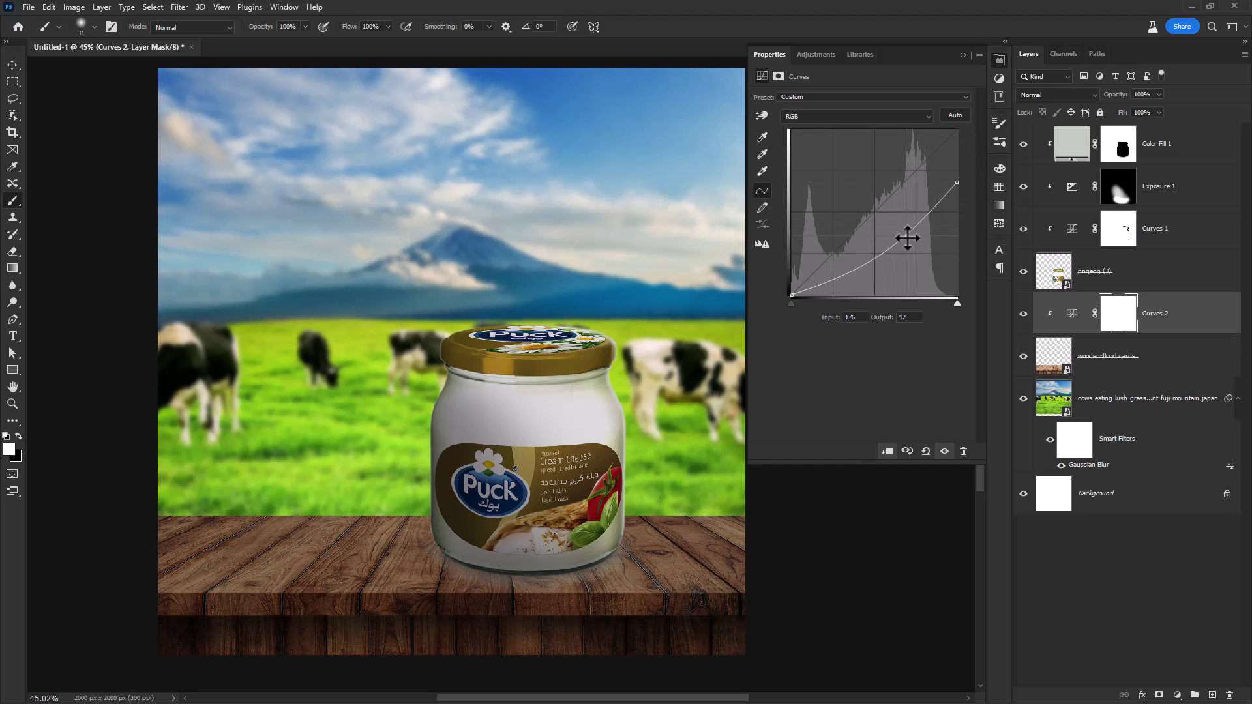
Paint a straight black line along the tabletop's back edge on the Curves 2 mask with a 54 px brush at 100% opacity
{"action": "left_click", "coordinate": [1117, 328]}
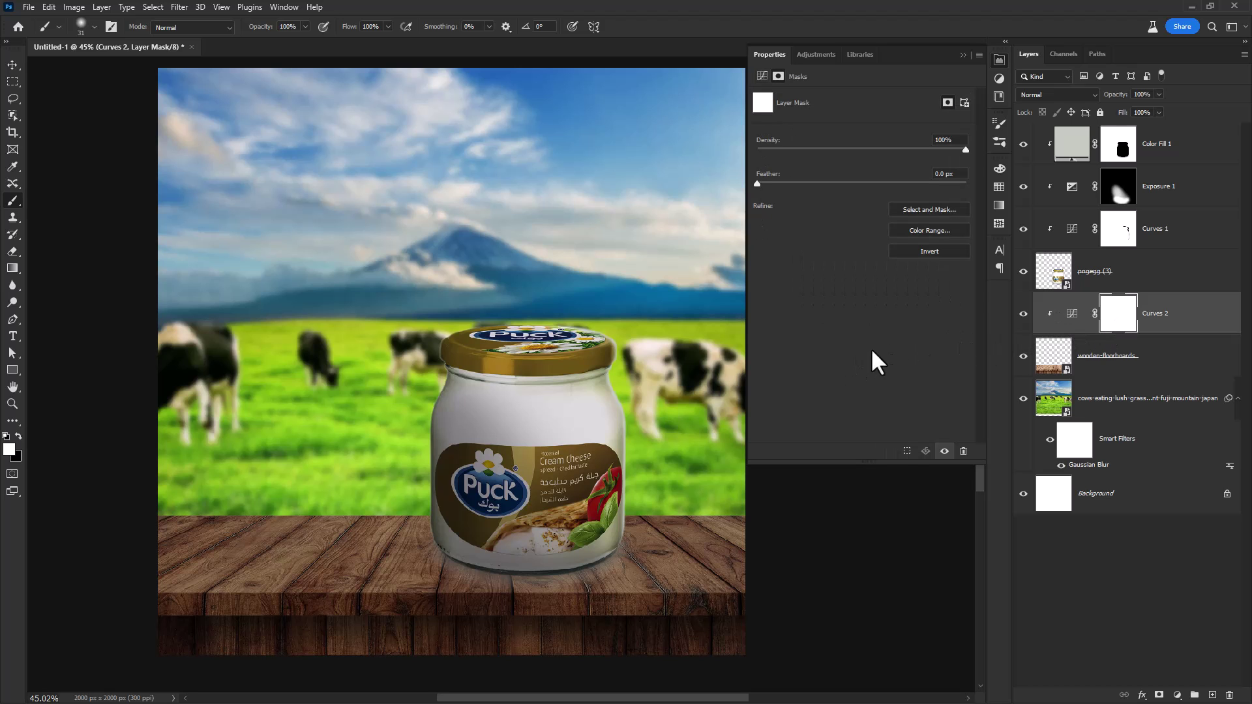
{"action": "scroll", "coordinate": [558, 548], "scroll_direction": "up", "scroll_amount": 4}
{"action": "right_click", "coordinate": [410, 332]}
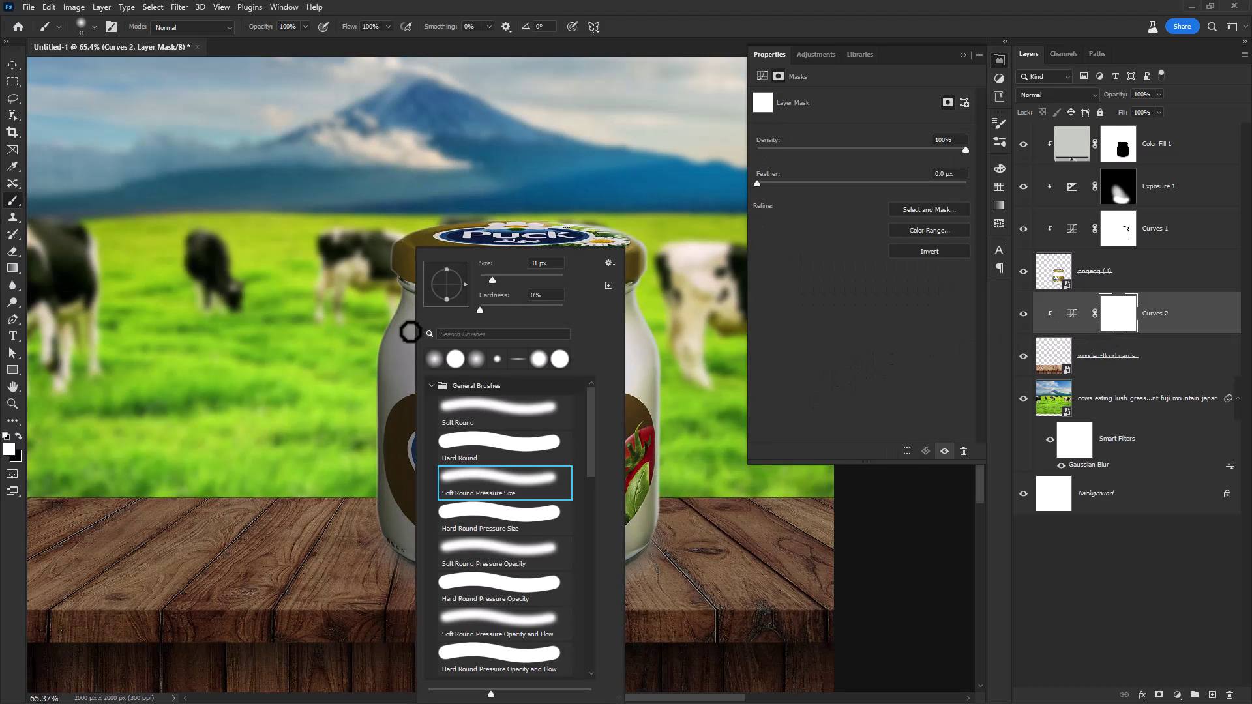
{"action": "key", "text": "Escape"}
{"action": "scroll", "coordinate": [499, 434], "scroll_direction": "down", "scroll_amount": 1}
{"action": "scroll", "coordinate": [551, 506], "scroll_direction": "up", "scroll_amount": 3}
{"action": "left_click_drag", "start_coordinate": [458, 500], "coordinate": [542, 464]}
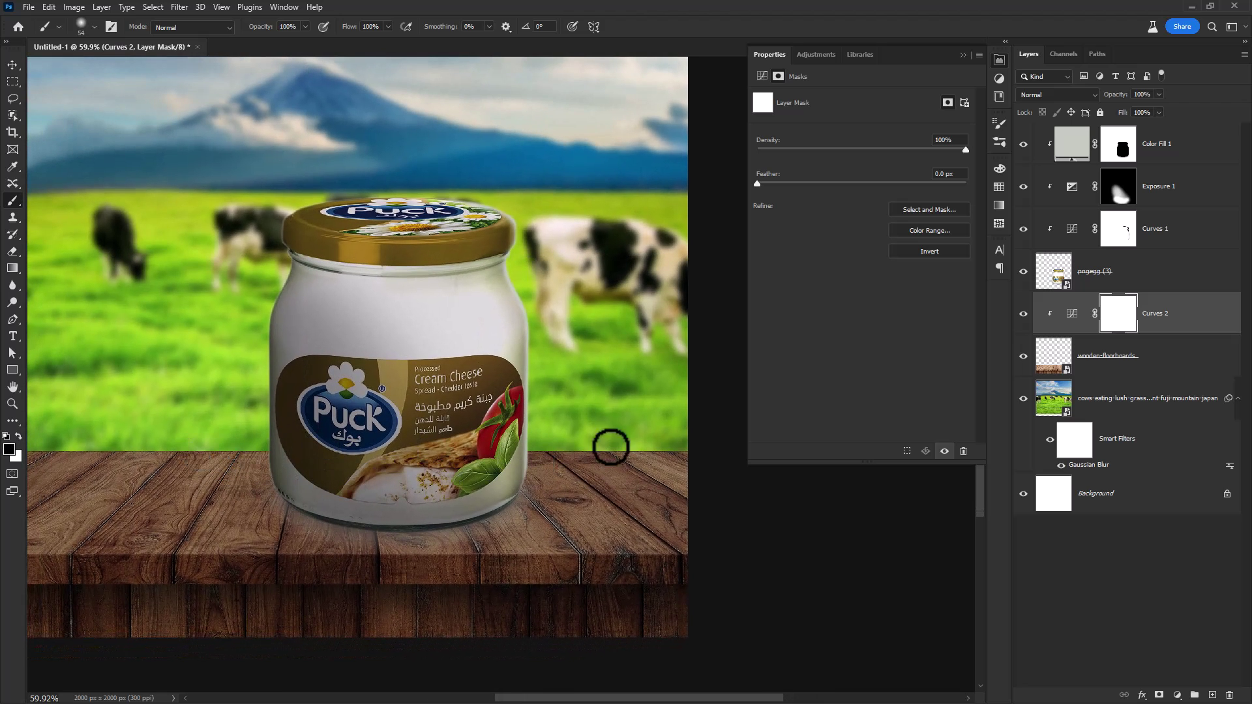
{"action": "scroll", "coordinate": [595, 471], "scroll_direction": "down", "scroll_amount": 3}
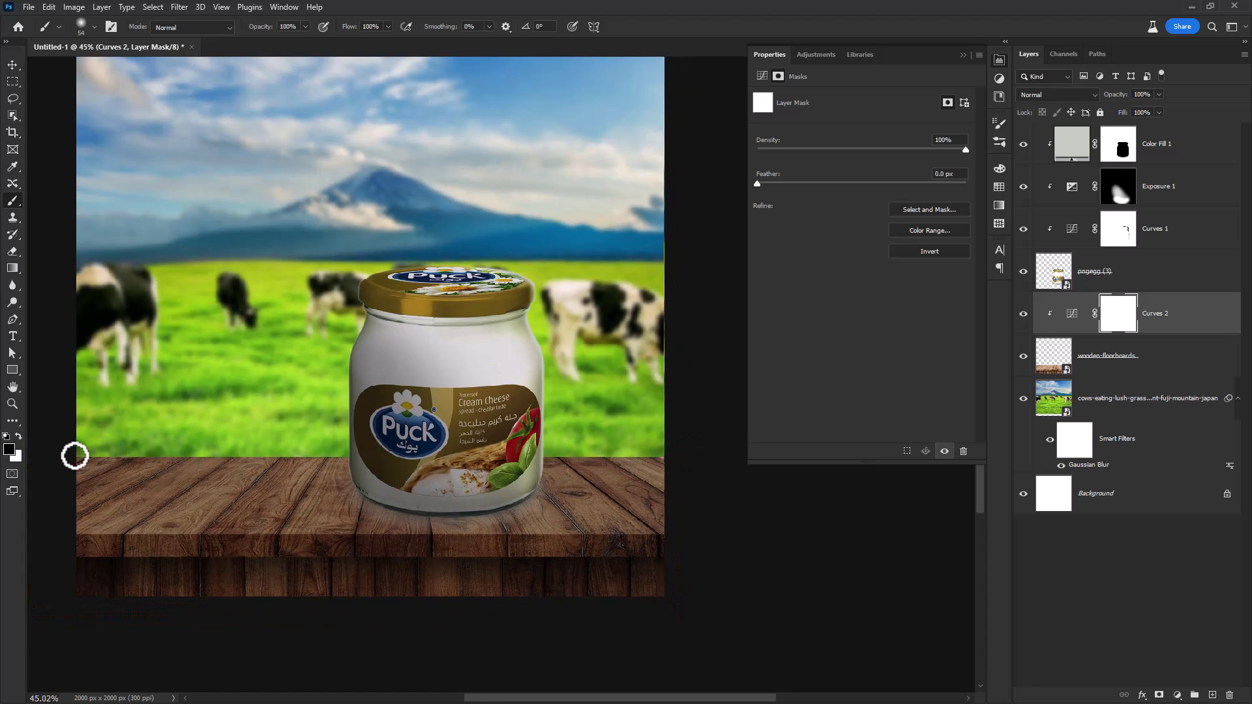
{"action": "left_click", "coordinate": [76, 456], "text": "shift"}
Paint black on the Curves 2 mask across the back of the tabletop with a large soft brush, up to 405 px, at 57% opacity
{"action": "scroll", "coordinate": [509, 497], "scroll_direction": "up", "scroll_amount": 3}
{"action": "left_click_drag", "start_coordinate": [515, 482], "coordinate": [594, 486]}
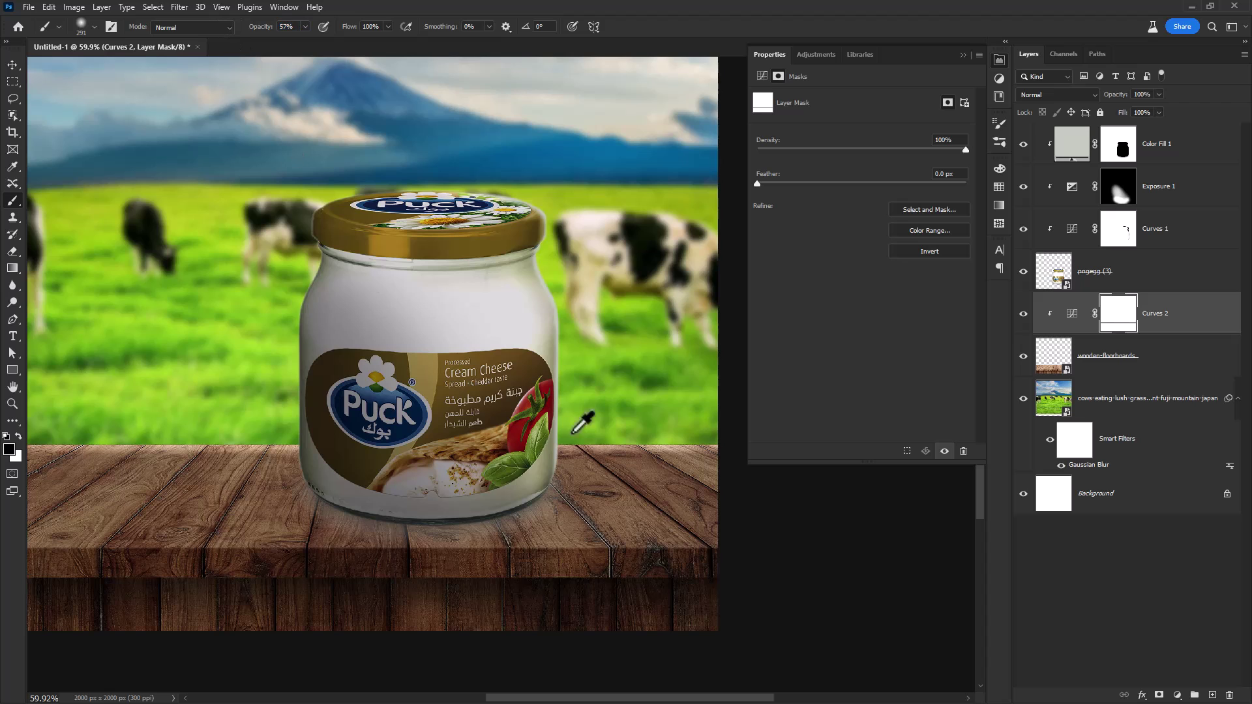
{"action": "mouse_move", "coordinate": [587, 439]}
{"action": "left_mouse_down"}
{"action": "mouse_move", "coordinate": [655, 470]}
{"action": "mouse_move", "coordinate": [656, 436]}
{"action": "mouse_move", "coordinate": [574, 425]}
{"action": "left_mouse_up"}
{"action": "key", "text": "ctrl+z"}
{"action": "scroll", "coordinate": [421, 454], "scroll_direction": "down", "scroll_amount": 3}
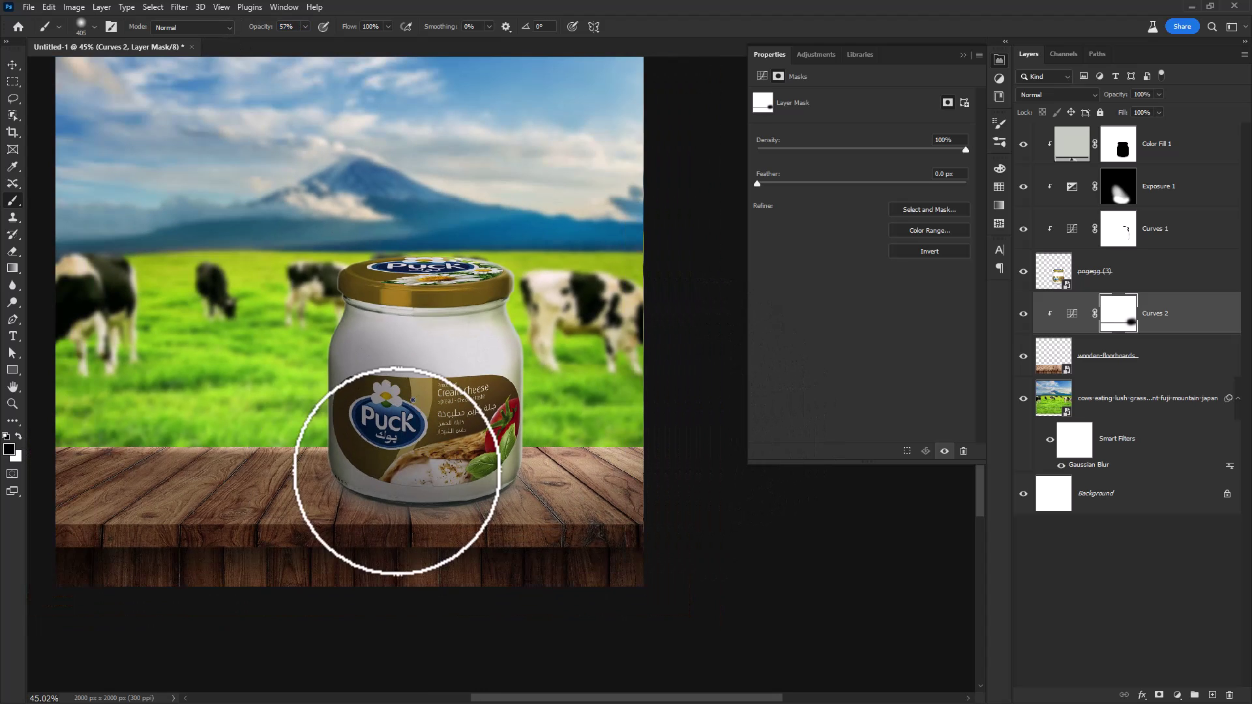
{"action": "left_click_drag", "start_coordinate": [342, 426], "coordinate": [302, 431]}
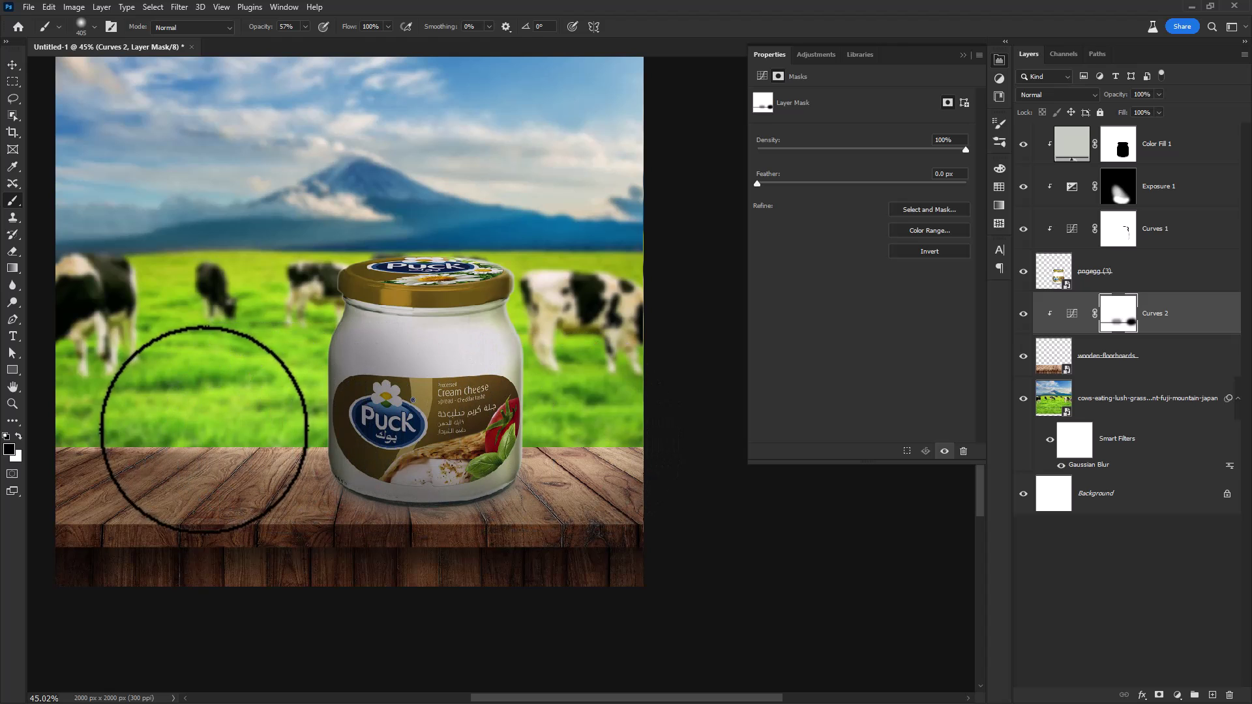
{"action": "mouse_move", "coordinate": [204, 430]}
{"action": "left_mouse_down"}
{"action": "mouse_move", "coordinate": [273, 419]}
{"action": "mouse_move", "coordinate": [50, 448]}
{"action": "left_mouse_up"}
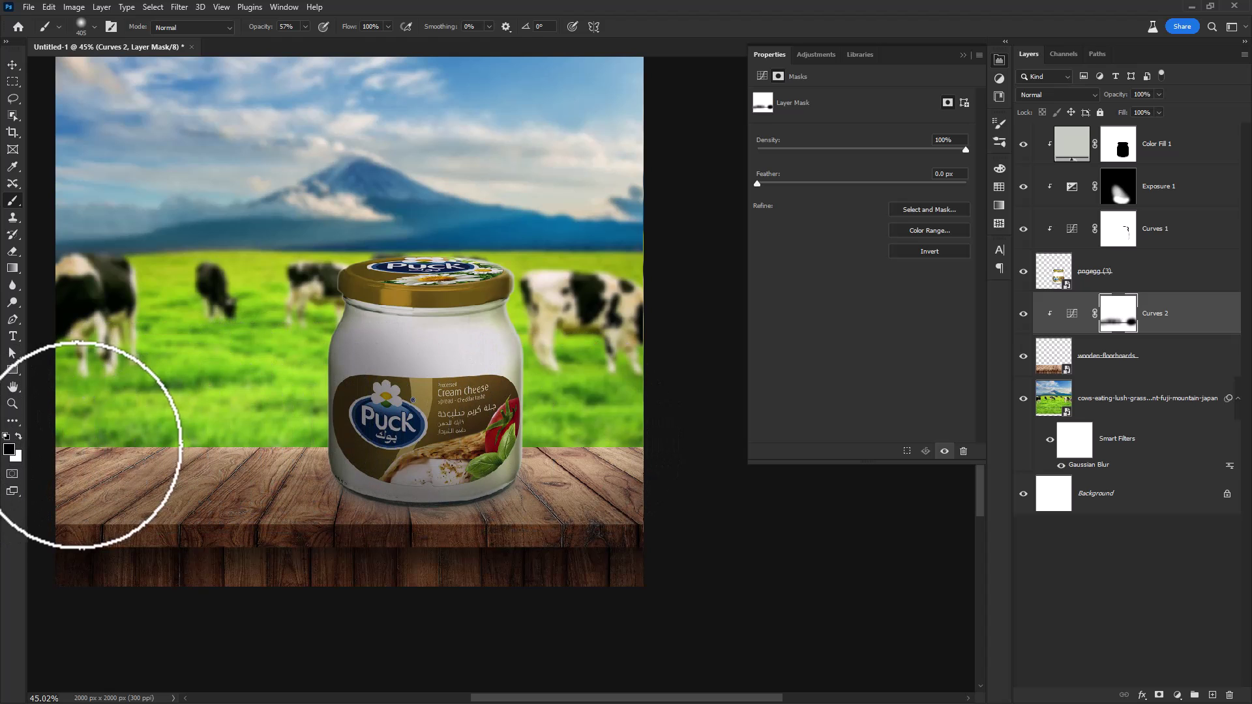
{"action": "key", "text": "x"}
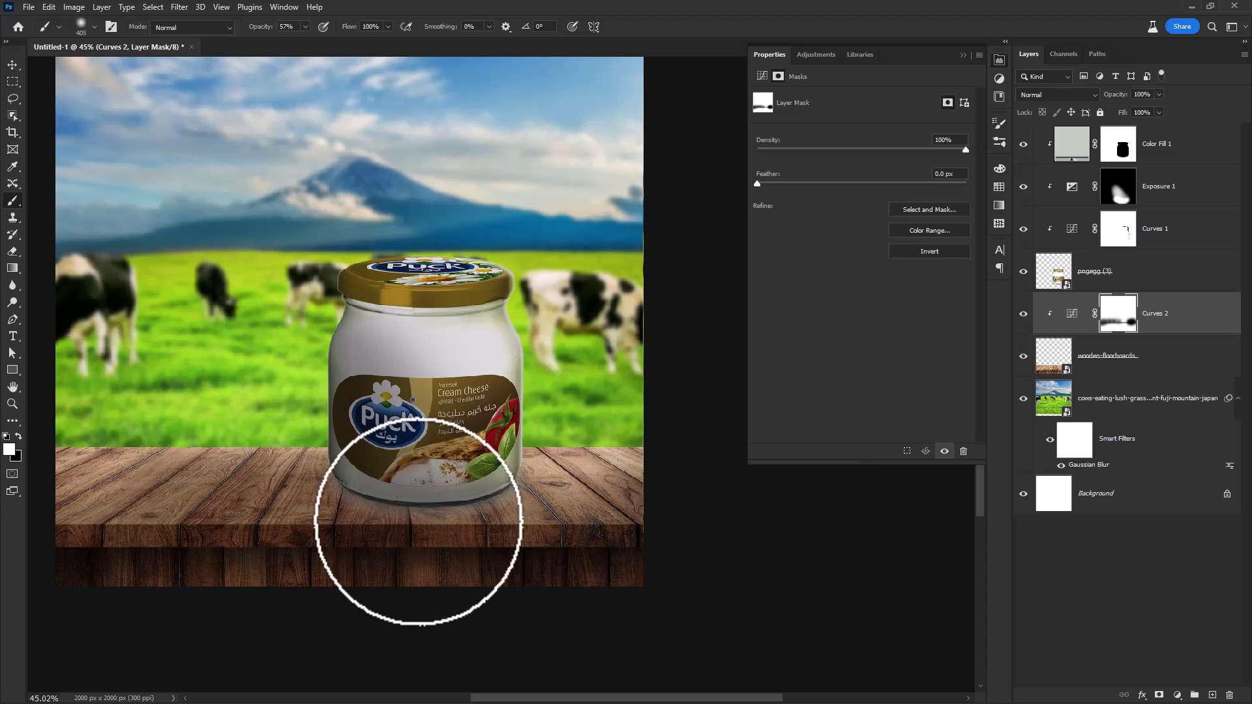
On the pngegg (3) layer, trace a closed Pen path that follows the jar's base and encloses the halo below it
{"action": "scroll", "coordinate": [462, 525], "scroll_direction": "up", "scroll_amount": 4}
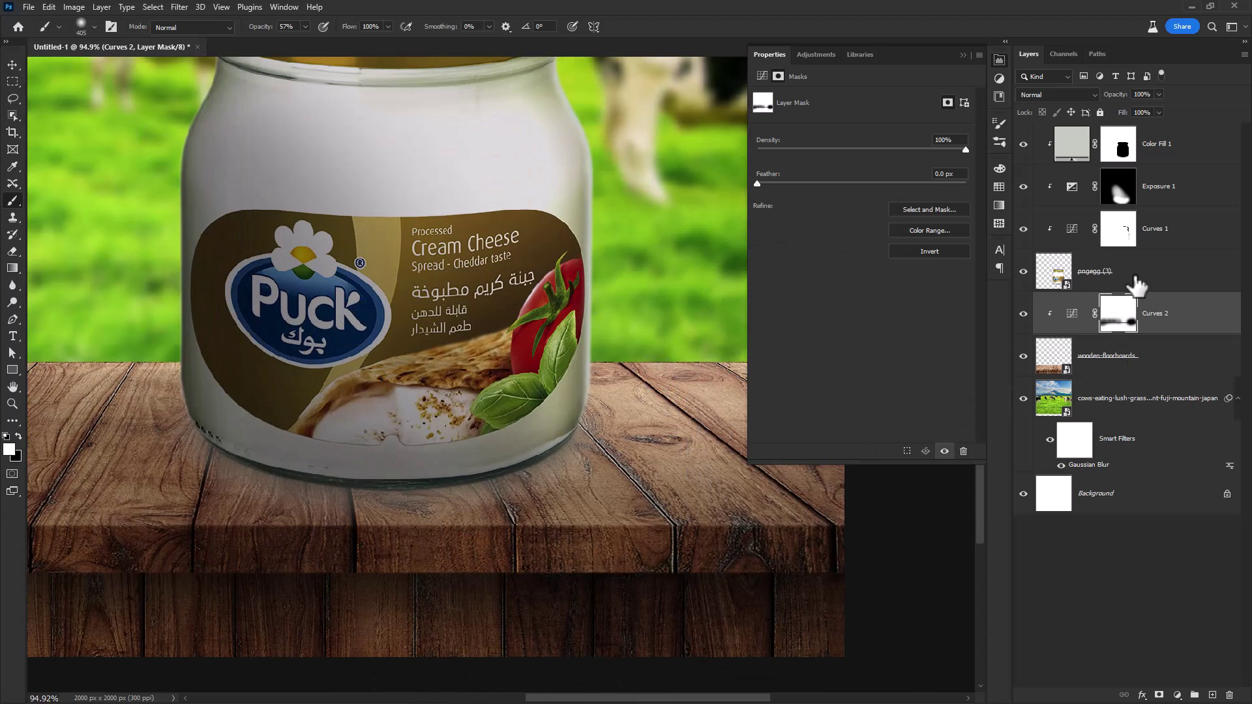
{"action": "left_click", "coordinate": [1137, 279]}
{"action": "scroll", "coordinate": [497, 393], "scroll_direction": "up", "scroll_amount": 2}
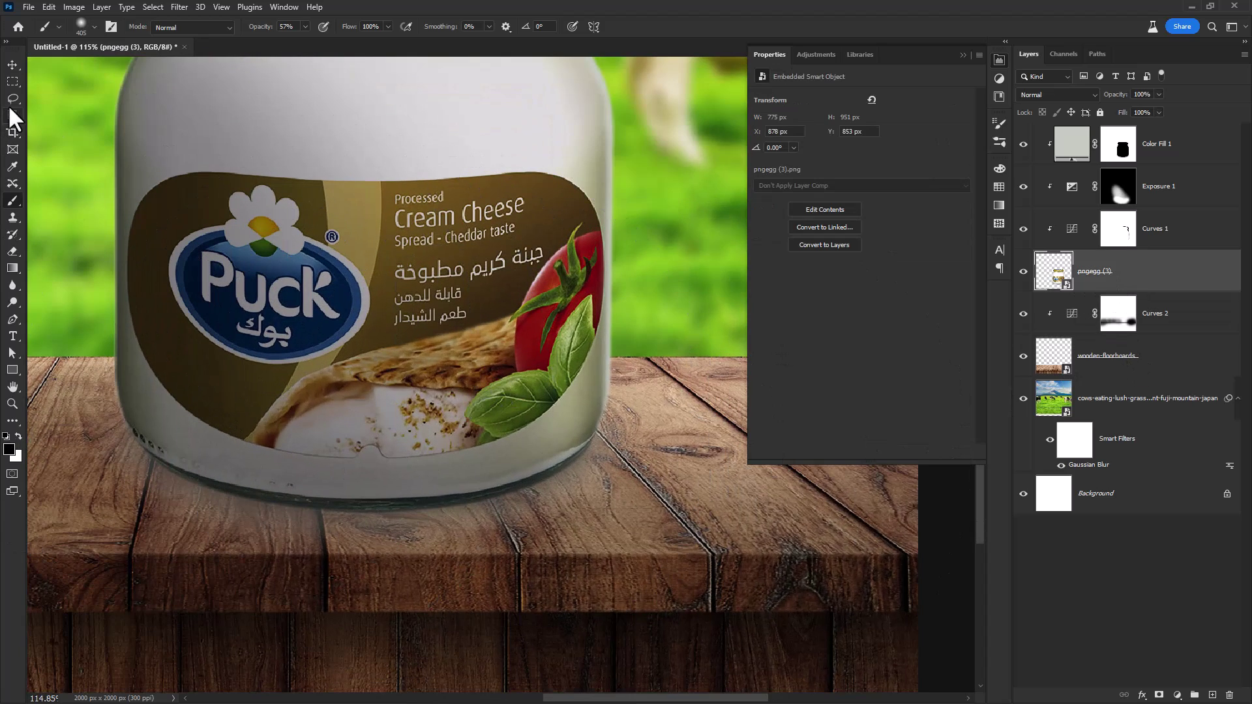
{"action": "key", "text": "p"}
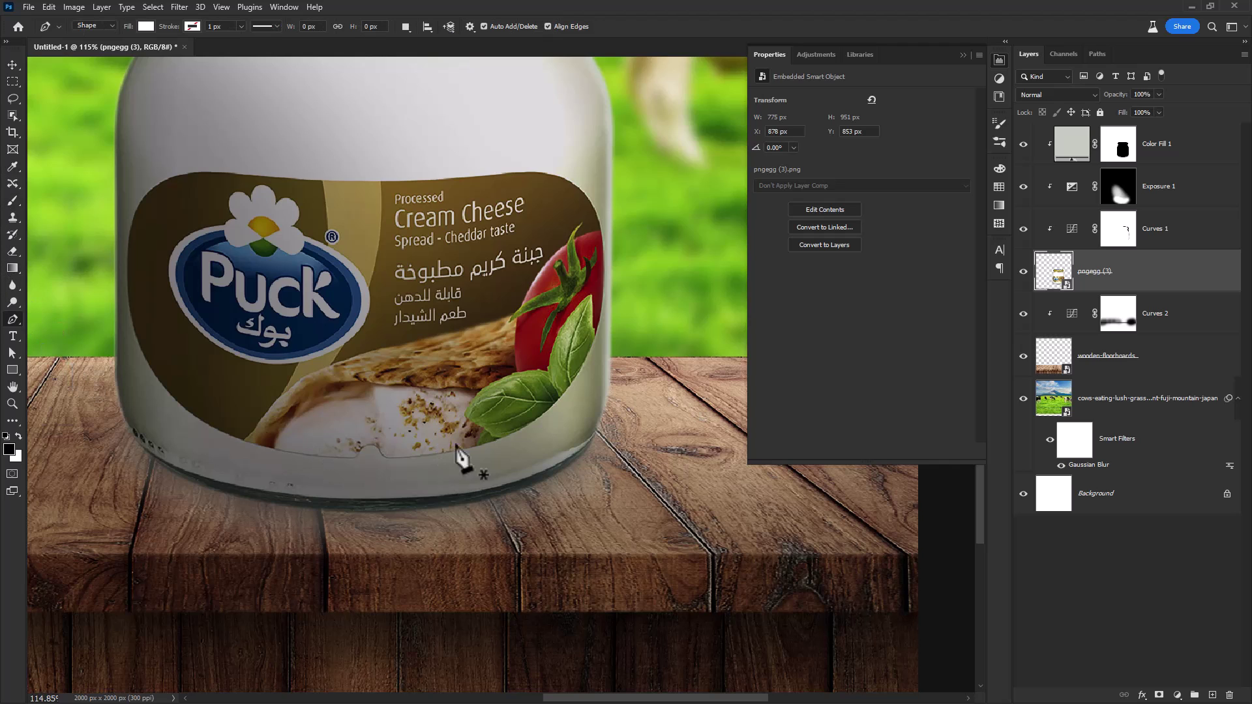
{"action": "left_click", "coordinate": [90, 47]}
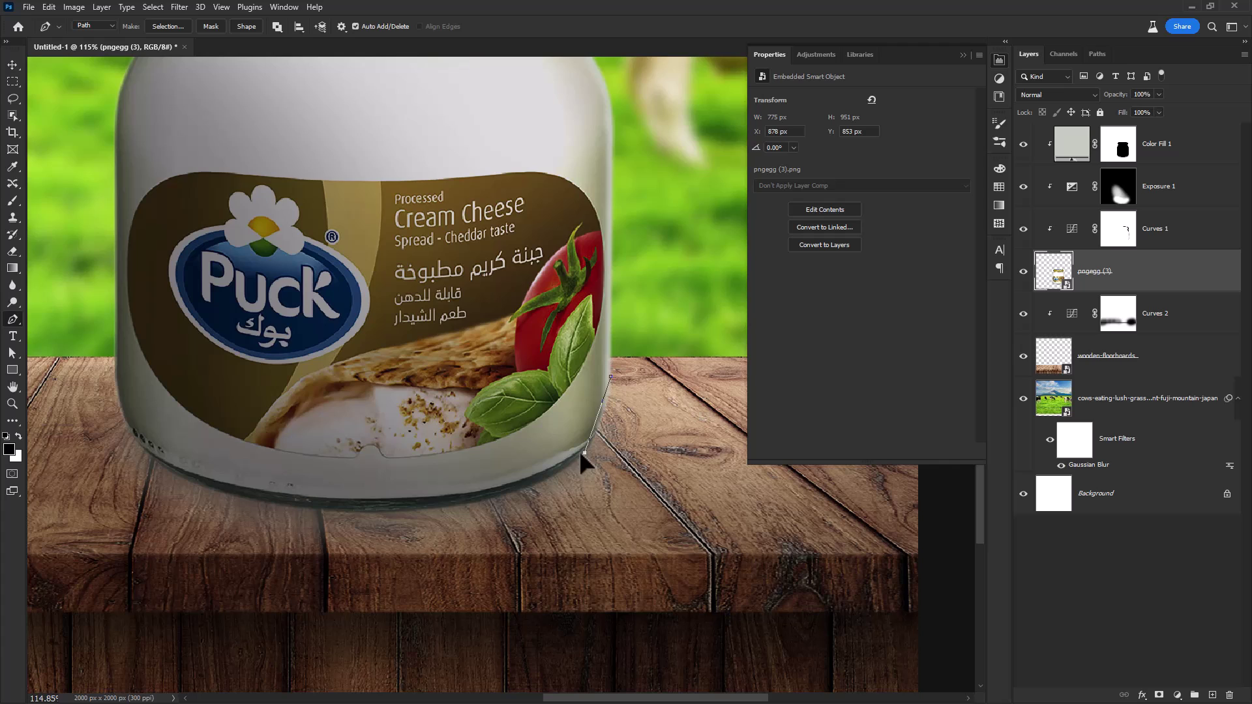
{"action": "left_click", "coordinate": [569, 465]}
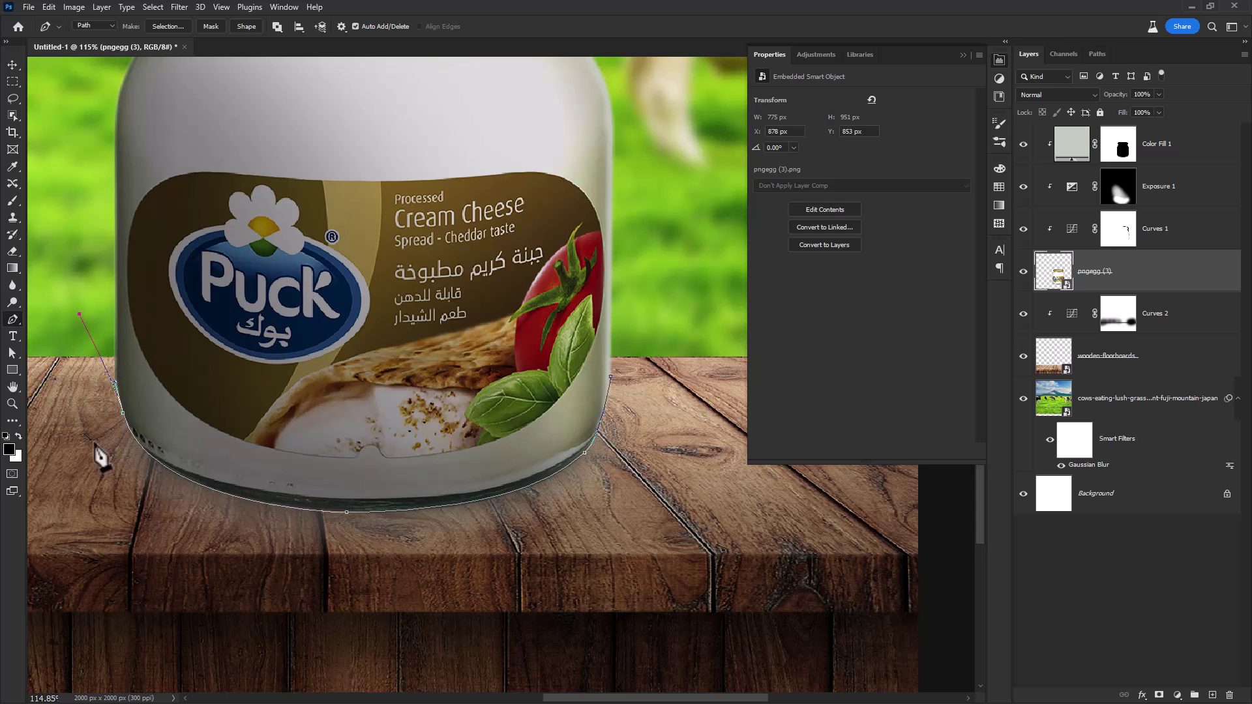
{"action": "scroll", "coordinate": [98, 457], "scroll_direction": "down", "scroll_amount": 3}
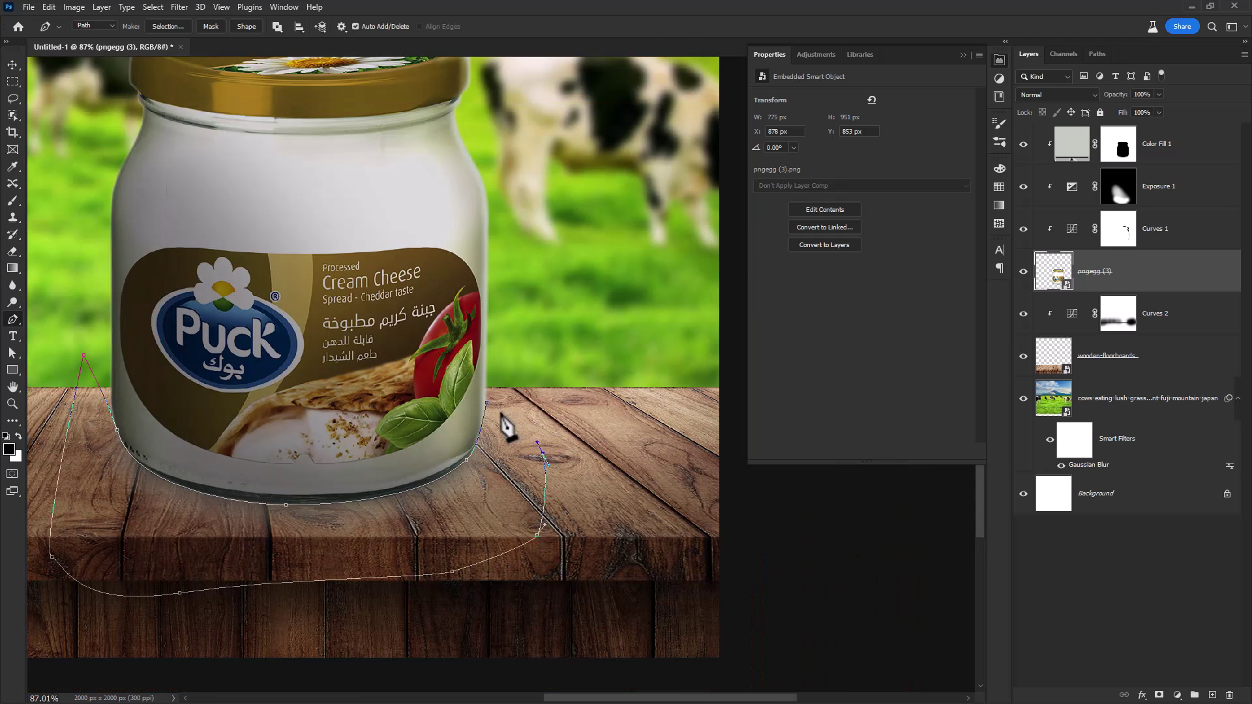
Convert the path to a selection and add a mask to pngegg (3) that hides the selected area below the jar
{"action": "key", "text": "ctrl+Return"}
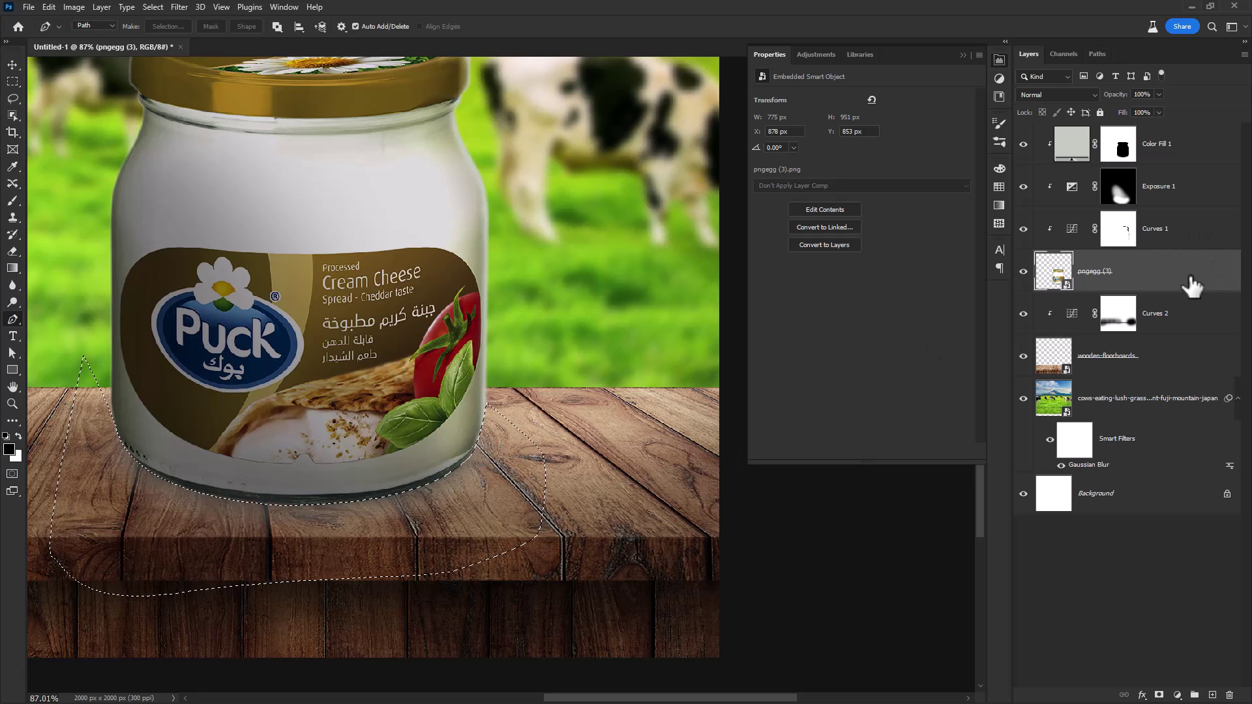
{"action": "left_click", "coordinate": [1158, 694]}
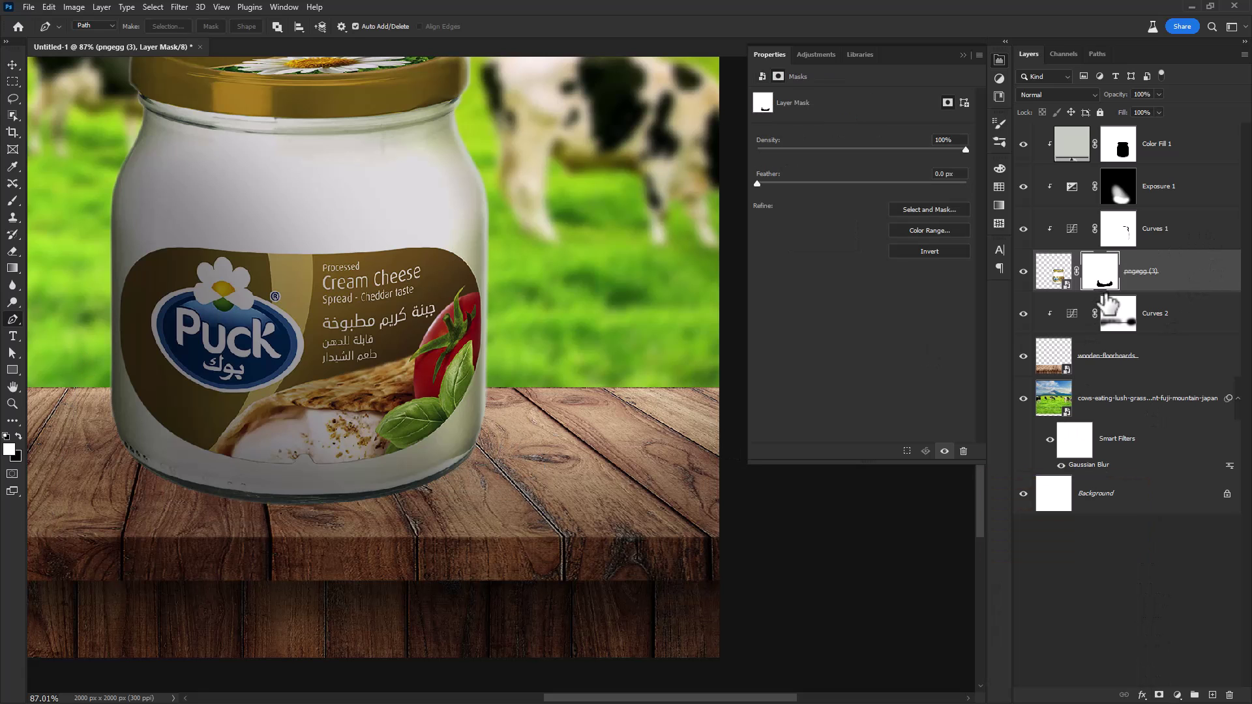
{"action": "left_click", "coordinate": [1053, 271]}
{"action": "scroll", "coordinate": [483, 444], "scroll_direction": "down", "scroll_amount": 3}
{"action": "scroll", "coordinate": [483, 443], "scroll_direction": "up", "scroll_amount": 2}
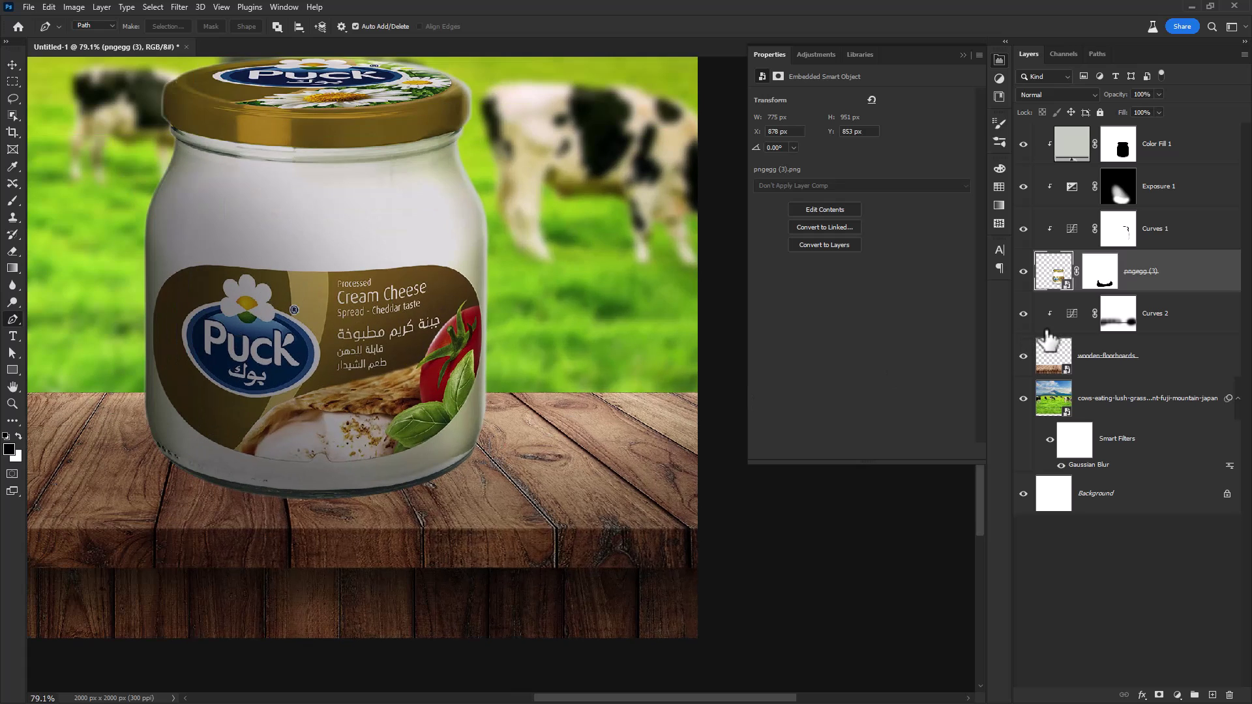
Add a new empty layer above Curves 2 and flatten the Soft Round brush tip into a thin horizontal ellipse
{"action": "left_click", "coordinate": [1161, 352]}
{"action": "left_click", "coordinate": [1182, 315]}
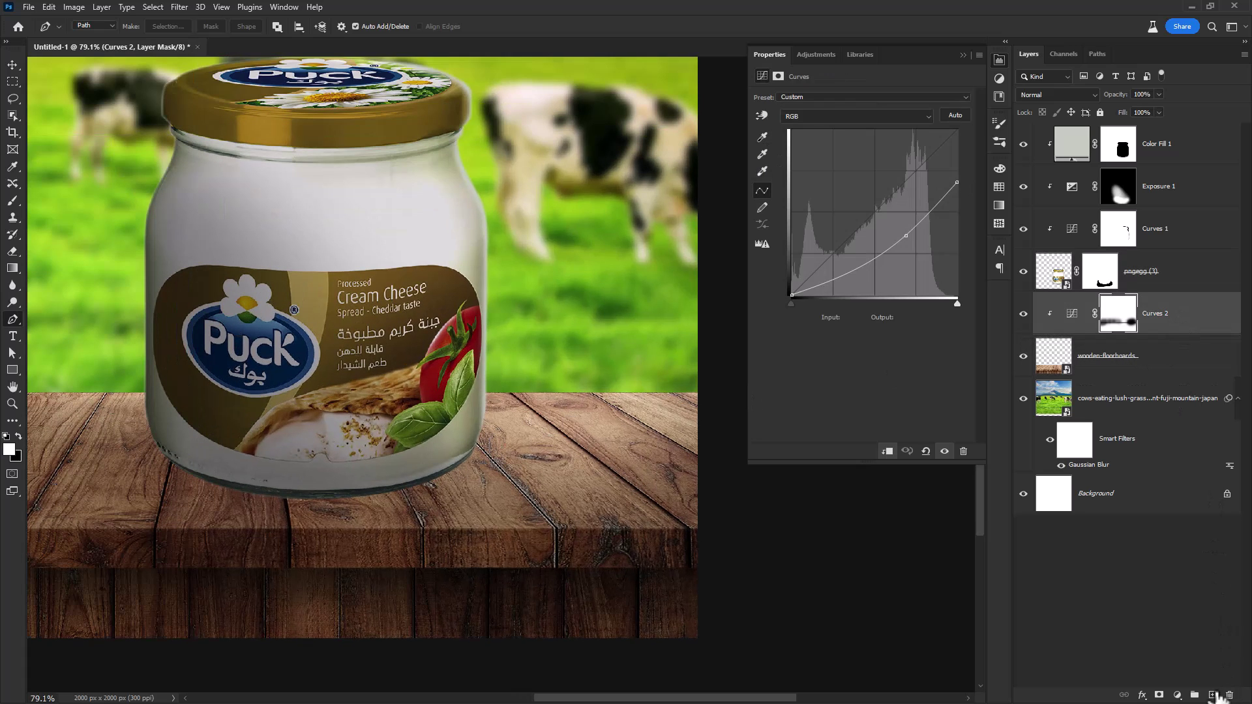
{"action": "left_click", "coordinate": [1213, 696]}
{"action": "key", "text": "b"}
{"action": "right_click", "coordinate": [260, 426]}
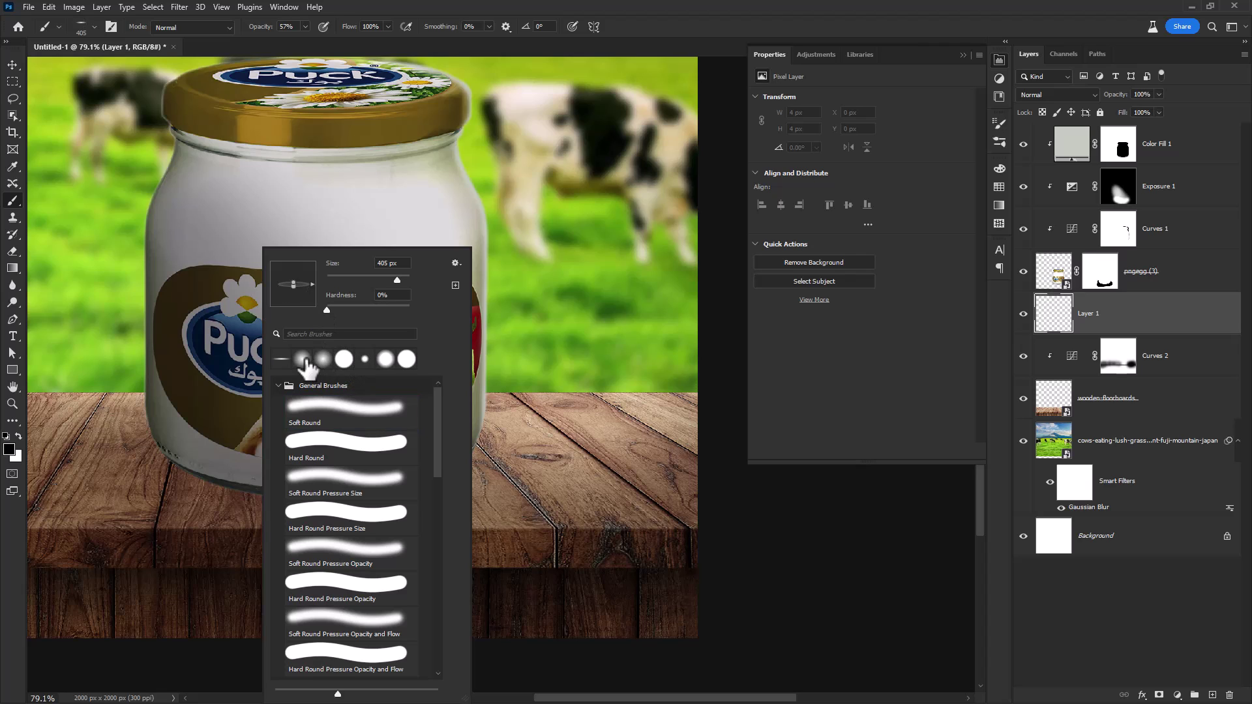
{"action": "left_click_drag", "start_coordinate": [291, 287], "coordinate": [291, 284]}
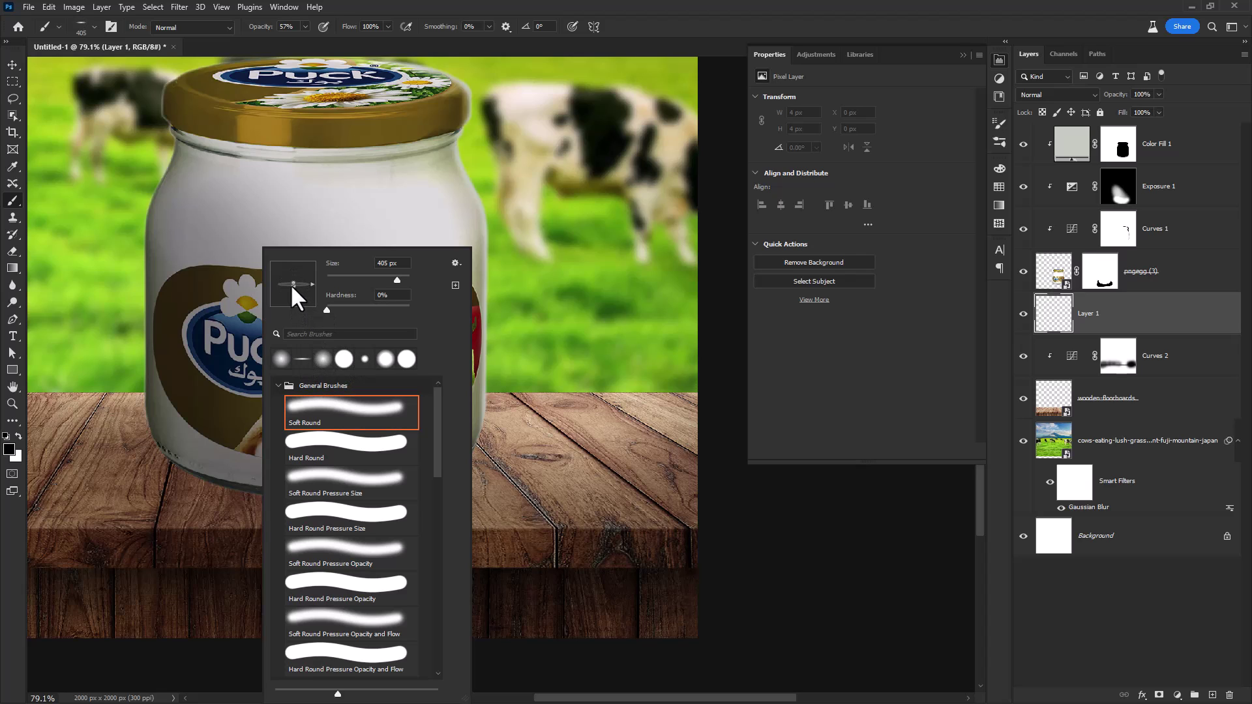
Paint a black contact shadow along the jar's bottom edge on Layer 1 with the flat 108 px brush at 100% opacity
{"action": "left_click_drag", "start_coordinate": [254, 28], "coordinate": [460, 2]}
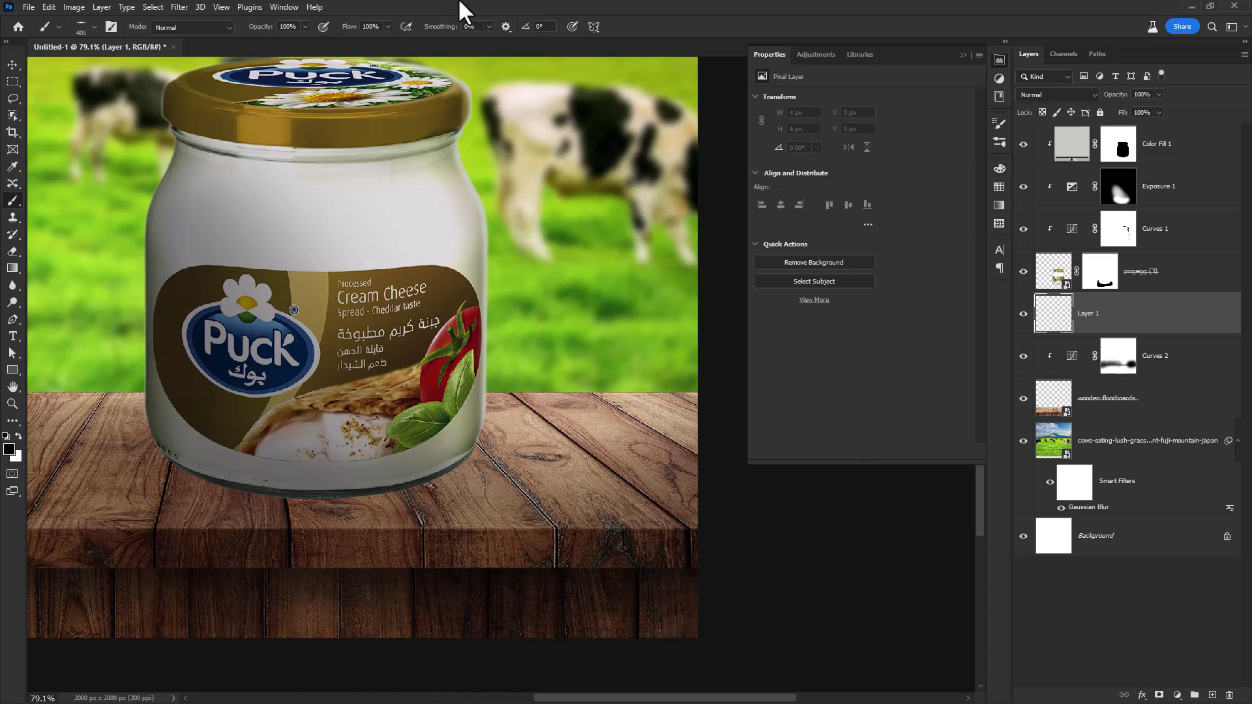
{"action": "scroll", "coordinate": [381, 486], "scroll_direction": "up", "scroll_amount": 5}
{"action": "left_click_drag", "start_coordinate": [423, 519], "coordinate": [394, 512]}
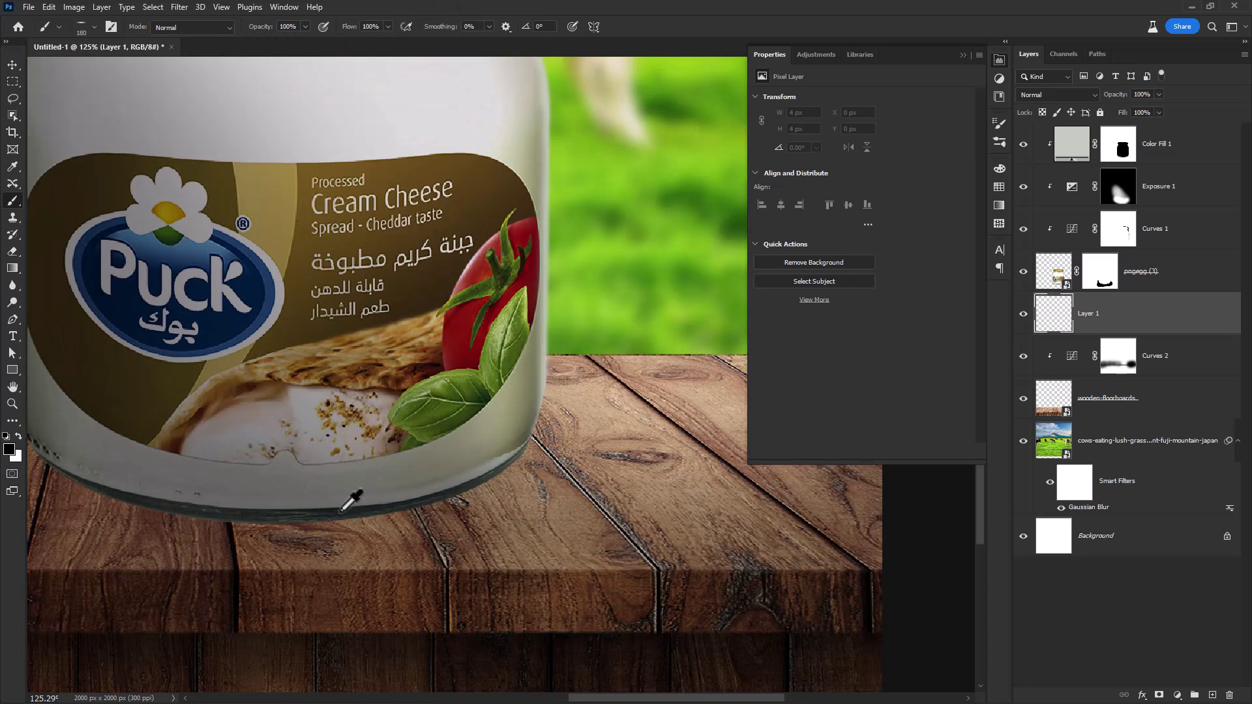
{"action": "left_click_drag", "start_coordinate": [485, 476], "coordinate": [463, 474]}
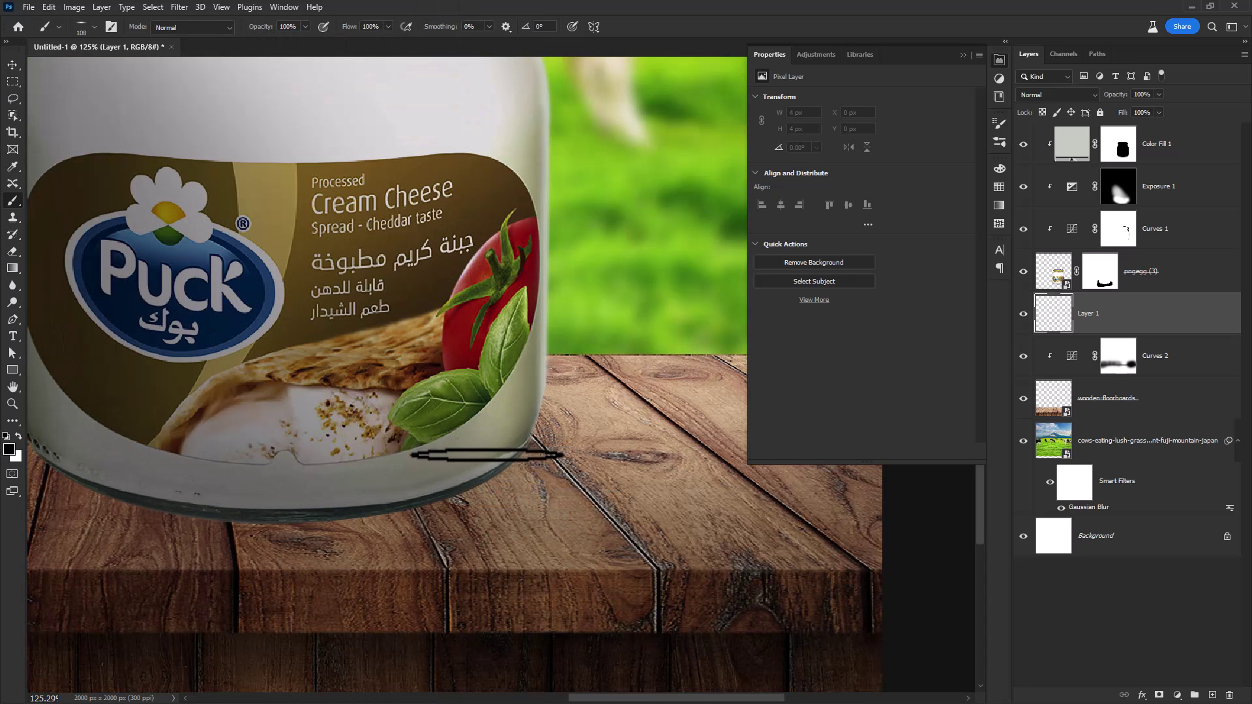
{"action": "left_click", "coordinate": [488, 456]}
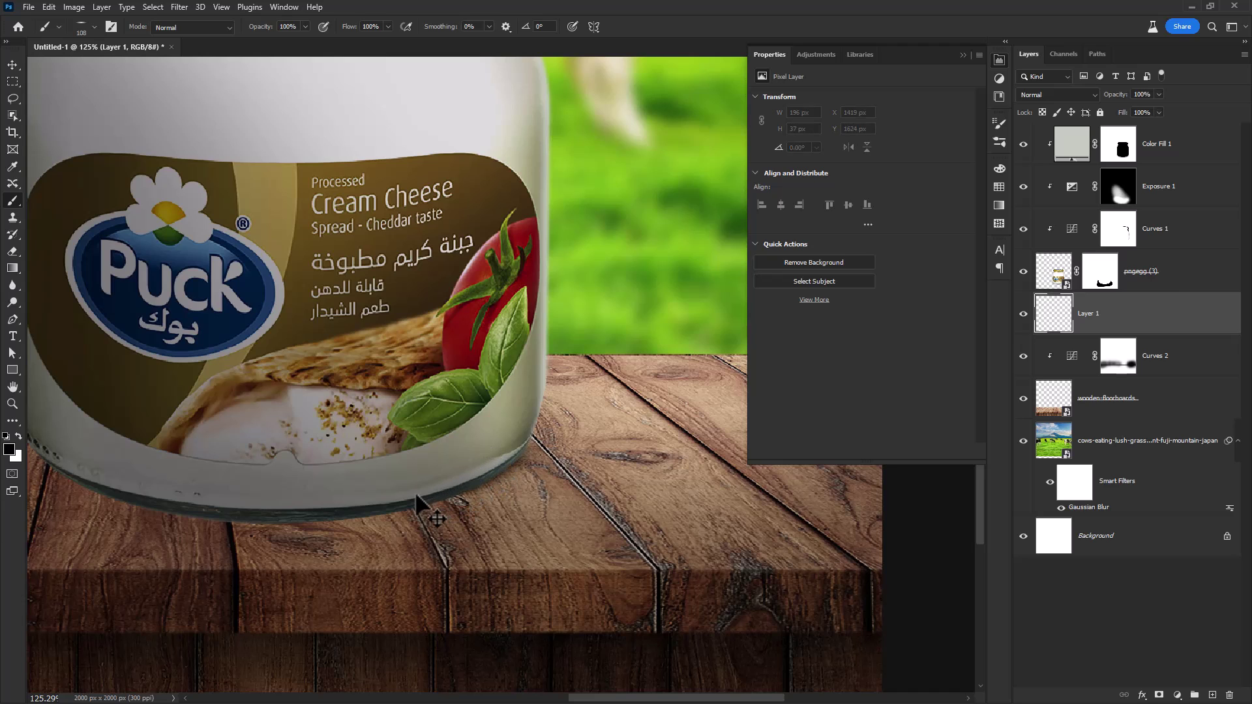
{"action": "left_click_drag", "start_coordinate": [479, 459], "coordinate": [426, 490]}
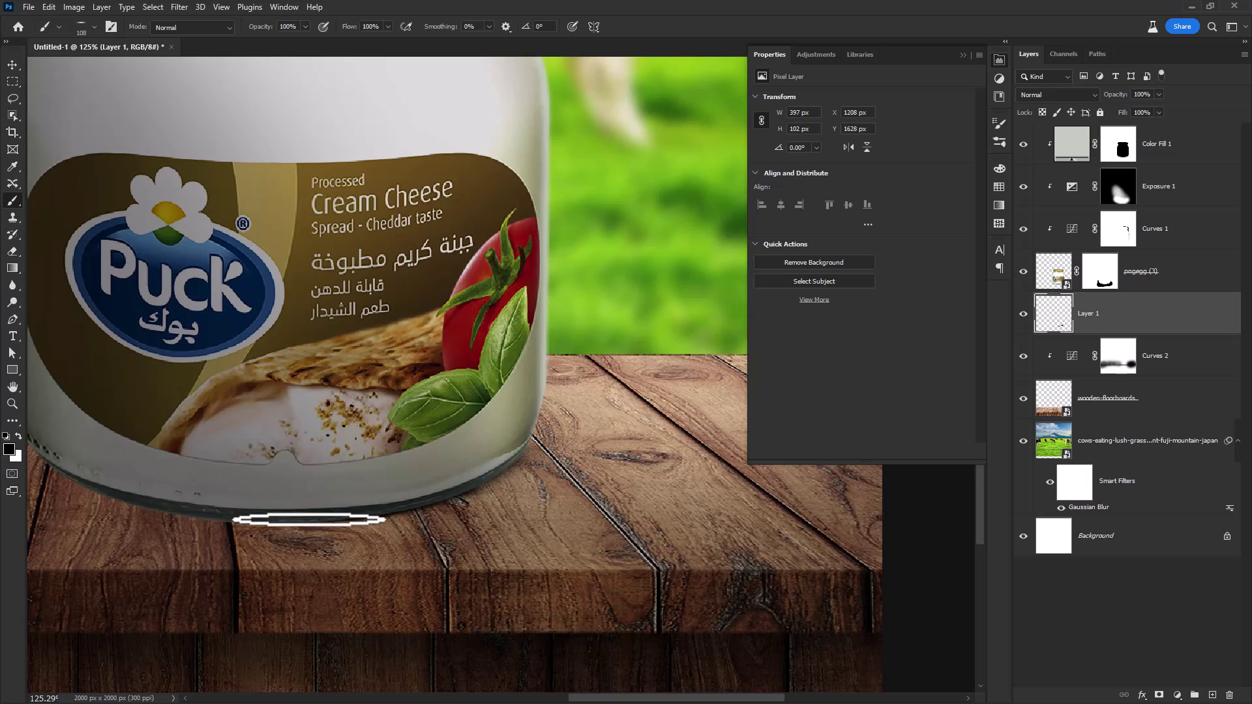
{"action": "mouse_move", "coordinate": [309, 520]}
{"action": "left_mouse_down"}
{"action": "mouse_move", "coordinate": [278, 523]}
{"action": "mouse_move", "coordinate": [344, 529]}
{"action": "left_mouse_up"}
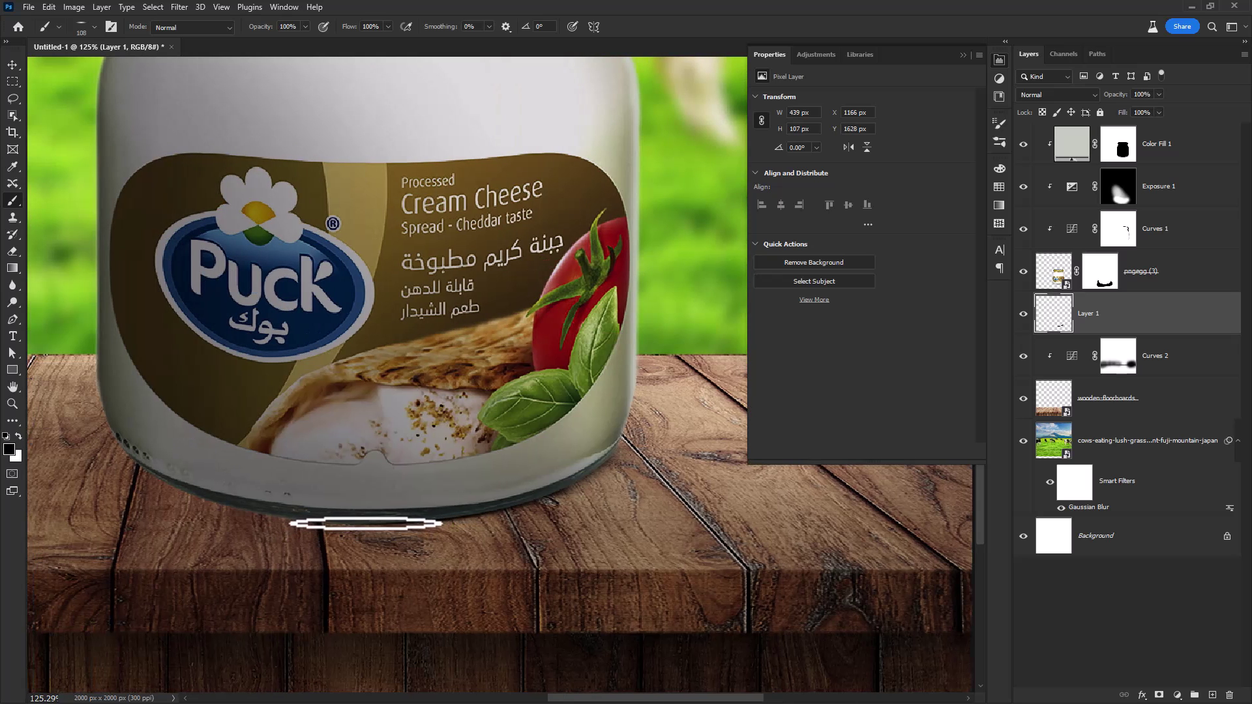
{"action": "left_click", "coordinate": [335, 523]}
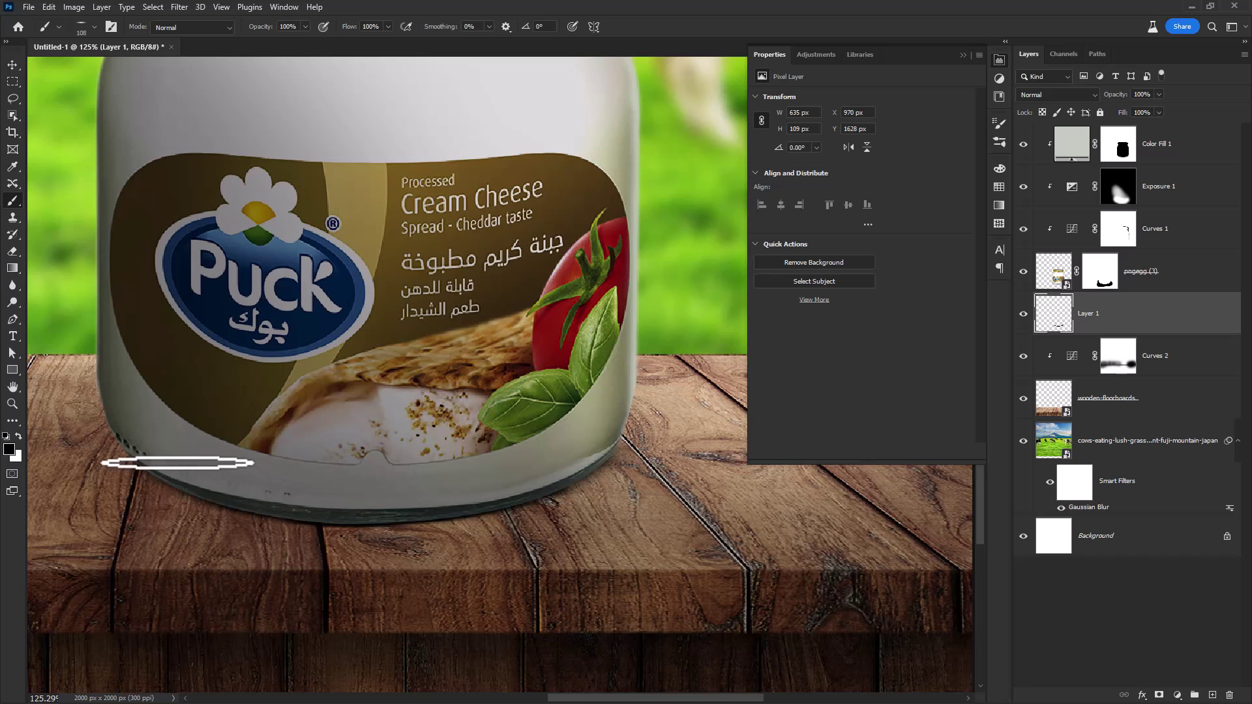
{"action": "left_click", "coordinate": [148, 425]}
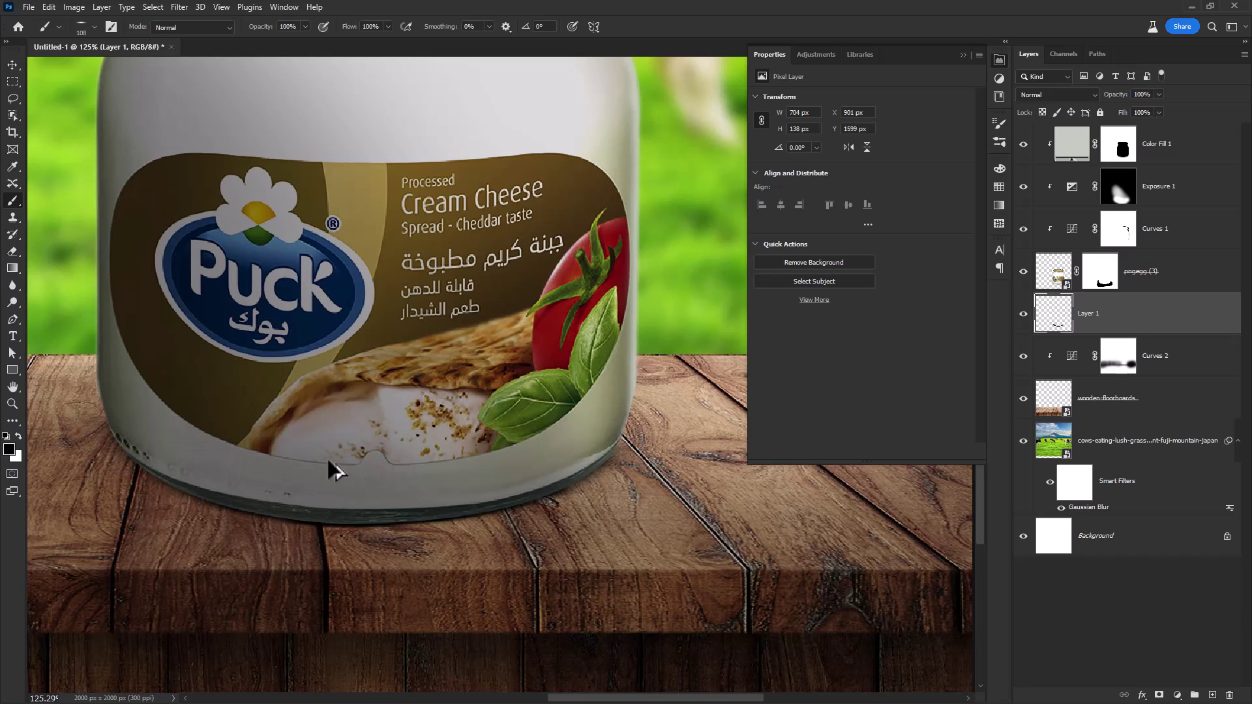
Paint a softer, wider black shadow beneath the jar on Layer 1 at 38% opacity, enlarging the flat brush from 377 px to 729 px
{"action": "scroll", "coordinate": [356, 457], "scroll_direction": "down", "scroll_amount": 2}
{"action": "mouse_move", "coordinate": [349, 430]}
{"action": "left_mouse_down"}
{"action": "mouse_move", "coordinate": [418, 430]}
{"action": "mouse_move", "coordinate": [437, 483]}
{"action": "left_mouse_up"}
{"action": "left_click", "coordinate": [492, 467]}
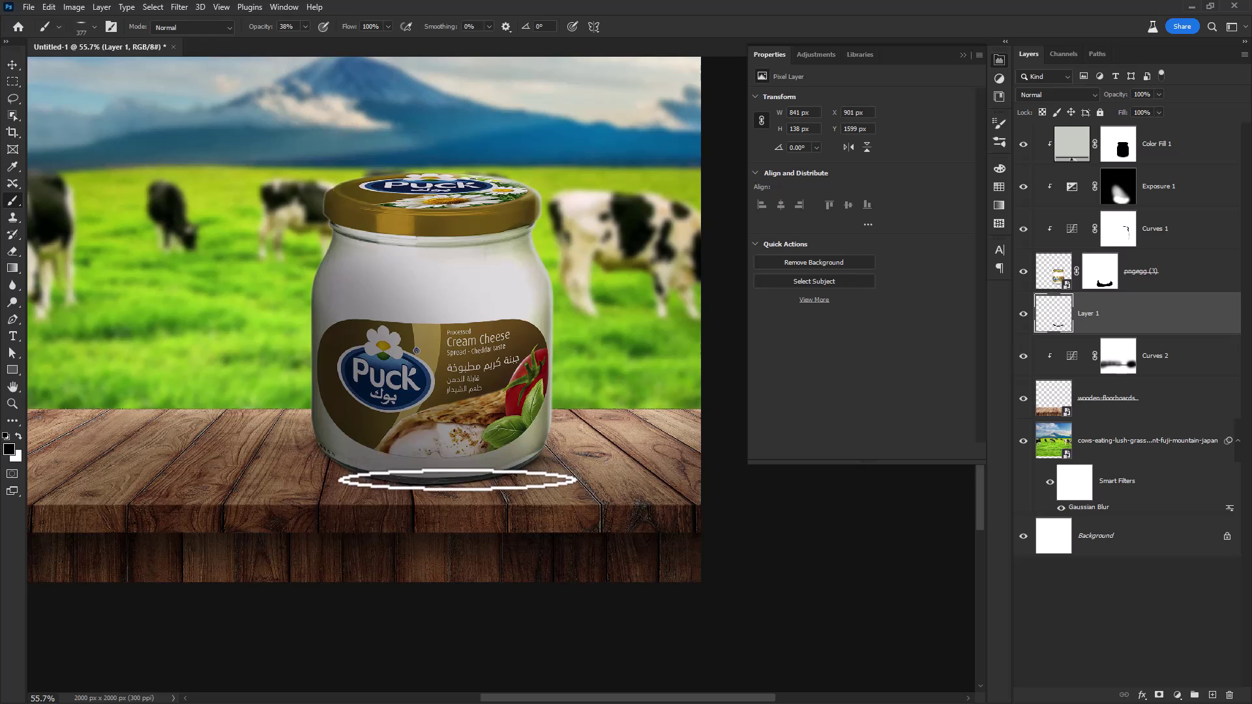
{"action": "left_click", "coordinate": [418, 482]}
{"action": "mouse_move", "coordinate": [377, 474]}
{"action": "left_mouse_down"}
{"action": "mouse_move", "coordinate": [408, 472]}
{"action": "mouse_move", "coordinate": [362, 469]}
{"action": "left_mouse_up"}
{"action": "left_click", "coordinate": [360, 469]}
{"action": "left_click", "coordinate": [368, 454]}
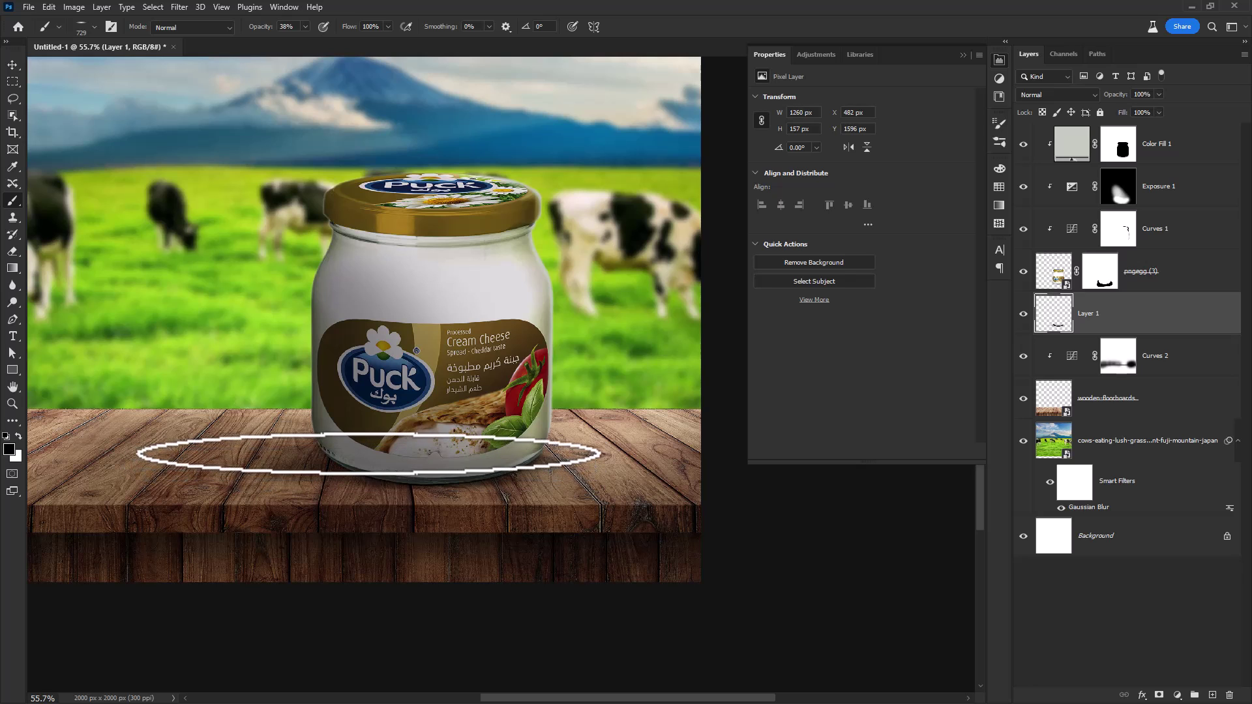
{"action": "left_click", "coordinate": [370, 454]}
Extend a faint black shadow across the tabletop to the jar's left on Layer 1 with a flat 1099 px brush at 16% opacity
{"action": "left_click_drag", "start_coordinate": [280, 481], "coordinate": [348, 481]}
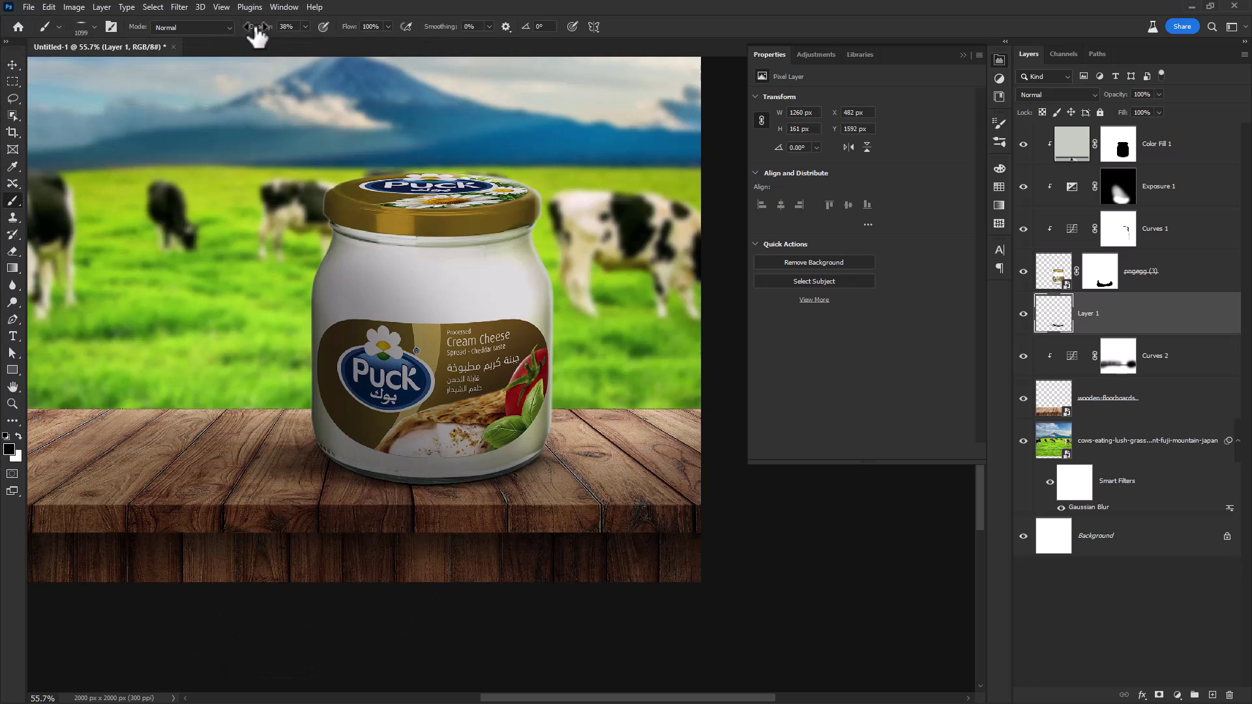
{"action": "left_click_drag", "start_coordinate": [261, 28], "coordinate": [262, 27]}
{"action": "left_click", "coordinate": [350, 476]}
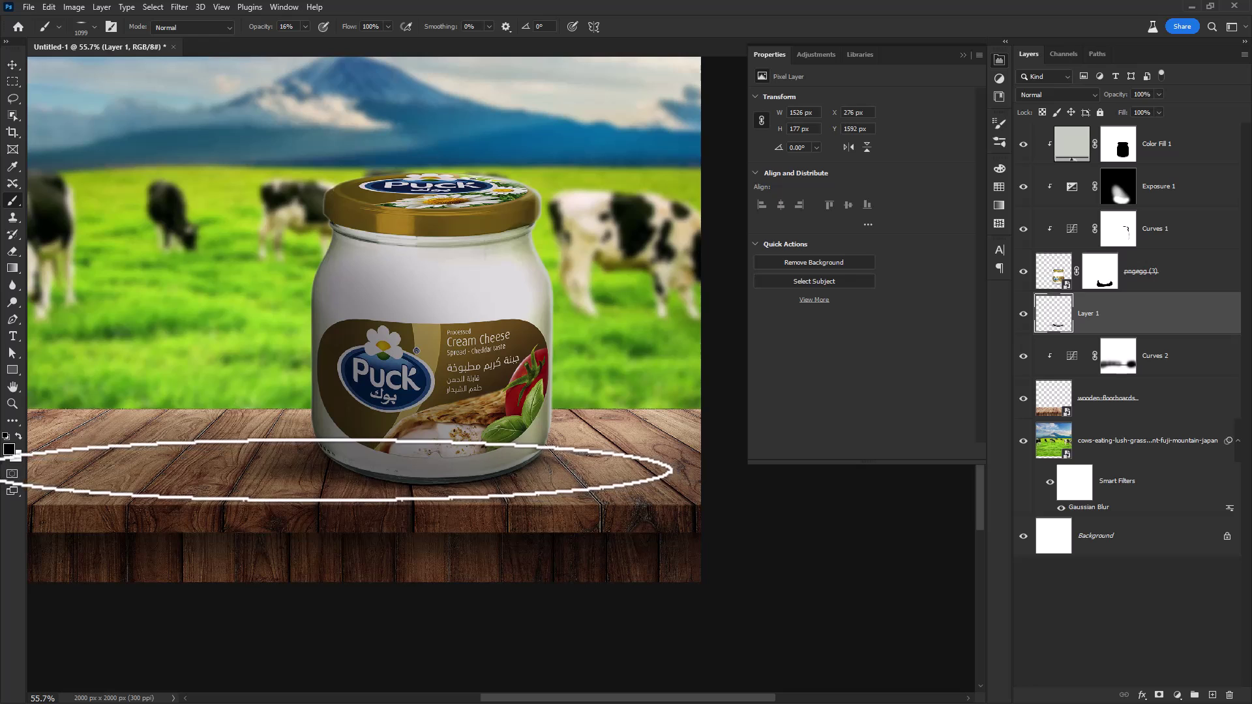
{"action": "left_click", "coordinate": [320, 458]}
{"action": "left_click", "coordinate": [269, 482]}
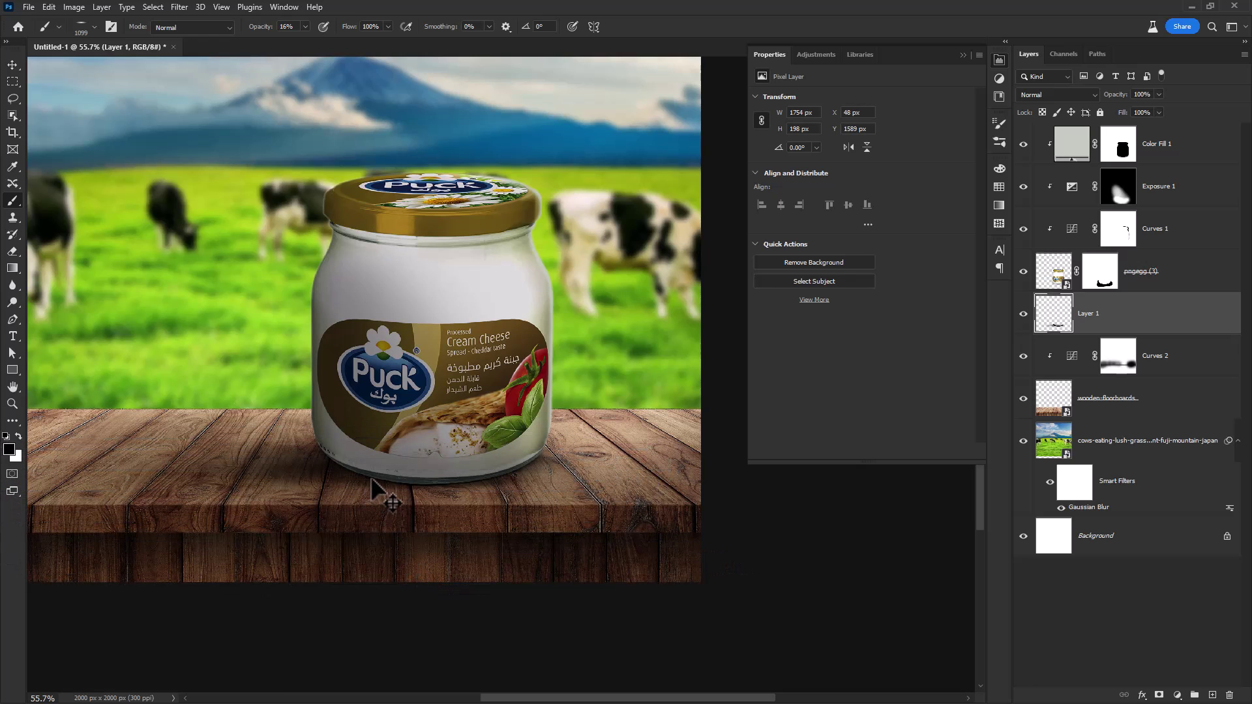
{"action": "left_click_drag", "start_coordinate": [298, 503], "coordinate": [276, 502]}
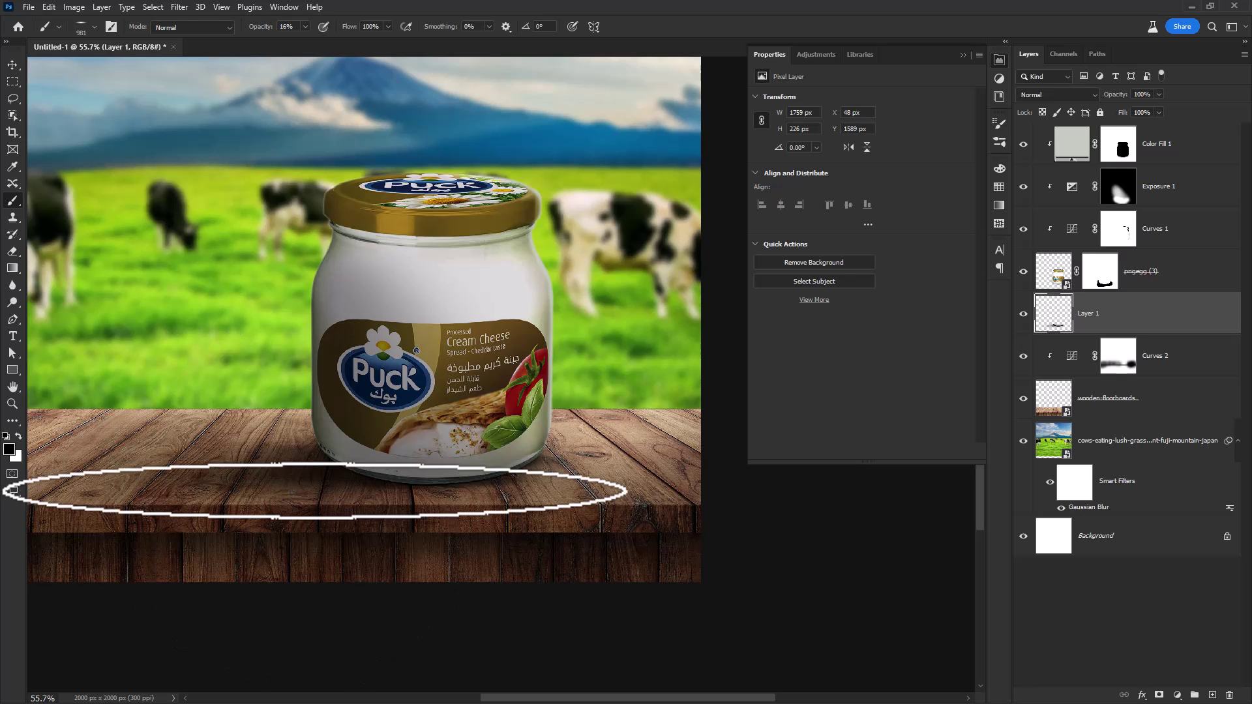
Extend the faint black tabletop shadow on Layer 1 across to both sides with a flat 1175 px brush at 16% opacity
{"action": "scroll", "coordinate": [405, 547], "scroll_direction": "down", "scroll_amount": 4}
{"action": "scroll", "coordinate": [411, 529], "scroll_direction": "down", "scroll_amount": 2}
{"action": "left_click_drag", "start_coordinate": [402, 465], "coordinate": [419, 491]}
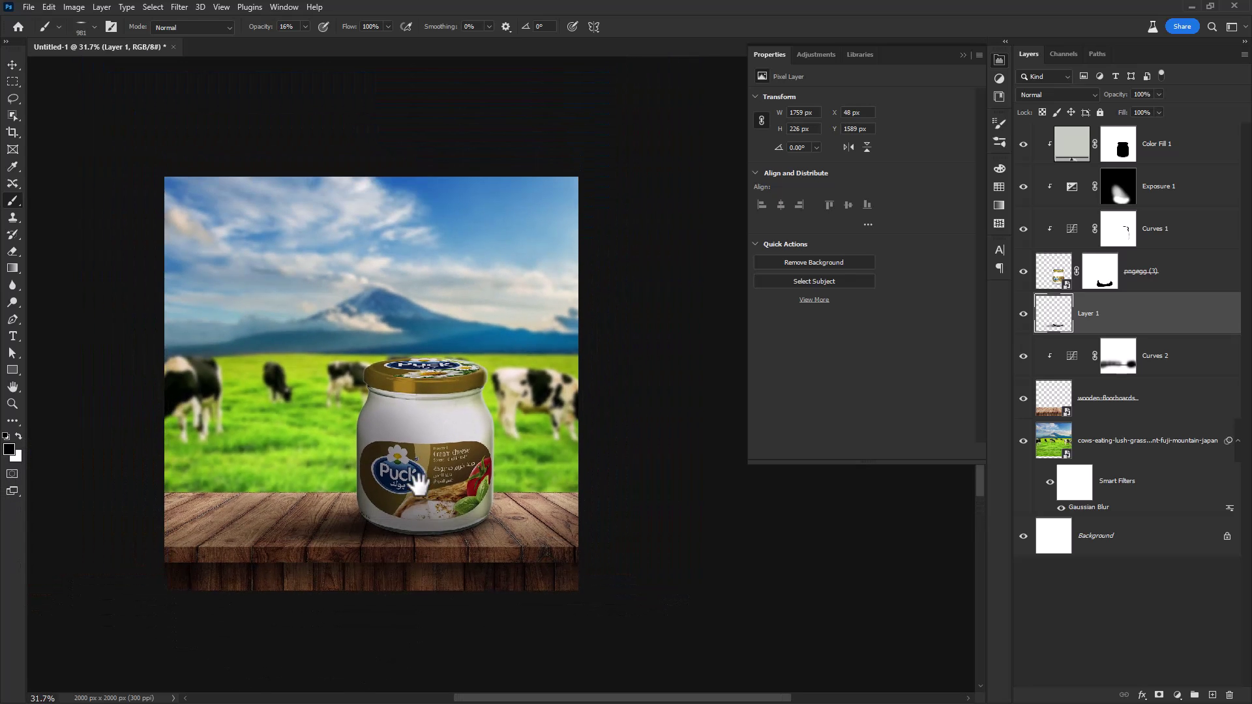
{"action": "scroll", "coordinate": [423, 496], "scroll_direction": "up", "scroll_amount": 4}
{"action": "left_click_drag", "start_coordinate": [403, 545], "coordinate": [432, 546]}
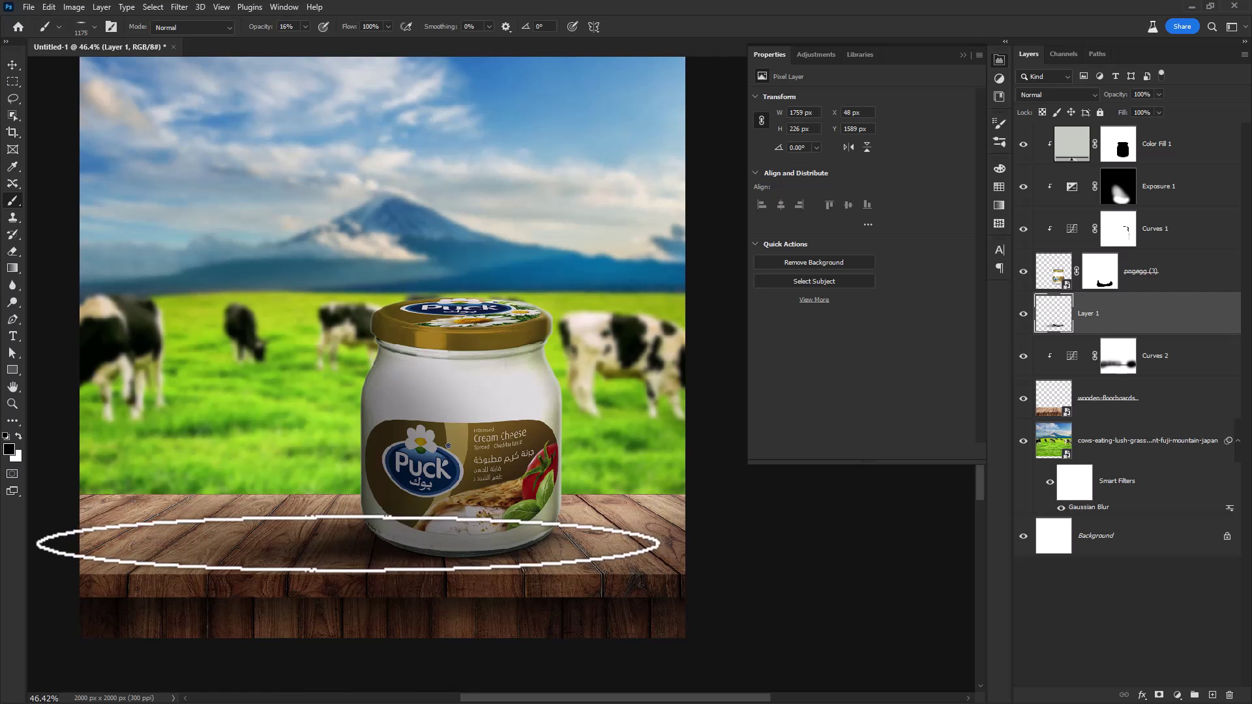
{"action": "left_click", "coordinate": [324, 566]}
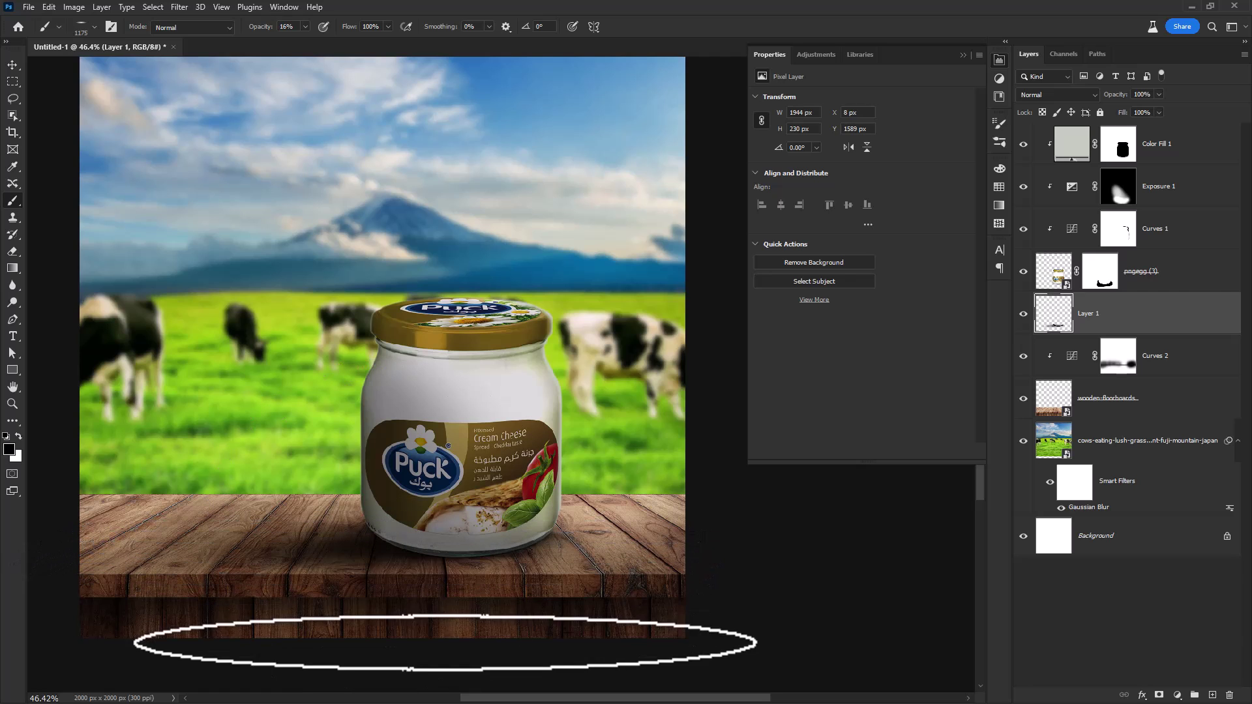
{"action": "left_click", "coordinate": [458, 558]}
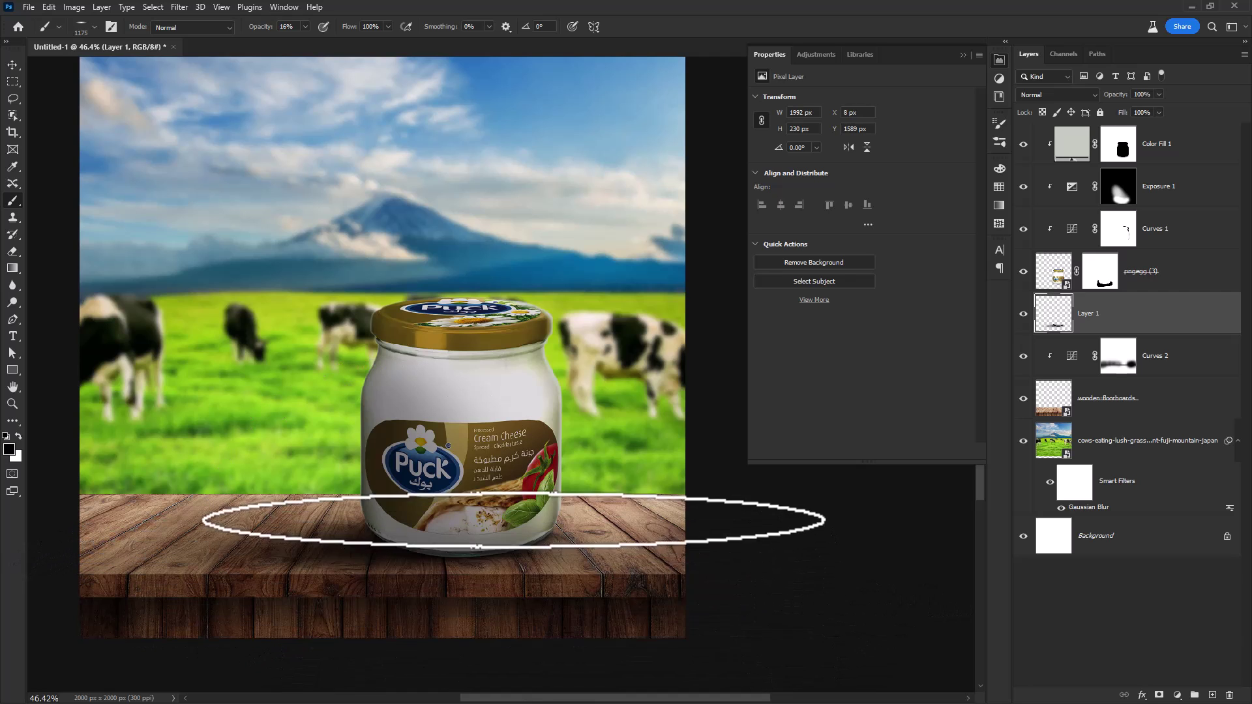
{"action": "scroll", "coordinate": [514, 503], "scroll_direction": "down", "scroll_amount": 1}
{"action": "scroll", "coordinate": [494, 505], "scroll_direction": "up", "scroll_amount": 1}
Mask out the thin strip along the back edge of the wooden-floorboards layer using a rectangular selection spanning the canvas width
{"action": "key", "text": "v"}
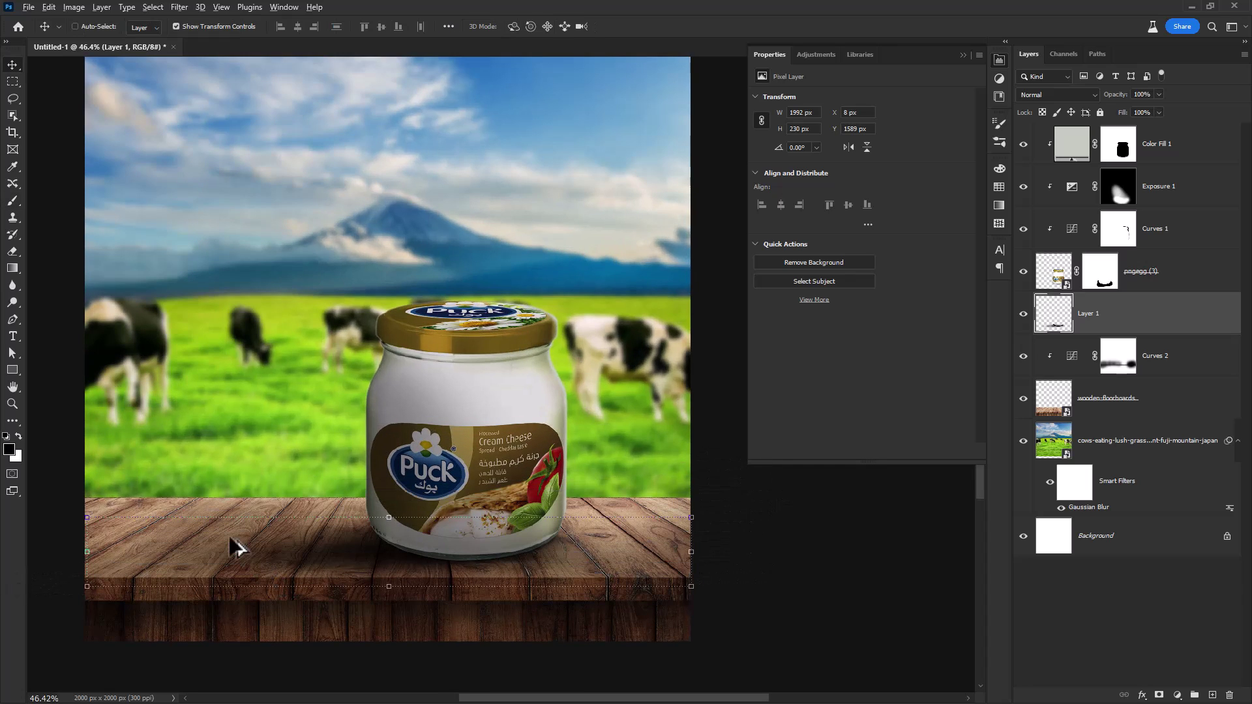
{"action": "left_click", "coordinate": [1100, 417]}
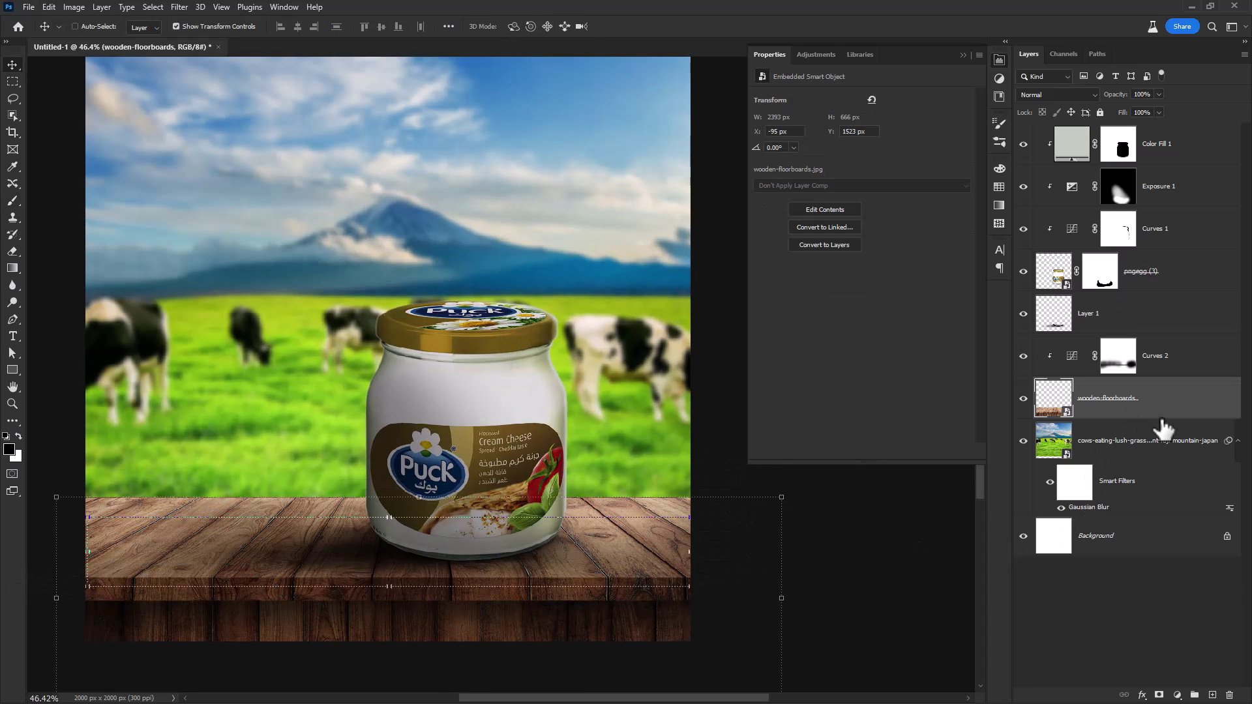
{"action": "left_click", "coordinate": [10, 84]}
{"action": "left_click_drag", "start_coordinate": [61, 357], "coordinate": [715, 499]}
{"action": "left_click", "coordinate": [1159, 696], "text": "alt"}
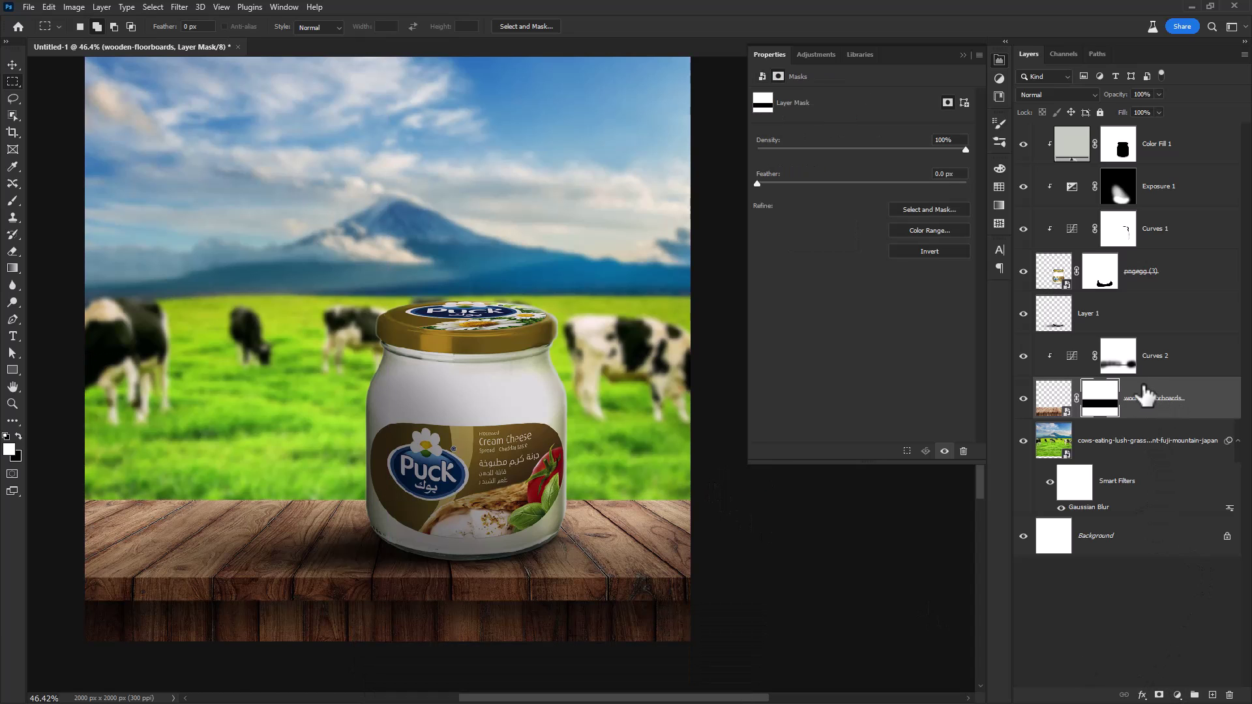
Place the pngegg (7) mozzarella image, bring its layer to the top of the stack, and clip Curves 2 to the floorboards again
{"action": "key", "text": "alt+Tab"}
{"action": "left_click_drag", "start_coordinate": [356, 398], "coordinate": [82, 266]}
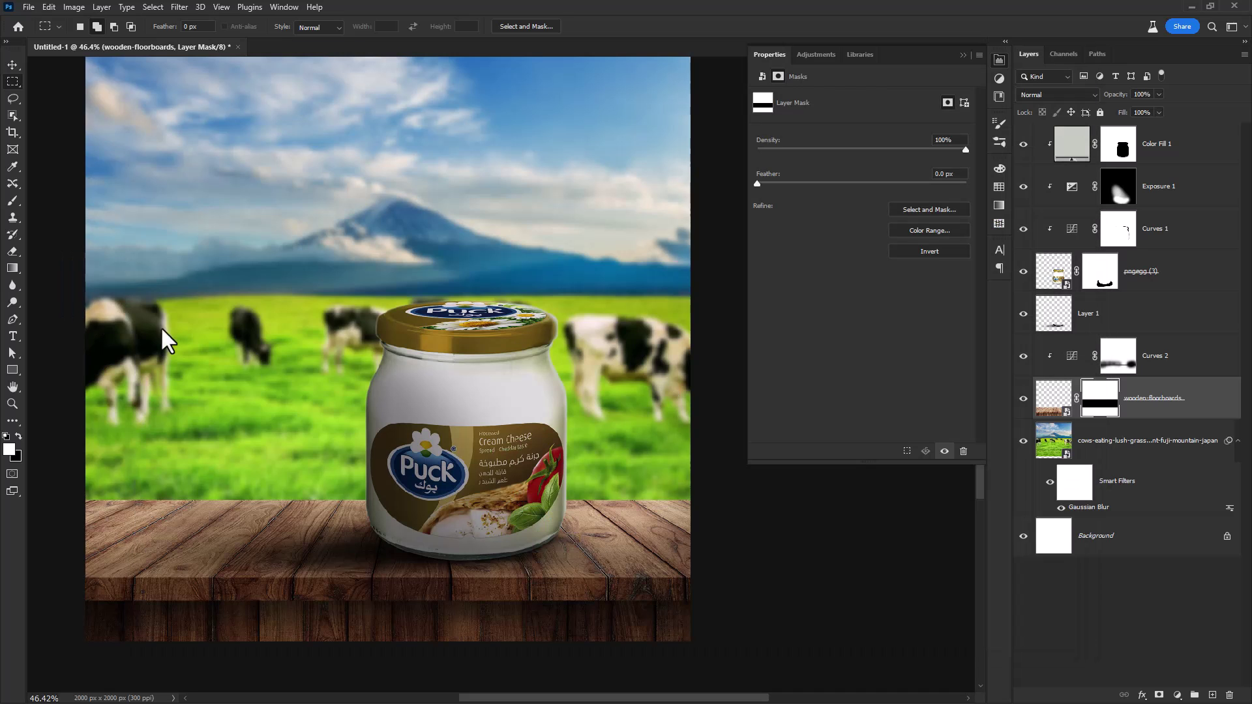
{"action": "left_click_drag", "start_coordinate": [692, 350], "coordinate": [291, 355]}
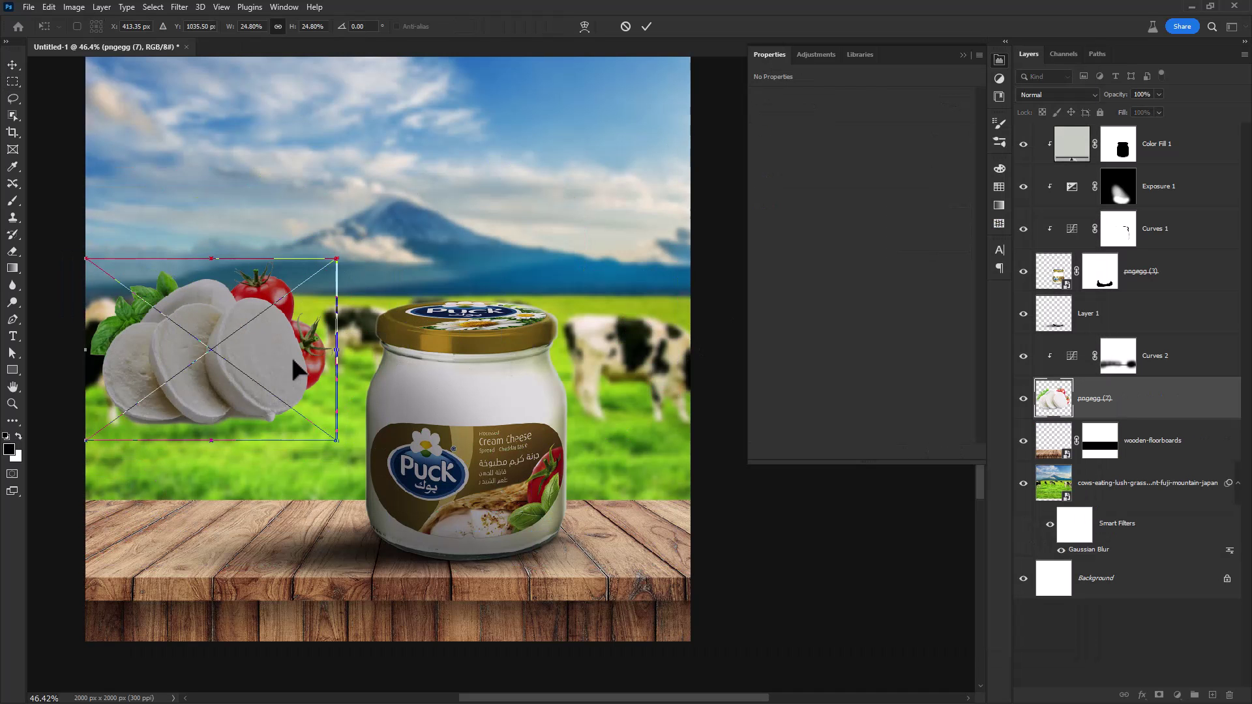
{"action": "key", "text": "Return"}
{"action": "left_click_drag", "start_coordinate": [1176, 413], "coordinate": [1178, 128]}
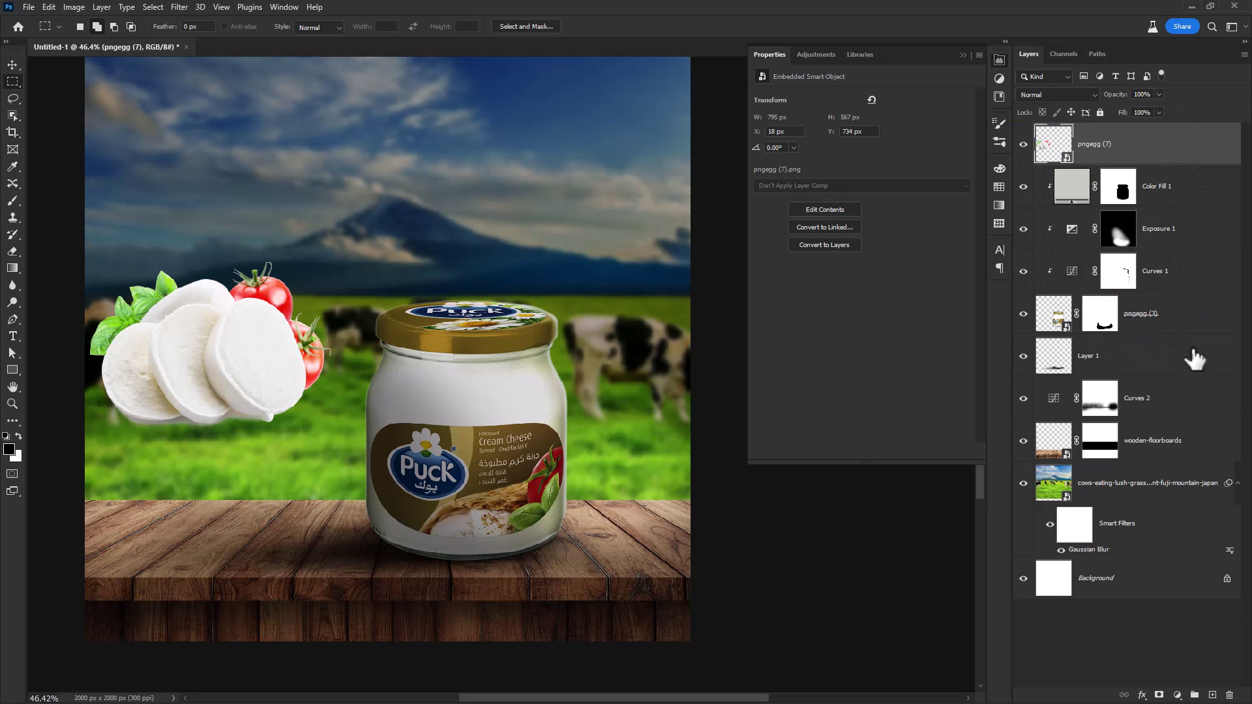
{"action": "left_click", "coordinate": [1148, 410], "text": "alt"}
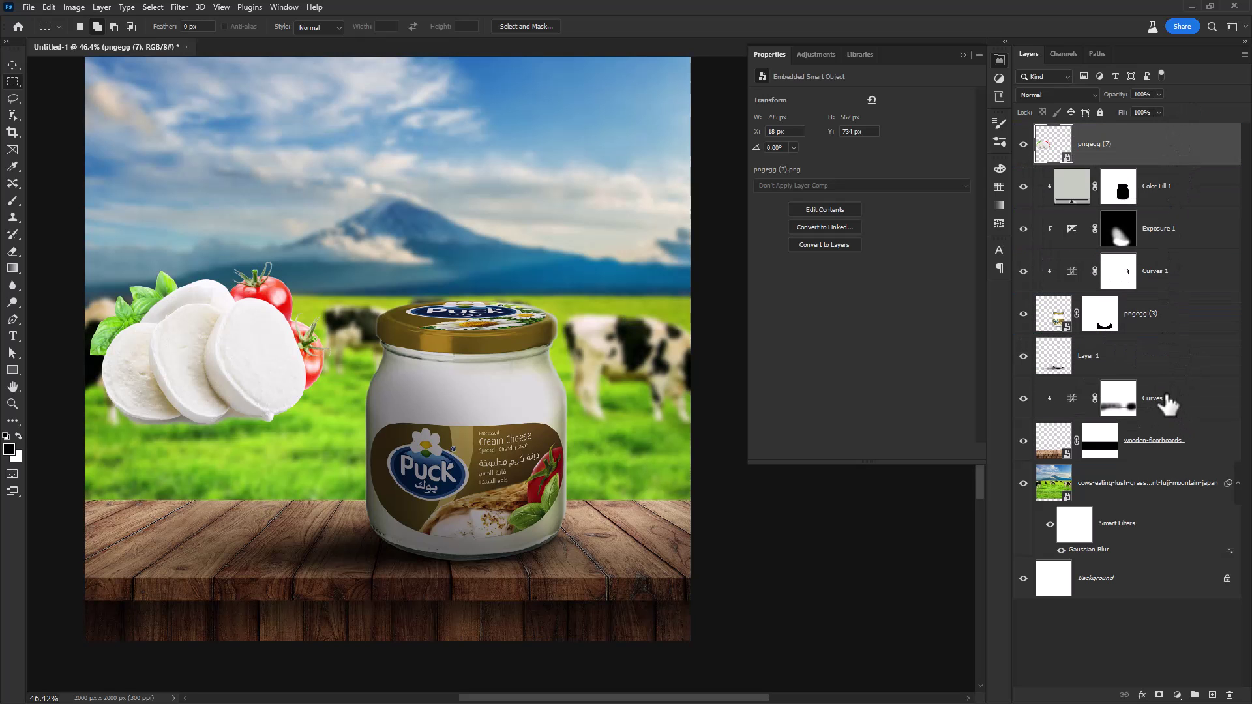
Scale the mozzarella image to 18.39% and position it on the tabletop to the jar's left
{"action": "key", "text": "v"}
{"action": "left_click_drag", "start_coordinate": [235, 359], "coordinate": [272, 466]}
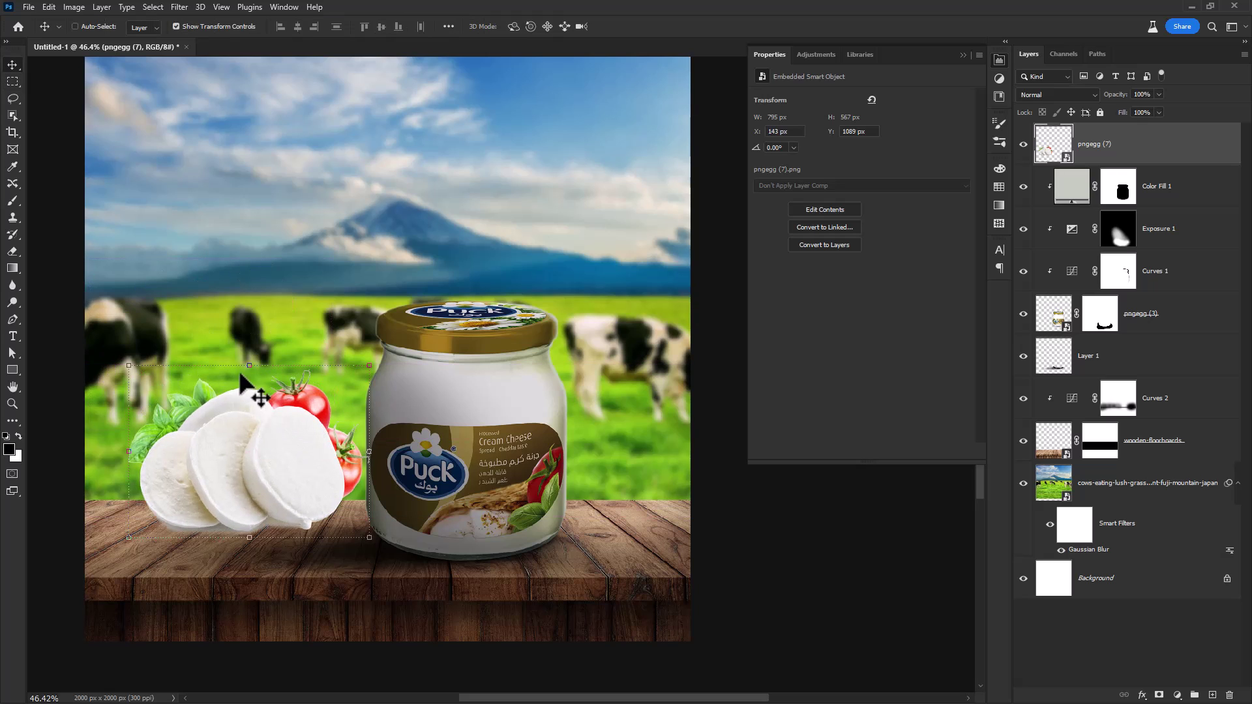
{"action": "left_click_drag", "start_coordinate": [250, 366], "coordinate": [302, 494]}
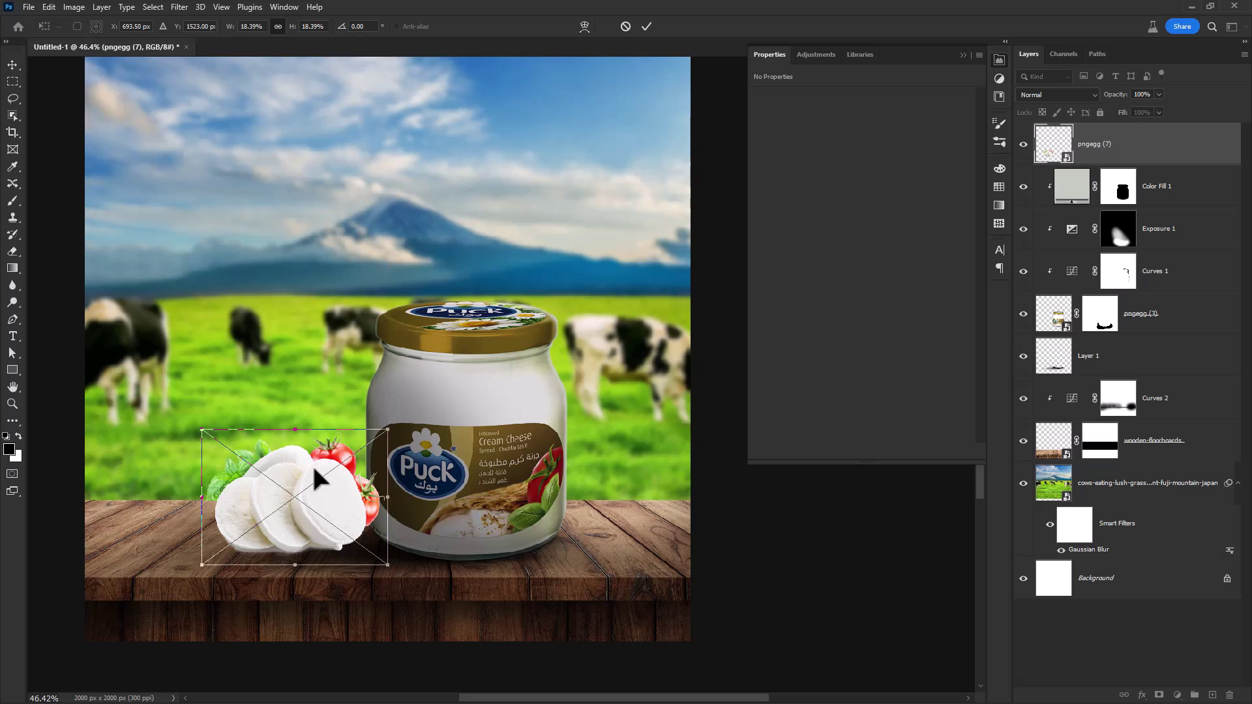
{"action": "key", "text": "Return"}
Trace the mozzarella slices' lower edges with the Pen tool and mask out the leftover white shadow beneath them
{"action": "scroll", "coordinate": [313, 499], "scroll_direction": "up", "scroll_amount": 5}
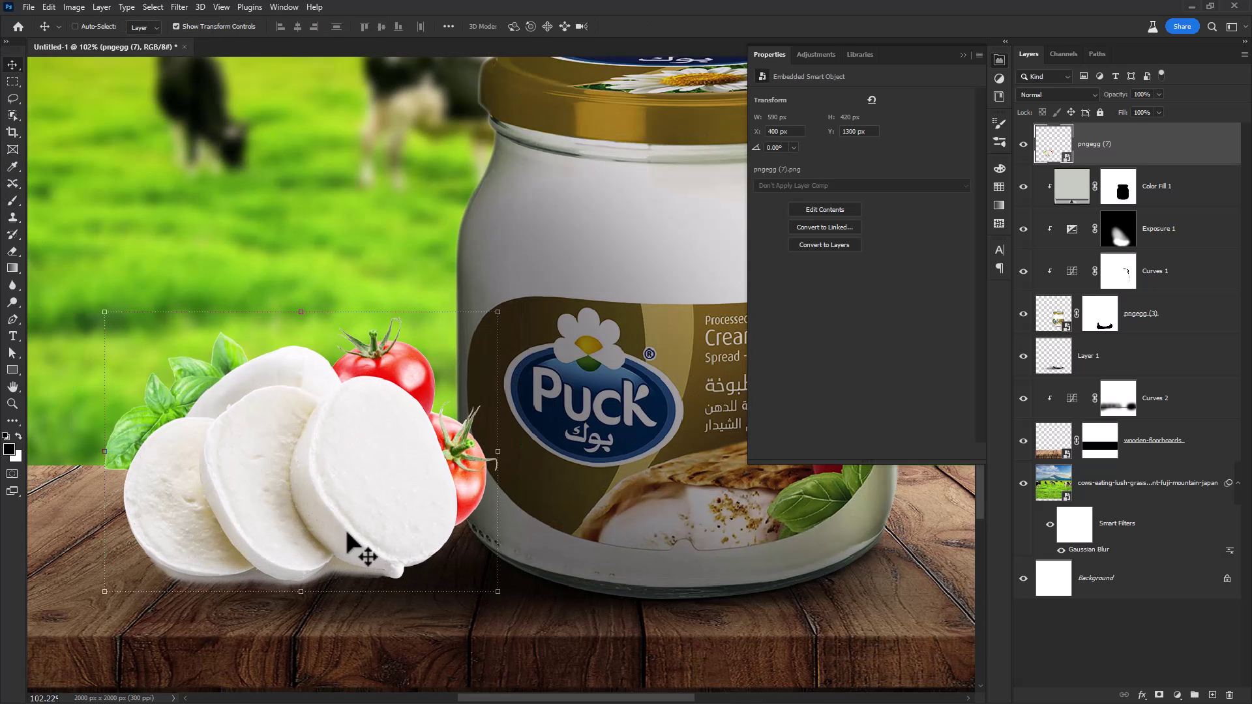
{"action": "key", "text": "p"}
{"action": "scroll", "coordinate": [431, 582], "scroll_direction": "up", "scroll_amount": 3}
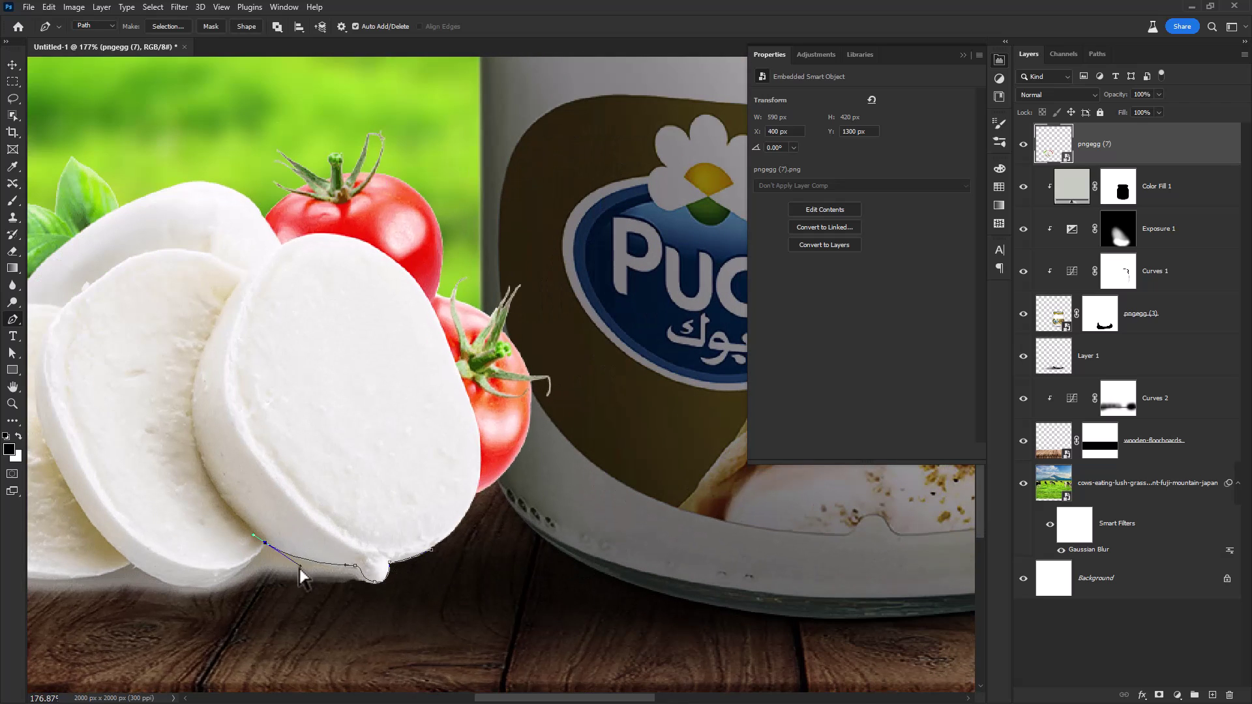
{"action": "left_click", "coordinate": [265, 542], "text": "alt"}
{"action": "left_click_drag", "start_coordinate": [201, 555], "coordinate": [290, 532]}
{"action": "left_click_drag", "start_coordinate": [262, 561], "coordinate": [329, 532]}
{"action": "left_click", "coordinate": [219, 540]}
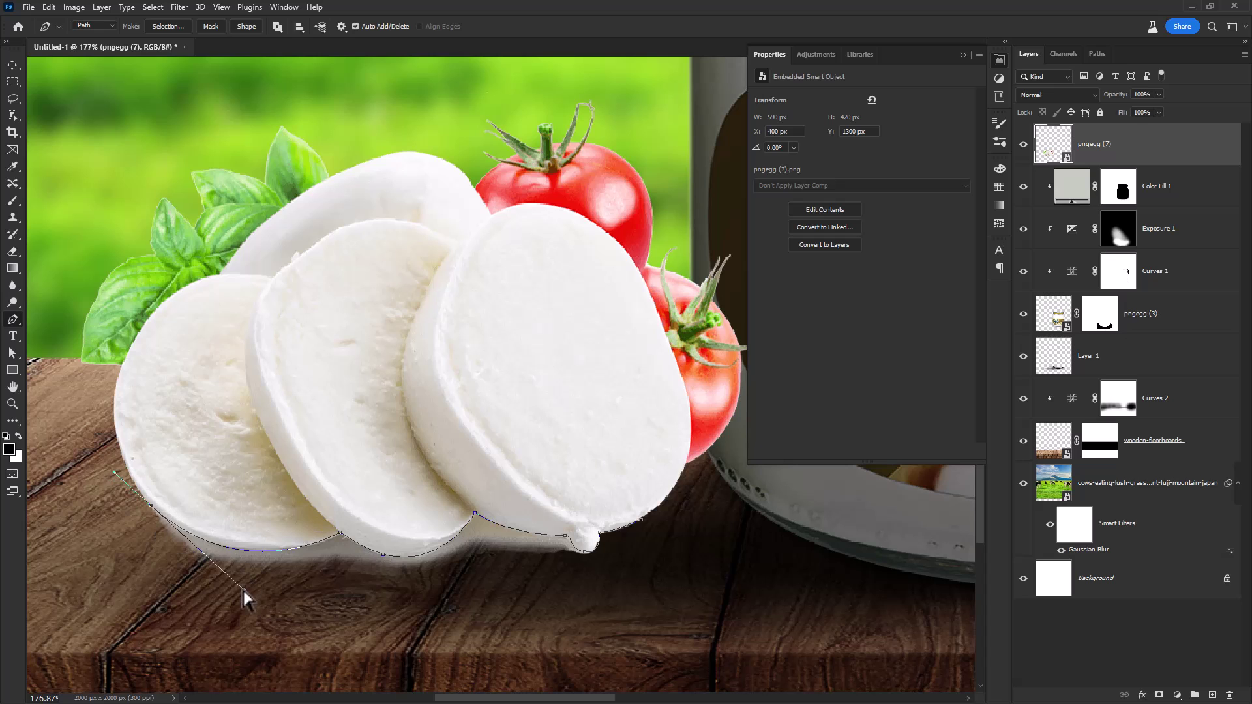
{"action": "left_click", "coordinate": [397, 651]}
{"action": "left_click", "coordinate": [720, 541]}
{"action": "key", "text": "ctrl+Return"}
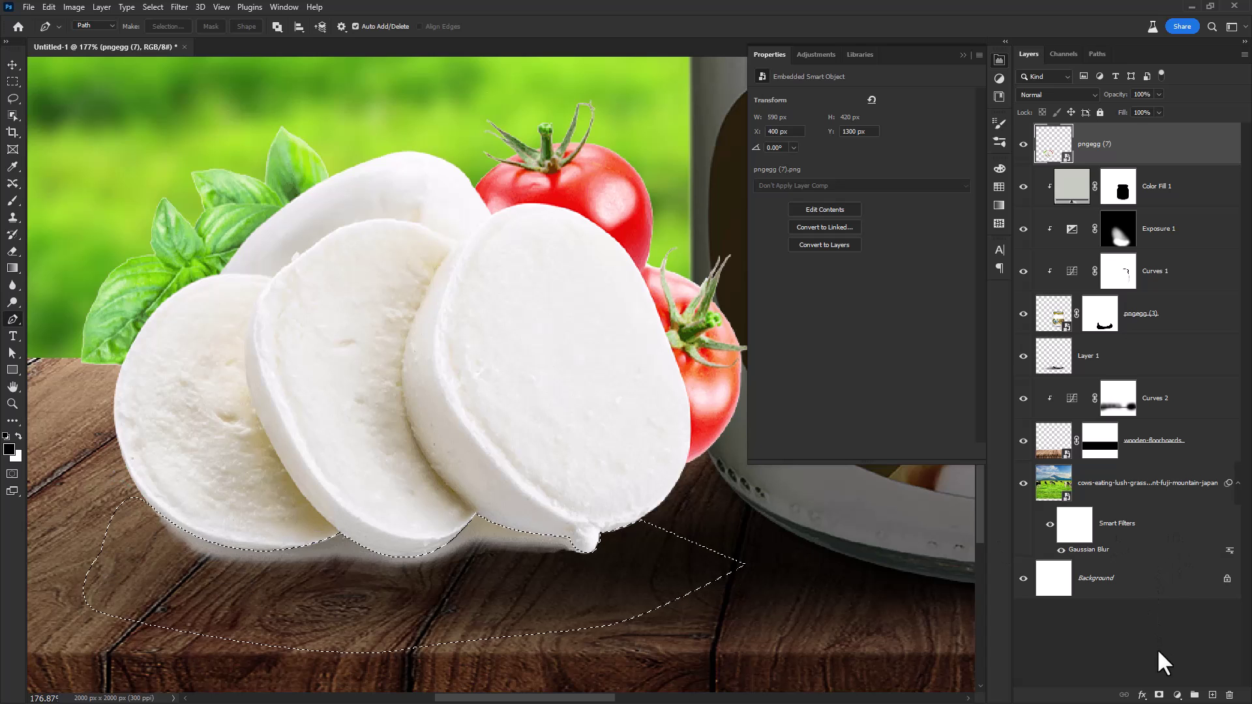
{"action": "left_click", "coordinate": [1160, 696], "text": "alt"}
{"action": "scroll", "coordinate": [501, 522], "scroll_direction": "down", "scroll_amount": 1}
{"action": "scroll", "coordinate": [501, 514], "scroll_direction": "down", "scroll_amount": 7}
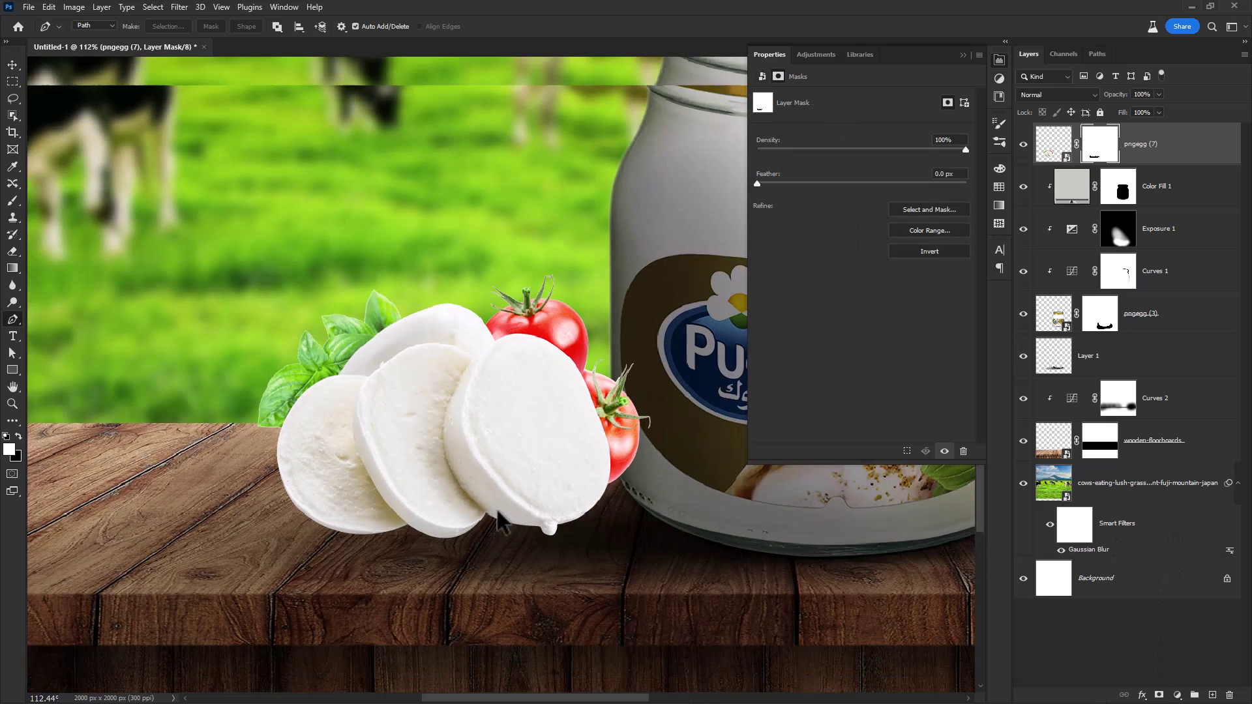
Move the pngegg (7) layer beneath the jar's layer and tuck the mozzarella slightly behind the jar at X 437 px, Y 1297 px
{"action": "left_click", "coordinate": [1053, 145]}
{"action": "scroll", "coordinate": [531, 438], "scroll_direction": "down", "scroll_amount": 3}
{"action": "key", "text": "v"}
{"action": "left_click_drag", "start_coordinate": [531, 455], "coordinate": [536, 447]}
{"action": "left_click_drag", "start_coordinate": [1165, 162], "coordinate": [1152, 332]}
{"action": "mouse_move", "coordinate": [483, 458]}
{"action": "left_mouse_down"}
{"action": "mouse_move", "coordinate": [499, 468]}
{"action": "mouse_move", "coordinate": [480, 464]}
{"action": "left_mouse_up"}
{"action": "scroll", "coordinate": [509, 469], "scroll_direction": "down", "scroll_amount": 3}
{"action": "scroll", "coordinate": [430, 470], "scroll_direction": "up", "scroll_amount": 2}
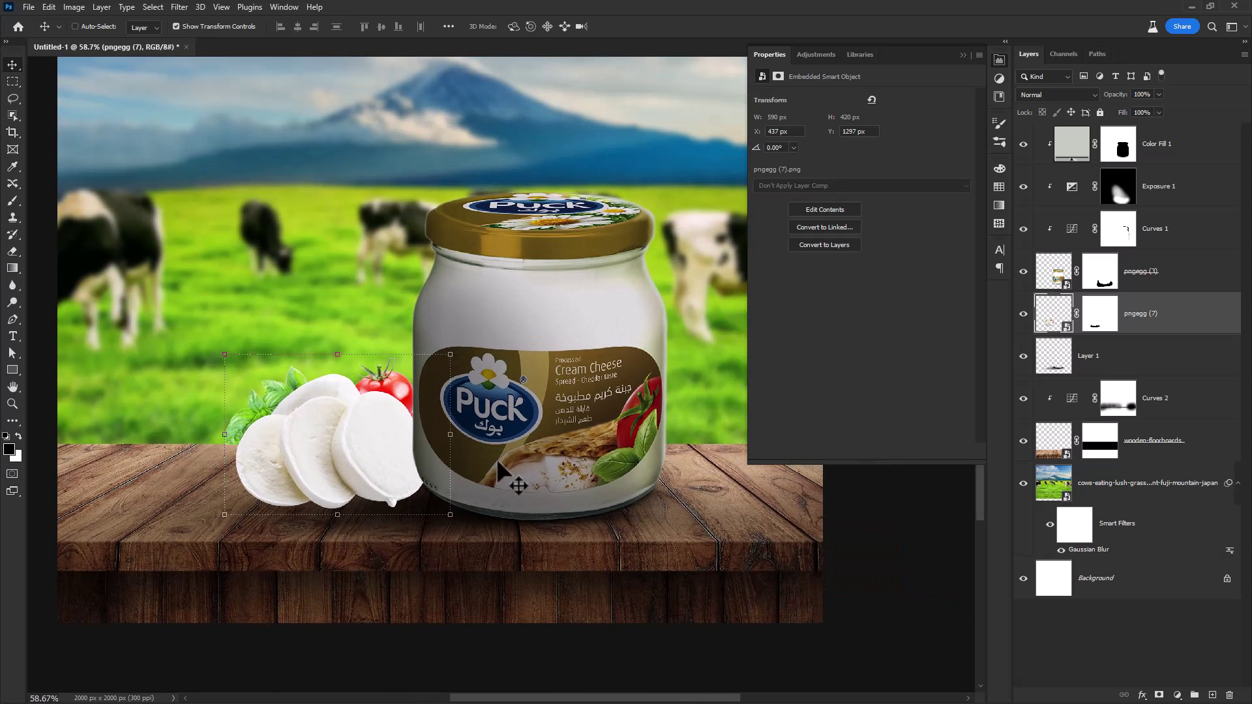
Add a new empty layer above Layer 1 and set the flat brush to 100% opacity
{"action": "left_click", "coordinate": [1151, 365]}
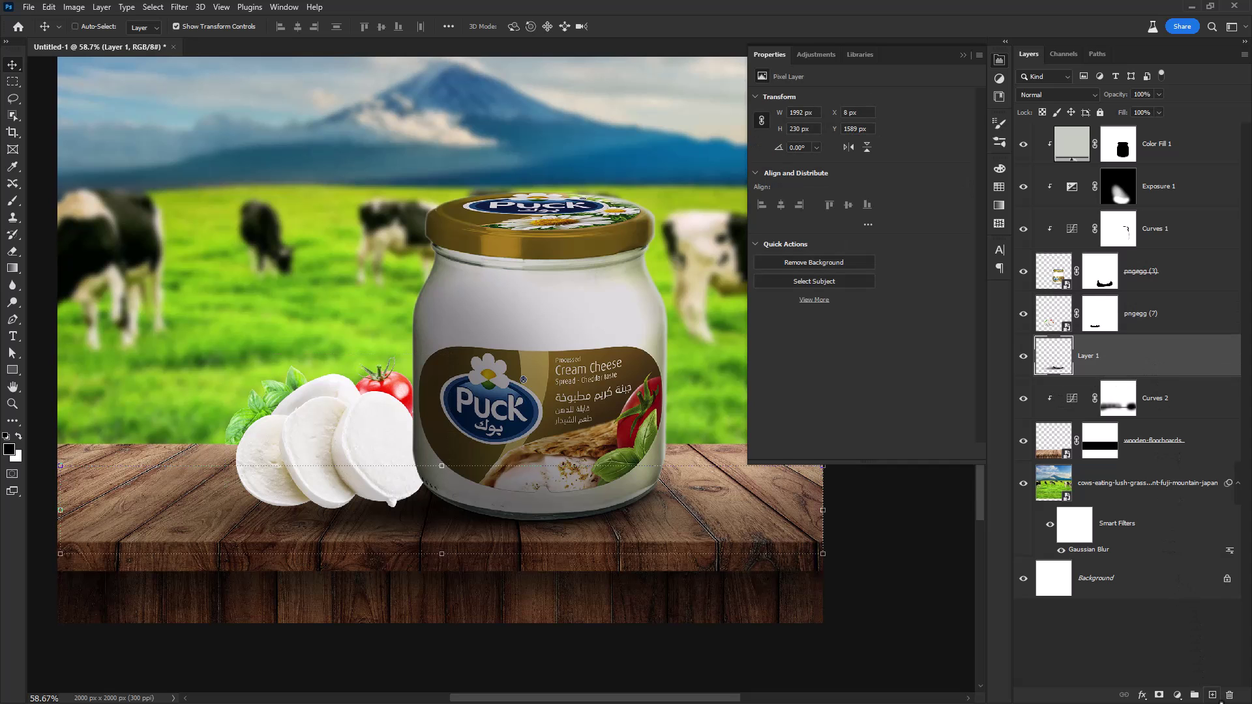
{"action": "left_click", "coordinate": [1213, 696]}
{"action": "key", "text": "b"}
{"action": "scroll", "coordinate": [360, 493], "scroll_direction": "up", "scroll_amount": 5}
{"action": "left_click_drag", "start_coordinate": [361, 502], "coordinate": [131, 518]}
{"action": "left_click_drag", "start_coordinate": [329, 475], "coordinate": [278, 473]}
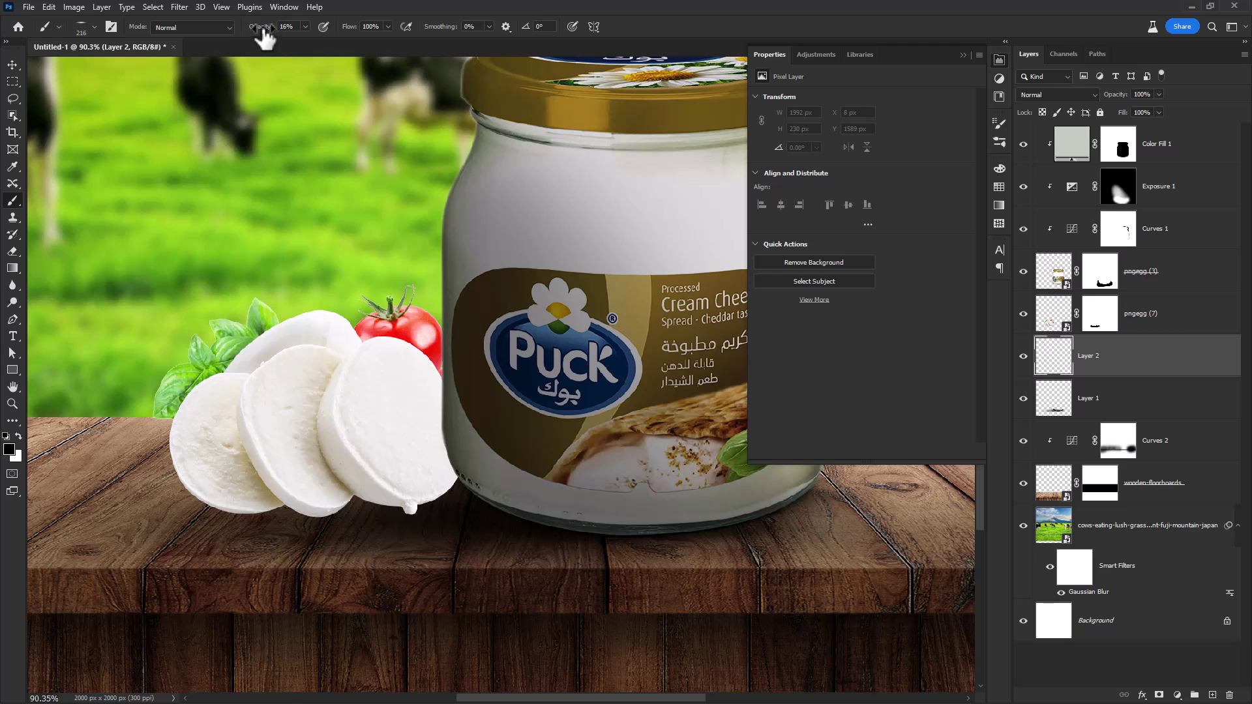
{"action": "left_click_drag", "start_coordinate": [263, 30], "coordinate": [331, 40]}
Paint a black contact shadow beneath the front mozzarella slice on Layer 2 with the flat brush, enlarging it from 102 px to 253 px
{"action": "mouse_move", "coordinate": [409, 514]}
{"action": "left_mouse_down"}
{"action": "mouse_move", "coordinate": [434, 501]}
{"action": "mouse_move", "coordinate": [385, 508]}
{"action": "left_mouse_up"}
{"action": "left_click", "coordinate": [429, 506]}
{"action": "key", "text": "ctrl+z"}
{"action": "scroll", "coordinate": [409, 503], "scroll_direction": "up", "scroll_amount": 4}
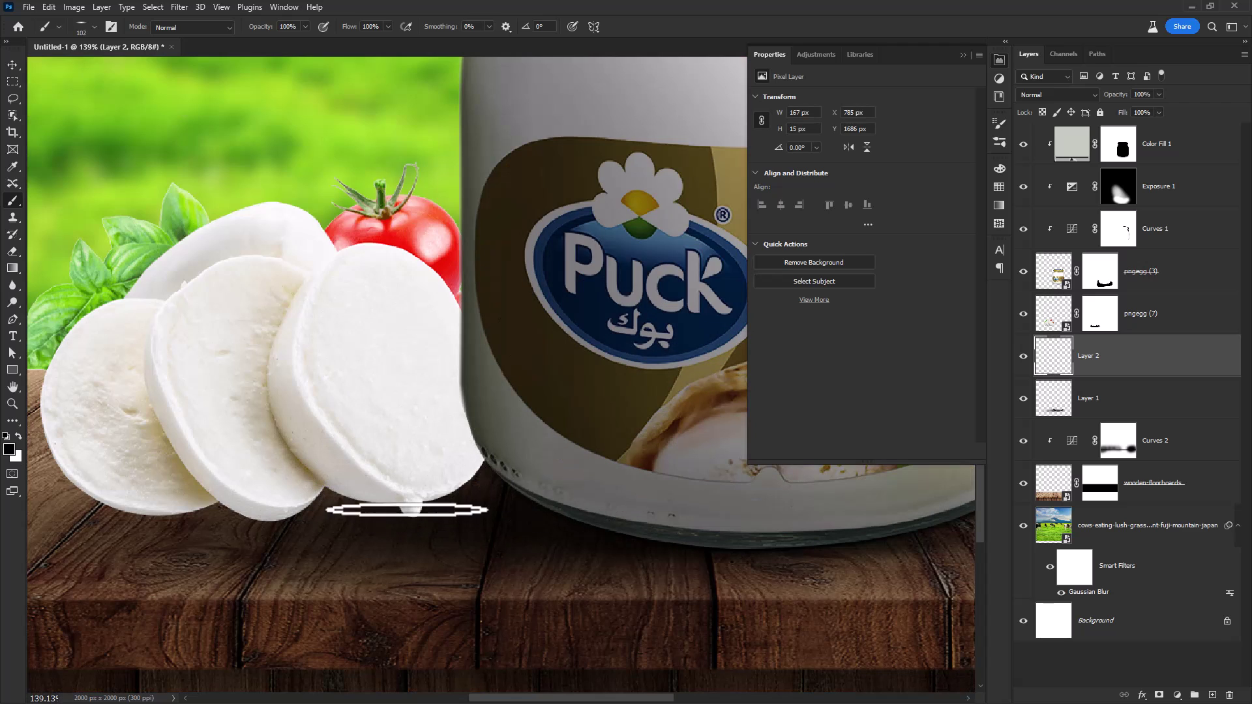
{"action": "left_click", "coordinate": [356, 497]}
{"action": "left_click_drag", "start_coordinate": [417, 499], "coordinate": [444, 495]}
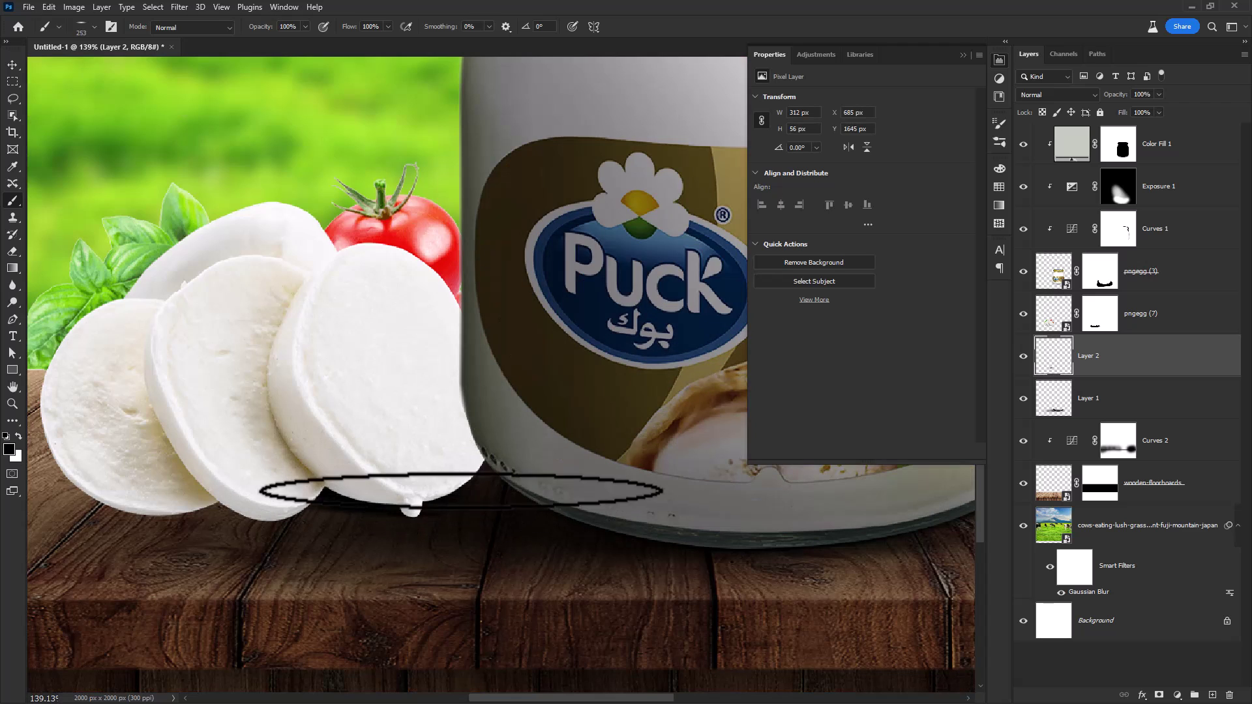
{"action": "left_click", "coordinate": [486, 447]}
{"action": "left_click", "coordinate": [393, 500]}
{"action": "left_click_drag", "start_coordinate": [297, 508], "coordinate": [272, 510]}
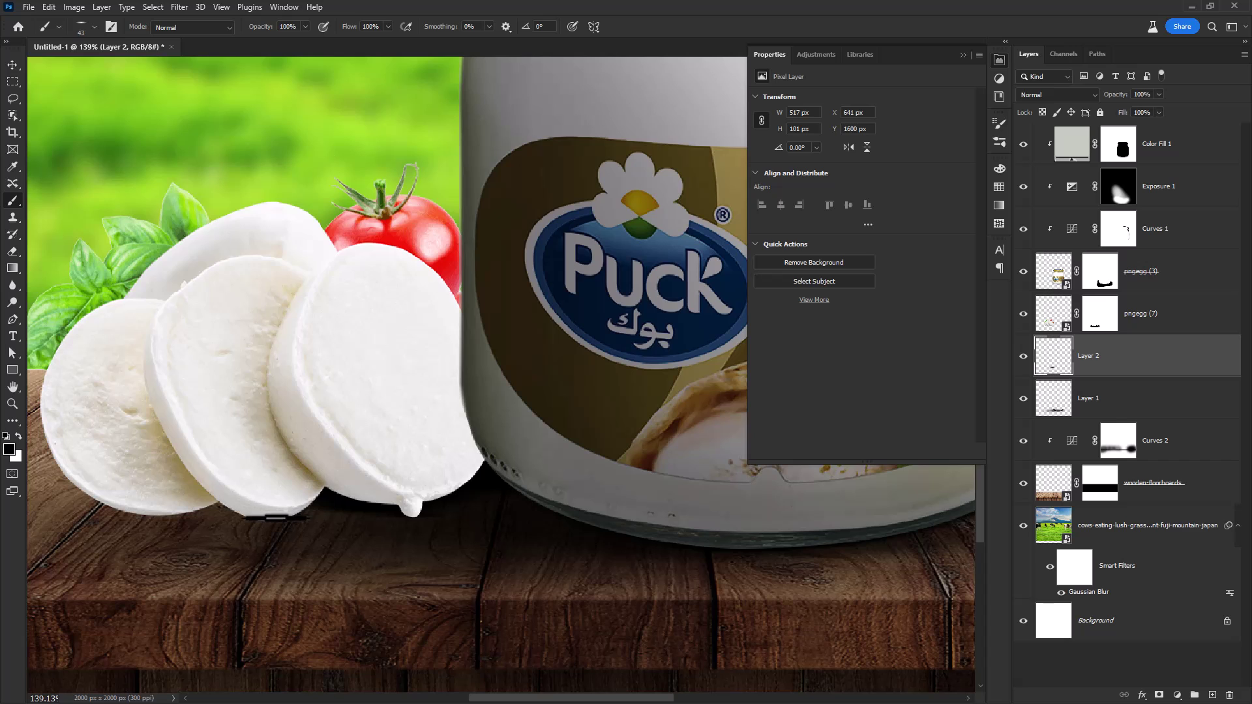
Paint black contact shadow along the lower edges of the middle and left mozzarella slices with a small soft round brush
{"action": "right_click", "coordinate": [295, 503]}
{"action": "double_click", "coordinate": [343, 480]}
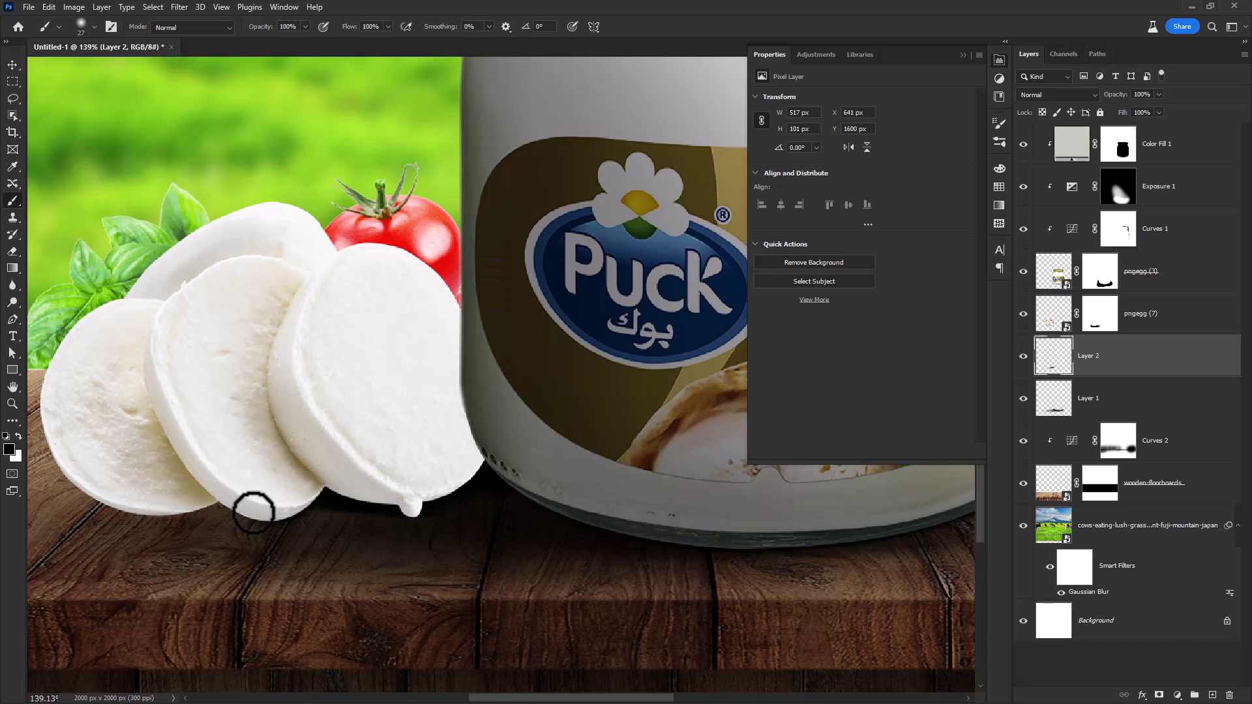
{"action": "left_click_drag", "start_coordinate": [234, 499], "coordinate": [185, 484]}
{"action": "left_click_drag", "start_coordinate": [169, 486], "coordinate": [308, 481]}
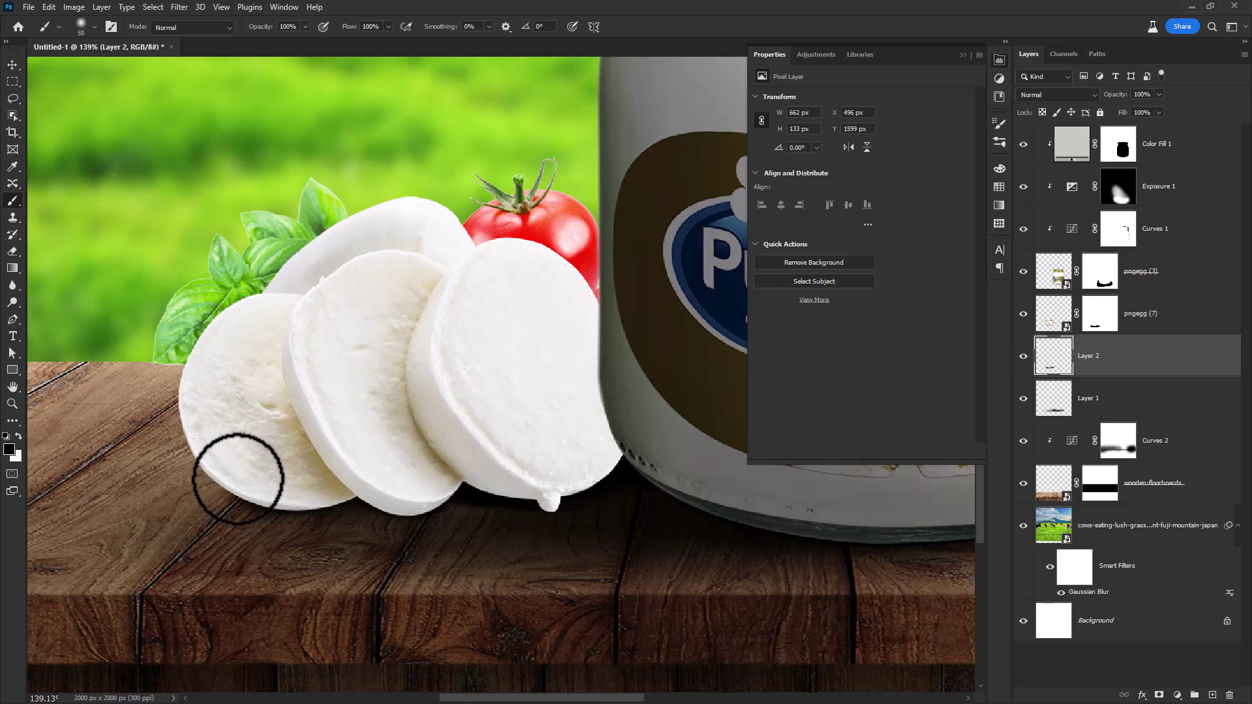
Switch back to the flat elliptical brush and add a 285 px black shadow beneath the leftmost mozzarella slice
{"action": "right_click", "coordinate": [274, 428]}
{"action": "left_click", "coordinate": [313, 360]}
{"action": "left_click", "coordinate": [678, 21]}
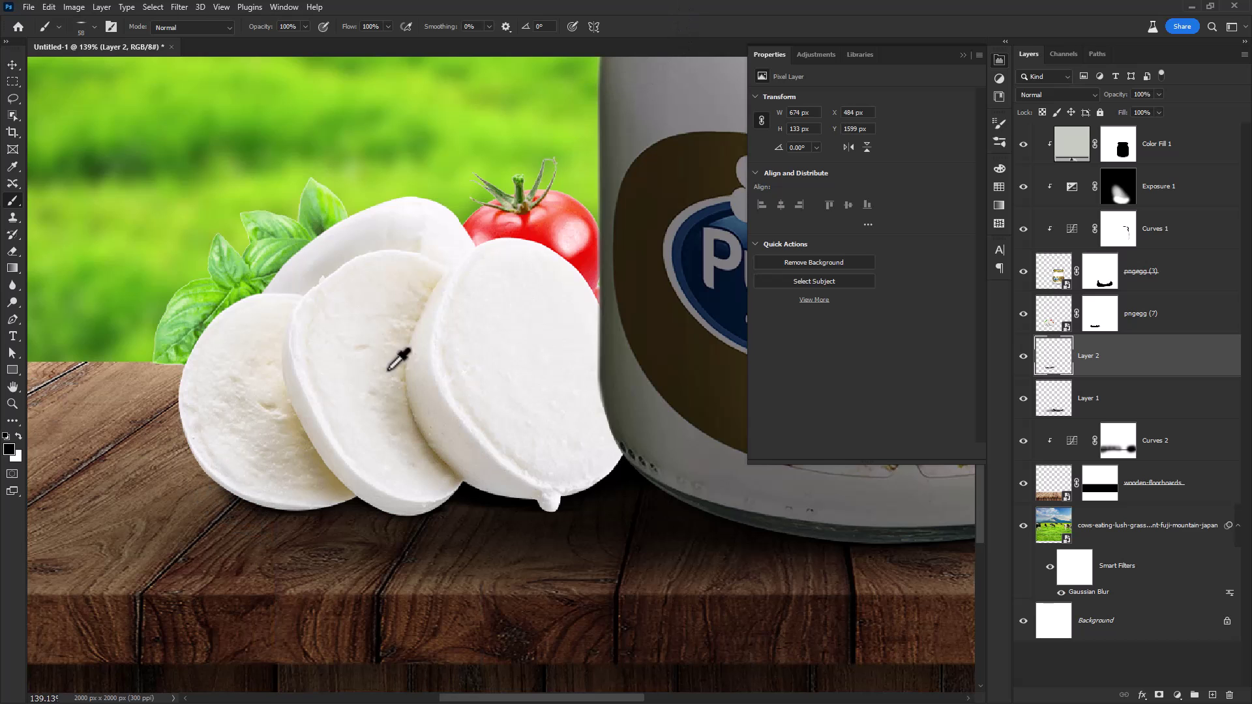
{"action": "left_click", "coordinate": [248, 505]}
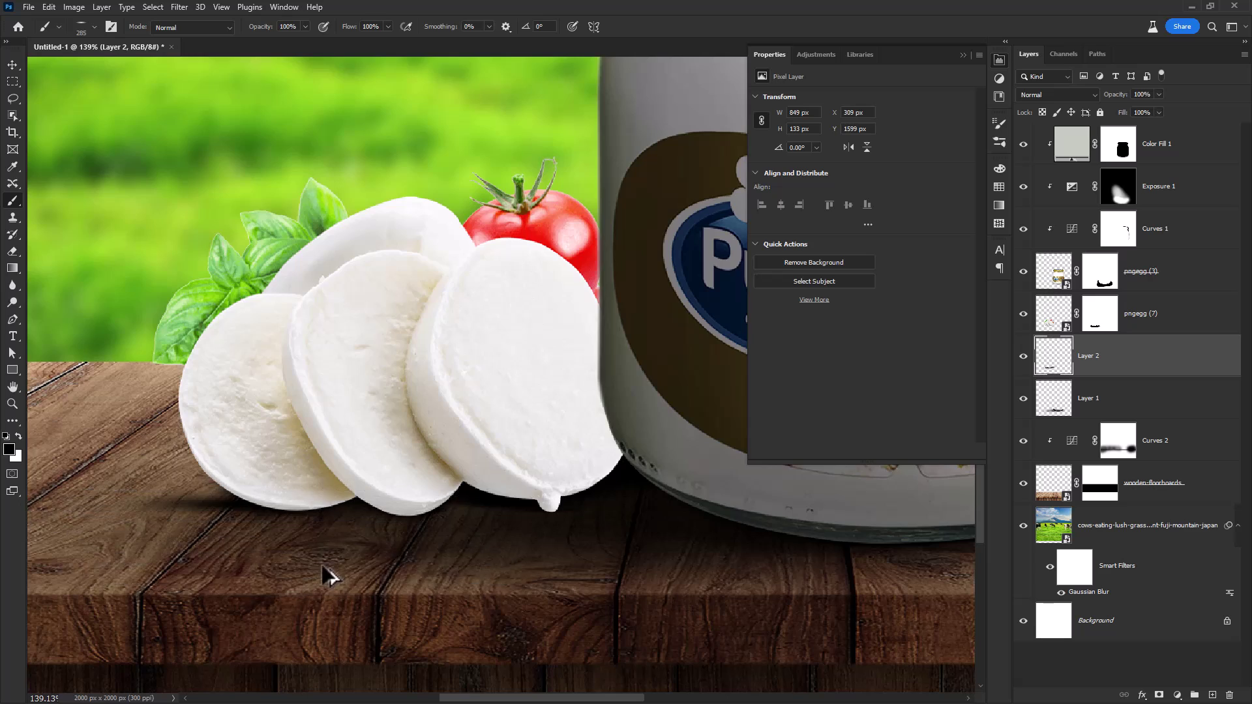
Paint a wide, faint black shadow beneath all the mozzarella slices on Layer 2 with a flat 644 px brush at 20% opacity
{"action": "scroll", "coordinate": [321, 564], "scroll_direction": "down", "scroll_amount": 4}
{"action": "scroll", "coordinate": [319, 554], "scroll_direction": "down", "scroll_amount": 2}
{"action": "scroll", "coordinate": [299, 511], "scroll_direction": "up", "scroll_amount": 3}
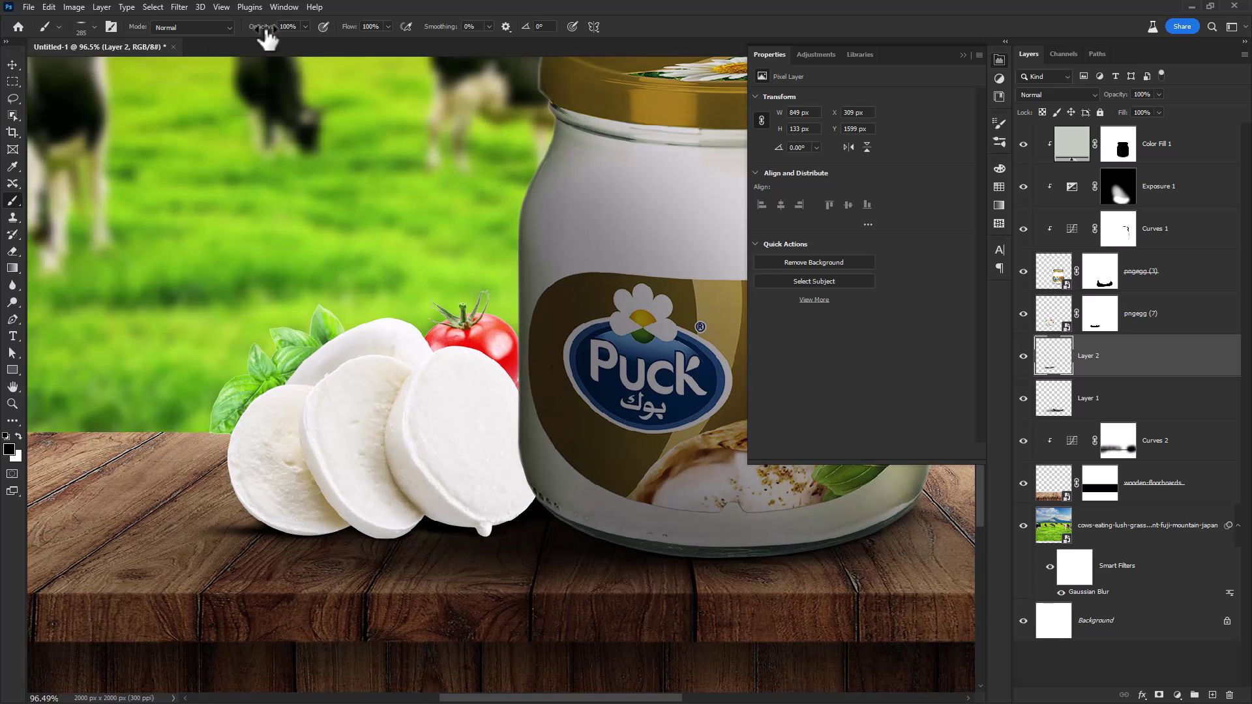
{"action": "left_click_drag", "start_coordinate": [319, 538], "coordinate": [419, 546]}
{"action": "left_click", "coordinate": [381, 555]}
{"action": "left_click", "coordinate": [316, 552]}
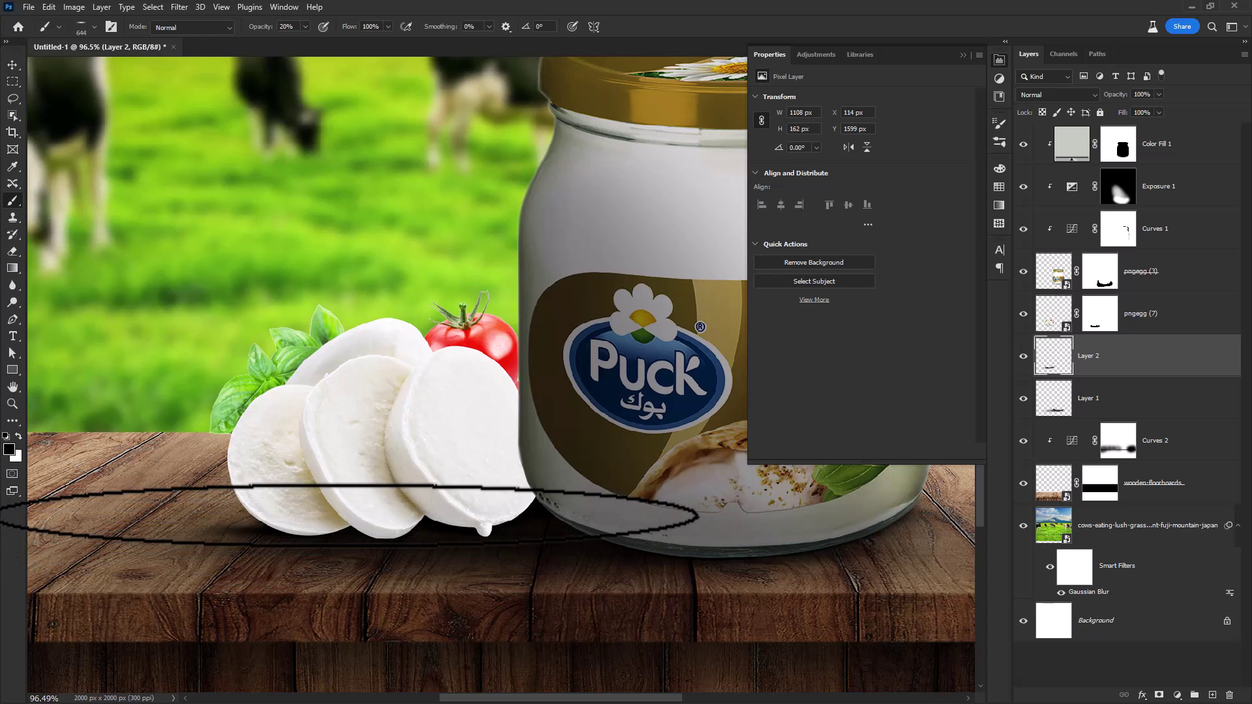
{"action": "left_click", "coordinate": [349, 494]}
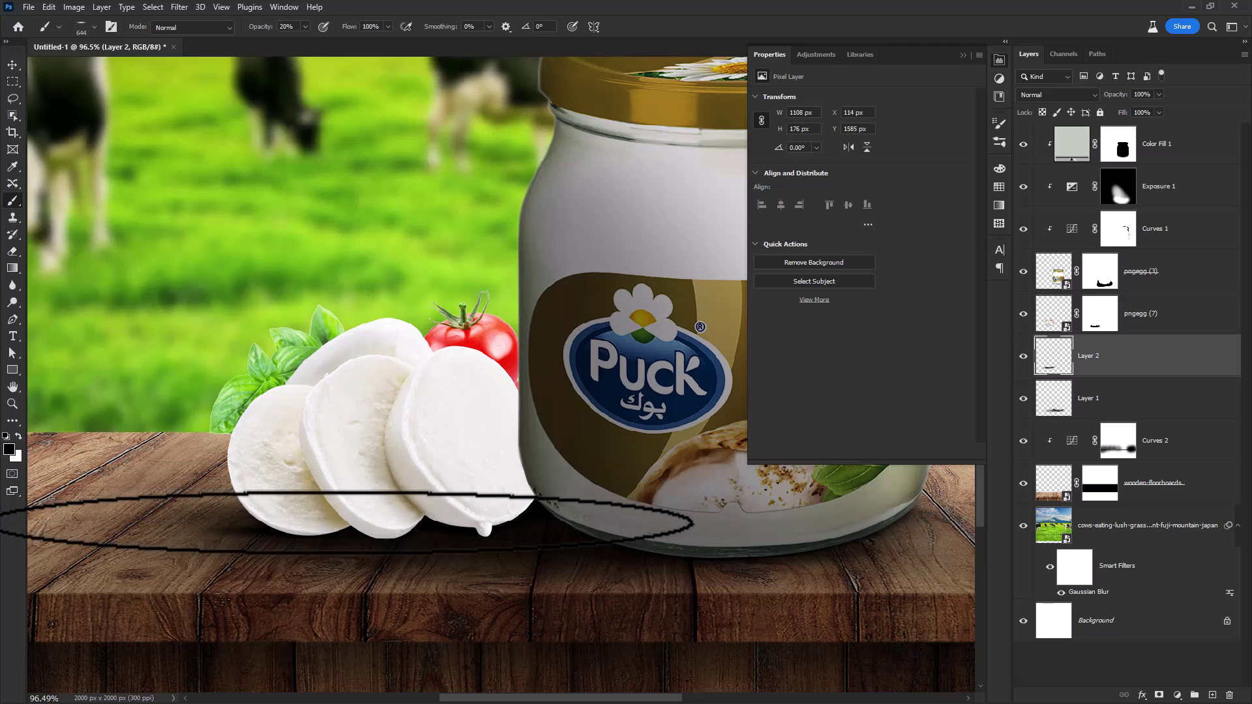
{"action": "scroll", "coordinate": [457, 583], "scroll_direction": "down", "scroll_amount": 4}
{"action": "scroll", "coordinate": [510, 510], "scroll_direction": "up", "scroll_amount": 2}
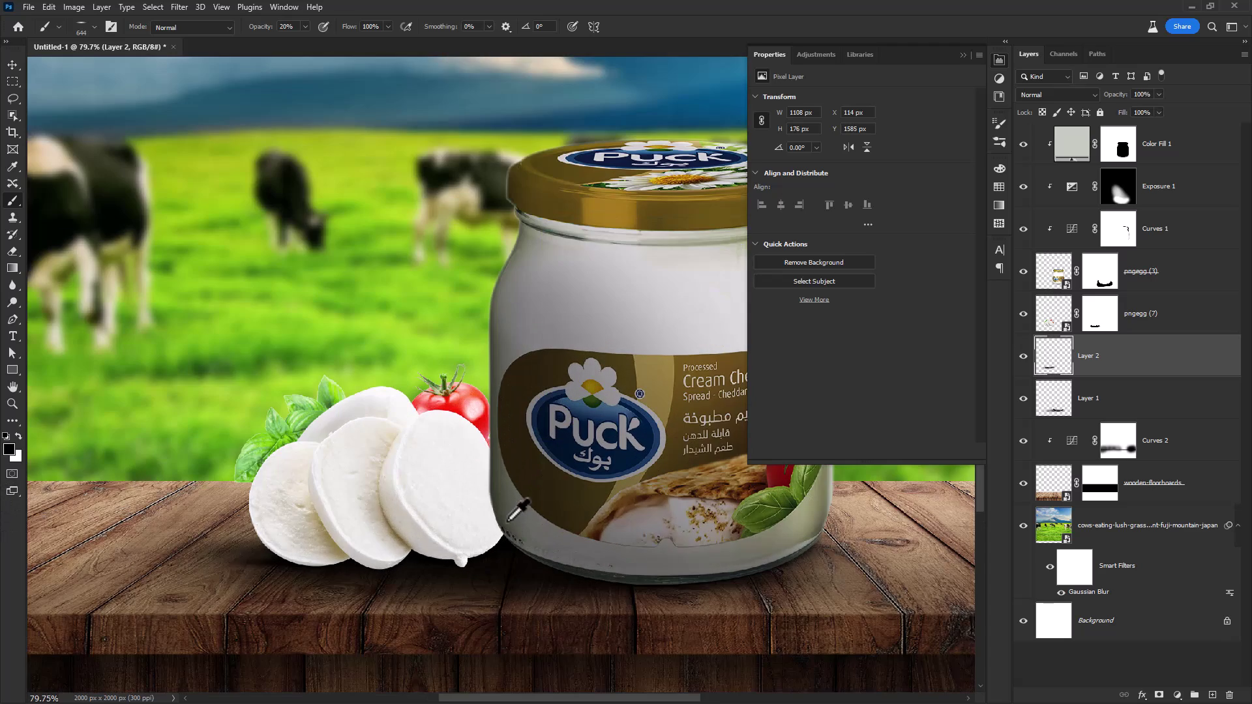
{"action": "scroll", "coordinate": [495, 526], "scroll_direction": "up", "scroll_amount": 2}
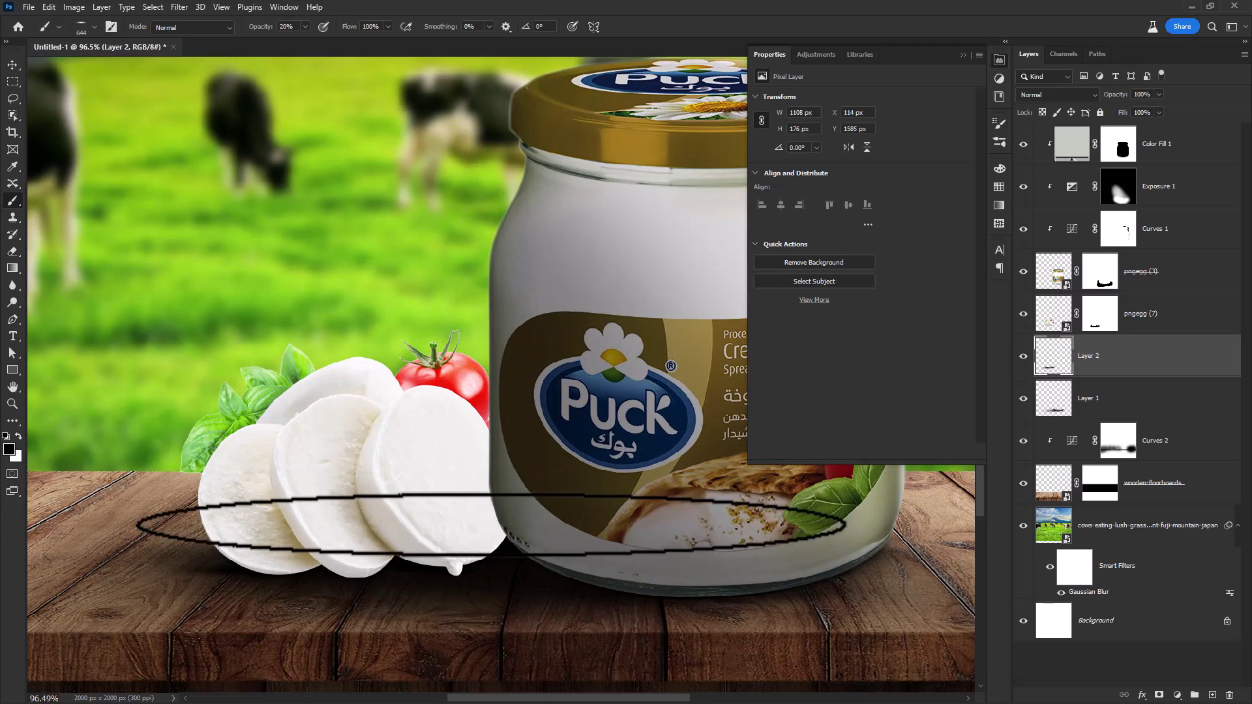
Add a new empty layer above pngegg (7) and clip it to the mozzarella
{"action": "left_click", "coordinate": [1158, 318]}
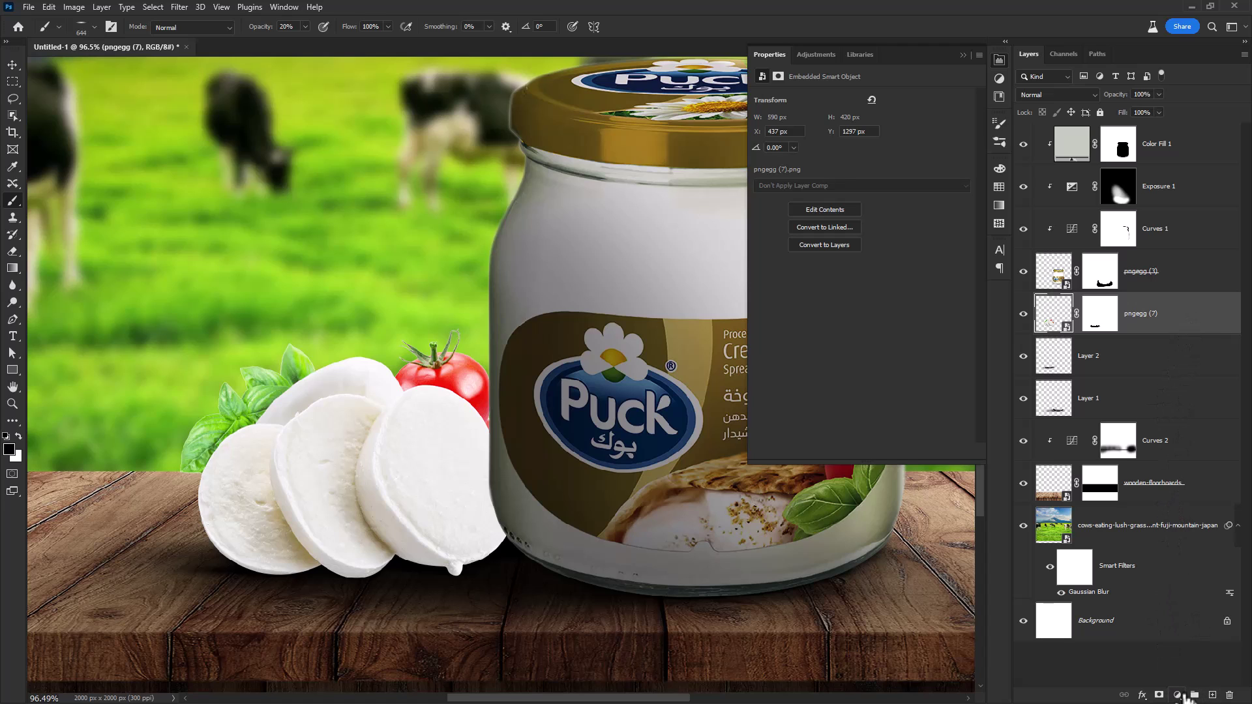
{"action": "left_click", "coordinate": [1213, 696]}
{"action": "left_click", "coordinate": [1168, 334], "text": "alt"}
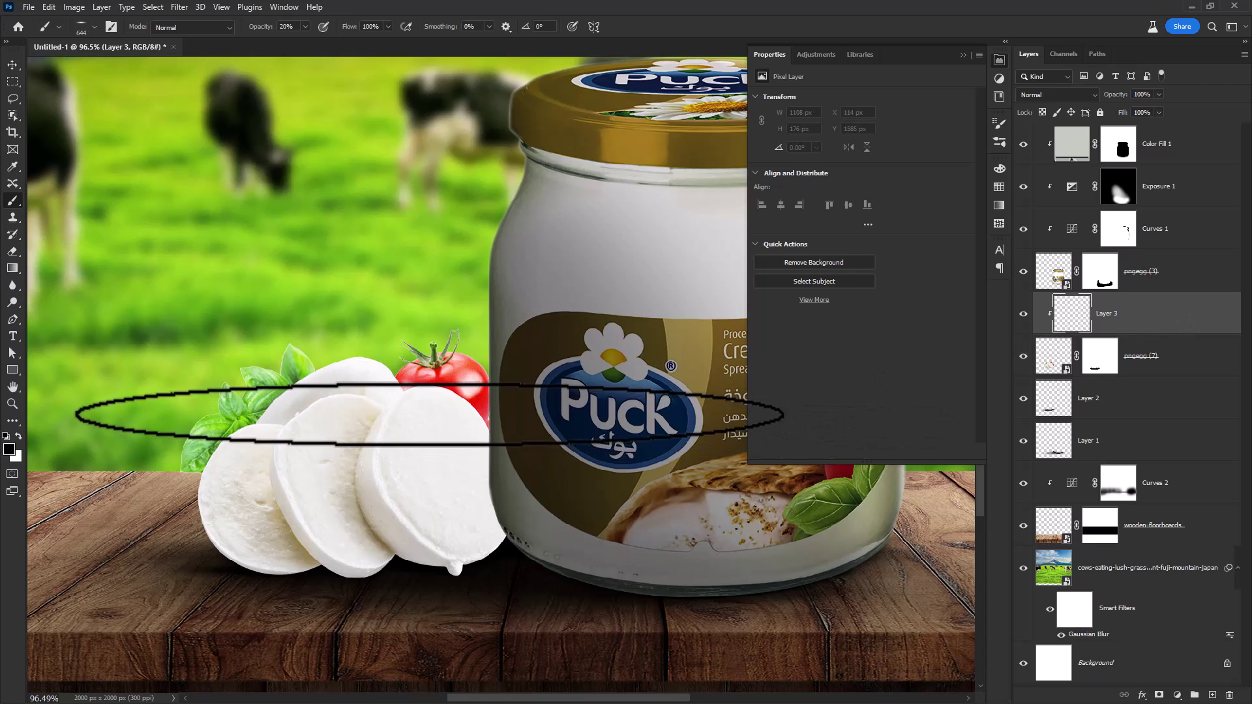
Shade the front mozzarella slice's edge beside the jar in black on Layer 3 with a soft 219 px brush at 73% opacity
{"action": "right_click", "coordinate": [429, 414]}
{"action": "double_click", "coordinate": [502, 479]}
{"action": "mouse_move", "coordinate": [508, 451]}
{"action": "left_mouse_down"}
{"action": "mouse_move", "coordinate": [518, 452]}
{"action": "mouse_move", "coordinate": [423, 439]}
{"action": "mouse_move", "coordinate": [461, 452]}
{"action": "mouse_move", "coordinate": [439, 445]}
{"action": "left_mouse_up"}
{"action": "left_click", "coordinate": [550, 464]}
{"action": "left_click_drag", "start_coordinate": [529, 410], "coordinate": [526, 433]}
{"action": "key", "text": "ctrl+z"}
{"action": "left_click_drag", "start_coordinate": [261, 30], "coordinate": [243, 30]}
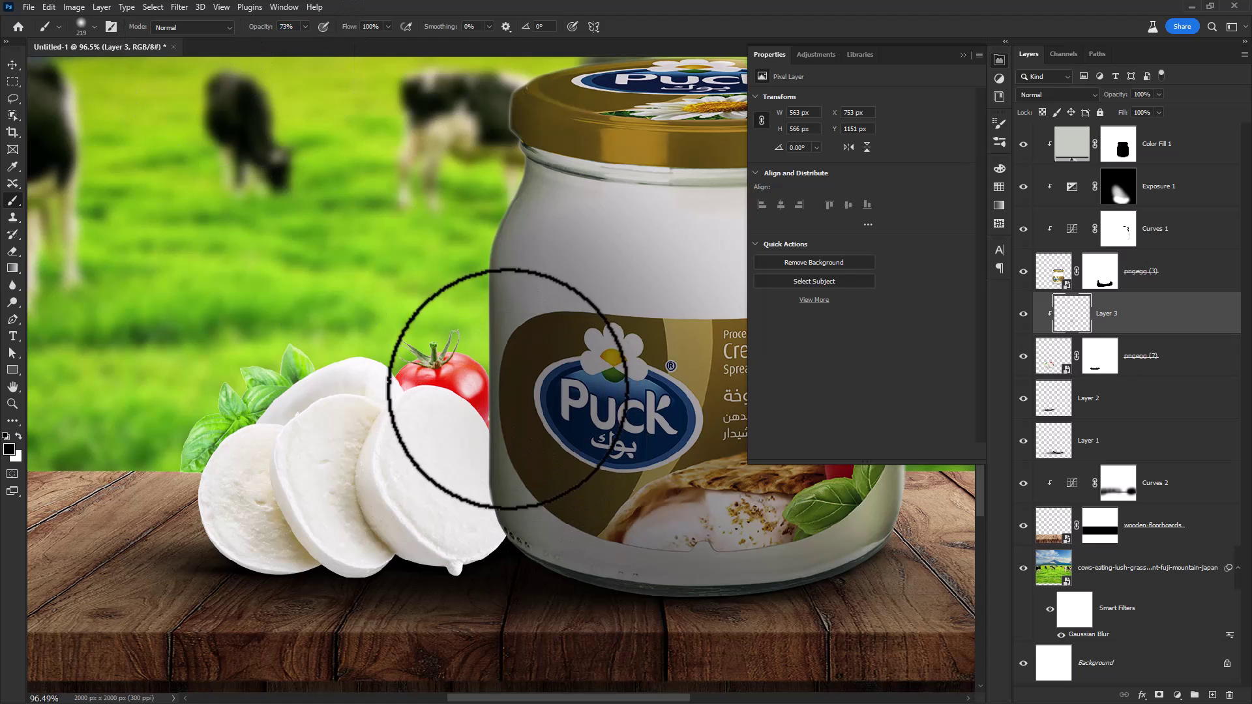
{"action": "mouse_move", "coordinate": [532, 480]}
{"action": "left_mouse_down"}
{"action": "mouse_move", "coordinate": [556, 445]}
{"action": "mouse_move", "coordinate": [530, 570]}
{"action": "mouse_move", "coordinate": [552, 484]}
{"action": "left_mouse_up"}
{"action": "key", "text": "ctrl+z"}
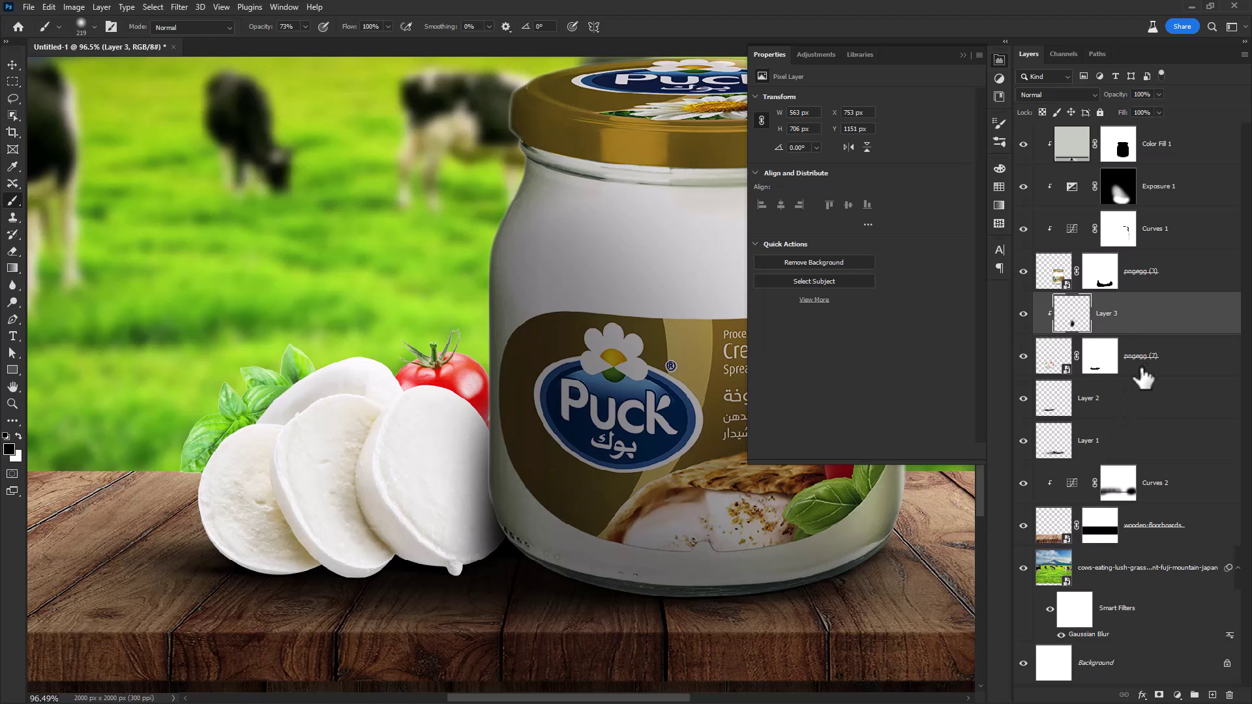
Move the mozzarella pngegg (7) together with its Layer 2 shadow about 44 px horizontally away from the jar
{"action": "left_click", "coordinate": [1143, 368]}
{"action": "key", "text": "v"}
{"action": "left_click_drag", "start_coordinate": [473, 522], "coordinate": [406, 535]}
{"action": "key", "text": "ctrl+z"}
{"action": "left_click", "coordinate": [1182, 402], "text": "ctrl"}
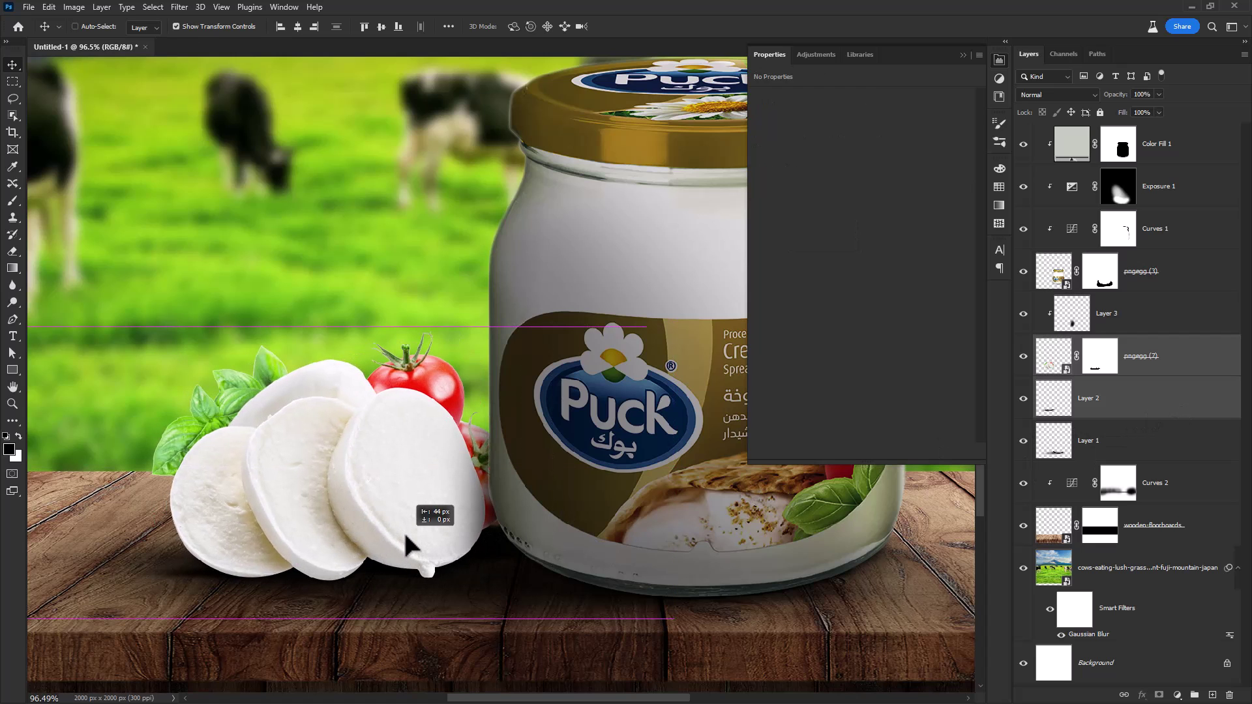
Extend the black Layer 3 shading along the repositioned mozzarella's jar-facing edge with the 219 px brush at 73% opacity
{"action": "left_click", "coordinate": [1142, 334]}
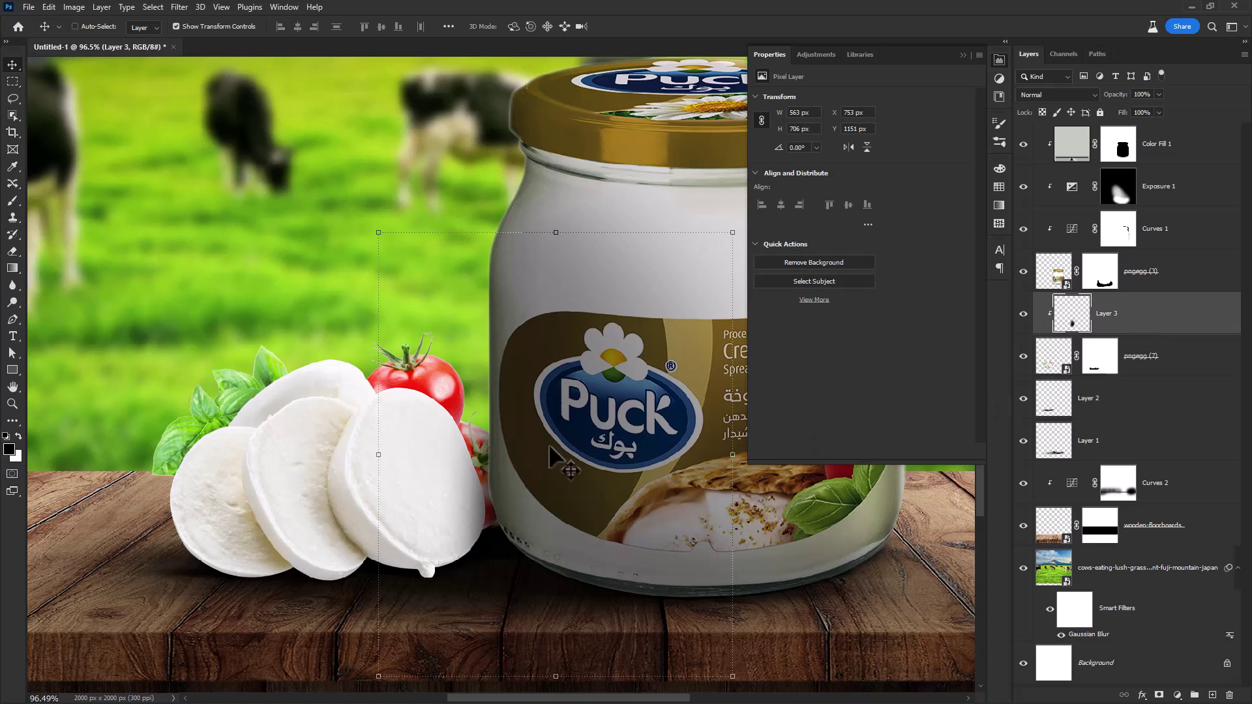
{"action": "key", "text": "b"}
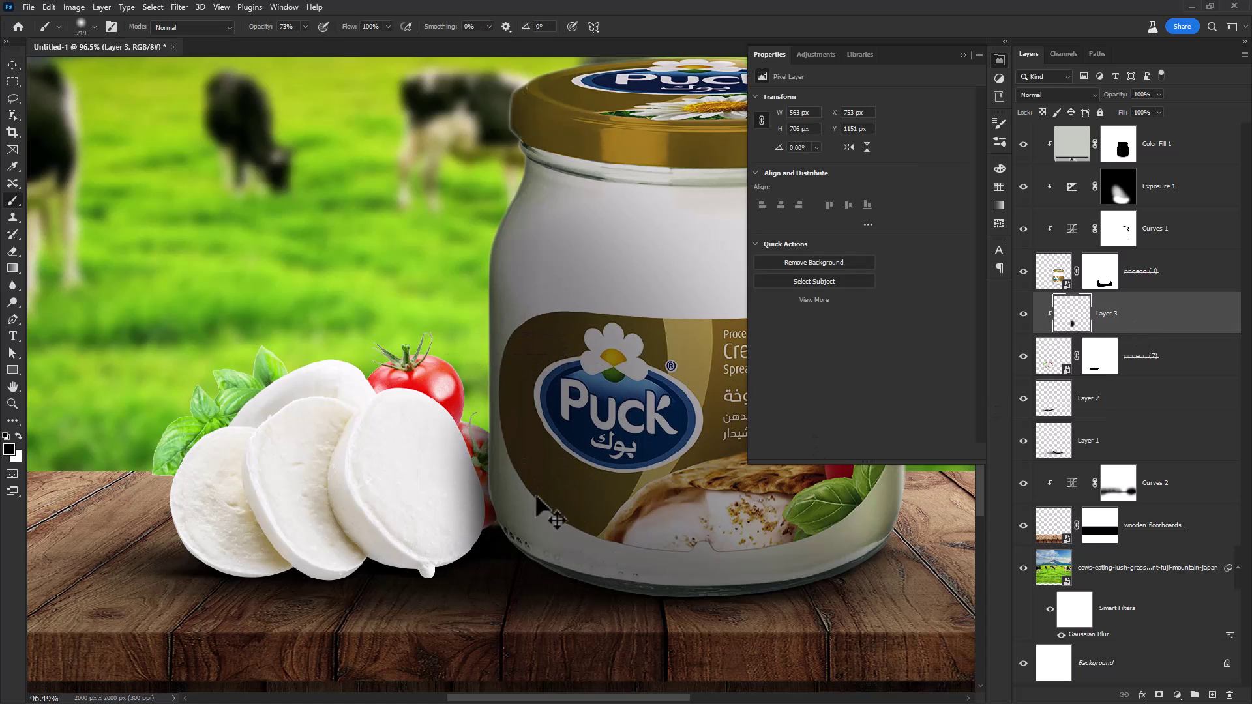
{"action": "left_click_drag", "start_coordinate": [513, 421], "coordinate": [512, 368]}
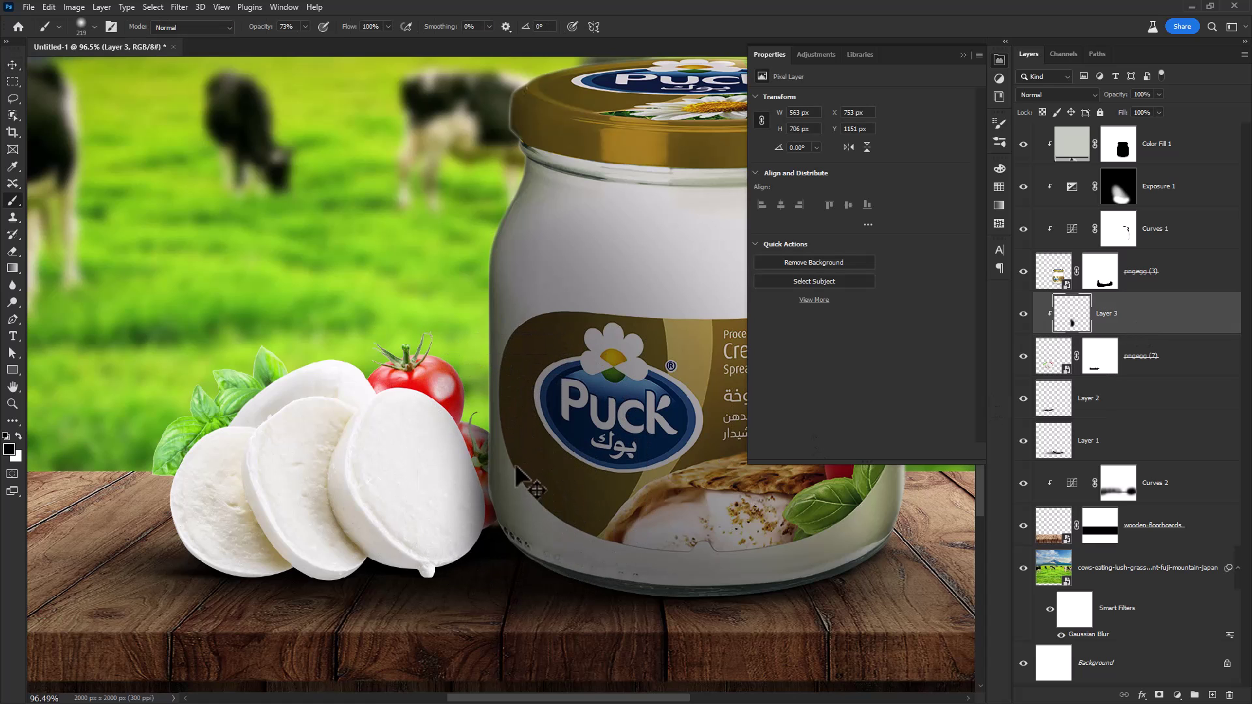
{"action": "mouse_move", "coordinate": [514, 576]}
{"action": "left_mouse_down"}
{"action": "mouse_move", "coordinate": [488, 601]}
{"action": "mouse_move", "coordinate": [541, 542]}
{"action": "left_mouse_up"}
Build up broad black shading across the front mozzarella slice on Layer 3 with a soft 462 px brush at 40% opacity
{"action": "left_click_drag", "start_coordinate": [240, 37], "coordinate": [239, 37]}
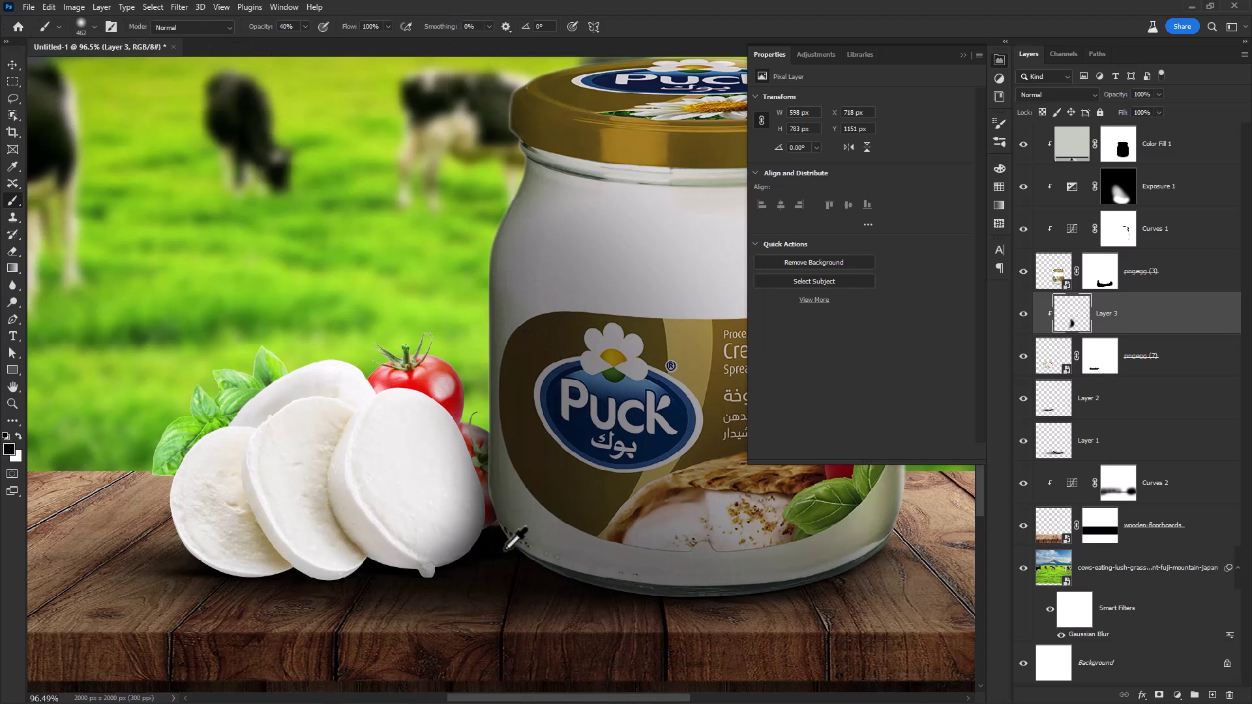
{"action": "left_click_drag", "start_coordinate": [510, 542], "coordinate": [535, 543]}
{"action": "left_click", "coordinate": [484, 503]}
{"action": "left_click", "coordinate": [470, 542]}
{"action": "scroll", "coordinate": [512, 549], "scroll_direction": "down", "scroll_amount": 6}
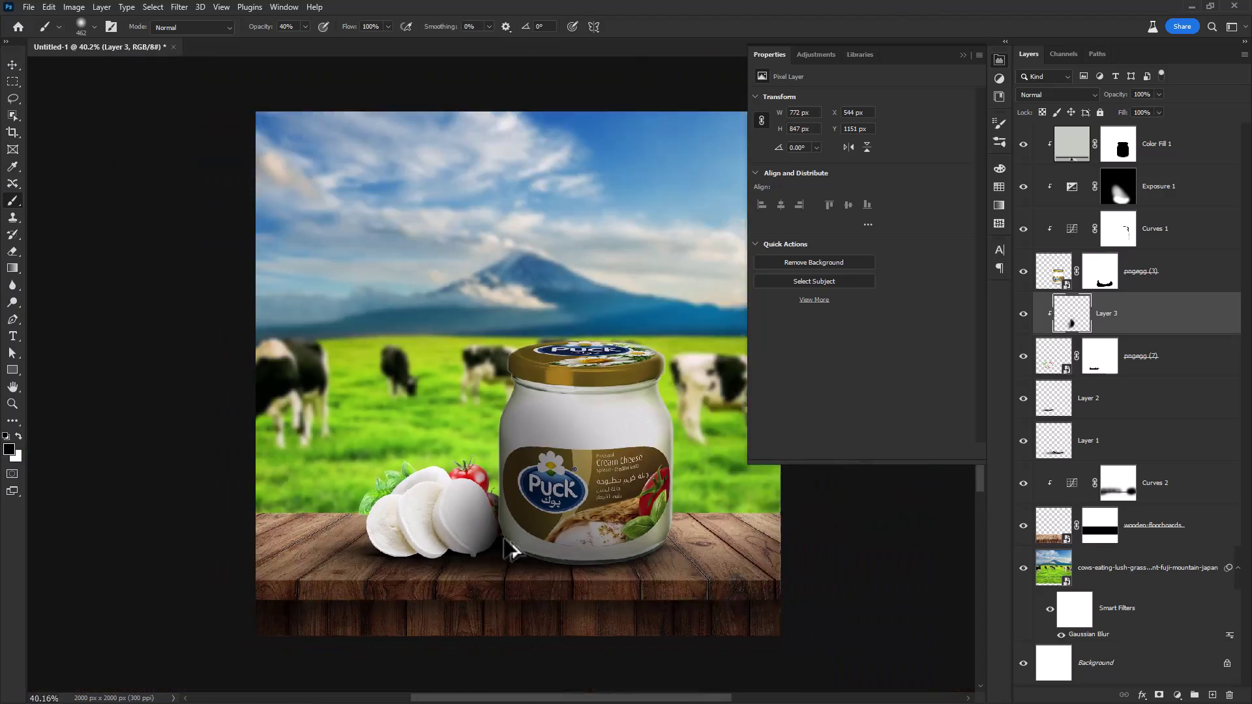
{"action": "scroll", "coordinate": [510, 482], "scroll_direction": "up", "scroll_amount": 4}
{"action": "left_click", "coordinate": [510, 482]}
{"action": "scroll", "coordinate": [544, 527], "scroll_direction": "up", "scroll_amount": 3}
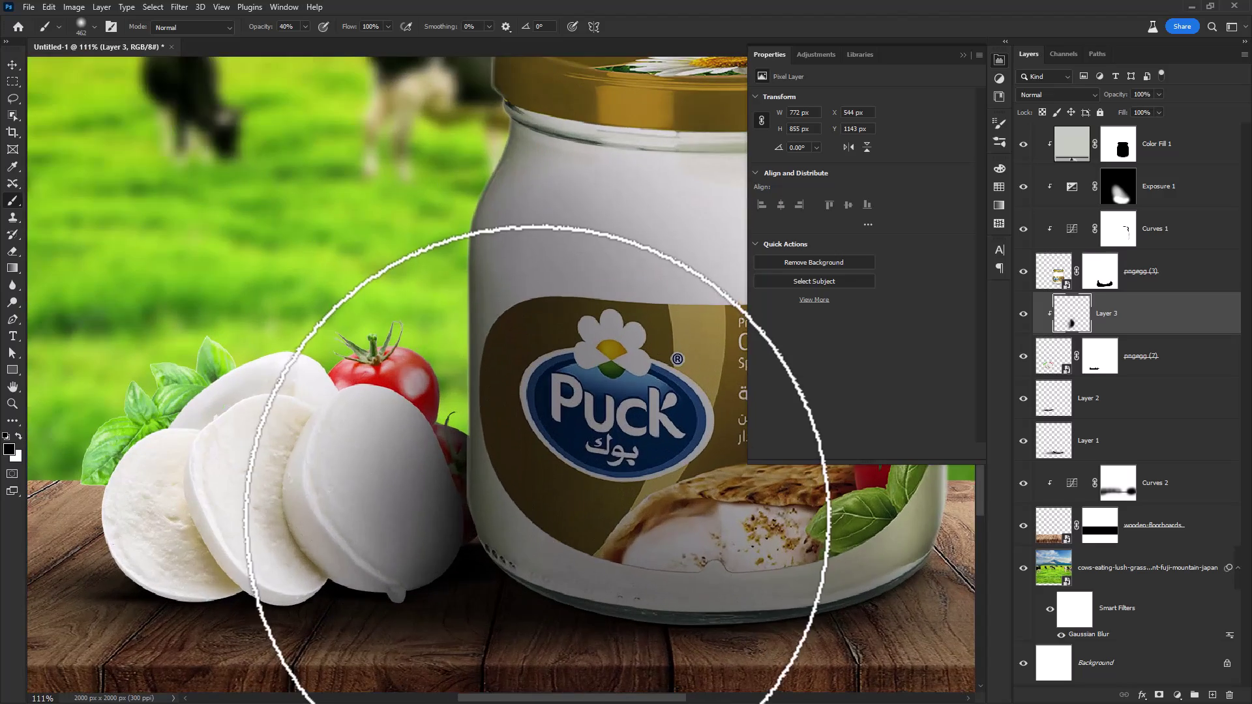
Add an Exposure adjustment clipped to the wooden floorboards and lower its exposure to about -1.43
{"action": "scroll", "coordinate": [539, 518], "scroll_direction": "down", "scroll_amount": 4}
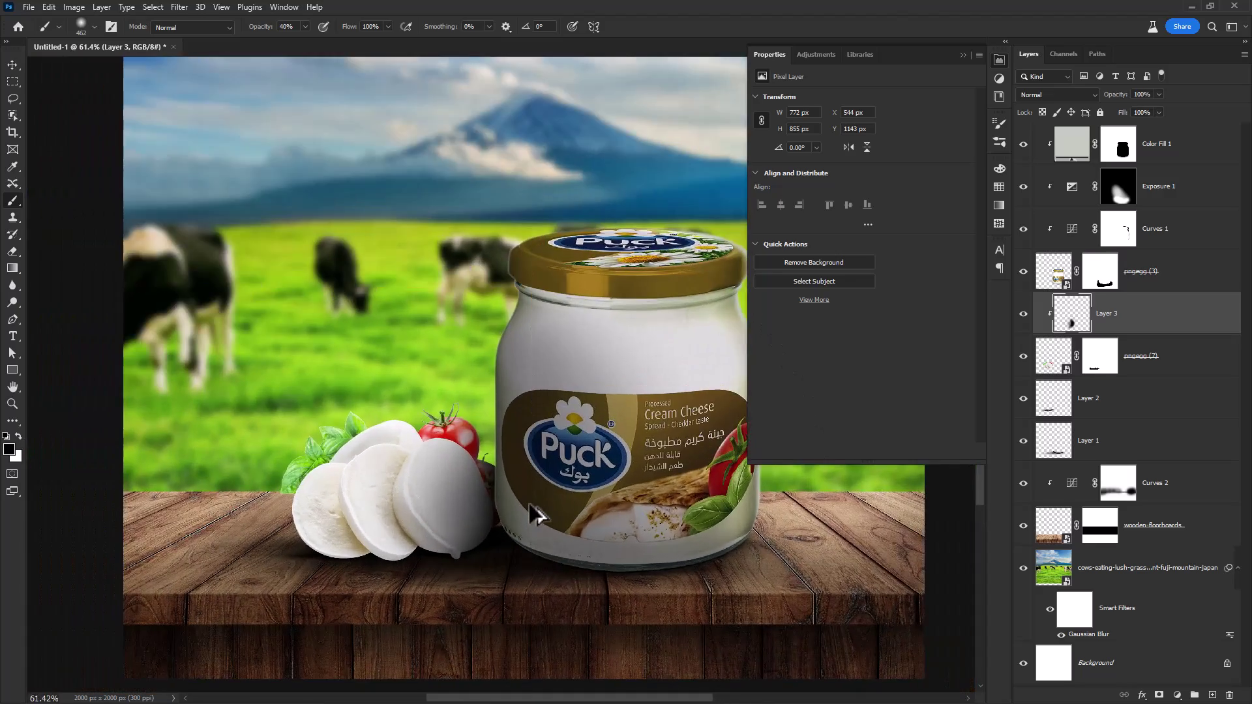
{"action": "scroll", "coordinate": [597, 507], "scroll_direction": "down", "scroll_amount": 3}
{"action": "left_click_drag", "start_coordinate": [648, 502], "coordinate": [545, 493]}
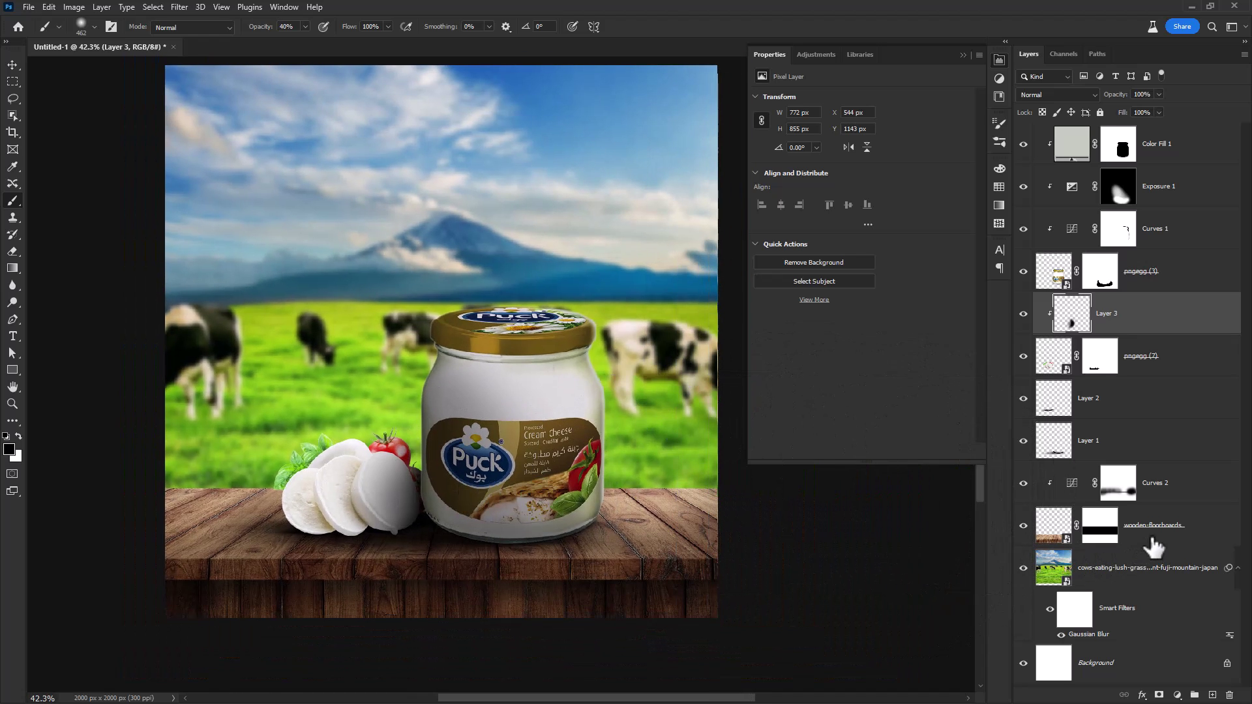
{"action": "left_click", "coordinate": [1152, 535]}
{"action": "left_click", "coordinate": [1178, 695]}
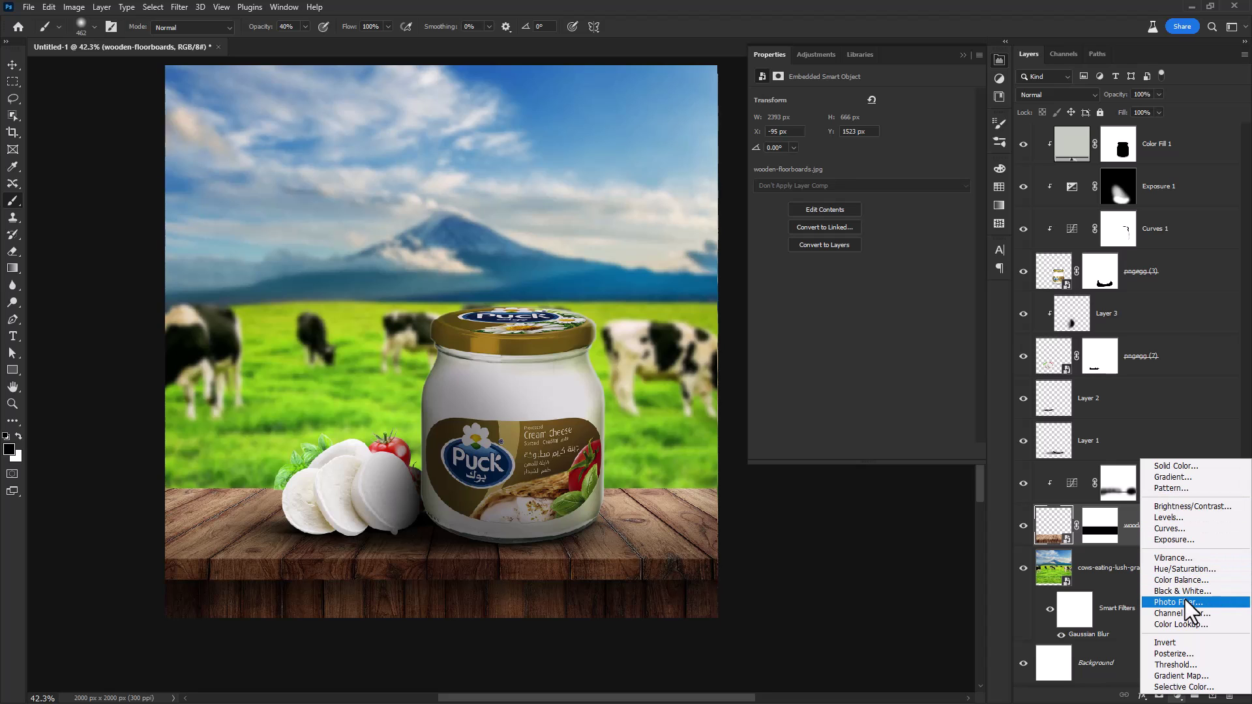
{"action": "left_click", "coordinate": [1178, 540]}
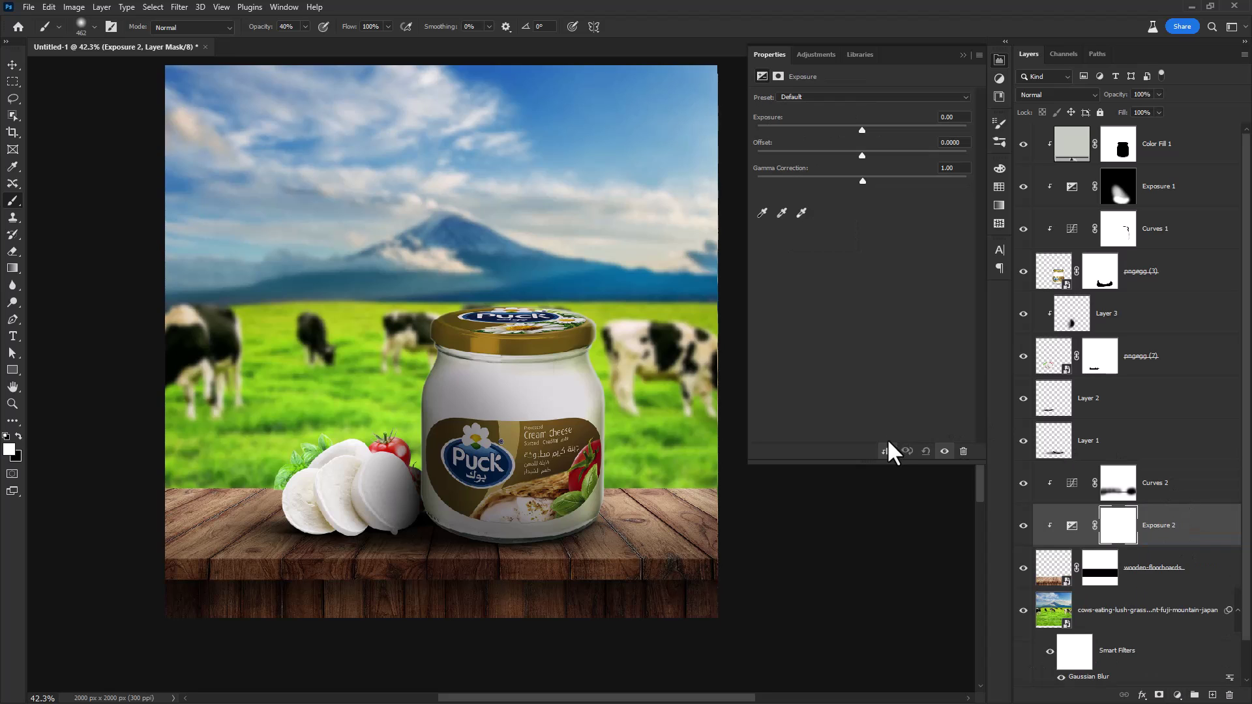
{"action": "left_click_drag", "start_coordinate": [863, 128], "coordinate": [829, 128]}
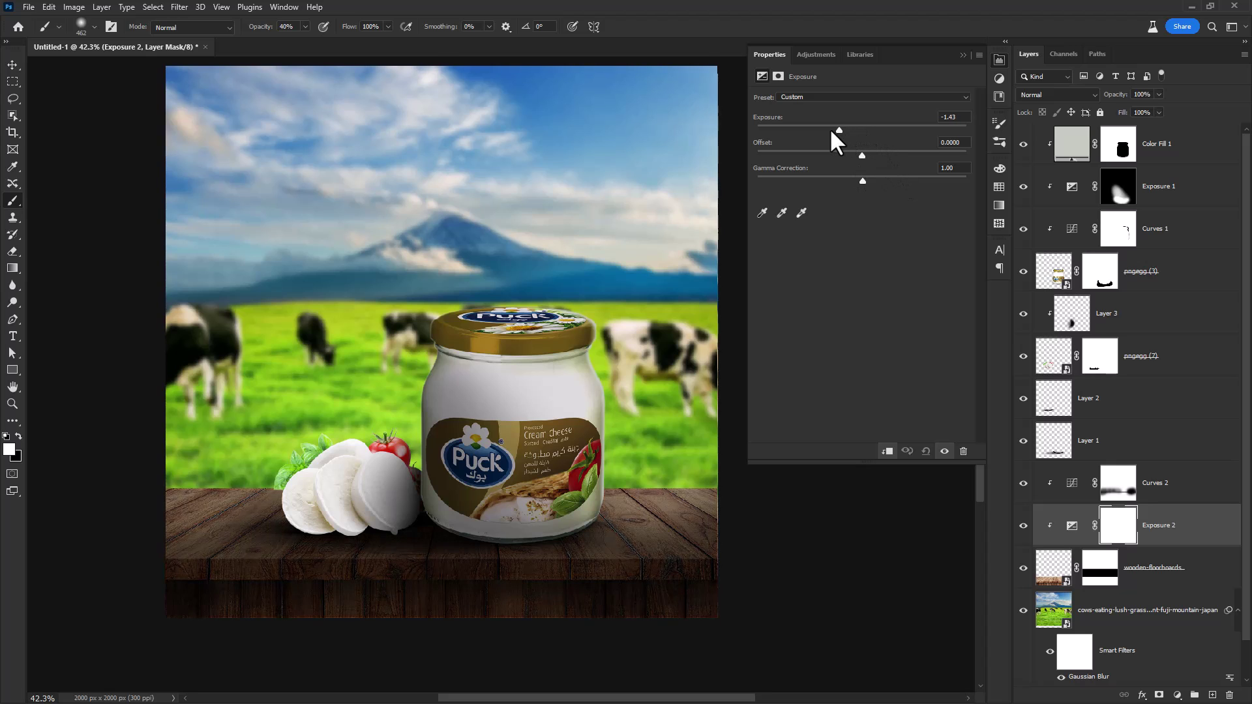
Invert the Exposure 2 mask and paint white over the table's front left area with large soft brushes at 40% opacity
{"action": "left_click", "coordinate": [1118, 525]}
{"action": "key", "text": "ctrl+i"}
{"action": "left_click_drag", "start_coordinate": [259, 551], "coordinate": [418, 594]}
{"action": "left_click", "coordinate": [261, 564]}
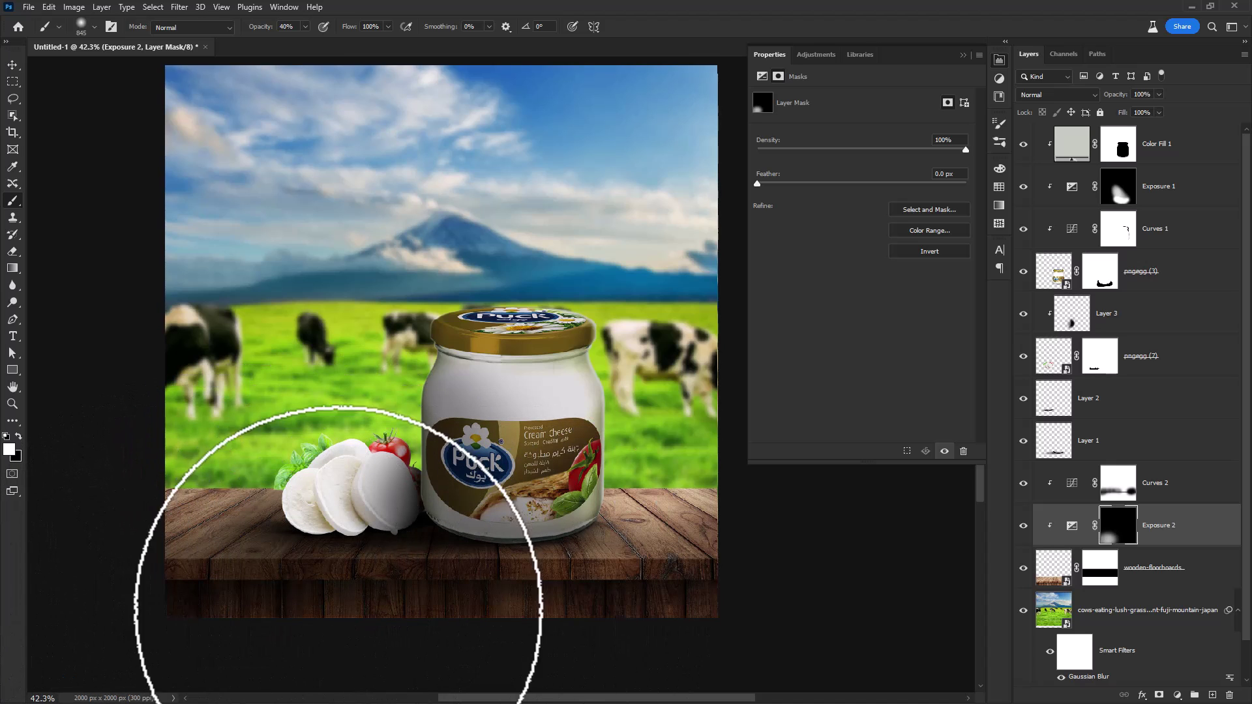
{"action": "left_click_drag", "start_coordinate": [341, 607], "coordinate": [280, 600]}
{"action": "mouse_move", "coordinate": [522, 603]}
{"action": "left_mouse_down"}
{"action": "mouse_move", "coordinate": [242, 606]}
{"action": "mouse_move", "coordinate": [366, 589]}
{"action": "left_mouse_up"}
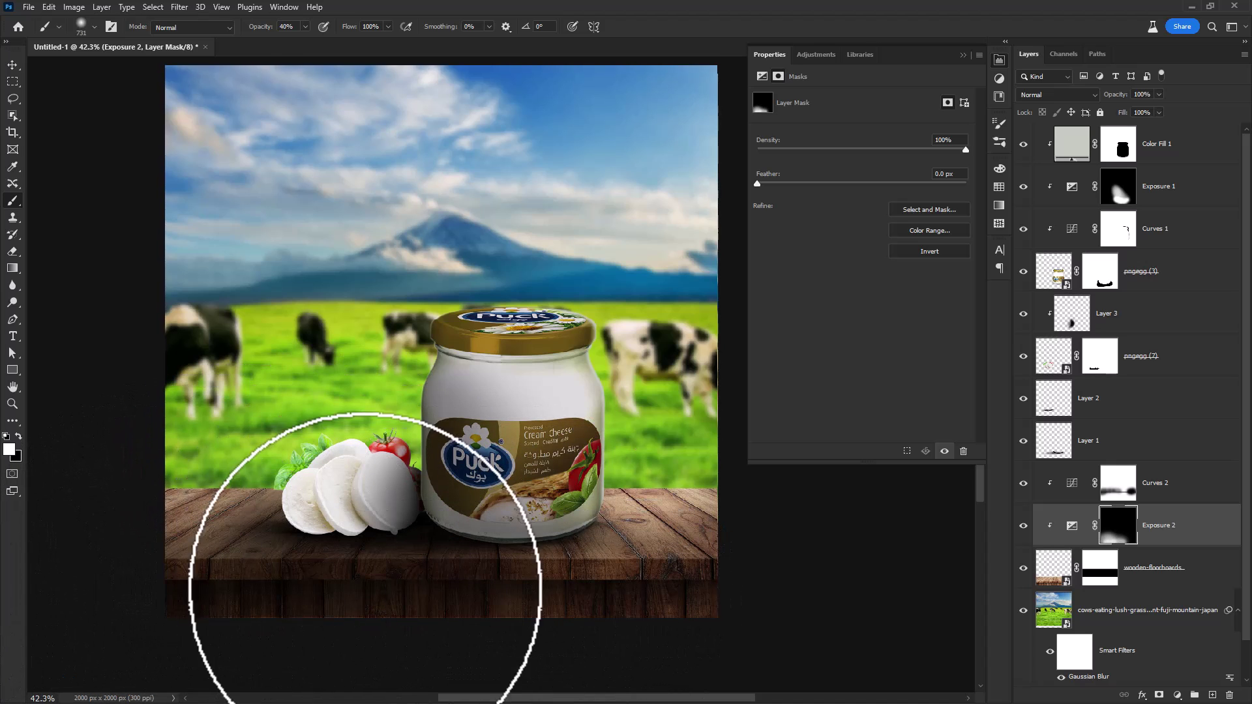
{"action": "left_click", "coordinate": [190, 580]}
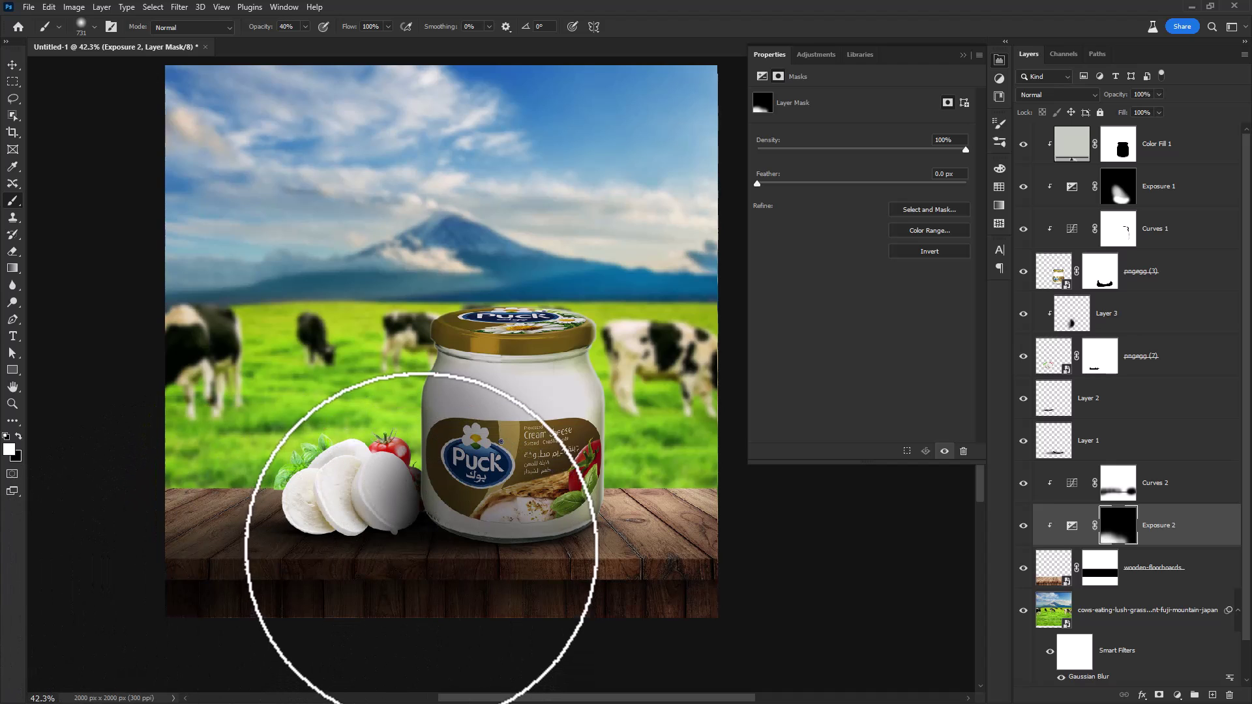
Add a Curves adjustment clipped to the mozzarella, lowering the white point output to 190 and the midtones to about input 178, output 92
{"action": "scroll", "coordinate": [399, 512], "scroll_direction": "up", "scroll_amount": 5}
{"action": "key", "text": "v"}
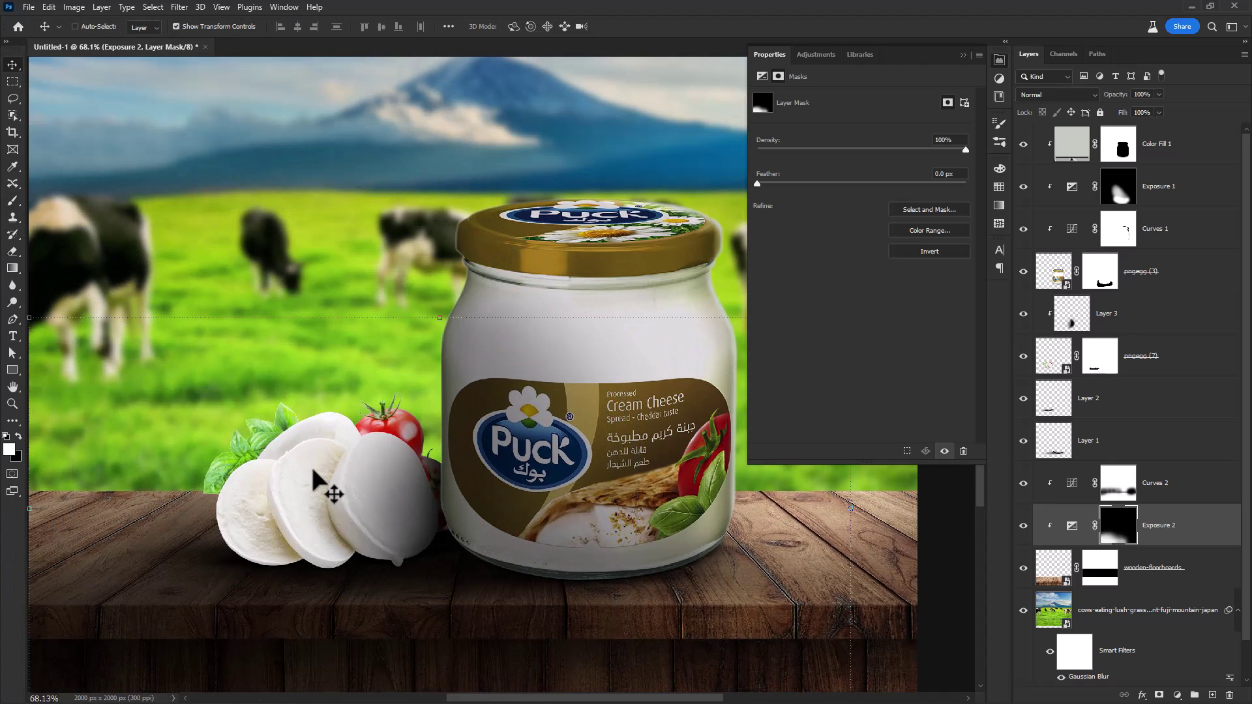
{"action": "left_click", "coordinate": [308, 470], "text": "ctrl"}
{"action": "left_click", "coordinate": [1178, 695]}
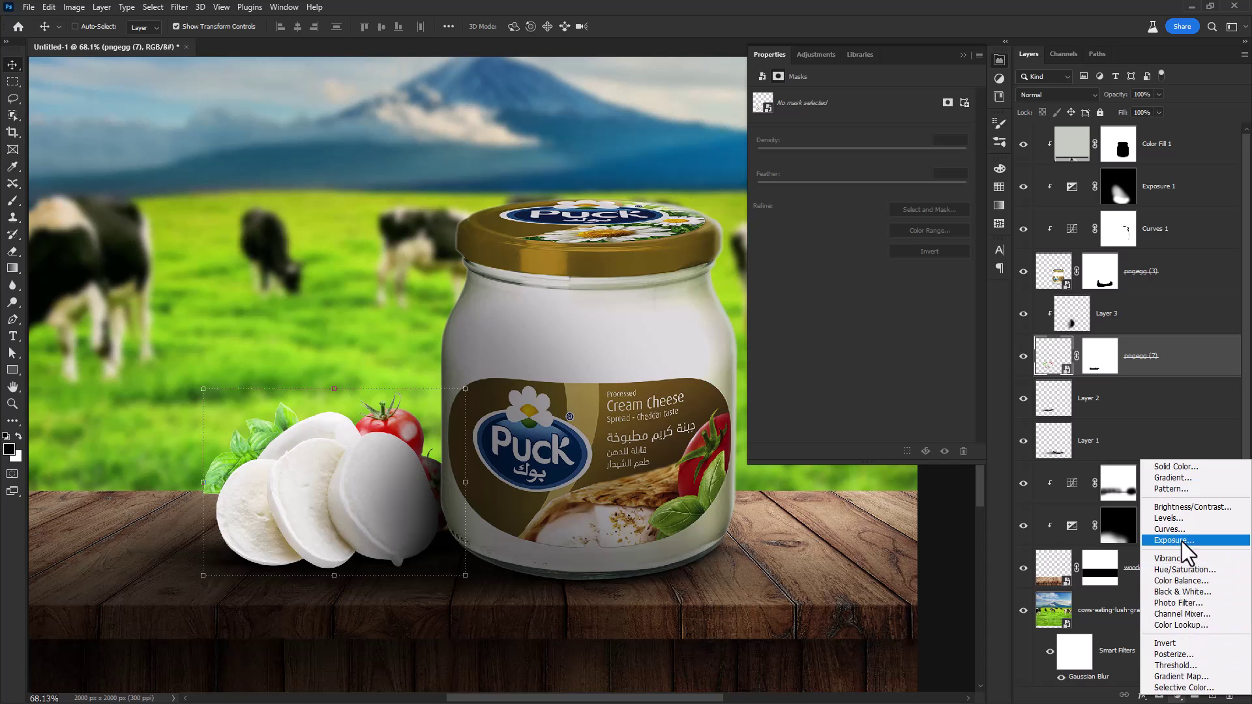
{"action": "left_click", "coordinate": [1170, 529]}
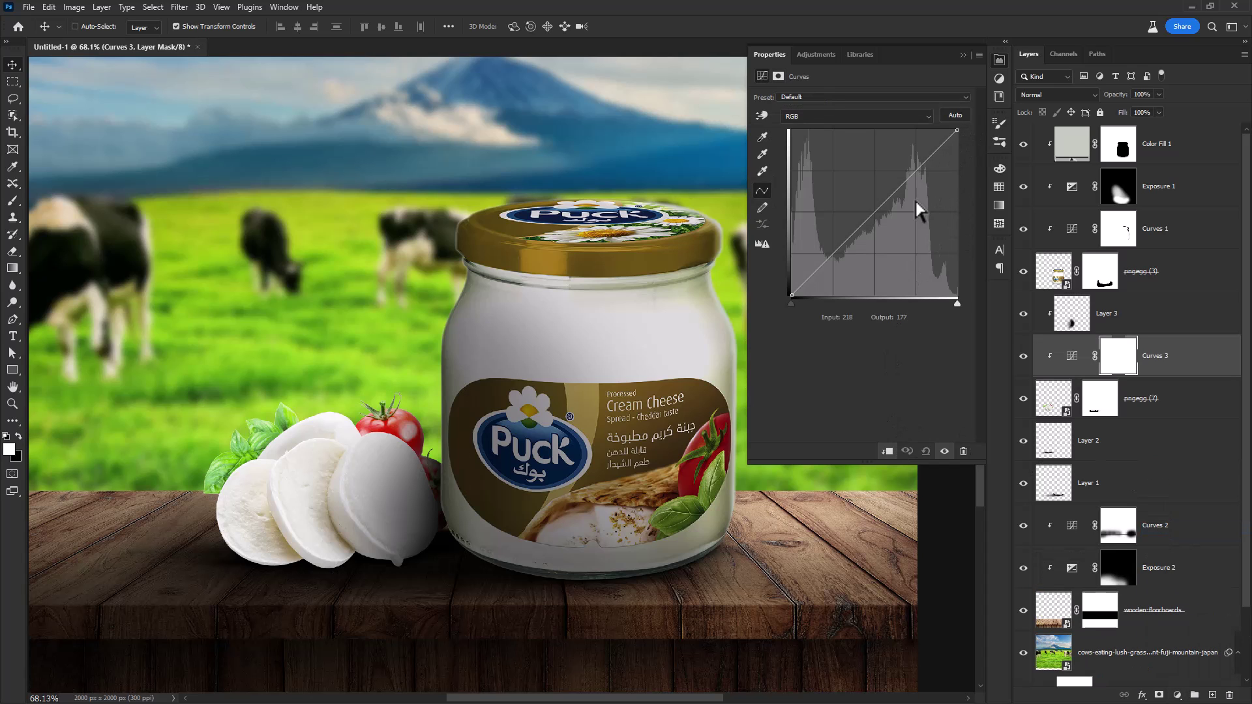
{"action": "left_click_drag", "start_coordinate": [888, 207], "coordinate": [903, 221]}
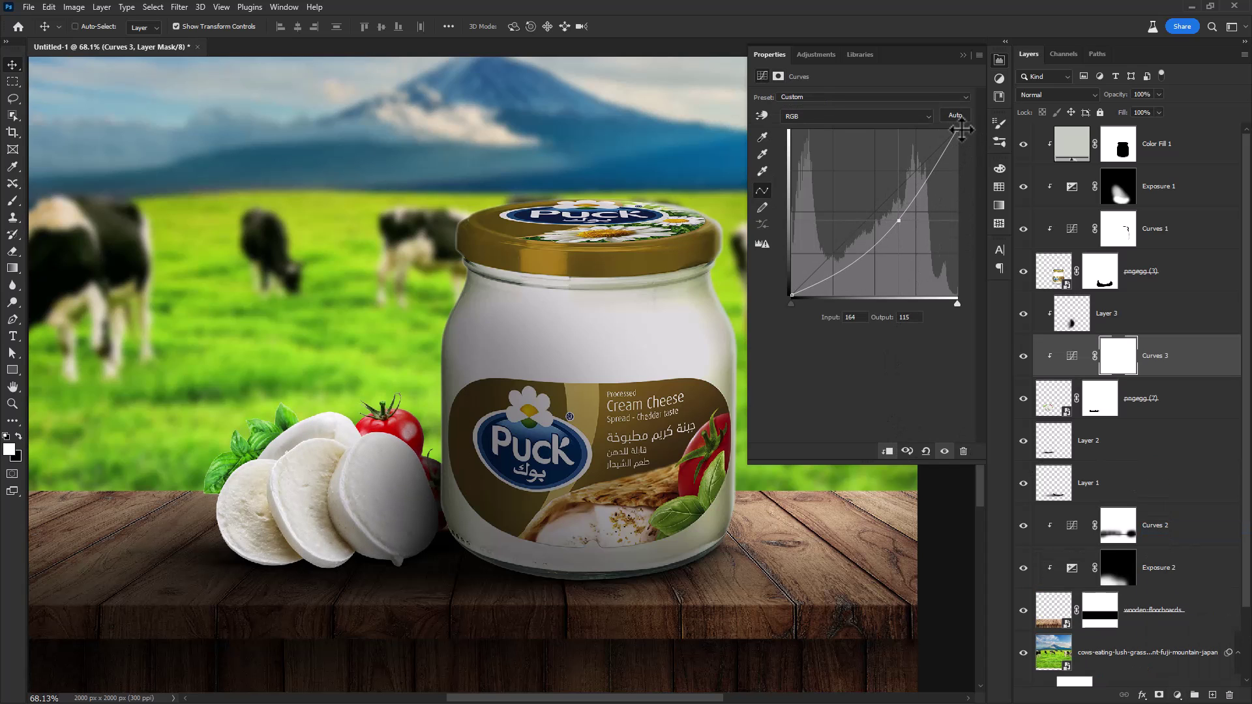
{"action": "left_click_drag", "start_coordinate": [956, 129], "coordinate": [965, 171]}
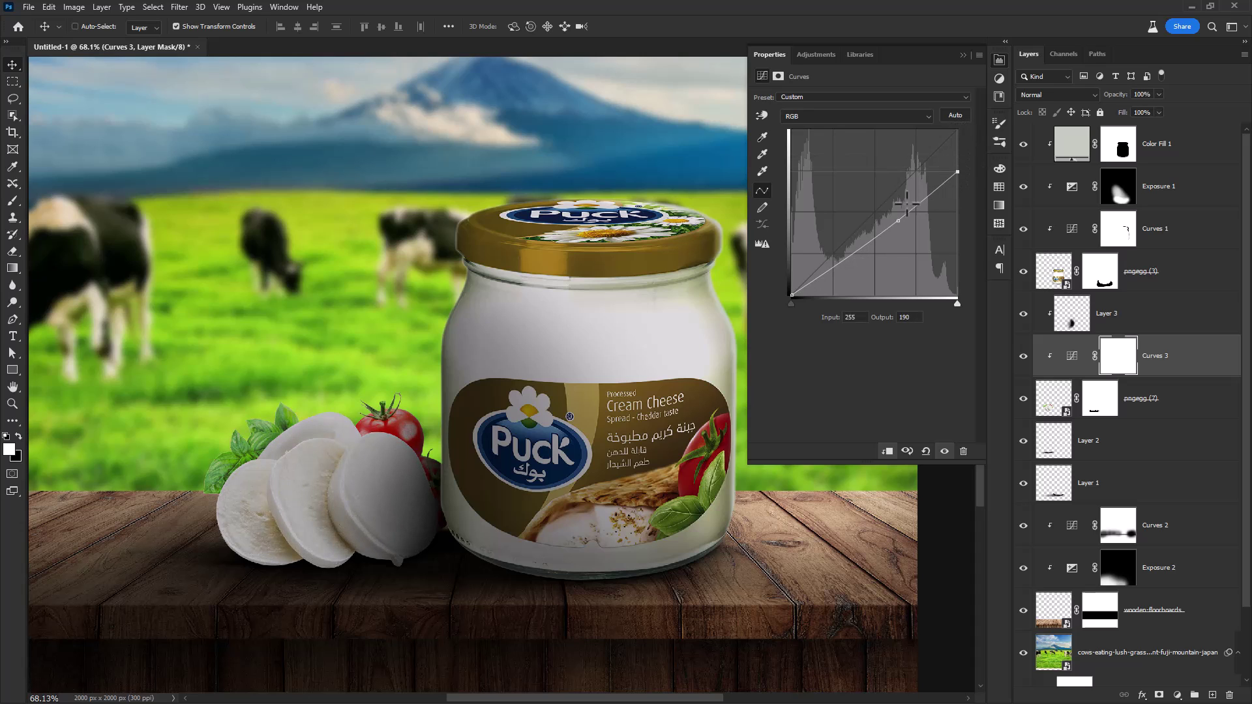
{"action": "left_click_drag", "start_coordinate": [902, 226], "coordinate": [907, 238]}
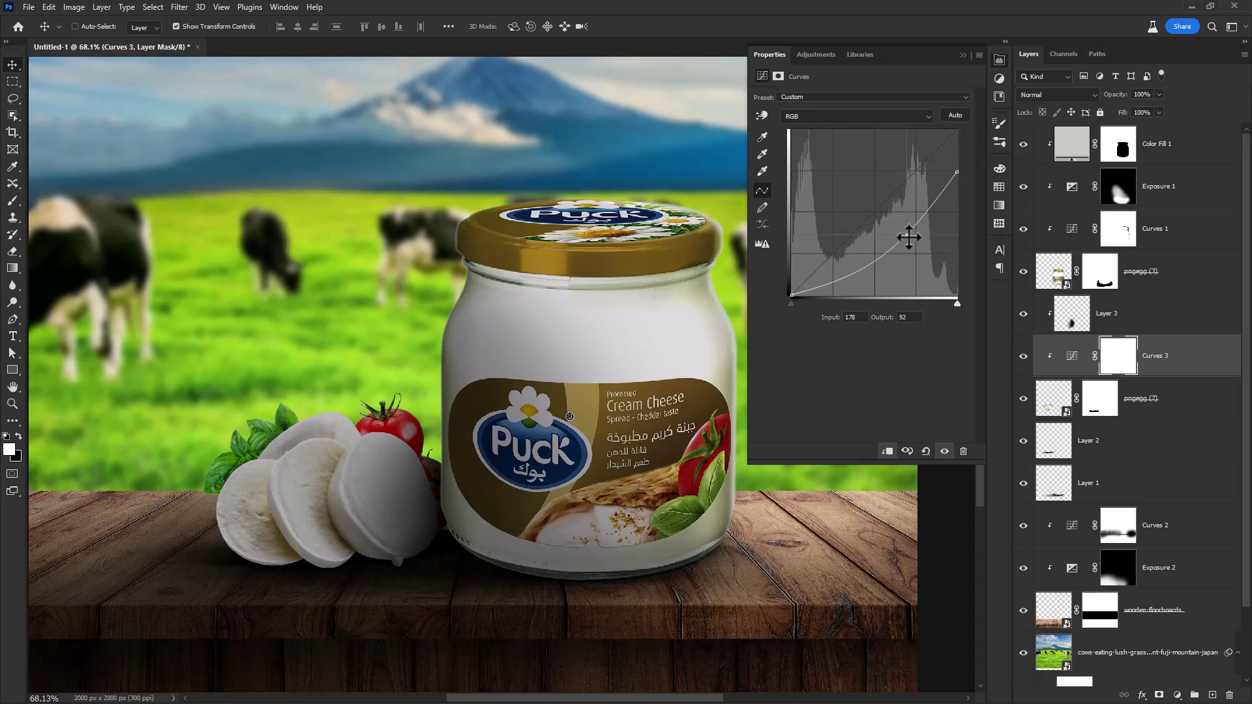
Paint black on the Curves 3 mask along the tomato's upper edge with a soft 21 px brush at 100% opacity
{"action": "left_click", "coordinate": [1120, 360]}
{"action": "scroll", "coordinate": [390, 470], "scroll_direction": "up", "scroll_amount": 2}
{"action": "key", "text": "b"}
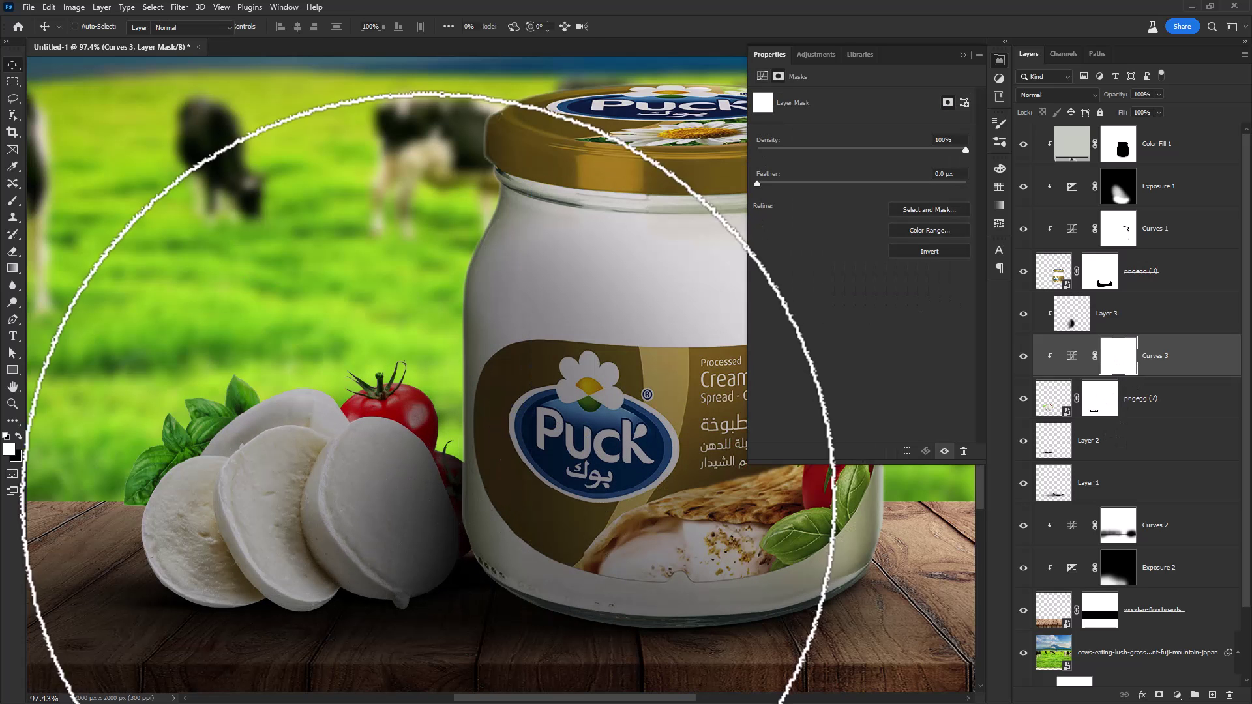
{"action": "scroll", "coordinate": [388, 441], "scroll_direction": "up", "scroll_amount": 2}
{"action": "mouse_move", "coordinate": [440, 429]}
{"action": "left_mouse_down"}
{"action": "mouse_move", "coordinate": [233, 409]}
{"action": "mouse_move", "coordinate": [172, 418]}
{"action": "left_mouse_up"}
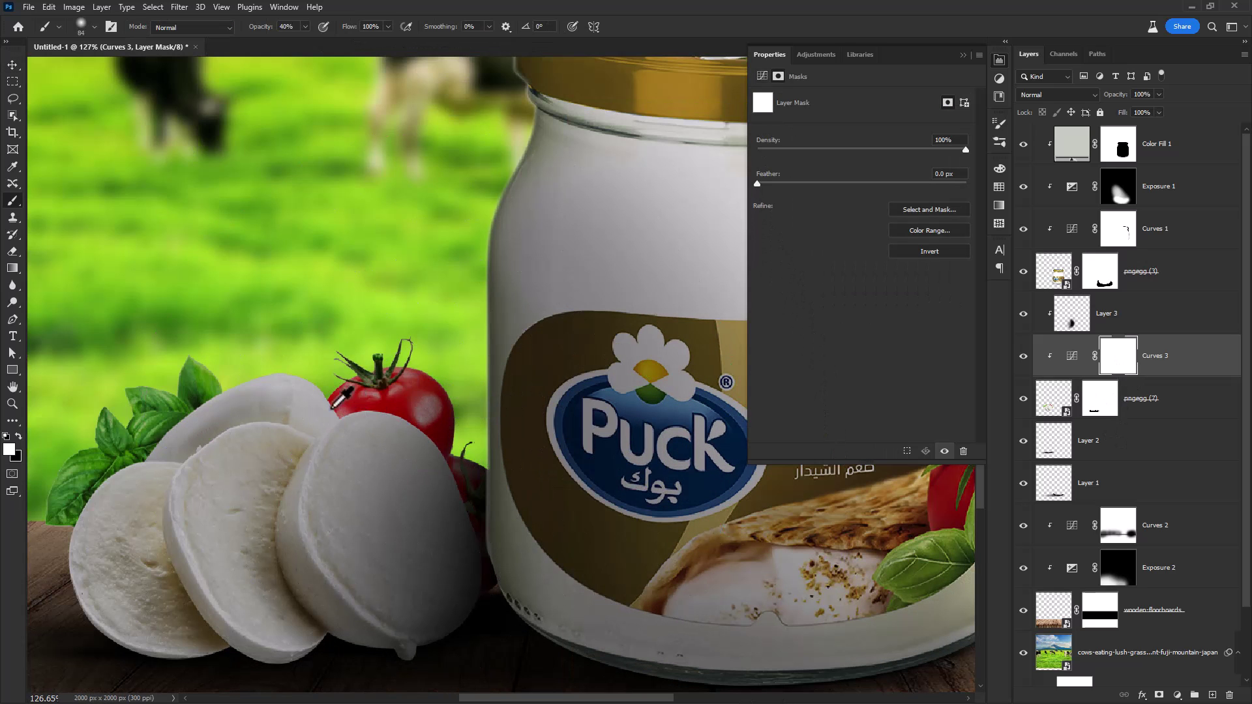
{"action": "scroll", "coordinate": [443, 421], "scroll_direction": "up", "scroll_amount": 2}
{"action": "mouse_move", "coordinate": [459, 392]}
{"action": "left_mouse_down"}
{"action": "mouse_move", "coordinate": [427, 356]}
{"action": "mouse_move", "coordinate": [427, 390]}
{"action": "left_mouse_up"}
{"action": "left_click_drag", "start_coordinate": [262, 28], "coordinate": [386, 157]}
{"action": "left_click_drag", "start_coordinate": [465, 422], "coordinate": [452, 423]}
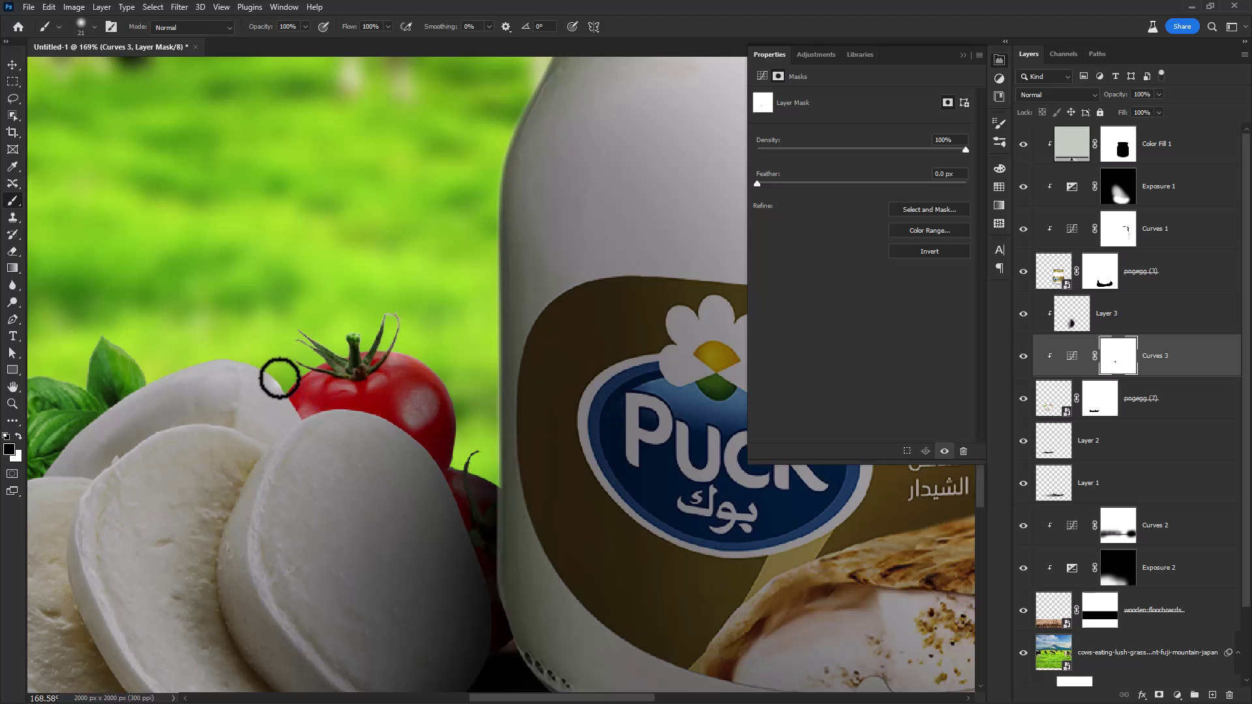
Restore bright rims on the back mozzarella slice and basil leaves by painting black on the Curves 3 mask with the 21 px brush
{"action": "mouse_move", "coordinate": [225, 371]}
{"action": "left_mouse_down"}
{"action": "mouse_move", "coordinate": [333, 406]}
{"action": "mouse_move", "coordinate": [273, 397]}
{"action": "mouse_move", "coordinate": [246, 412]}
{"action": "mouse_move", "coordinate": [377, 418]}
{"action": "mouse_move", "coordinate": [313, 367]}
{"action": "left_mouse_up"}
{"action": "scroll", "coordinate": [333, 408], "scroll_direction": "up", "scroll_amount": 3}
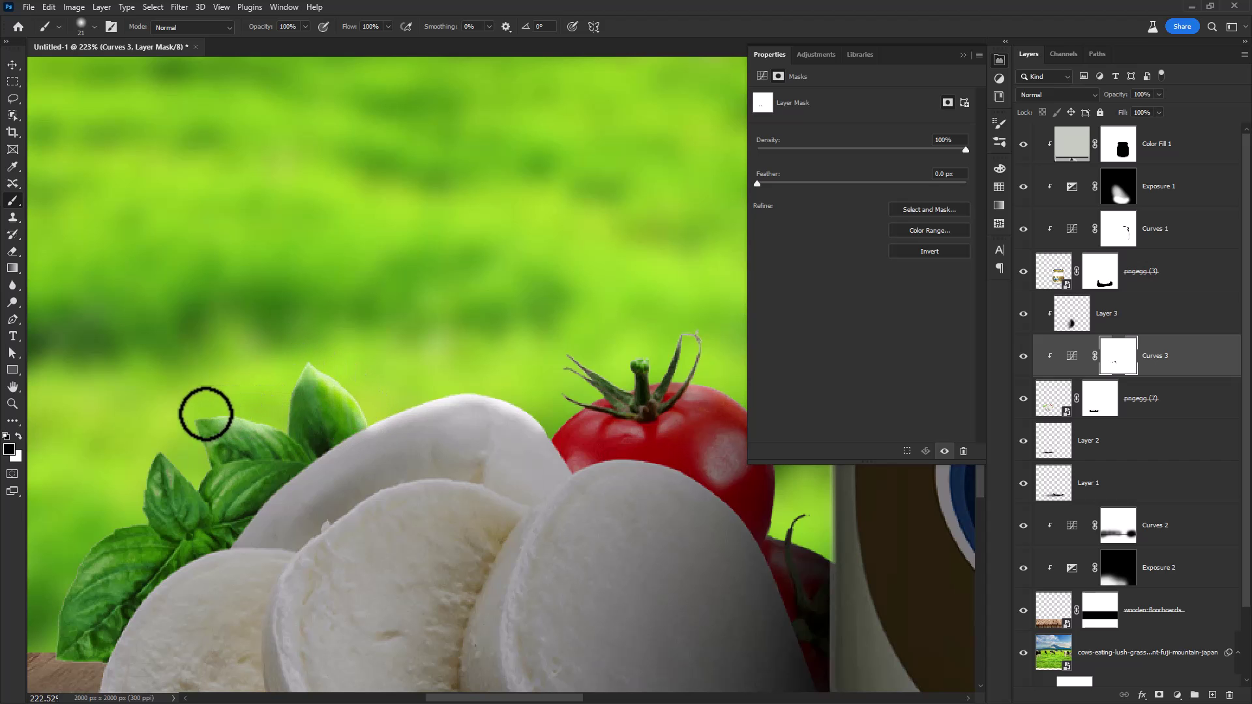
{"action": "left_click_drag", "start_coordinate": [235, 435], "coordinate": [381, 405]}
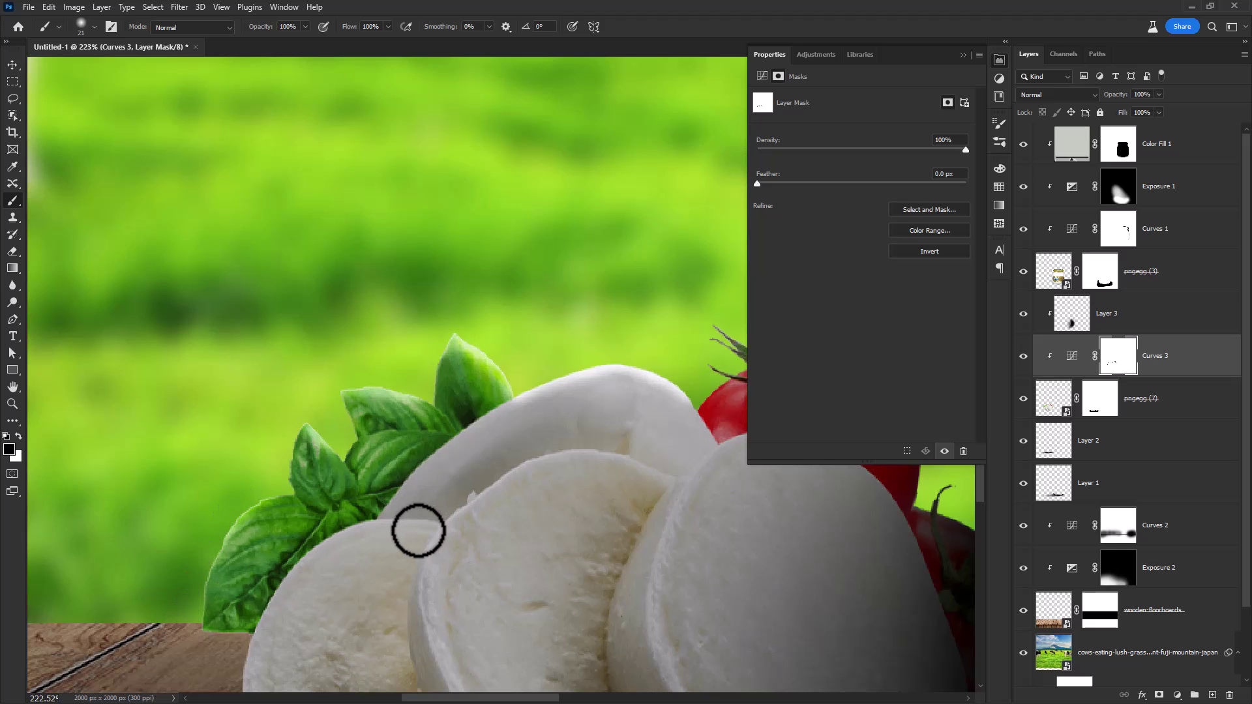
Brighten the leftmost slice's top rim with a 14 px black brush on the Curves 3 mask and clean the surrounding spill with white
{"action": "scroll", "coordinate": [408, 528], "scroll_direction": "up", "scroll_amount": 4}
{"action": "right_click", "coordinate": [411, 532], "text": "alt"}
{"action": "mouse_move", "coordinate": [409, 521]}
{"action": "left_mouse_down"}
{"action": "mouse_move", "coordinate": [310, 534]}
{"action": "mouse_move", "coordinate": [252, 574]}
{"action": "left_mouse_up"}
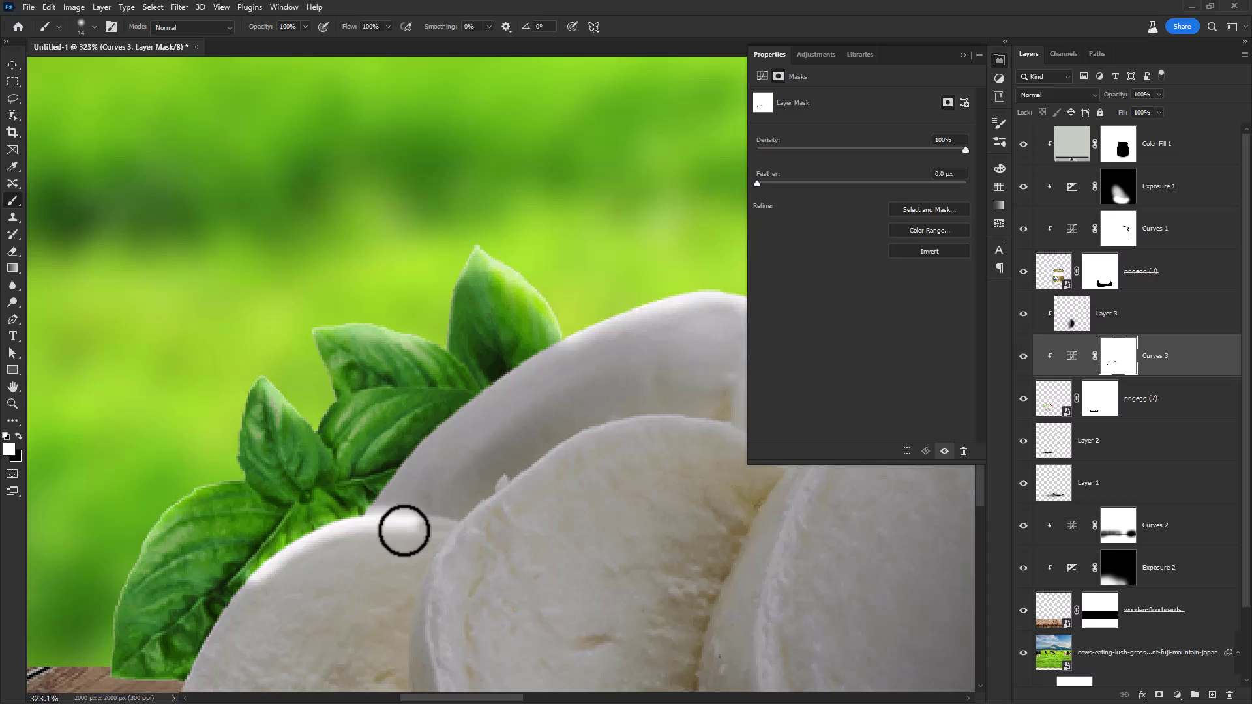
{"action": "left_click_drag", "start_coordinate": [404, 531], "coordinate": [357, 546]}
{"action": "left_click_drag", "start_coordinate": [433, 512], "coordinate": [344, 507]}
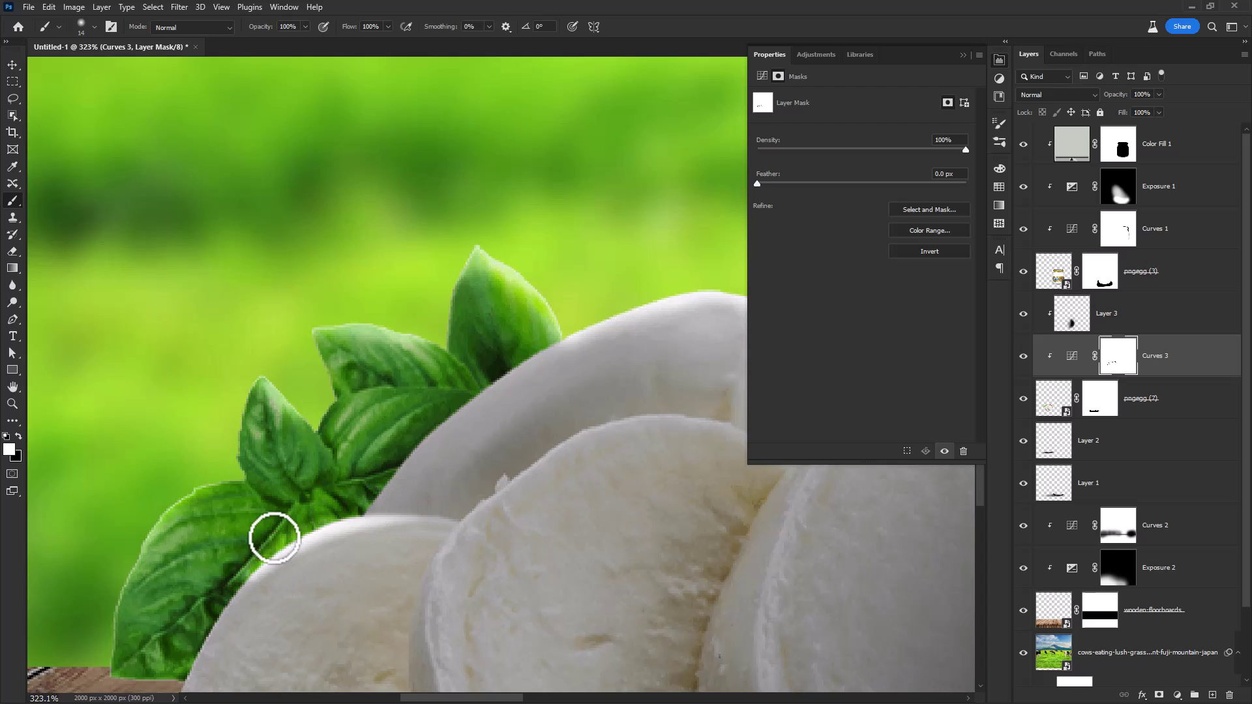
{"action": "left_click_drag", "start_coordinate": [274, 538], "coordinate": [236, 592]}
Brighten the middle slice's top rim on the Curves 3 mask in black and remove the glow behind it with white
{"action": "left_click_drag", "start_coordinate": [616, 475], "coordinate": [464, 497]}
{"action": "key", "text": "x"}
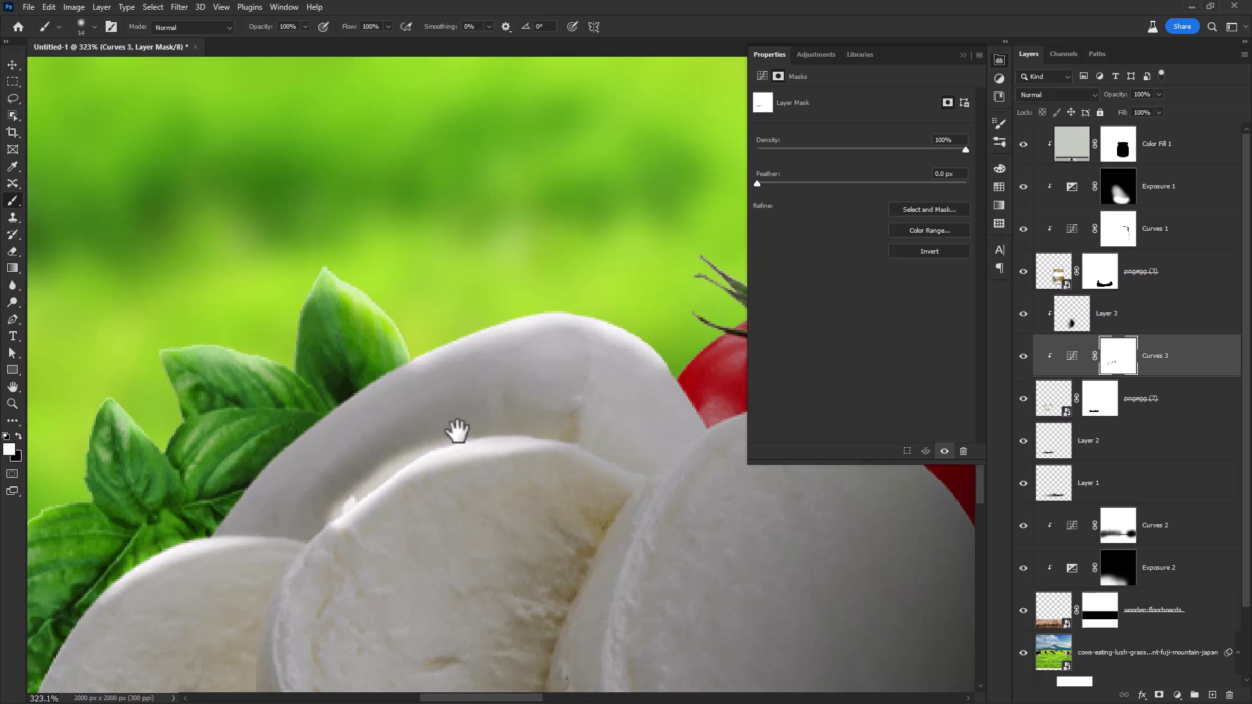
{"action": "mouse_move", "coordinate": [415, 452]}
{"action": "left_mouse_down"}
{"action": "mouse_move", "coordinate": [330, 516]}
{"action": "mouse_move", "coordinate": [318, 553]}
{"action": "left_mouse_up"}
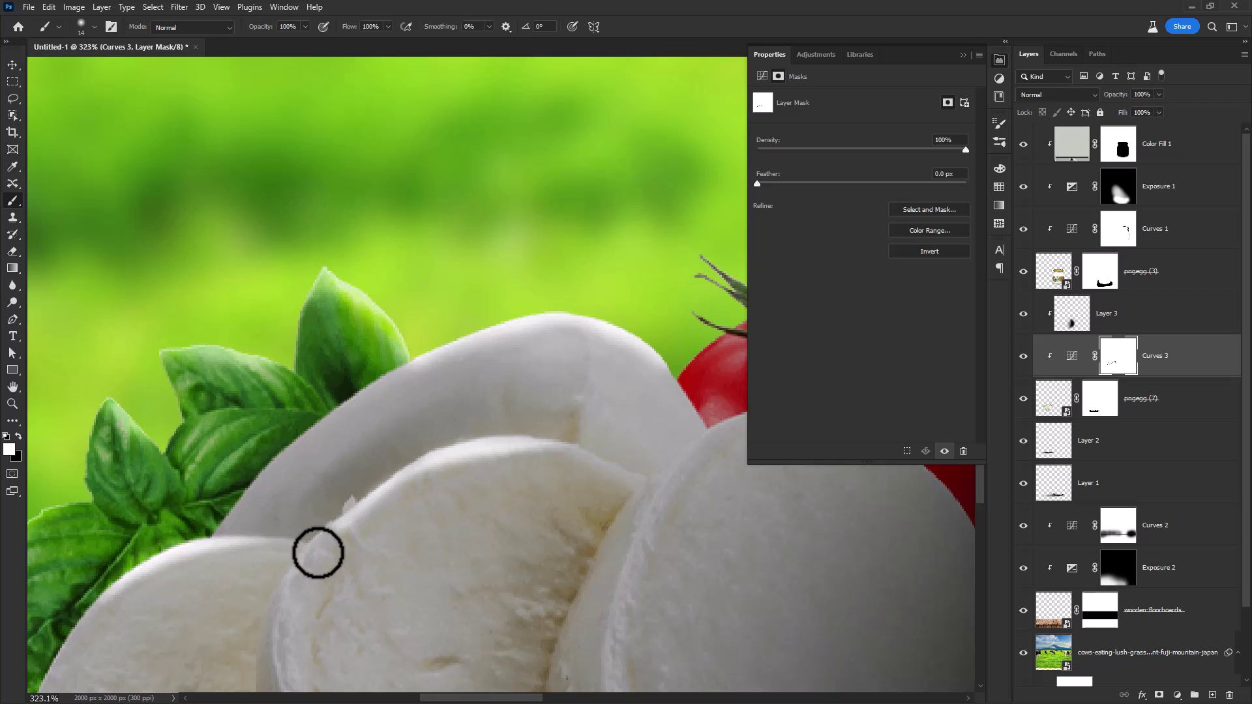
{"action": "left_click_drag", "start_coordinate": [370, 513], "coordinate": [325, 548]}
{"action": "scroll", "coordinate": [466, 481], "scroll_direction": "down", "scroll_amount": 5}
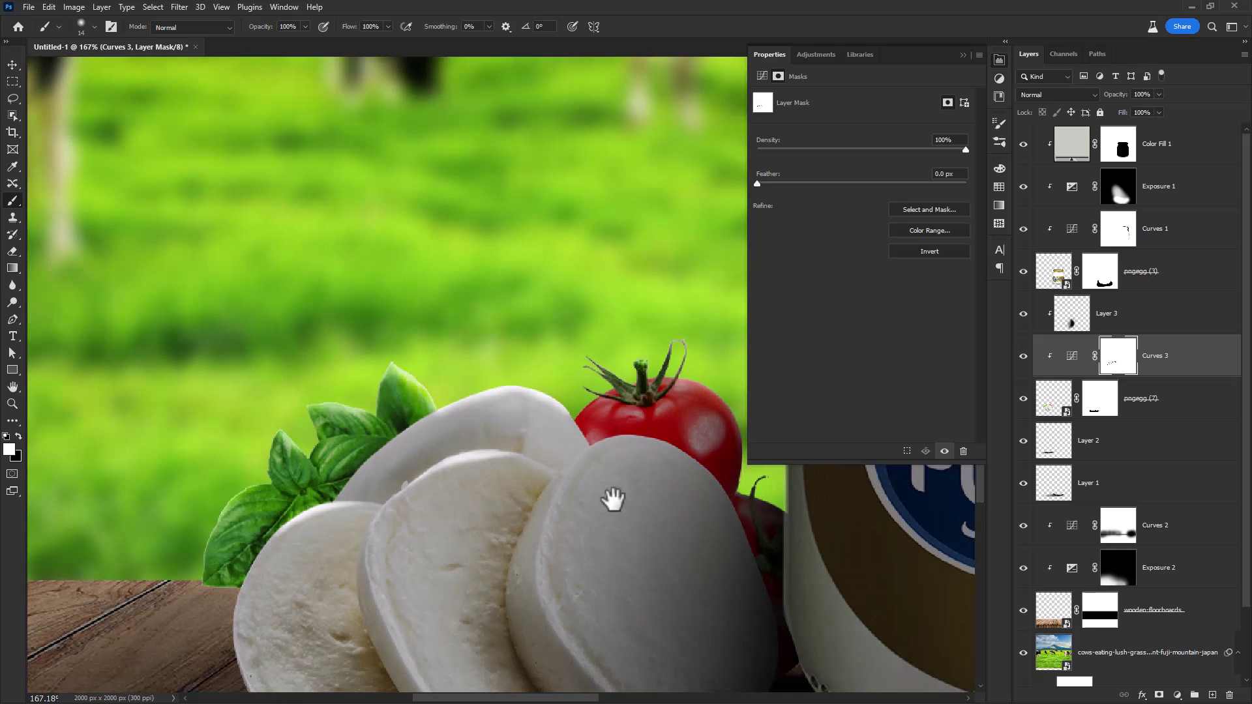
{"action": "left_click_drag", "start_coordinate": [613, 500], "coordinate": [456, 380]}
{"action": "scroll", "coordinate": [350, 384], "scroll_direction": "down", "scroll_amount": 5}
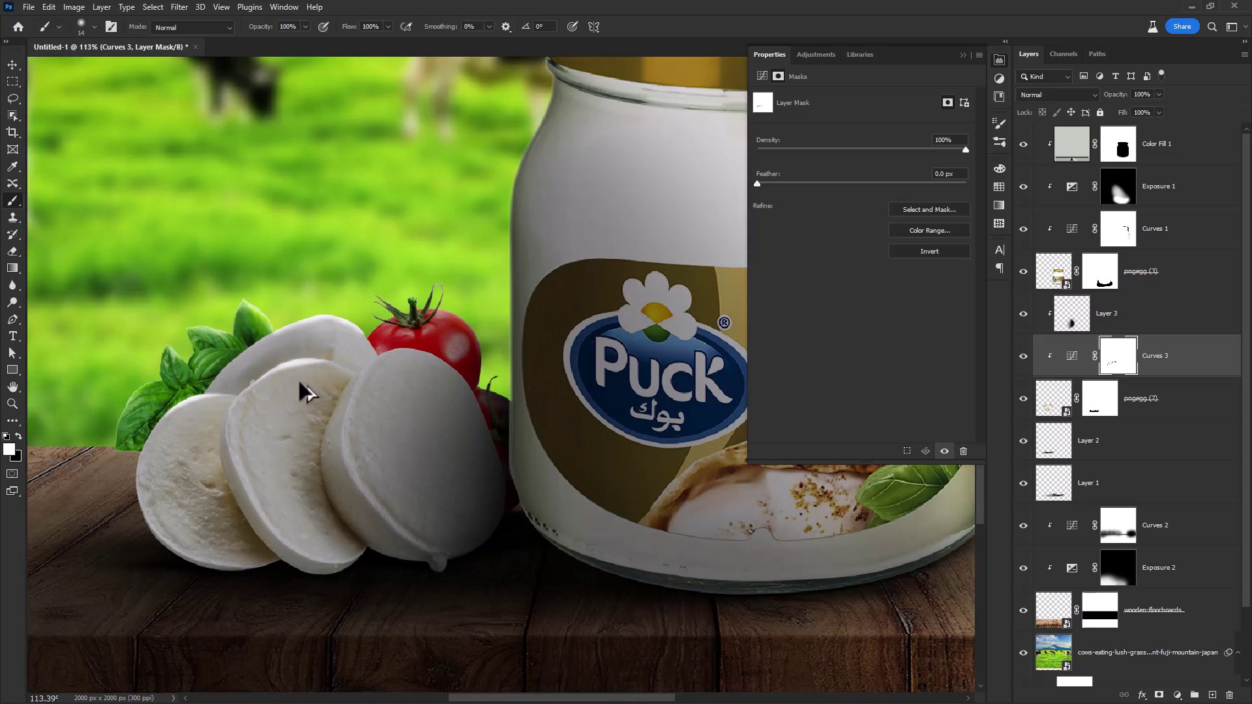
{"action": "scroll", "coordinate": [304, 386], "scroll_direction": "down", "scroll_amount": 2}
{"action": "scroll", "coordinate": [304, 386], "scroll_direction": "up", "scroll_amount": 6}
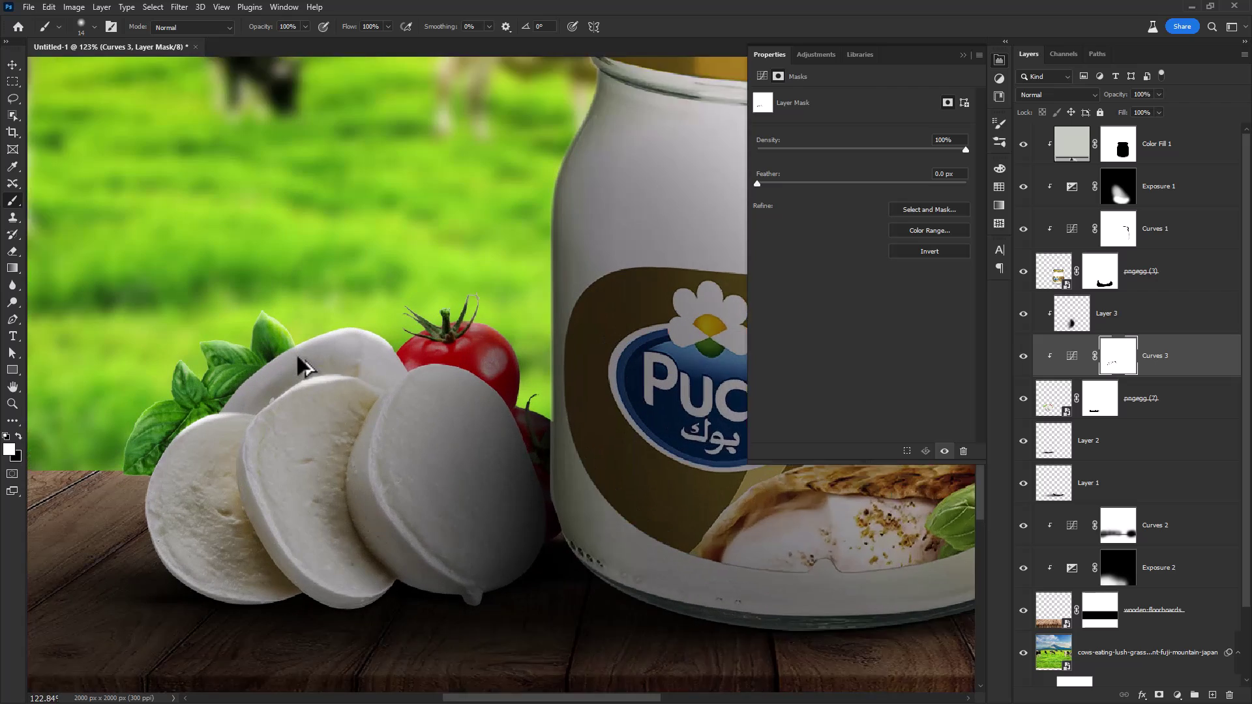
Soften the rim highlights across the mozzarella slices and basil by painting black on the Curves 3 mask with a soft brush up to 111 px at 27% opacity
{"action": "right_click", "coordinate": [294, 374]}
{"action": "double_click", "coordinate": [348, 407]}
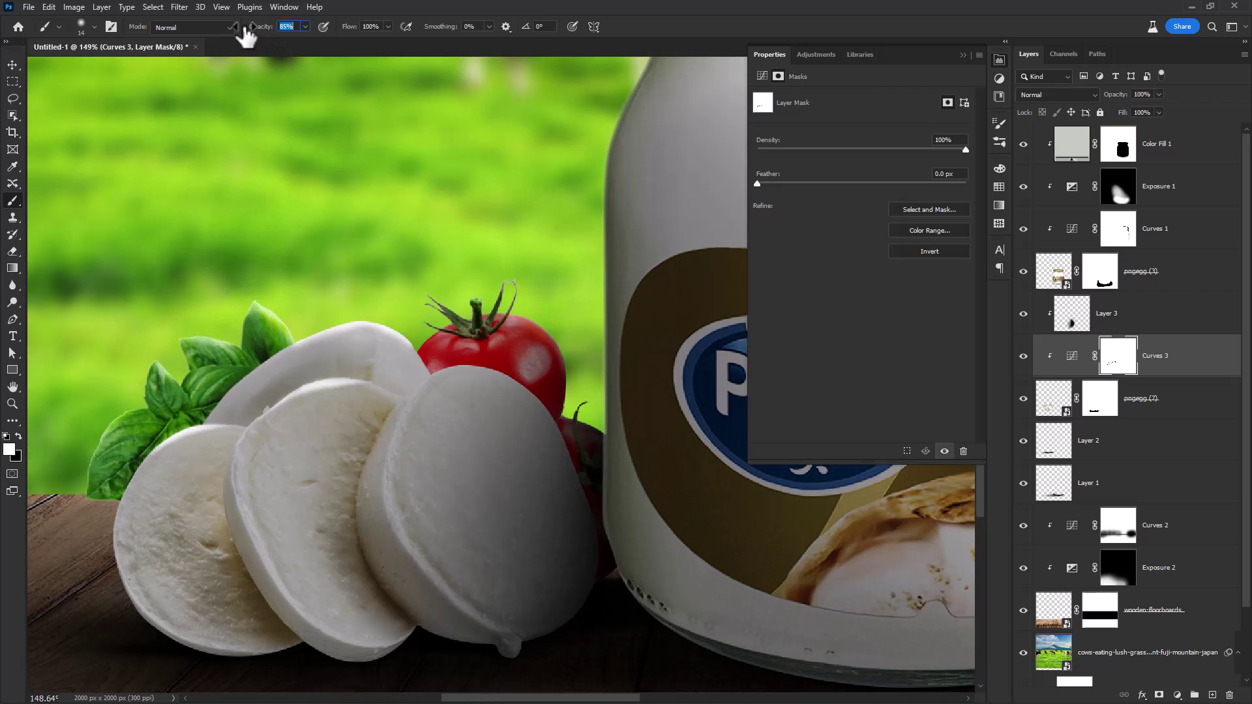
{"action": "scroll", "coordinate": [377, 332], "scroll_direction": "up", "scroll_amount": 3}
{"action": "left_click_drag", "start_coordinate": [392, 354], "coordinate": [423, 361]}
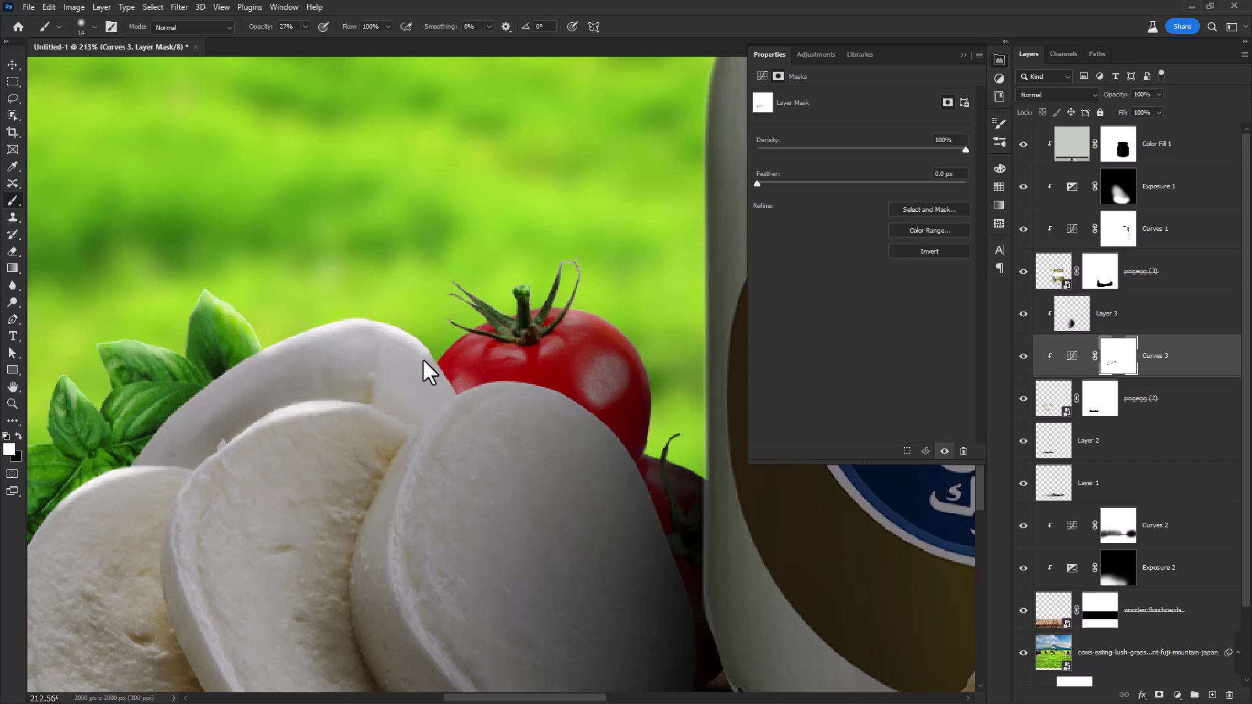
{"action": "key", "text": "ctrl+z"}
{"action": "key", "text": "x"}
{"action": "mouse_move", "coordinate": [567, 309]}
{"action": "left_mouse_down"}
{"action": "mouse_move", "coordinate": [482, 299]}
{"action": "mouse_move", "coordinate": [342, 317]}
{"action": "mouse_move", "coordinate": [353, 338]}
{"action": "mouse_move", "coordinate": [242, 329]}
{"action": "left_mouse_up"}
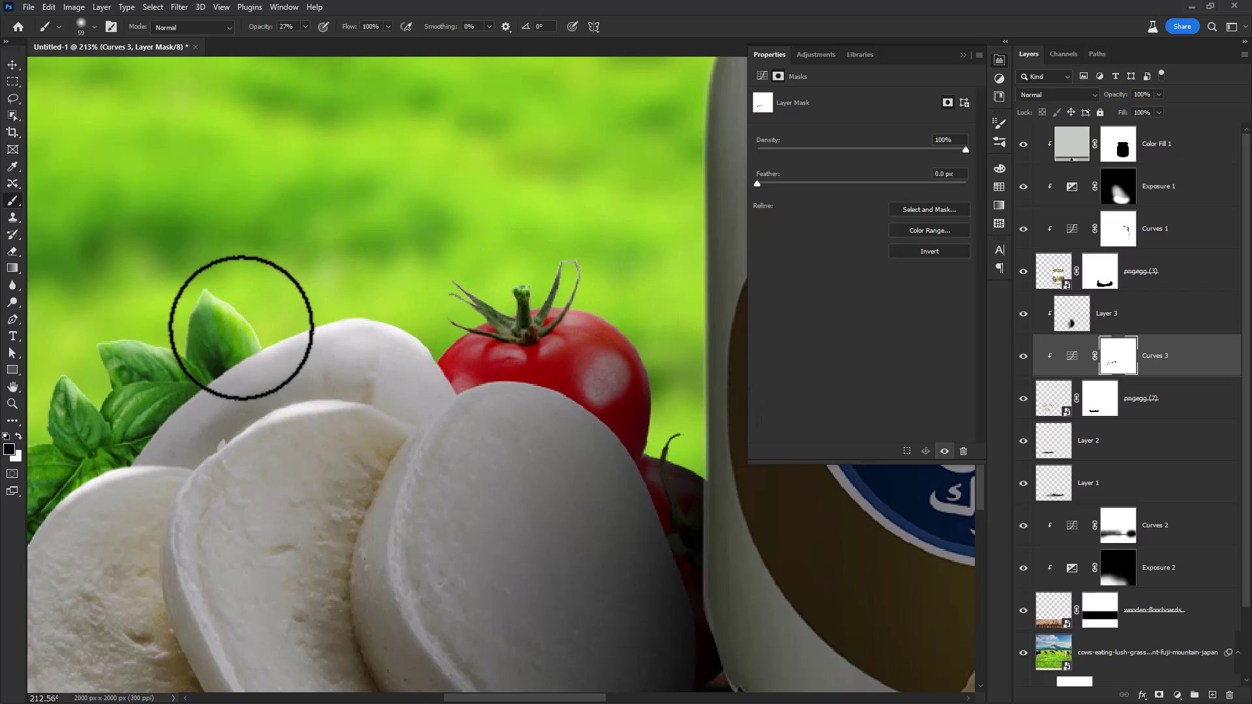
{"action": "scroll", "coordinate": [190, 349], "scroll_direction": "down", "scroll_amount": 4}
{"action": "left_click_drag", "start_coordinate": [275, 384], "coordinate": [433, 377]}
{"action": "mouse_move", "coordinate": [372, 353]}
{"action": "left_mouse_down"}
{"action": "mouse_move", "coordinate": [406, 352]}
{"action": "mouse_move", "coordinate": [271, 353]}
{"action": "mouse_move", "coordinate": [201, 425]}
{"action": "left_mouse_up"}
{"action": "mouse_move", "coordinate": [473, 355]}
{"action": "left_mouse_down"}
{"action": "mouse_move", "coordinate": [215, 462]}
{"action": "mouse_move", "coordinate": [134, 483]}
{"action": "left_mouse_up"}
{"action": "scroll", "coordinate": [486, 396], "scroll_direction": "down", "scroll_amount": 3}
{"action": "scroll", "coordinate": [496, 398], "scroll_direction": "down", "scroll_amount": 2}
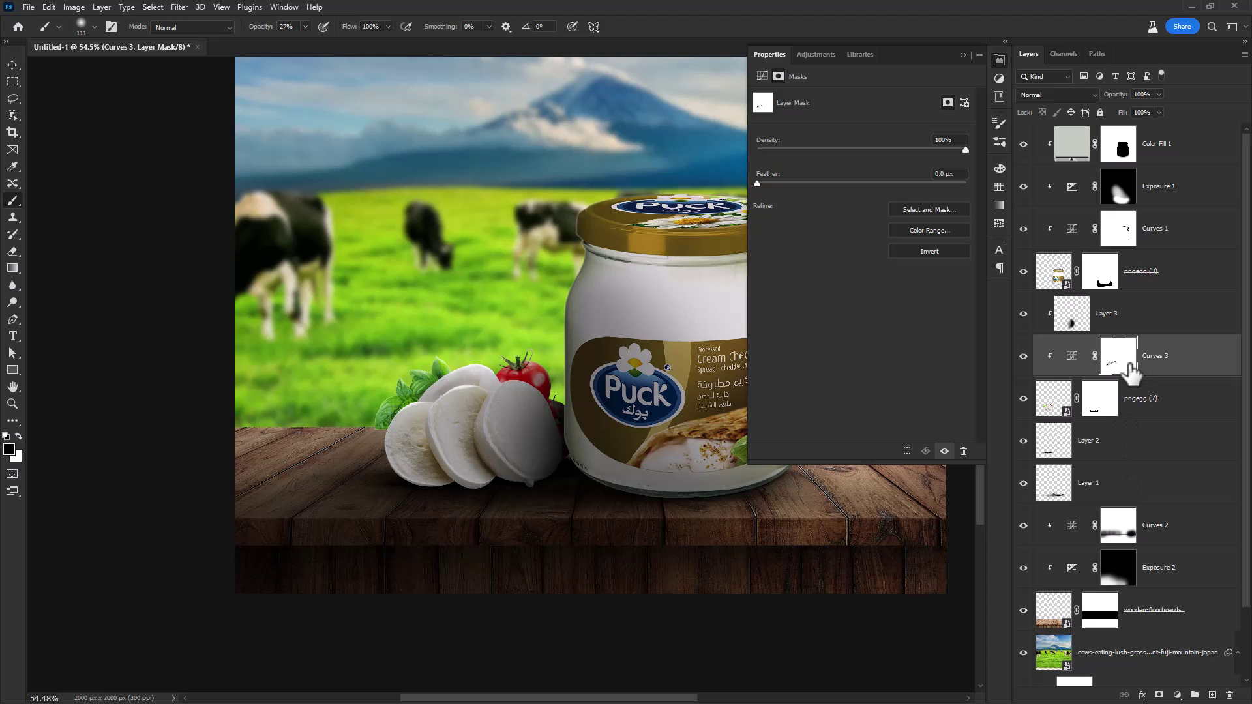
{"action": "left_click_drag", "start_coordinate": [593, 353], "coordinate": [471, 405]}
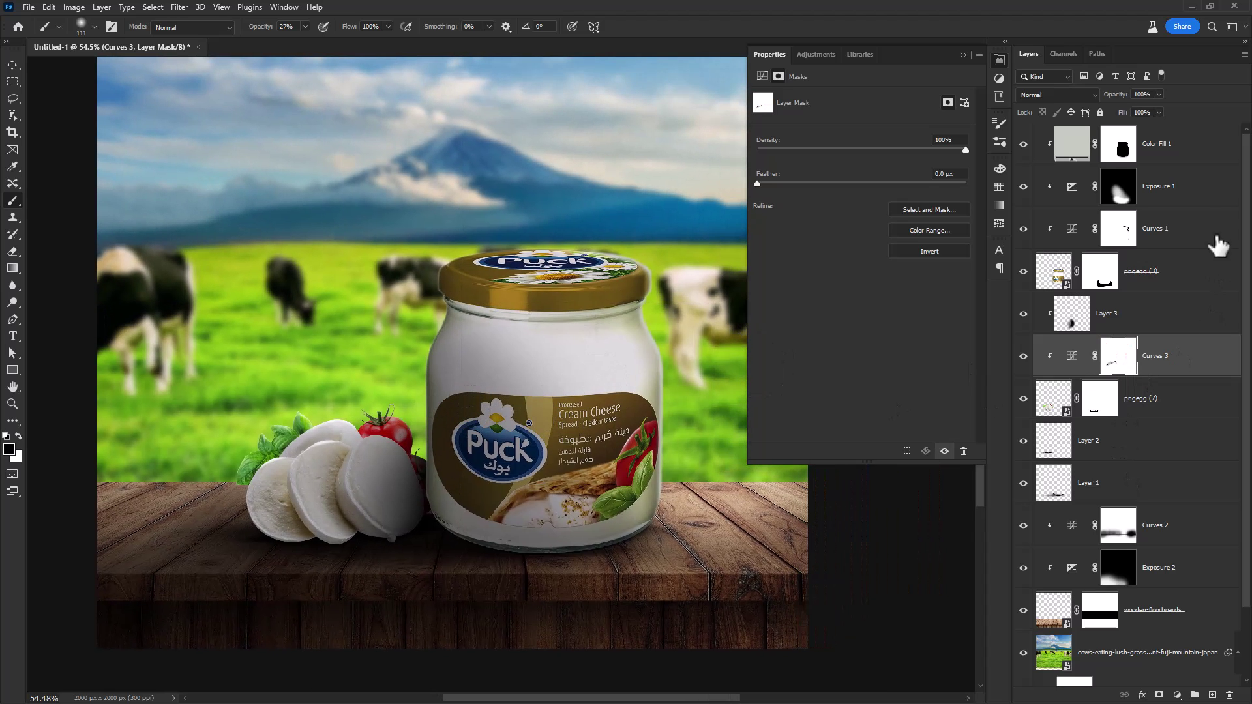
Place pngegg (13).png from the files folder above the Color Fill 1 layer and move it to the canvas's left edge
{"action": "left_click", "coordinate": [1191, 152]}
{"action": "key", "text": "alt+Tab"}
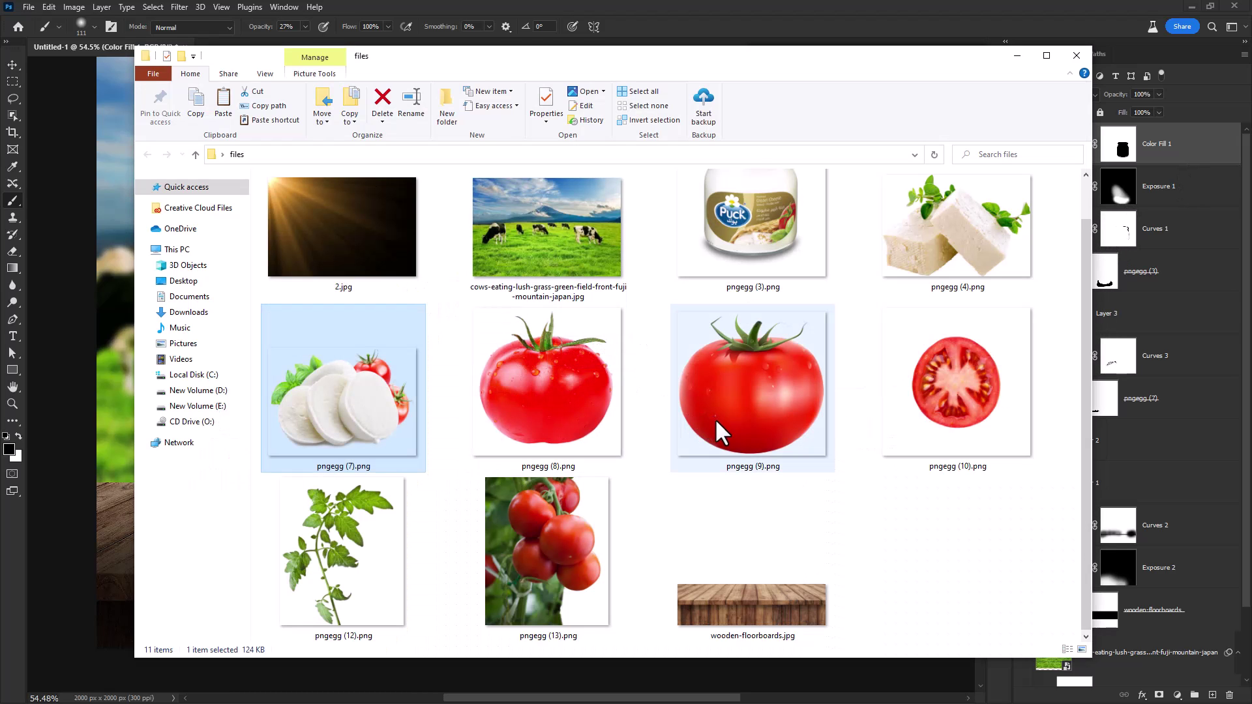
{"action": "left_click_drag", "start_coordinate": [547, 558], "coordinate": [109, 417]}
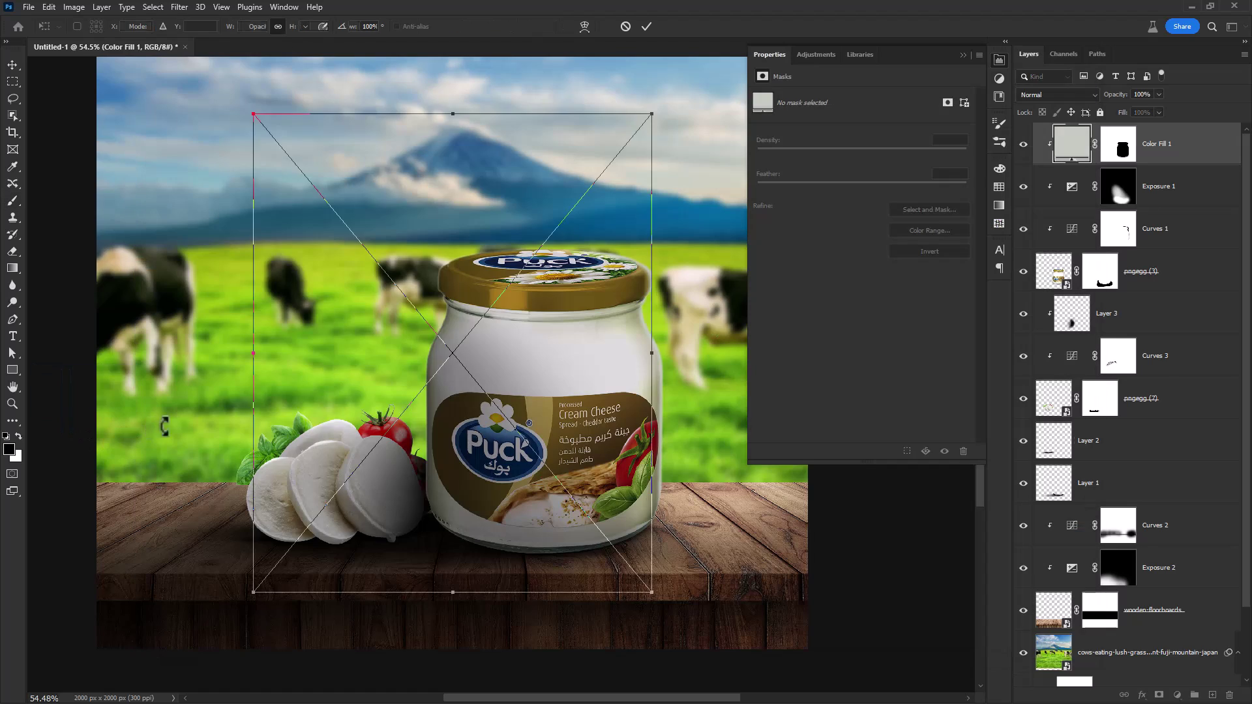
{"action": "left_click_drag", "start_coordinate": [499, 391], "coordinate": [174, 291]}
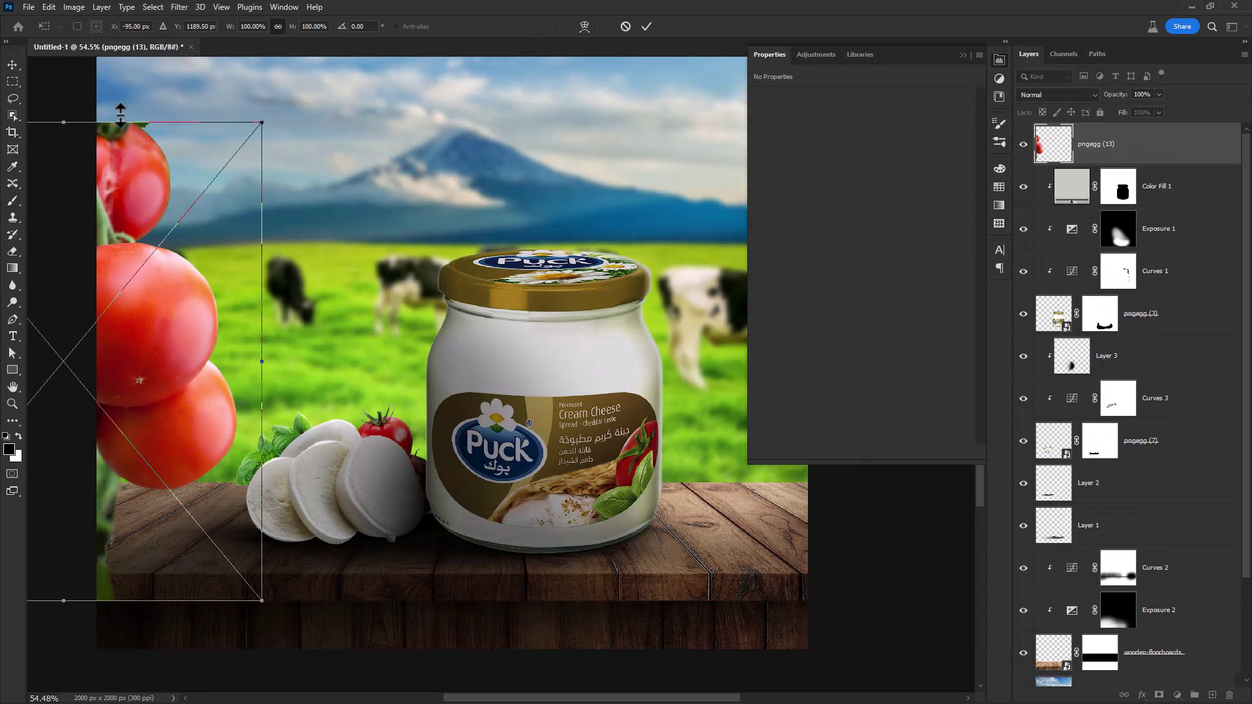
Scale the tomato cluster to 84.74%, rotate it about 12° counter-clockwise and set it partly beyond the canvas's left edge above the mozzarella
{"action": "left_click_drag", "start_coordinate": [117, 121], "coordinate": [120, 51]}
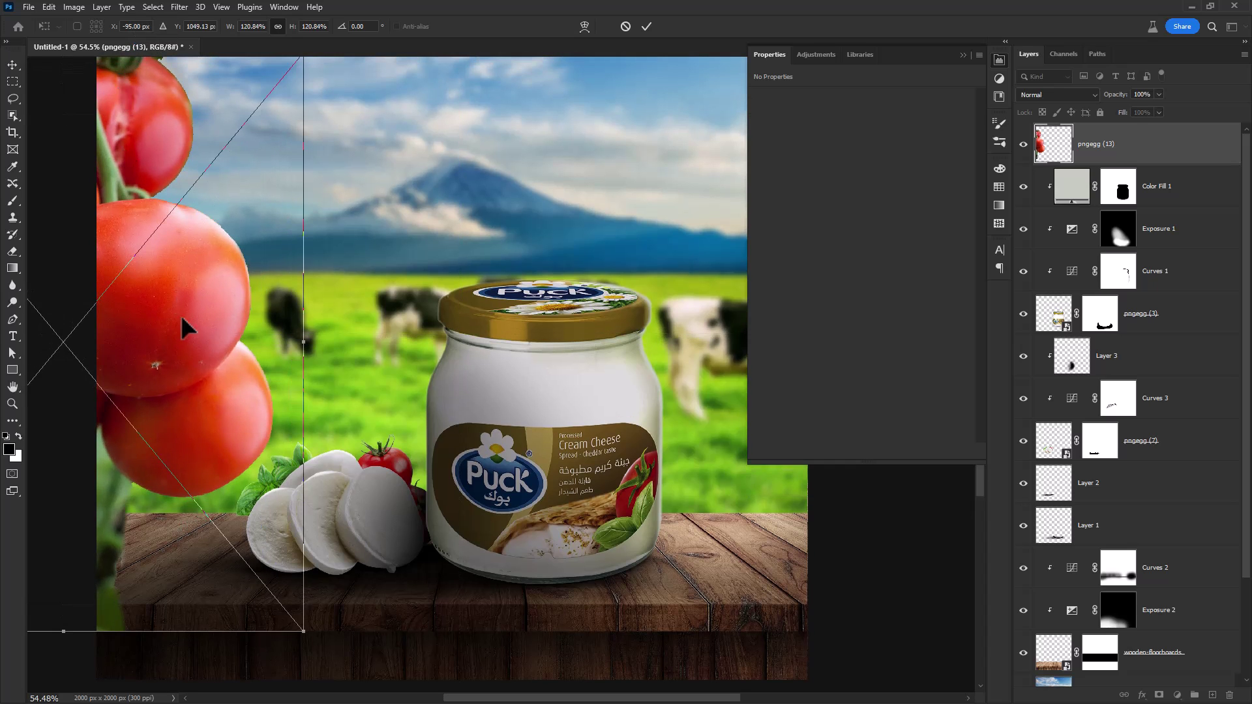
{"action": "left_click_drag", "start_coordinate": [203, 366], "coordinate": [277, 398]}
{"action": "left_click_drag", "start_coordinate": [122, 643], "coordinate": [117, 471]}
{"action": "left_click_drag", "start_coordinate": [140, 397], "coordinate": [156, 507]}
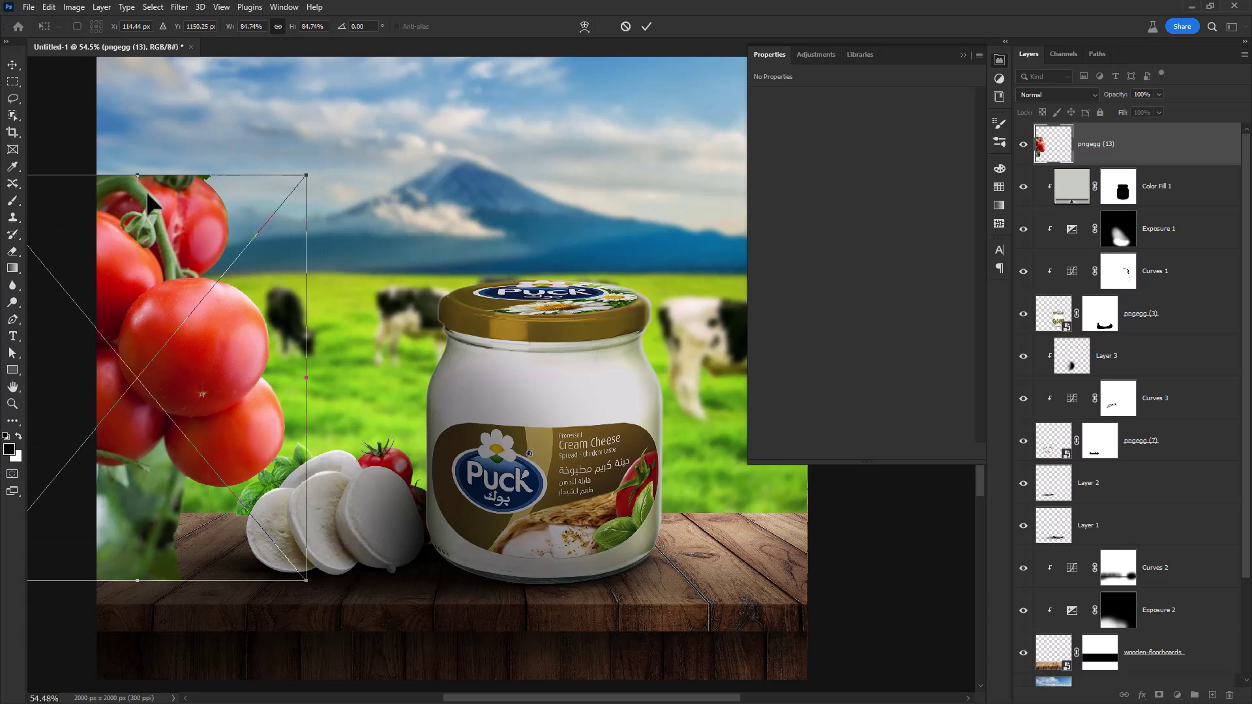
{"action": "left_click_drag", "start_coordinate": [191, 201], "coordinate": [170, 202]}
{"action": "left_click_drag", "start_coordinate": [331, 322], "coordinate": [315, 278]}
{"action": "left_click_drag", "start_coordinate": [235, 343], "coordinate": [230, 339]}
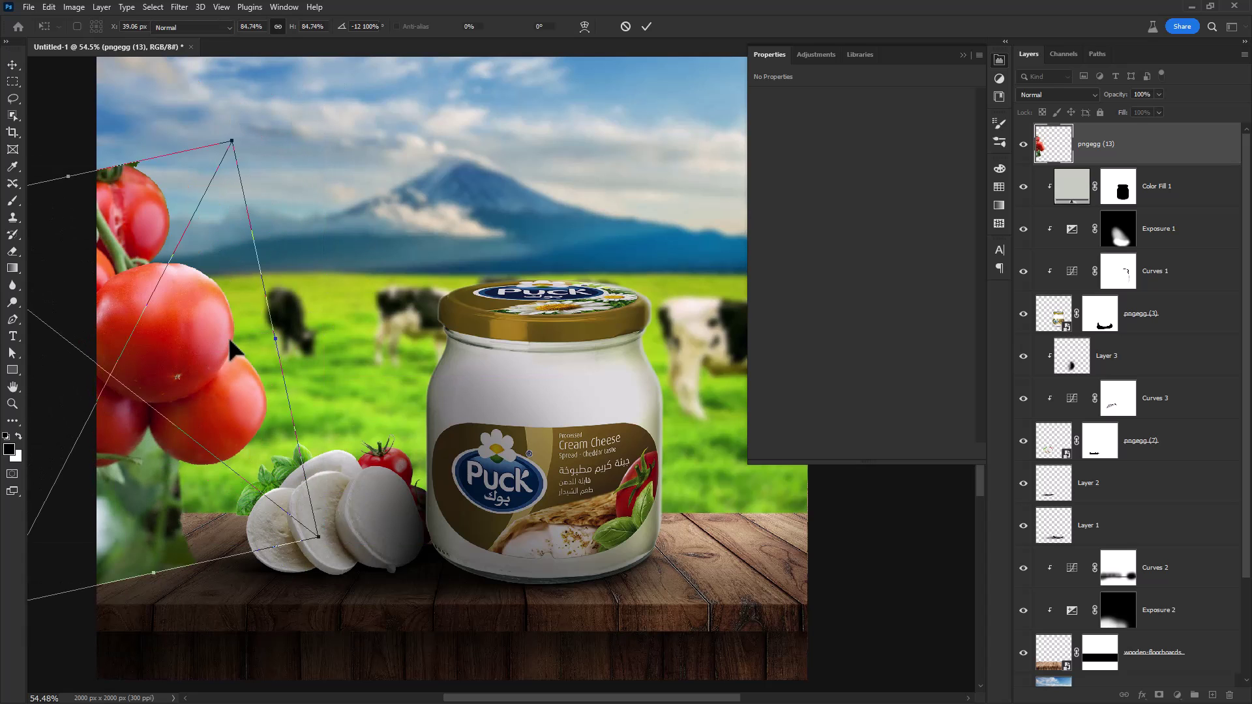
{"action": "key", "text": "Return"}
Add a layer mask to pngegg (13) and hide the background along the lower tomatoes and small stem with a small hard round brush
{"action": "left_click", "coordinate": [1160, 696]}
{"action": "mouse_move", "coordinate": [90, 475]}
{"action": "left_mouse_down"}
{"action": "mouse_move", "coordinate": [279, 475]}
{"action": "mouse_move", "coordinate": [385, 450]}
{"action": "left_mouse_up"}
{"action": "right_click", "coordinate": [298, 479]}
{"action": "double_click", "coordinate": [349, 451]}
{"action": "mouse_move", "coordinate": [277, 450]}
{"action": "left_mouse_down"}
{"action": "mouse_move", "coordinate": [233, 447]}
{"action": "mouse_move", "coordinate": [304, 453]}
{"action": "mouse_move", "coordinate": [250, 451]}
{"action": "mouse_move", "coordinate": [299, 441]}
{"action": "mouse_move", "coordinate": [243, 420]}
{"action": "mouse_move", "coordinate": [170, 358]}
{"action": "mouse_move", "coordinate": [157, 313]}
{"action": "mouse_move", "coordinate": [53, 428]}
{"action": "mouse_move", "coordinate": [236, 395]}
{"action": "left_mouse_up"}
{"action": "scroll", "coordinate": [51, 430], "scroll_direction": "down", "scroll_amount": 3}
{"action": "key", "text": "ctrl+z"}
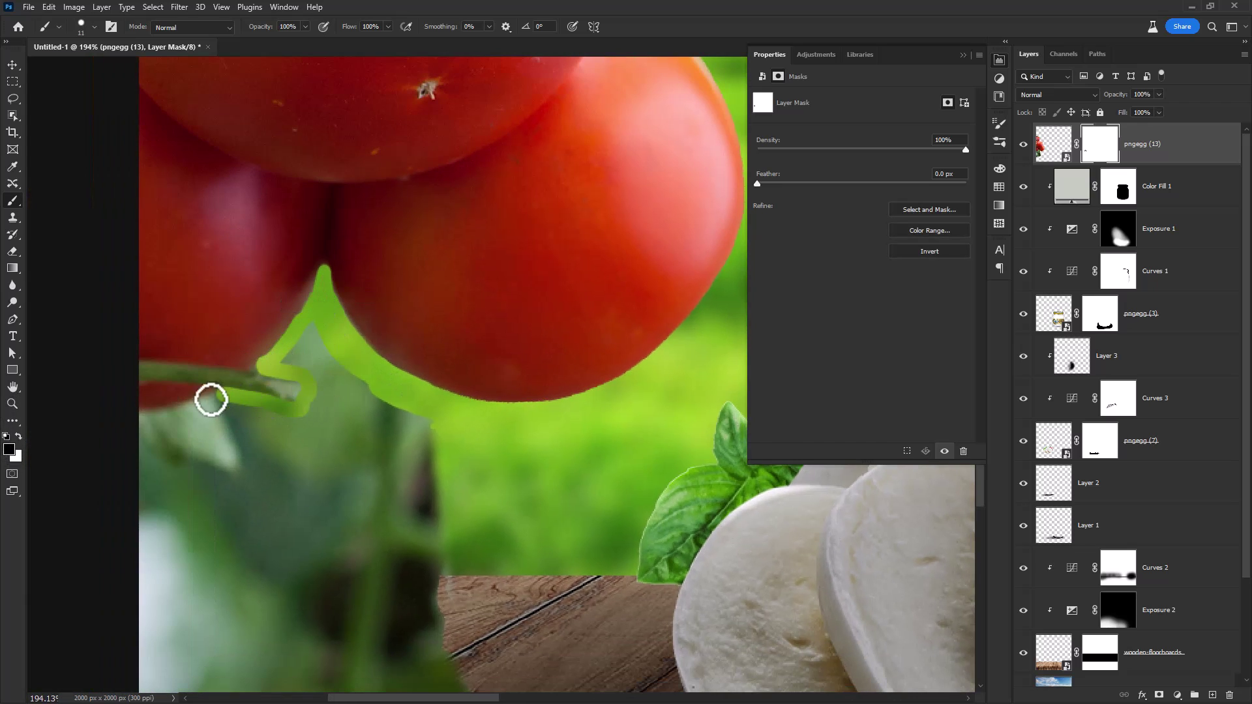
{"action": "left_click_drag", "start_coordinate": [134, 454], "coordinate": [202, 451], "text": "alt"}
{"action": "mouse_move", "coordinate": [319, 307]}
{"action": "left_mouse_down"}
{"action": "mouse_move", "coordinate": [299, 354]}
{"action": "mouse_move", "coordinate": [367, 441]}
{"action": "left_mouse_up"}
Hide the remaining foliage over the table and beside the top tomato on the pngegg (13) mask with a 67 px black brush
{"action": "scroll", "coordinate": [399, 463], "scroll_direction": "down", "scroll_amount": 4}
{"action": "mouse_move", "coordinate": [363, 481]}
{"action": "left_mouse_down", "text": "alt"}
{"action": "mouse_move", "coordinate": [394, 490]}
{"action": "mouse_move", "coordinate": [292, 529]}
{"action": "mouse_move", "coordinate": [346, 457]}
{"action": "mouse_move", "coordinate": [346, 574]}
{"action": "left_mouse_up", "text": "alt"}
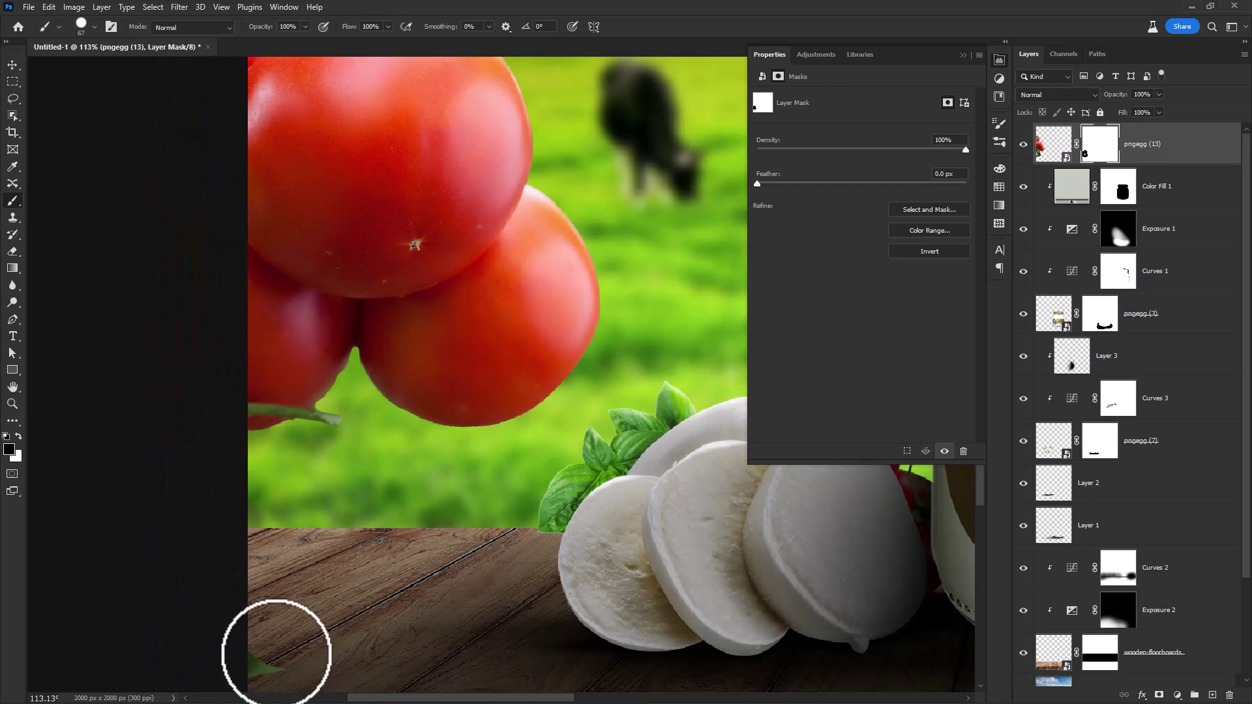
{"action": "left_click_drag", "start_coordinate": [276, 649], "coordinate": [260, 666]}
{"action": "scroll", "coordinate": [340, 241], "scroll_direction": "down", "scroll_amount": 2}
{"action": "left_click_drag", "start_coordinate": [339, 242], "coordinate": [340, 499]}
{"action": "scroll", "coordinate": [341, 166], "scroll_direction": "up", "scroll_amount": 5}
{"action": "mouse_move", "coordinate": [376, 185]}
{"action": "left_mouse_down"}
{"action": "mouse_move", "coordinate": [282, 167]}
{"action": "mouse_move", "coordinate": [170, 221]}
{"action": "left_mouse_up"}
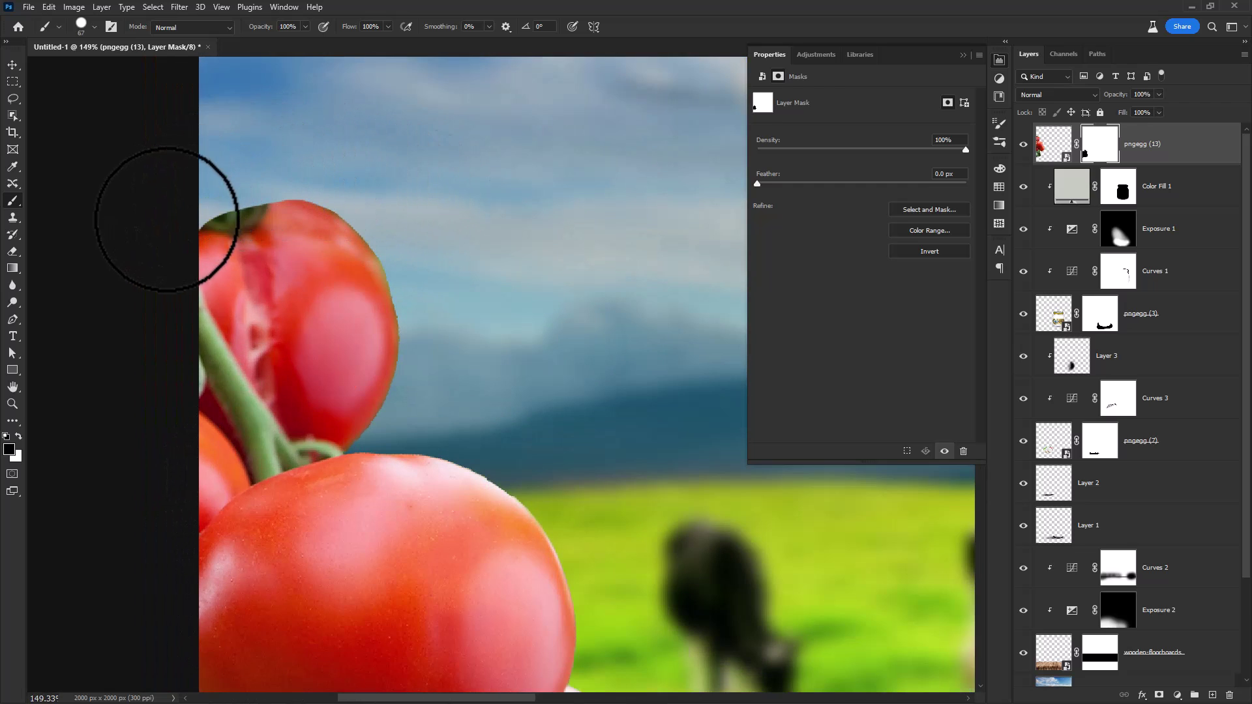
Move the masked tomato cluster slightly left and down so it hangs just above the table's back edge
{"action": "scroll", "coordinate": [189, 253], "scroll_direction": "down", "scroll_amount": 1}
{"action": "scroll", "coordinate": [418, 385], "scroll_direction": "down", "scroll_amount": 6}
{"action": "key", "text": "v"}
{"action": "left_click_drag", "start_coordinate": [452, 463], "coordinate": [428, 465]}
{"action": "scroll", "coordinate": [515, 481], "scroll_direction": "down", "scroll_amount": 3}
{"action": "left_click_drag", "start_coordinate": [503, 482], "coordinate": [340, 331]}
{"action": "left_click_drag", "start_coordinate": [332, 335], "coordinate": [339, 355]}
{"action": "scroll", "coordinate": [350, 337], "scroll_direction": "down", "scroll_amount": 3}
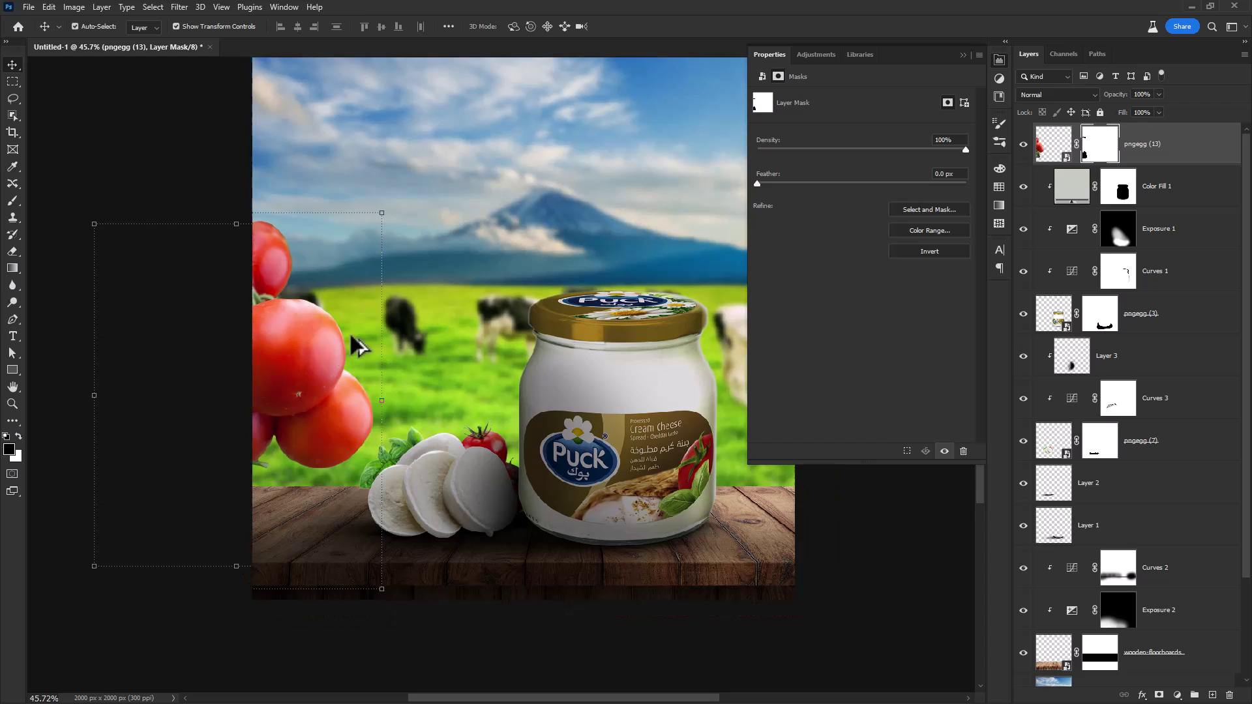
{"action": "left_click_drag", "start_coordinate": [470, 274], "coordinate": [423, 325]}
{"action": "scroll", "coordinate": [297, 357], "scroll_direction": "up", "scroll_amount": 2}
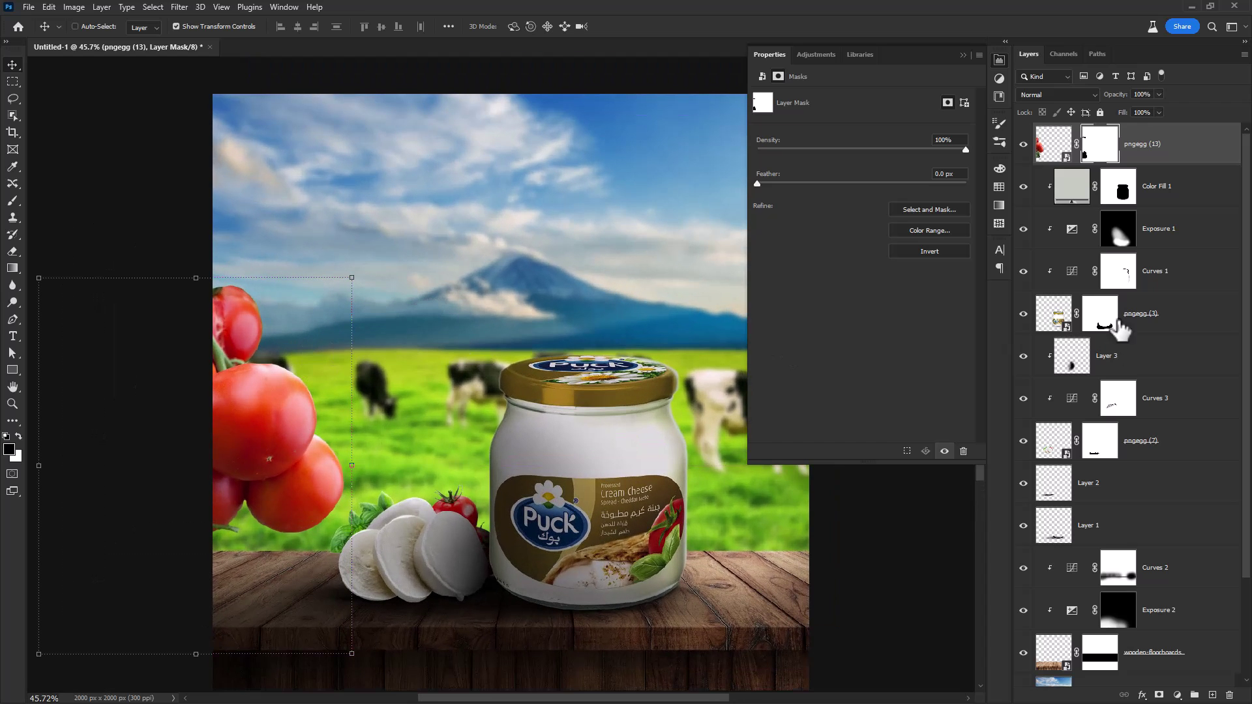
Place pngegg (12).png from the files folder above the tomatoes and rotate the leafy branch 36.96° over the canvas's upper left
{"action": "key", "text": "alt+Tab"}
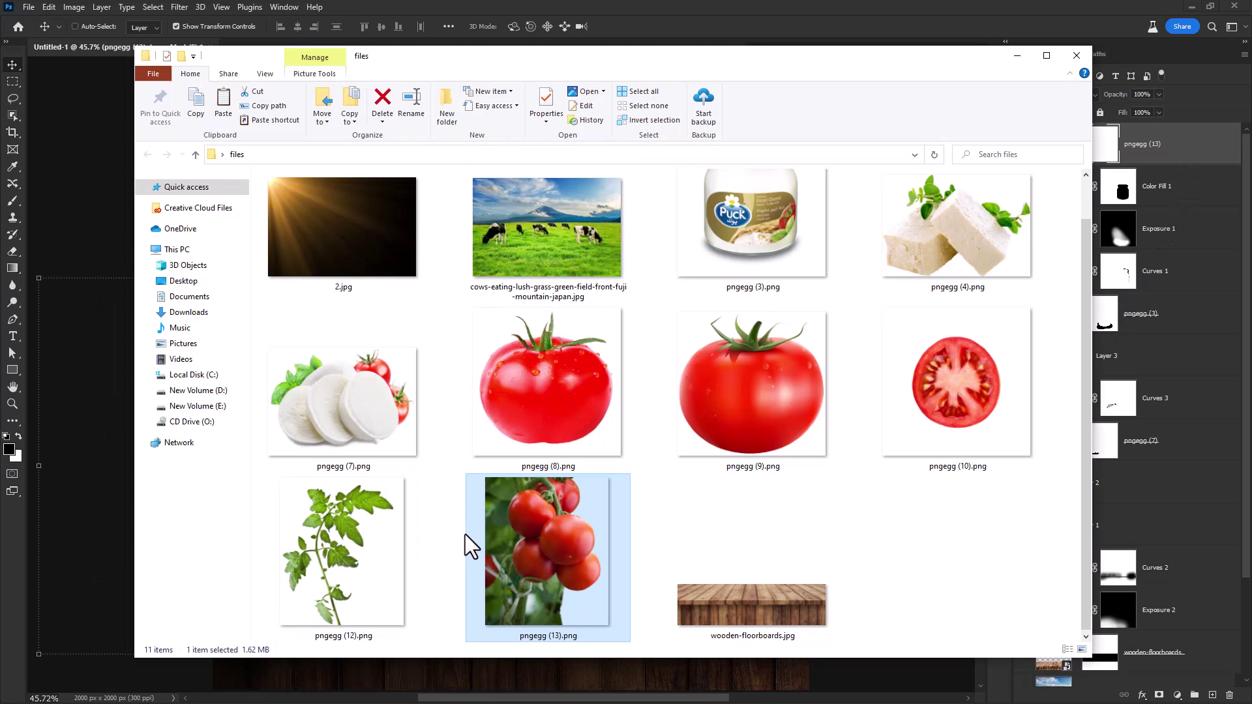
{"action": "left_click_drag", "start_coordinate": [351, 546], "coordinate": [102, 231]}
{"action": "left_click_drag", "start_coordinate": [692, 425], "coordinate": [463, 388]}
{"action": "left_click_drag", "start_coordinate": [545, 377], "coordinate": [484, 530]}
{"action": "left_click_drag", "start_coordinate": [456, 392], "coordinate": [370, 377]}
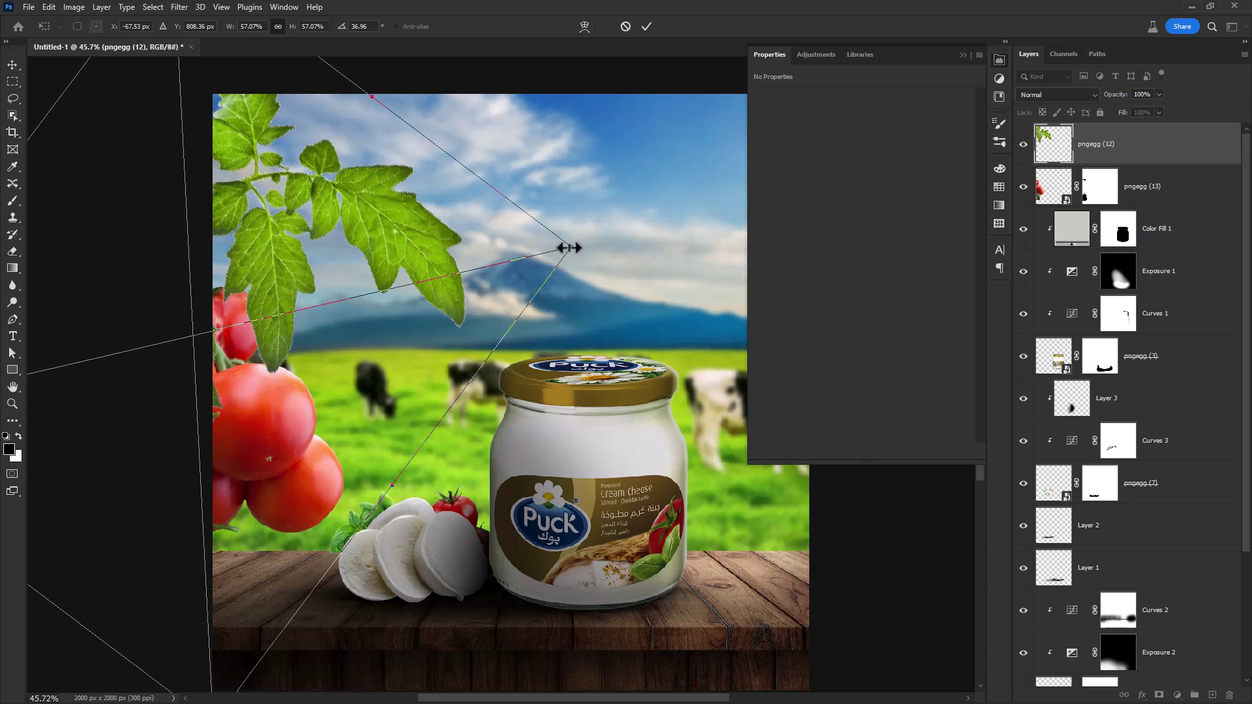
Scale the leafy branch to 38.29%, rotate it to 13.50° and position it in the upper-left corner, overlapping the top tomato
{"action": "left_click_drag", "start_coordinate": [570, 247], "coordinate": [319, 291]}
{"action": "left_click_drag", "start_coordinate": [261, 361], "coordinate": [416, 309]}
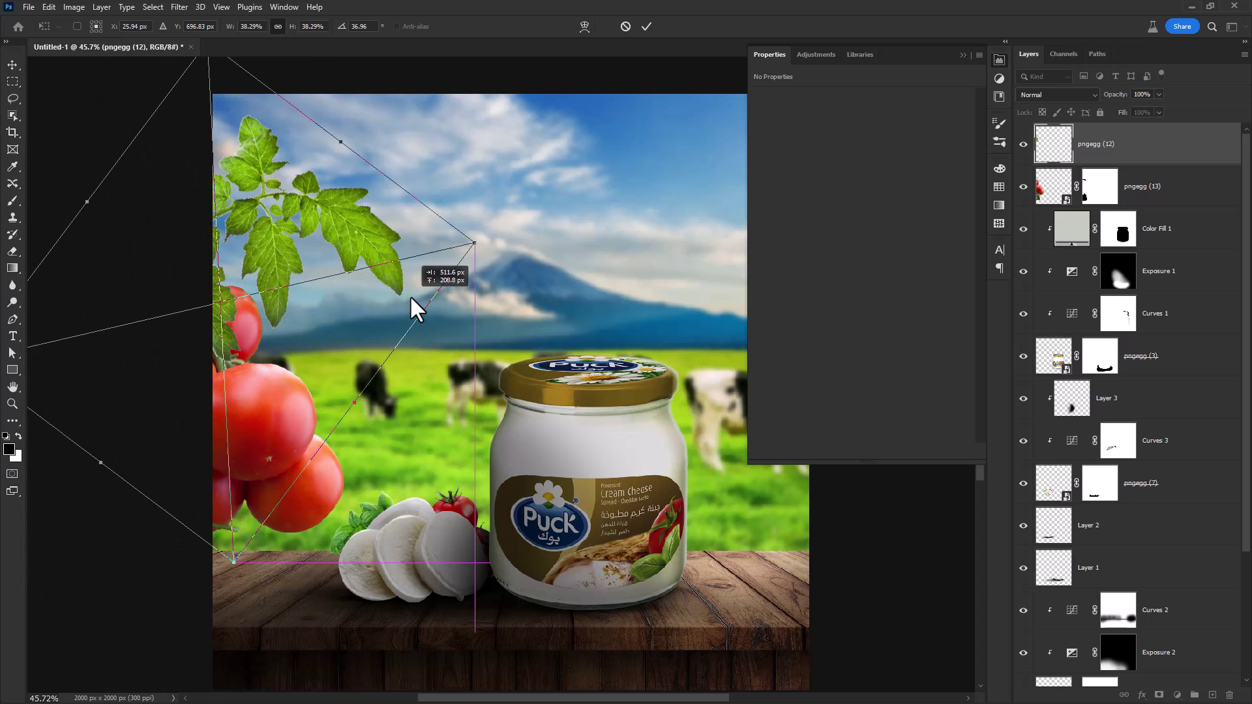
{"action": "left_click_drag", "start_coordinate": [505, 318], "coordinate": [478, 207]}
{"action": "mouse_move", "coordinate": [361, 262]}
{"action": "left_mouse_down"}
{"action": "mouse_move", "coordinate": [356, 218]}
{"action": "mouse_move", "coordinate": [368, 240]}
{"action": "left_mouse_up"}
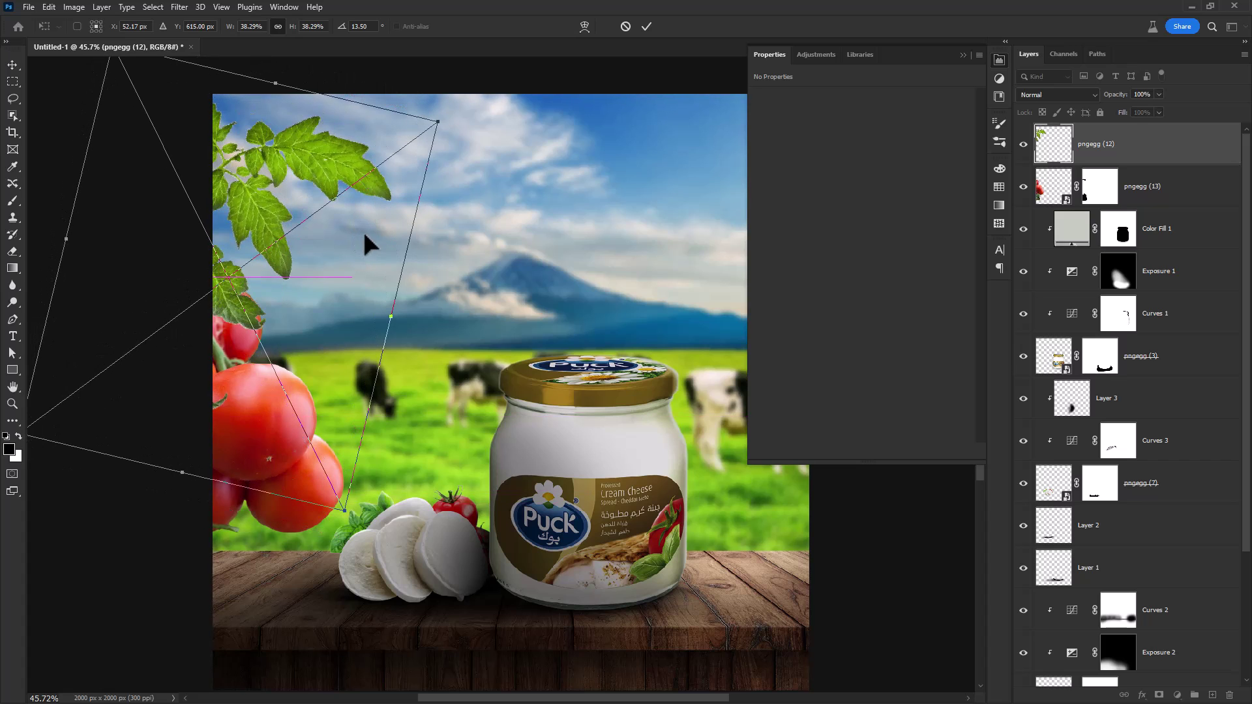
{"action": "key", "text": "Return"}
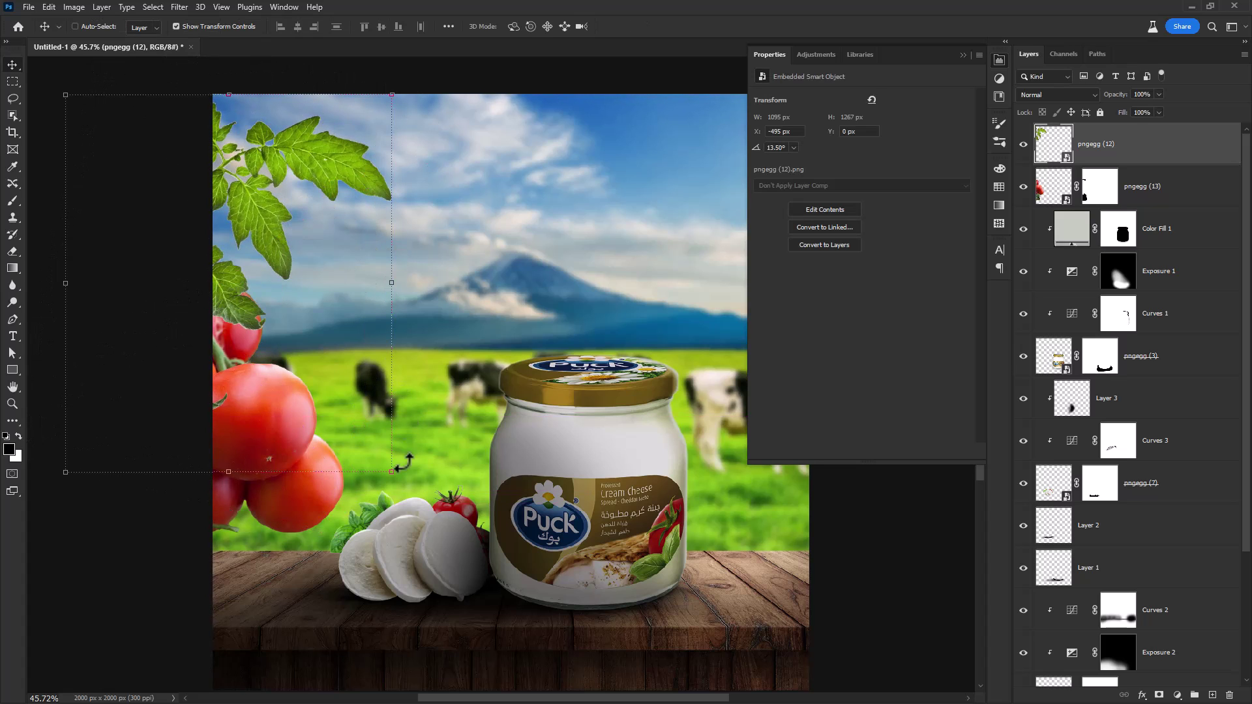
Add a new layer above Layer 2 and choose the flattened soft brush with 0% hardness
{"action": "left_click", "coordinate": [1134, 531]}
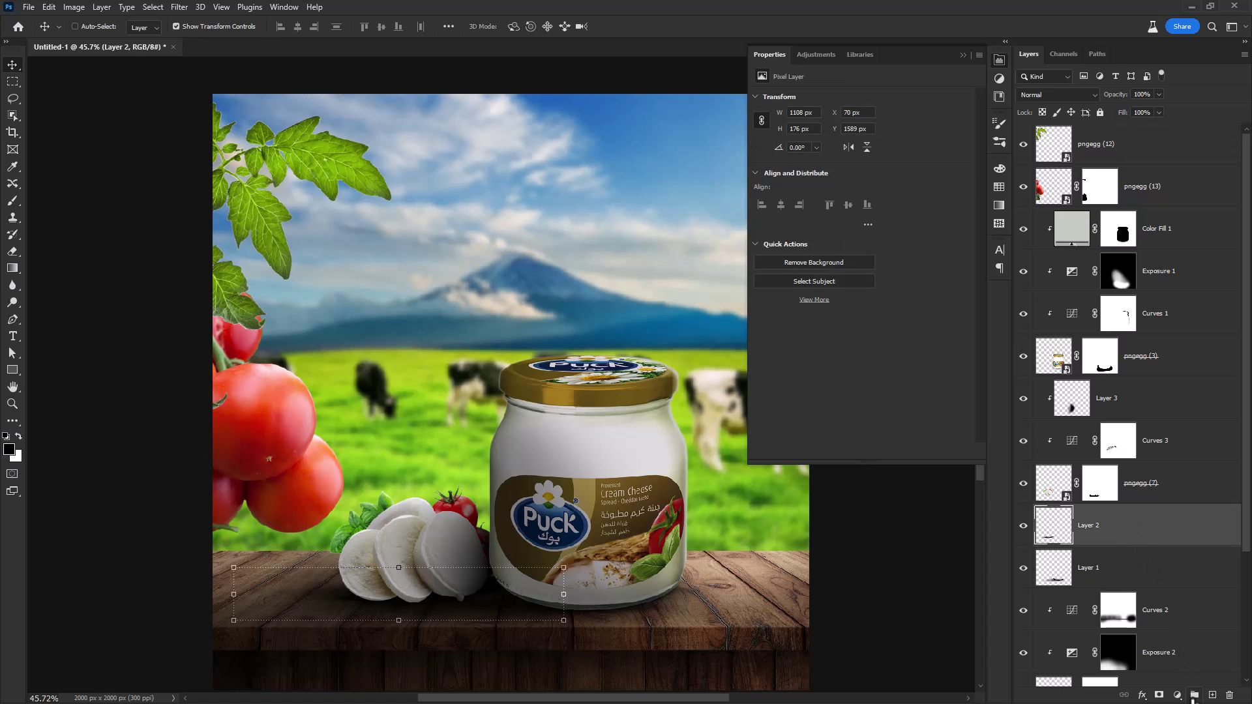
{"action": "left_click", "coordinate": [1213, 695]}
{"action": "key", "text": "b"}
{"action": "right_click", "coordinate": [242, 582]}
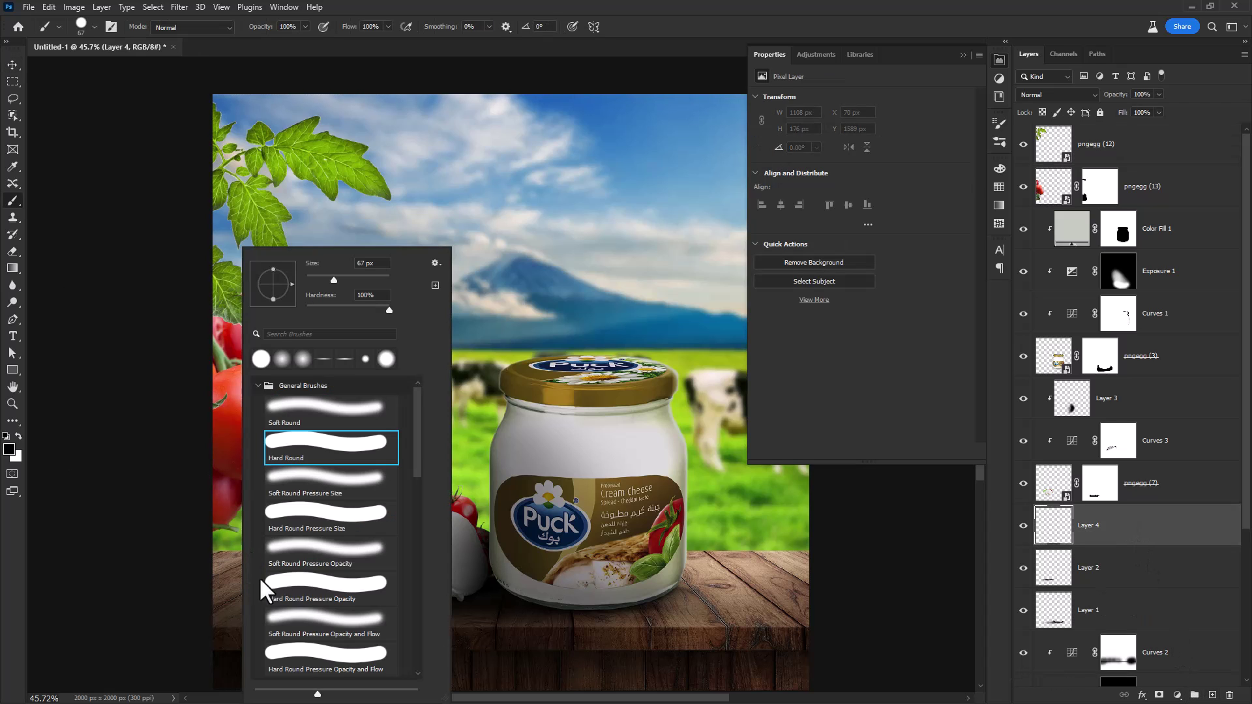
{"action": "double_click", "coordinate": [318, 549]}
{"action": "right_click", "coordinate": [309, 499]}
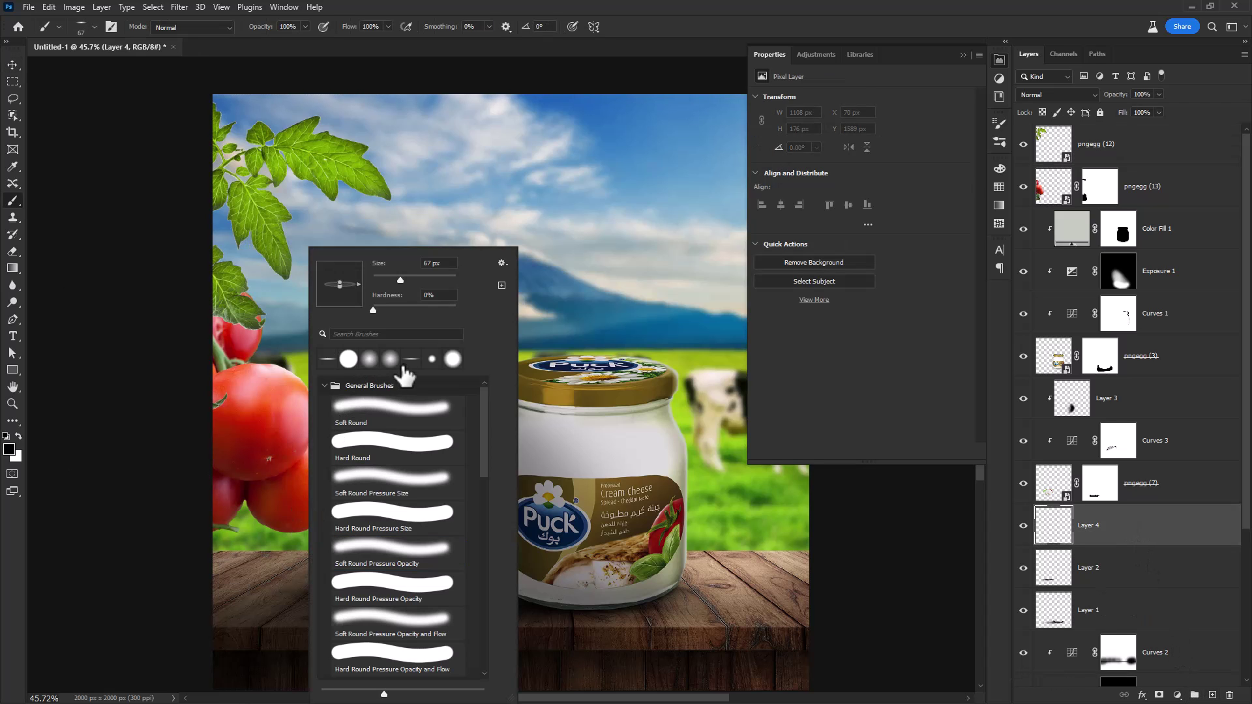
{"action": "left_click", "coordinate": [638, 20]}
{"action": "left_click_drag", "start_coordinate": [225, 565], "coordinate": [309, 574]}
{"action": "left_click", "coordinate": [265, 574]}
{"action": "key", "text": "ctrl+z"}
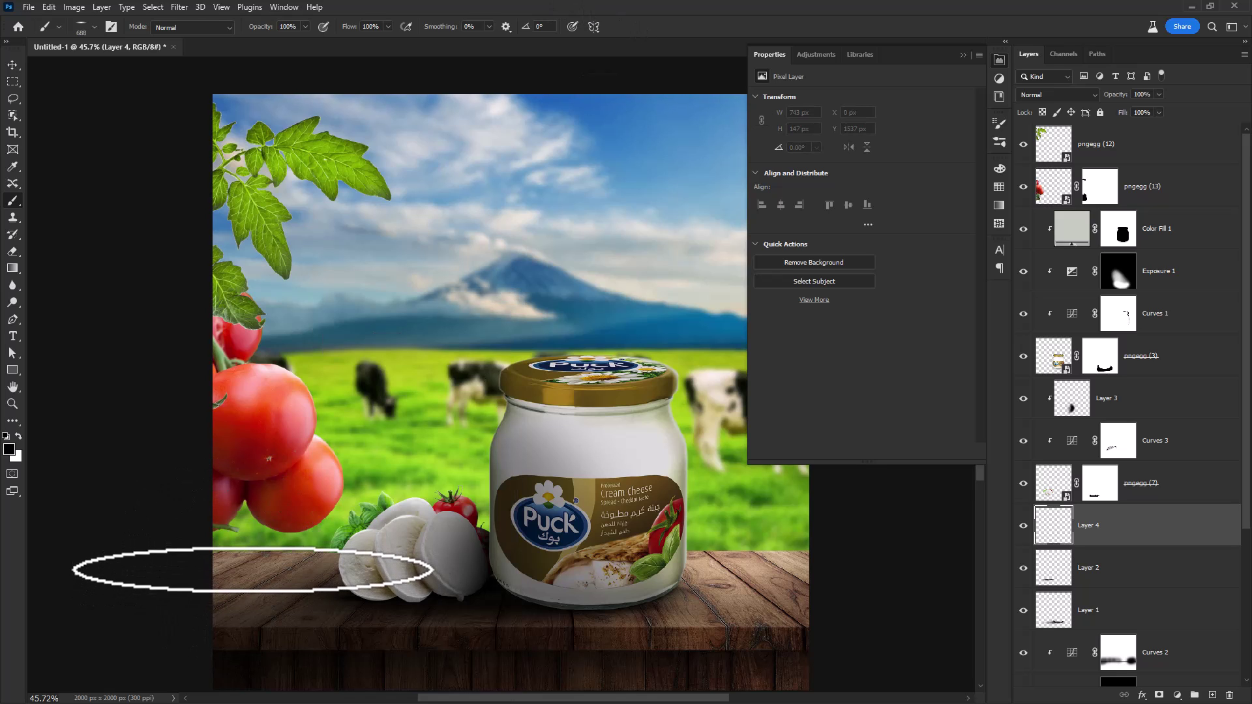
Paint a soft black shadow on the table beneath the tomatoes at 47% opacity, enlarging the flattened brush to 1169 px
{"action": "left_click_drag", "start_coordinate": [236, 34], "coordinate": [233, 34]}
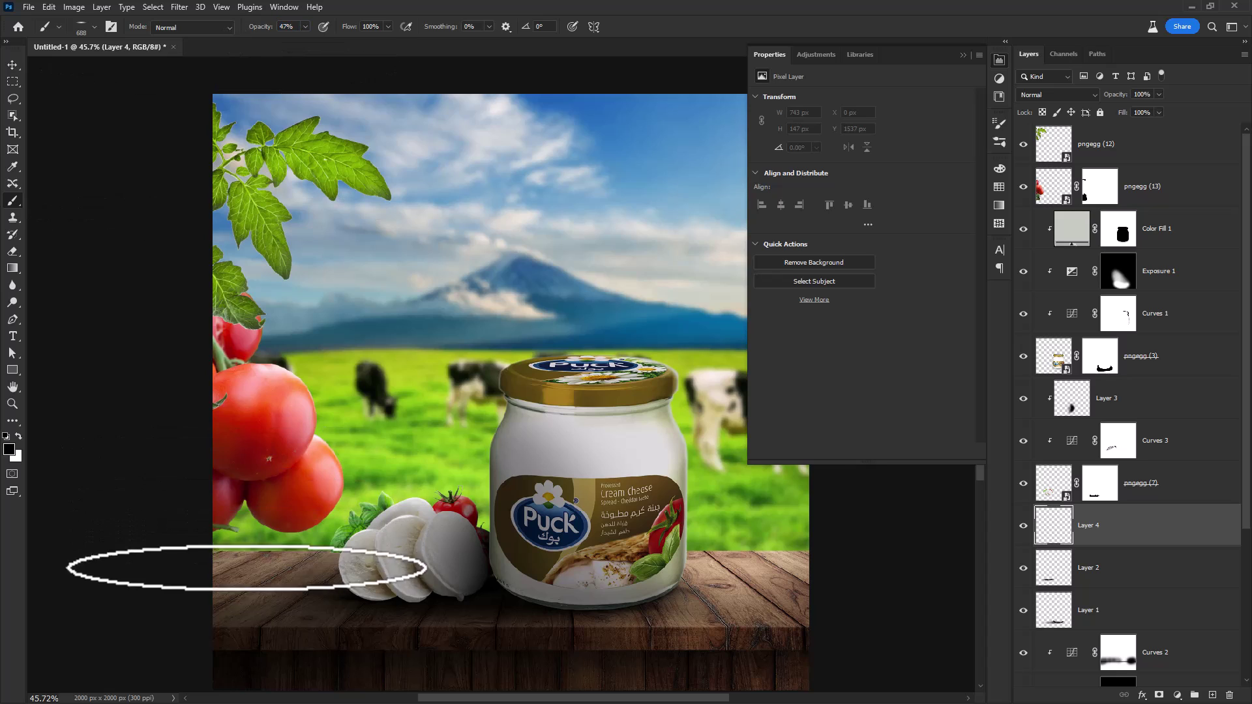
{"action": "left_click", "coordinate": [241, 571]}
{"action": "left_click", "coordinate": [235, 586]}
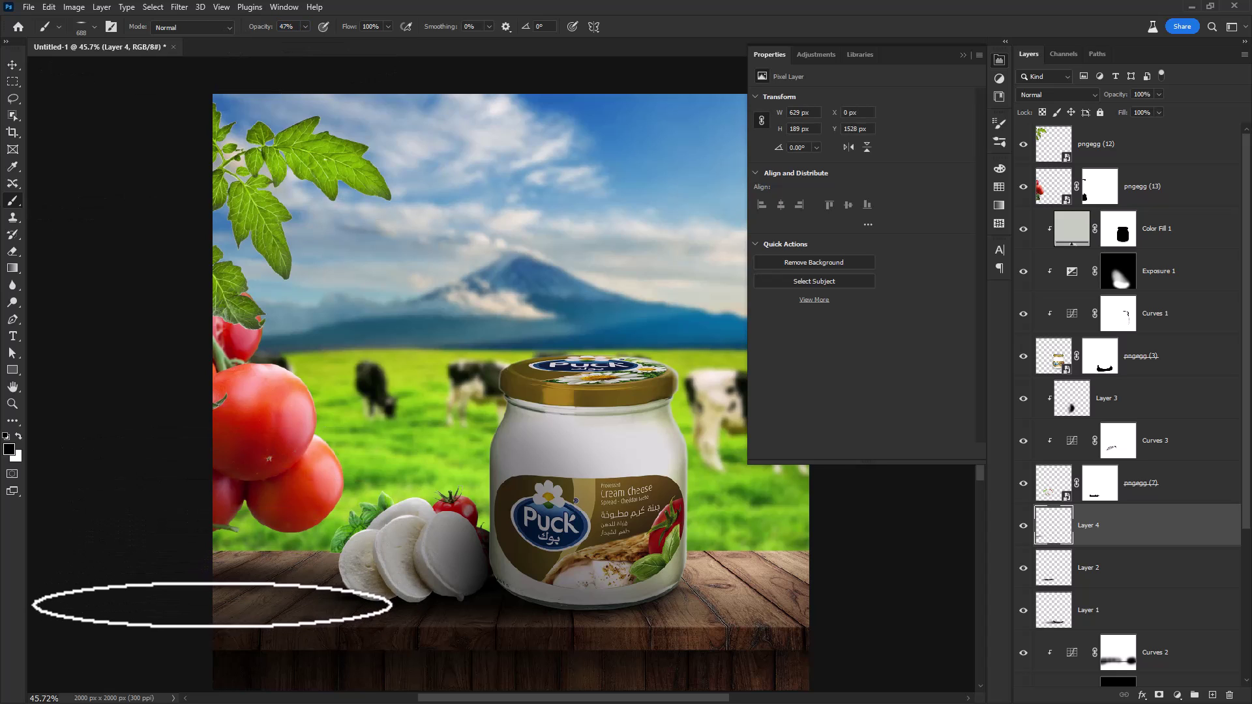
{"action": "key", "text": "ctrl+alt+z"}
{"action": "left_click_drag", "start_coordinate": [251, 606], "coordinate": [322, 607]}
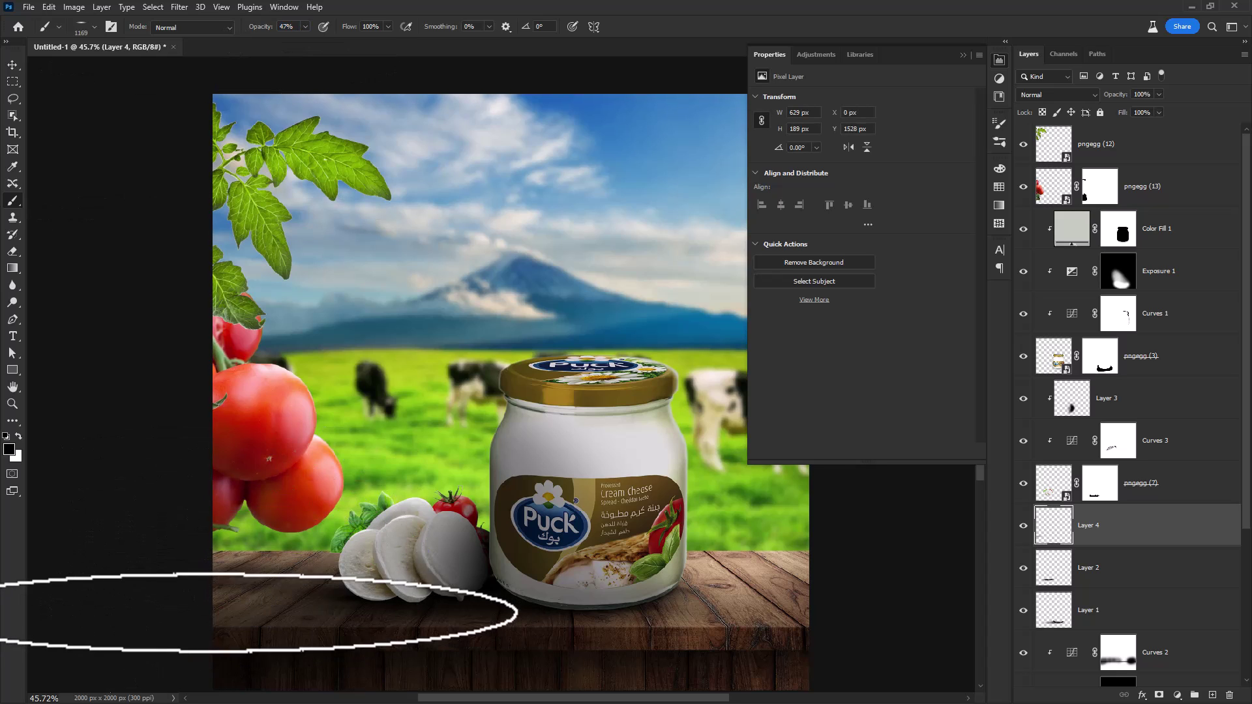
{"action": "left_click", "coordinate": [213, 607]}
{"action": "left_click", "coordinate": [187, 574]}
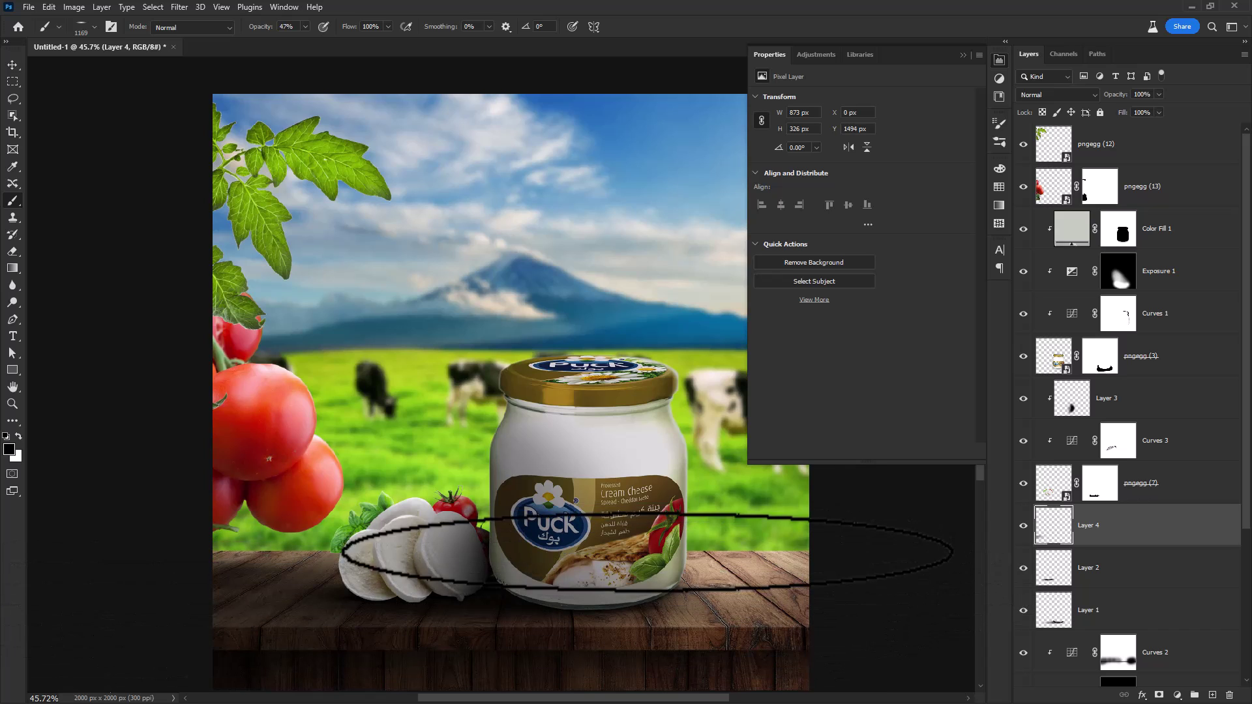
Group the pngegg (12) leaf layer and the pngegg (13) tomato layer
{"action": "left_click", "coordinate": [1148, 159]}
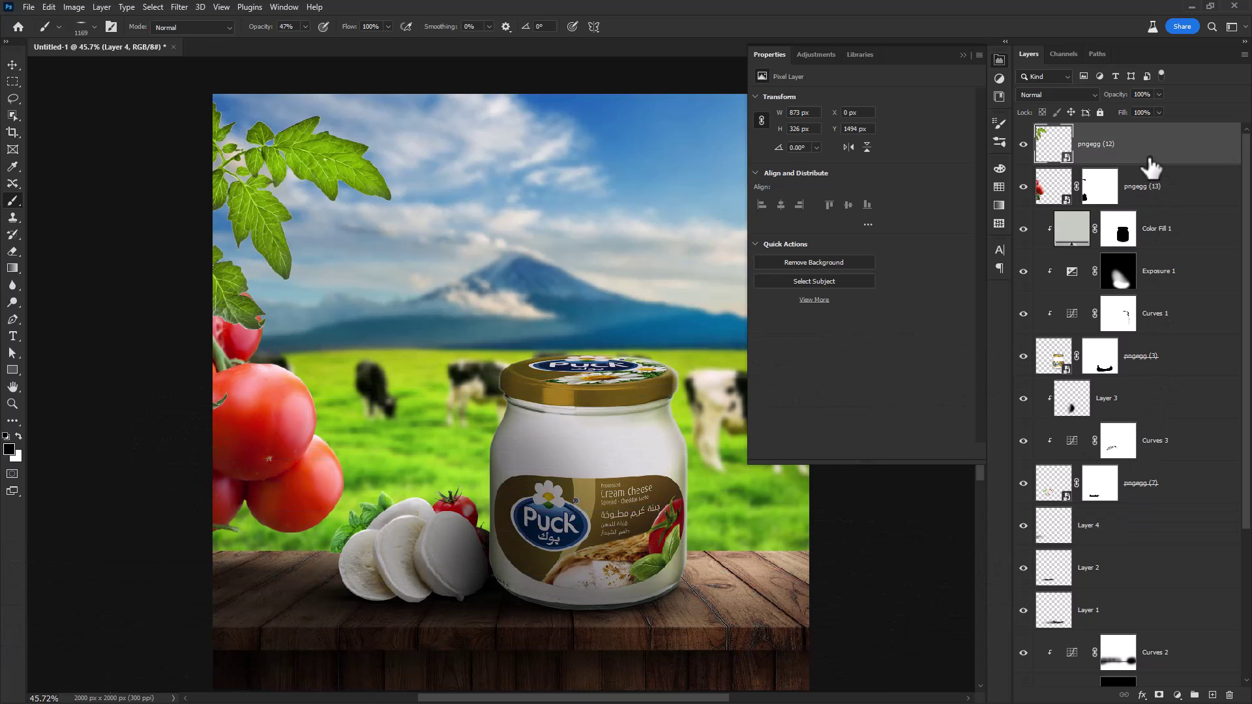
{"action": "left_click", "coordinate": [1165, 199], "text": "shift"}
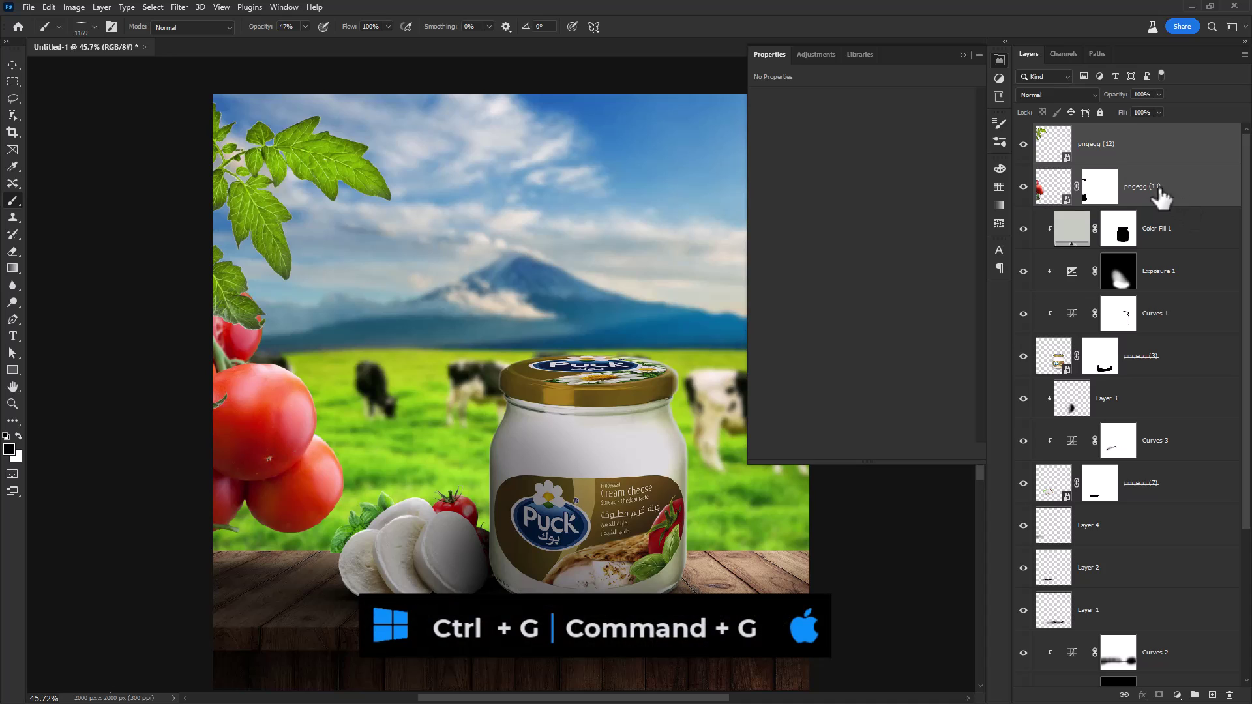
{"action": "key", "text": "ctrl+g"}
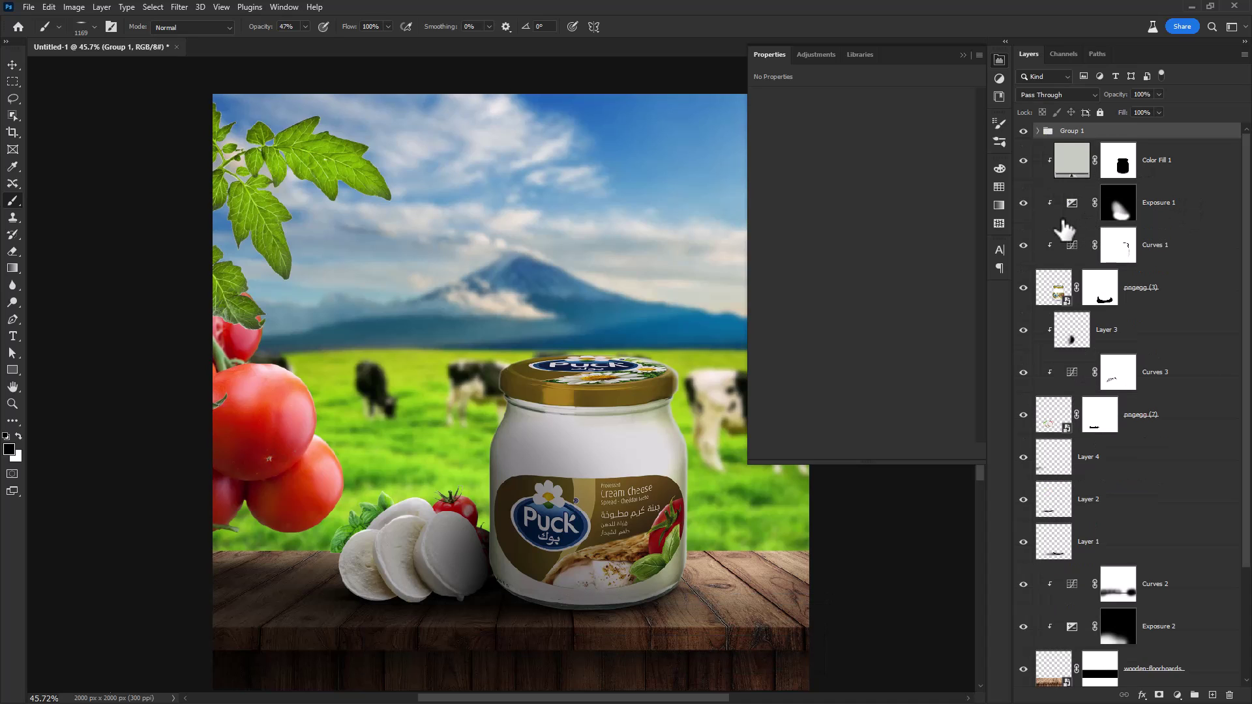
Add a Curves adjustment above Group 1, darken it with a point at input 172, output 93, and clip it to the group
{"action": "left_click", "coordinate": [1177, 694]}
{"action": "left_click", "coordinate": [1176, 526]}
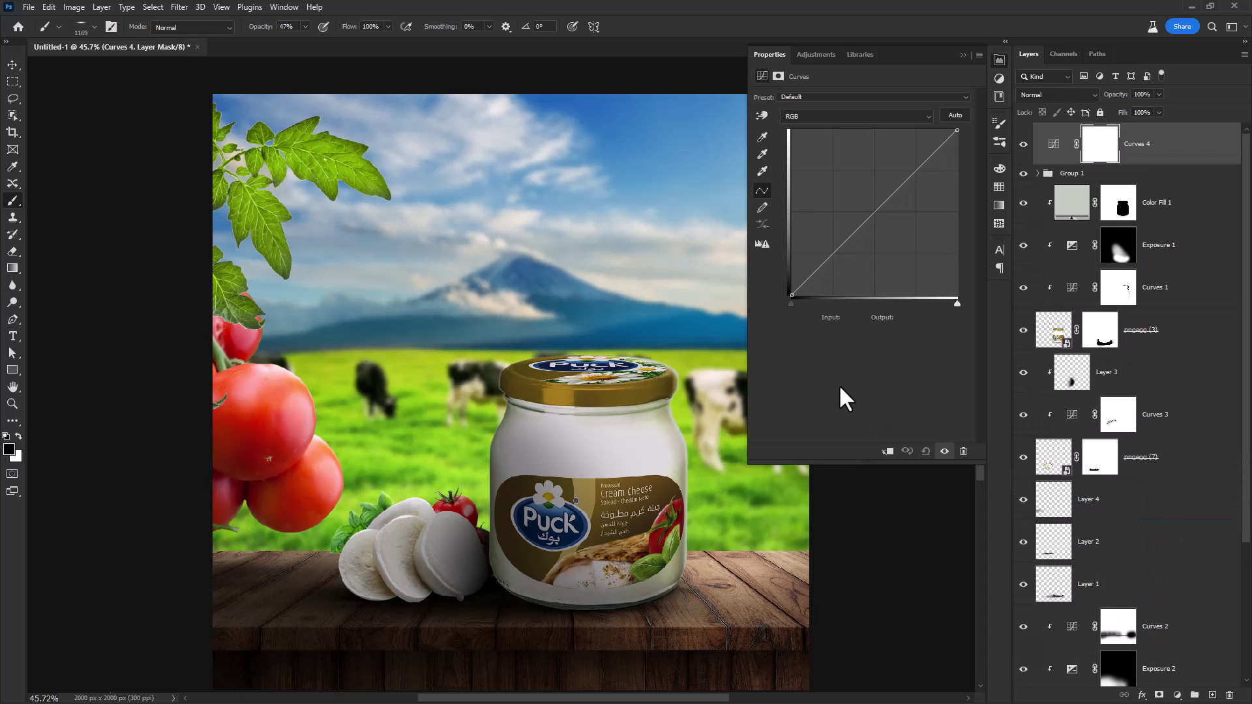
{"action": "left_click_drag", "start_coordinate": [903, 184], "coordinate": [904, 235]}
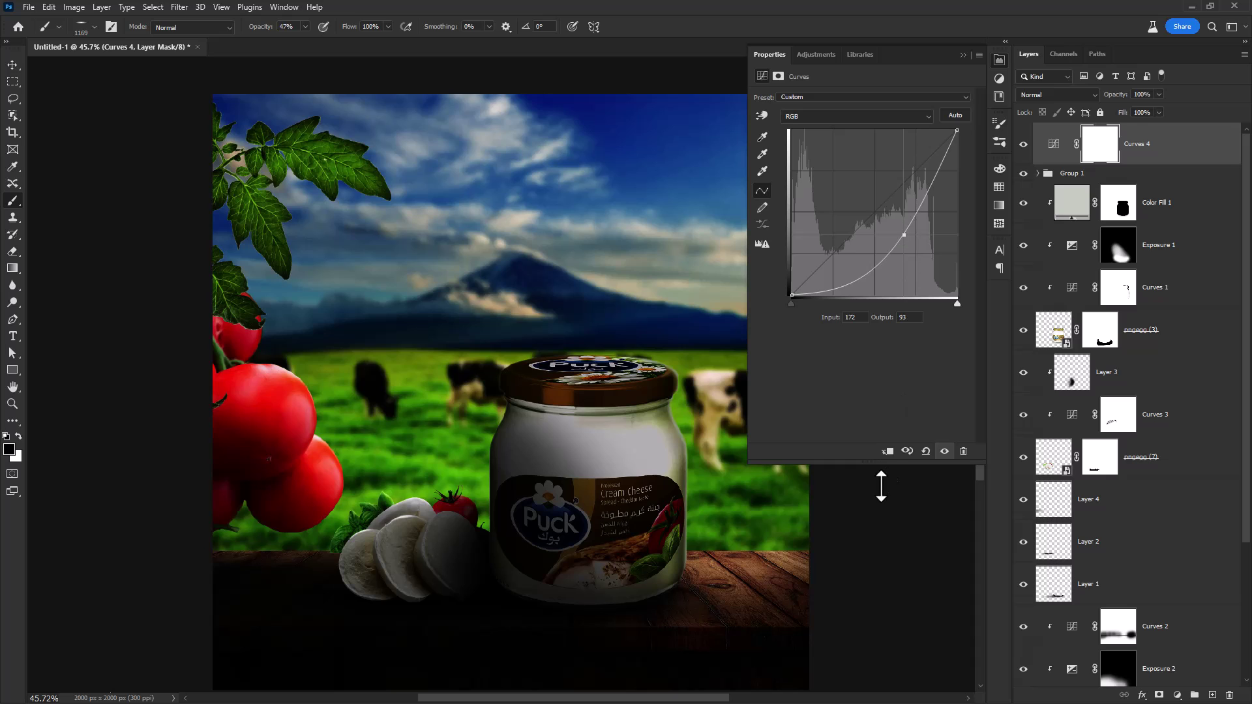
{"action": "left_click", "coordinate": [887, 452]}
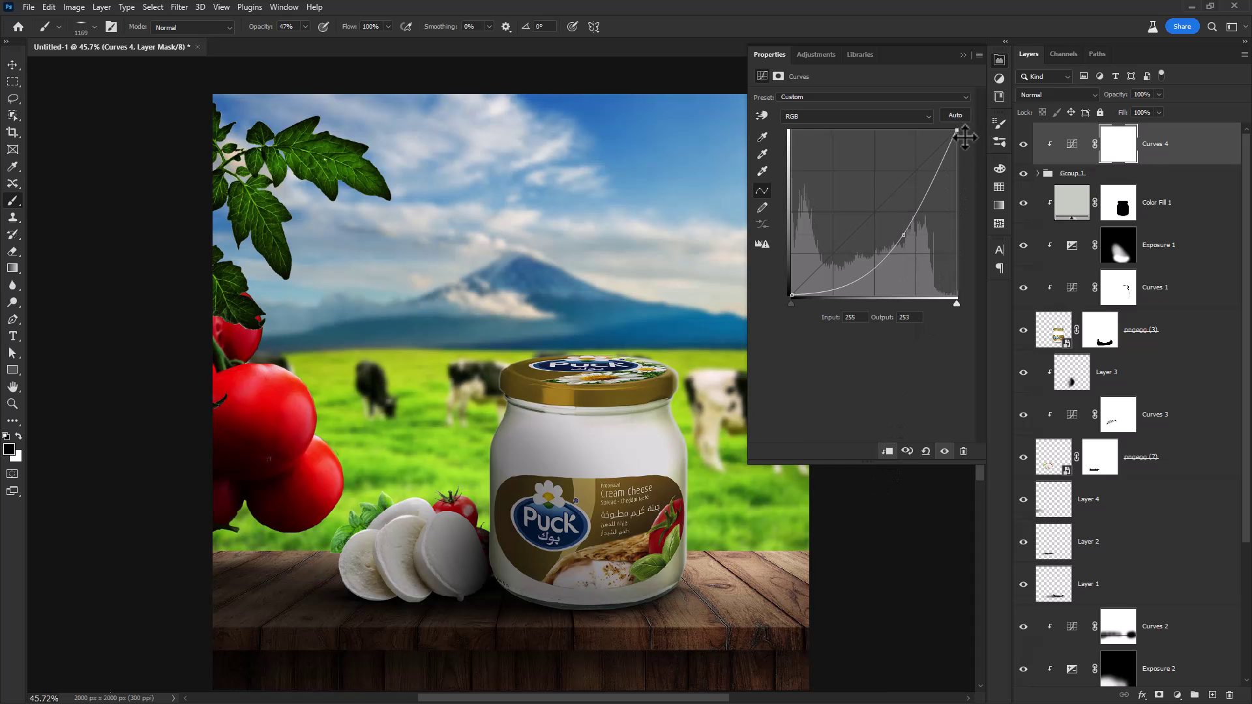
Lower the white point of Curves 4 to output 186 and target the adjustment's layer mask
{"action": "left_click_drag", "start_coordinate": [965, 137], "coordinate": [977, 171]}
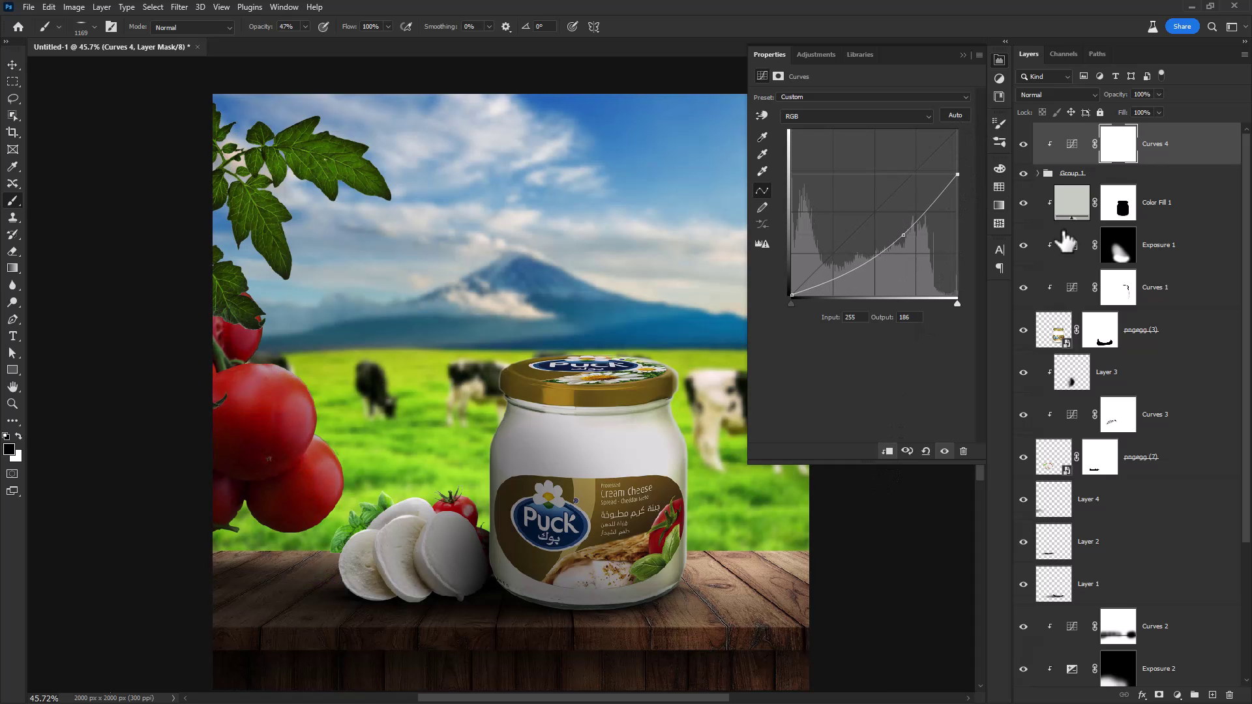
{"action": "left_click", "coordinate": [1121, 151]}
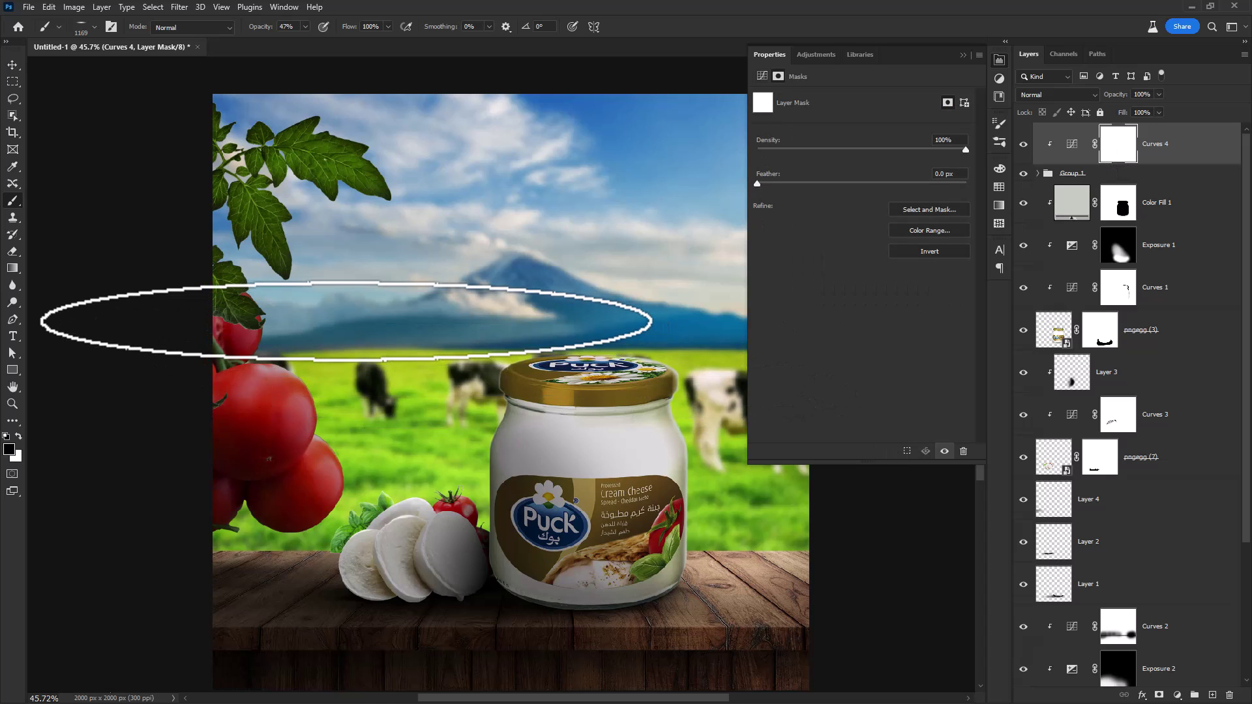
Paint black on the Curves 4 mask along the large upper leaf's edges with a 42 px Soft Round brush at 100% opacity
{"action": "right_click", "coordinate": [350, 313]}
{"action": "left_click", "coordinate": [387, 359]}
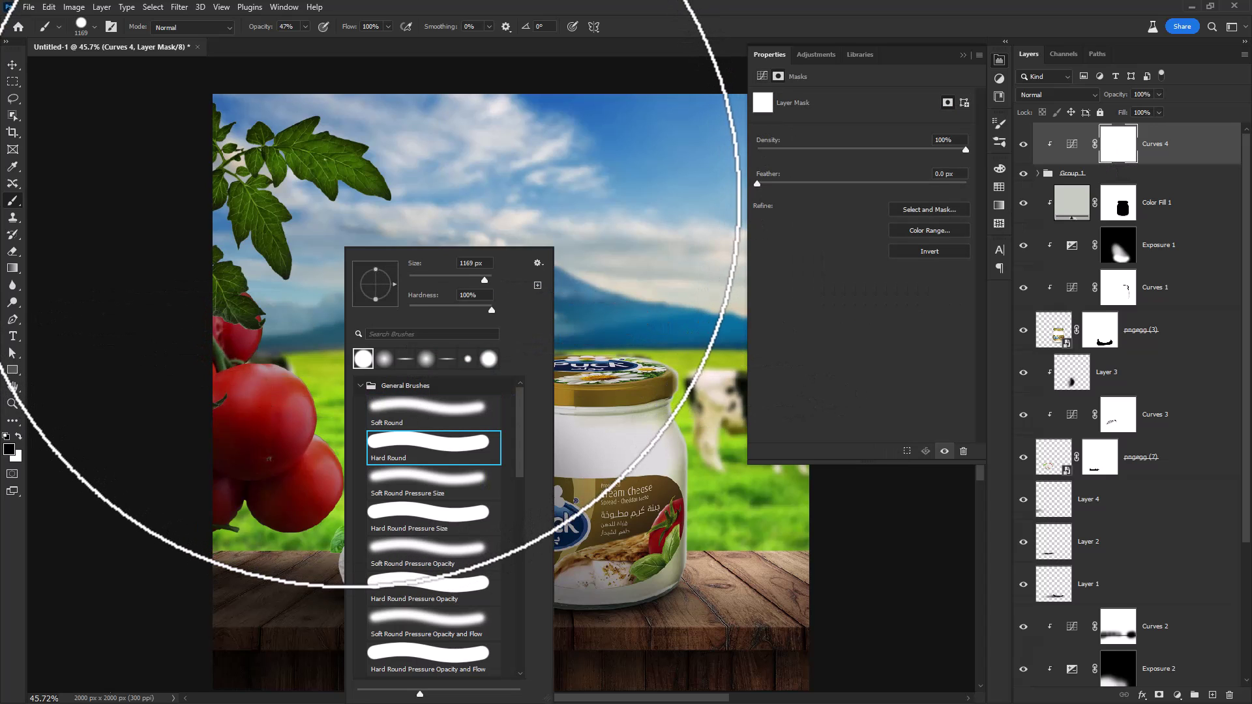
{"action": "scroll", "coordinate": [349, 197], "scroll_direction": "up", "scroll_amount": 5}
{"action": "left_click_drag", "start_coordinate": [339, 141], "coordinate": [186, 137]}
{"action": "mouse_move", "coordinate": [280, 152]}
{"action": "left_mouse_down"}
{"action": "mouse_move", "coordinate": [79, 146]}
{"action": "mouse_move", "coordinate": [219, 128]}
{"action": "left_mouse_up"}
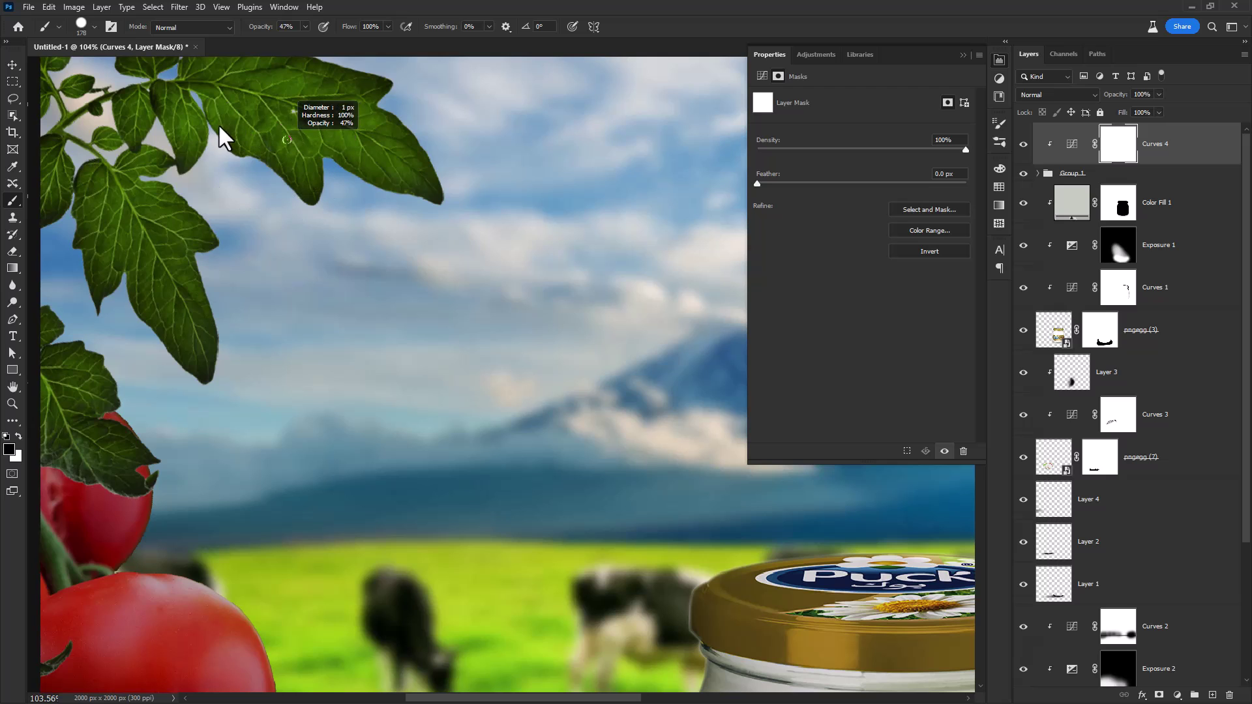
{"action": "left_click_drag", "start_coordinate": [329, 185], "coordinate": [377, 407]}
{"action": "mouse_move", "coordinate": [372, 261]}
{"action": "left_mouse_down"}
{"action": "mouse_move", "coordinate": [390, 262]}
{"action": "mouse_move", "coordinate": [383, 288]}
{"action": "left_mouse_up"}
{"action": "scroll", "coordinate": [361, 275], "scroll_direction": "up", "scroll_amount": 3}
{"action": "right_click", "coordinate": [405, 288]}
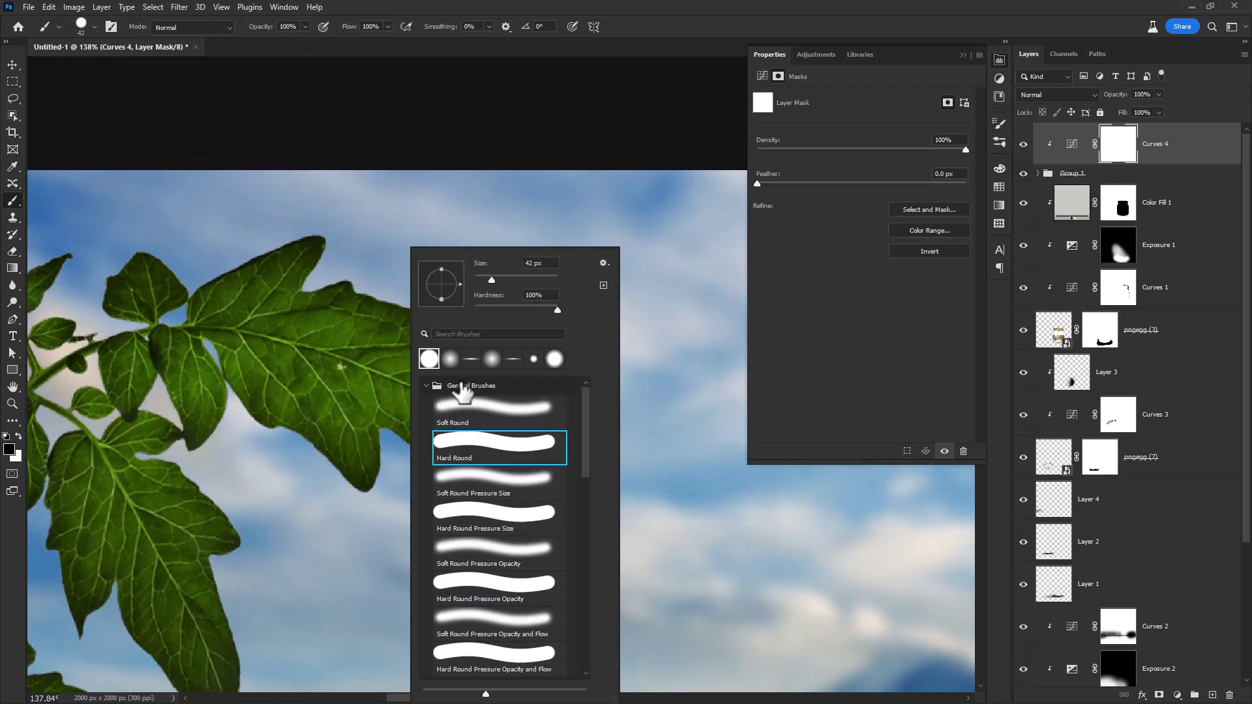
{"action": "double_click", "coordinate": [463, 423]}
{"action": "mouse_move", "coordinate": [373, 287]}
{"action": "left_mouse_down"}
{"action": "mouse_move", "coordinate": [466, 323]}
{"action": "mouse_move", "coordinate": [460, 355]}
{"action": "mouse_move", "coordinate": [553, 510]}
{"action": "left_mouse_up"}
{"action": "left_click_drag", "start_coordinate": [391, 475], "coordinate": [368, 519]}
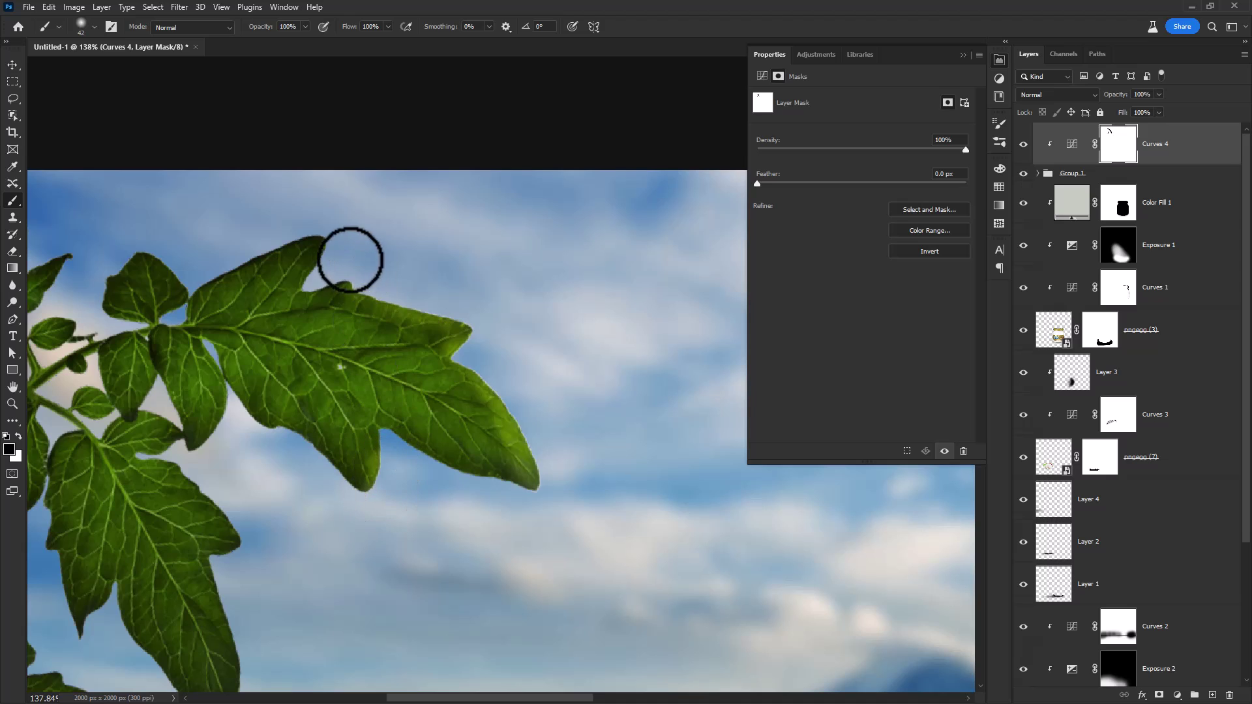
Paint black on the Curves 4 mask along the edges of the small upper leaves and the hanging leaf
{"action": "mouse_move", "coordinate": [306, 267]}
{"action": "left_mouse_down"}
{"action": "mouse_move", "coordinate": [330, 231]}
{"action": "mouse_move", "coordinate": [226, 255]}
{"action": "mouse_move", "coordinate": [184, 282]}
{"action": "mouse_move", "coordinate": [137, 252]}
{"action": "left_mouse_up"}
{"action": "left_click_drag", "start_coordinate": [99, 296], "coordinate": [200, 300]}
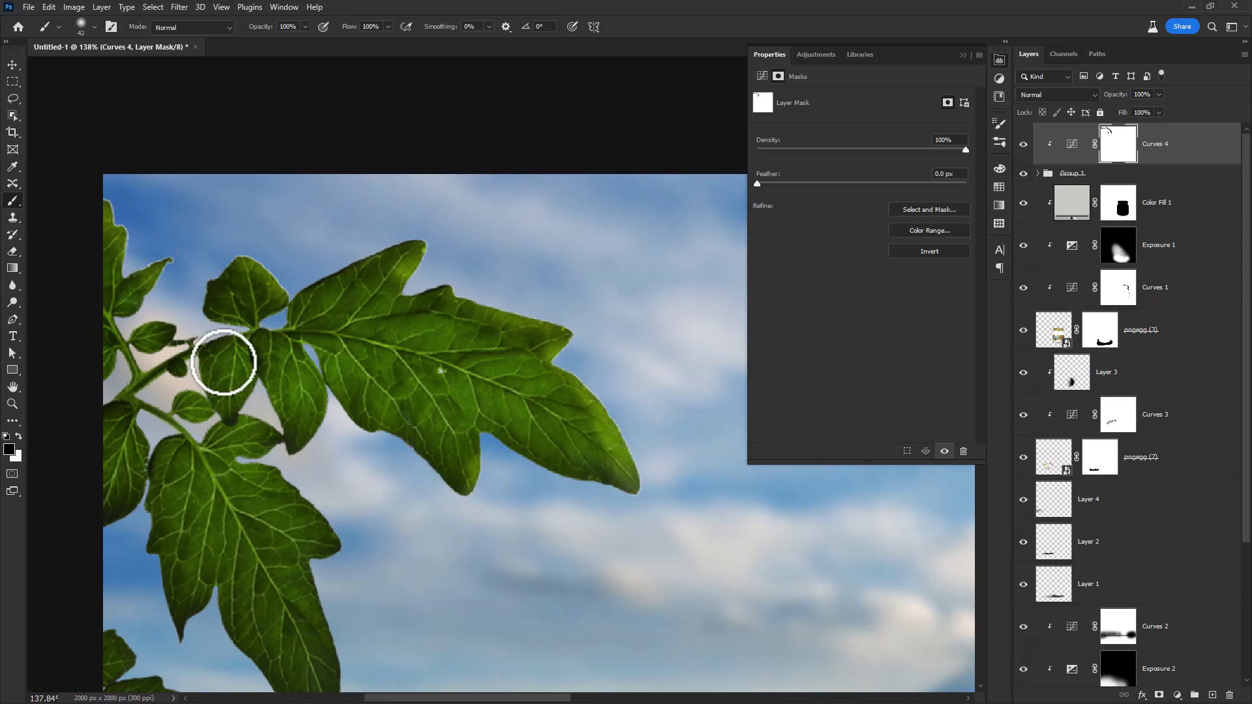
{"action": "left_click_drag", "start_coordinate": [422, 529], "coordinate": [421, 413]}
{"action": "mouse_move", "coordinate": [280, 358]}
{"action": "left_mouse_down"}
{"action": "mouse_move", "coordinate": [319, 437]}
{"action": "mouse_move", "coordinate": [345, 549]}
{"action": "mouse_move", "coordinate": [337, 608]}
{"action": "left_mouse_up"}
{"action": "mouse_move", "coordinate": [338, 504]}
{"action": "left_mouse_down"}
{"action": "mouse_move", "coordinate": [405, 392]}
{"action": "mouse_move", "coordinate": [408, 286]}
{"action": "mouse_move", "coordinate": [391, 422]}
{"action": "left_mouse_up"}
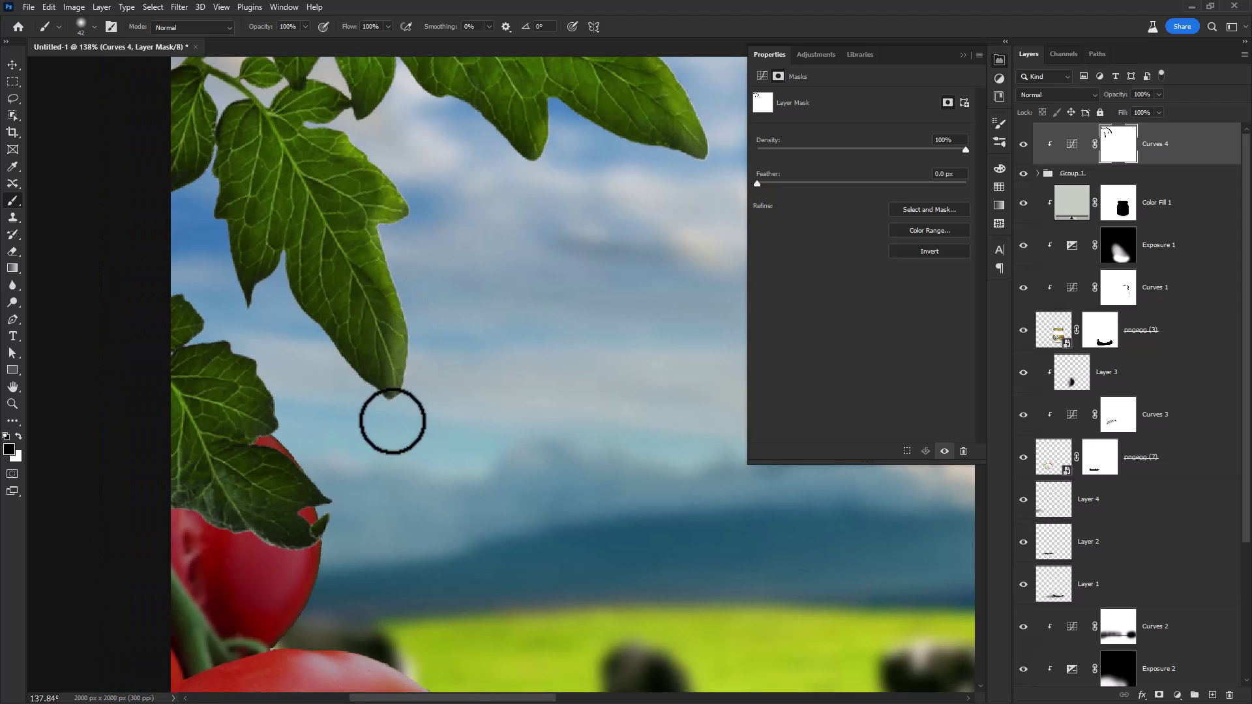
{"action": "mouse_move", "coordinate": [293, 419]}
{"action": "left_mouse_down"}
{"action": "mouse_move", "coordinate": [249, 344]}
{"action": "mouse_move", "coordinate": [202, 305]}
{"action": "left_mouse_up"}
{"action": "mouse_move", "coordinate": [373, 421]}
{"action": "left_mouse_down"}
{"action": "mouse_move", "coordinate": [403, 391]}
{"action": "mouse_move", "coordinate": [407, 313]}
{"action": "left_mouse_up"}
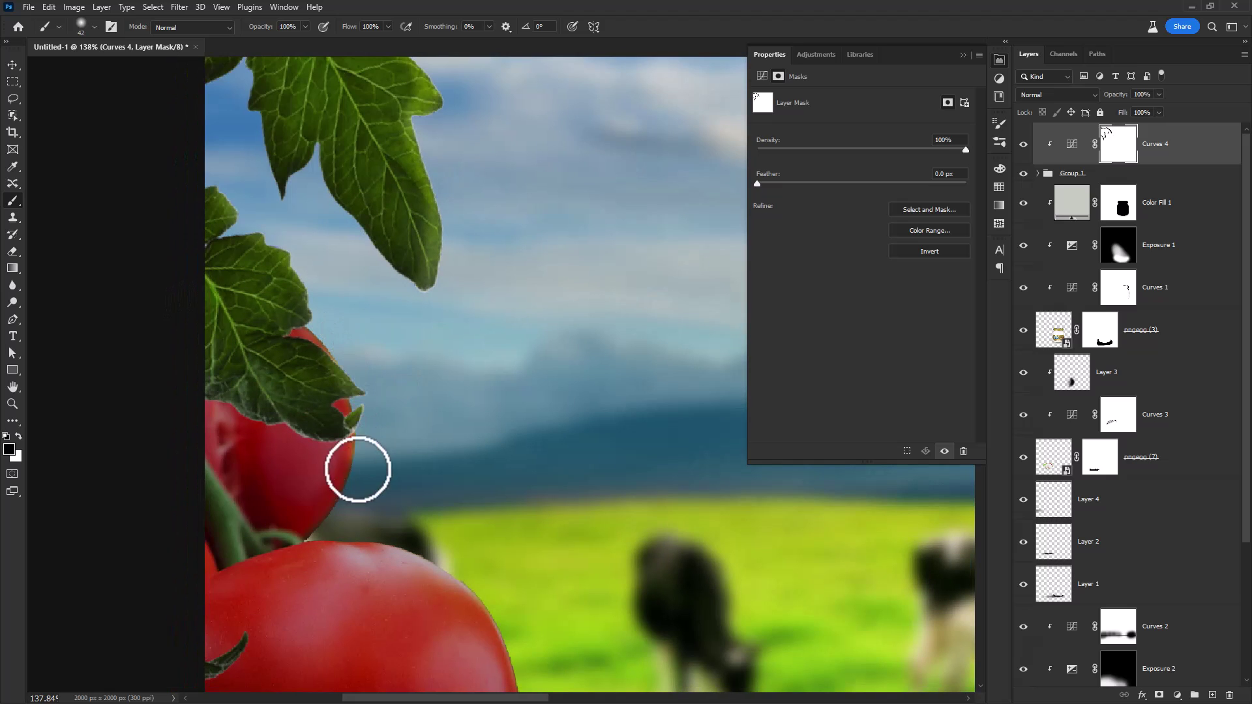
Paint black on the Curves 4 mask along the lowest leaf and tomato edges, using a 21 px soft brush and enlarging it to 59 px
{"action": "scroll", "coordinate": [354, 527], "scroll_direction": "up", "scroll_amount": 4}
{"action": "left_click_drag", "start_coordinate": [346, 438], "coordinate": [388, 386]}
{"action": "left_click_drag", "start_coordinate": [363, 481], "coordinate": [330, 484]}
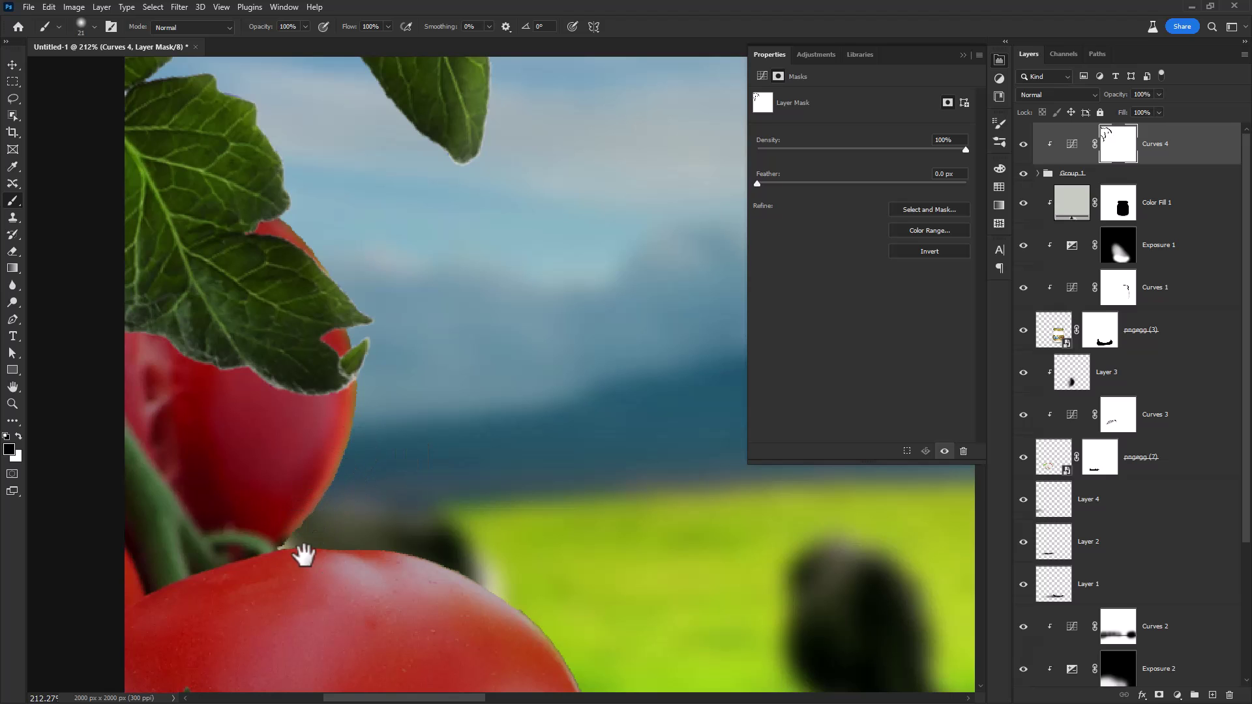
{"action": "mouse_move", "coordinate": [304, 554]}
{"action": "left_mouse_down"}
{"action": "mouse_move", "coordinate": [341, 400]}
{"action": "mouse_move", "coordinate": [370, 395]}
{"action": "left_mouse_up"}
{"action": "mouse_move", "coordinate": [472, 404]}
{"action": "left_mouse_down"}
{"action": "mouse_move", "coordinate": [443, 403]}
{"action": "mouse_move", "coordinate": [514, 431]}
{"action": "left_mouse_up"}
{"action": "left_click_drag", "start_coordinate": [492, 478], "coordinate": [458, 425]}
{"action": "mouse_move", "coordinate": [458, 425]}
{"action": "left_mouse_down"}
{"action": "mouse_move", "coordinate": [405, 417]}
{"action": "mouse_move", "coordinate": [334, 287]}
{"action": "left_mouse_up"}
{"action": "mouse_move", "coordinate": [398, 319]}
{"action": "left_mouse_down"}
{"action": "mouse_move", "coordinate": [370, 308]}
{"action": "mouse_move", "coordinate": [438, 370]}
{"action": "mouse_move", "coordinate": [401, 313]}
{"action": "mouse_move", "coordinate": [452, 412]}
{"action": "mouse_move", "coordinate": [457, 496]}
{"action": "left_mouse_up"}
{"action": "mouse_move", "coordinate": [457, 497]}
{"action": "left_mouse_down"}
{"action": "mouse_move", "coordinate": [358, 313]}
{"action": "mouse_move", "coordinate": [416, 375]}
{"action": "mouse_move", "coordinate": [402, 339]}
{"action": "mouse_move", "coordinate": [440, 421]}
{"action": "mouse_move", "coordinate": [423, 335]}
{"action": "mouse_move", "coordinate": [437, 433]}
{"action": "left_mouse_up"}
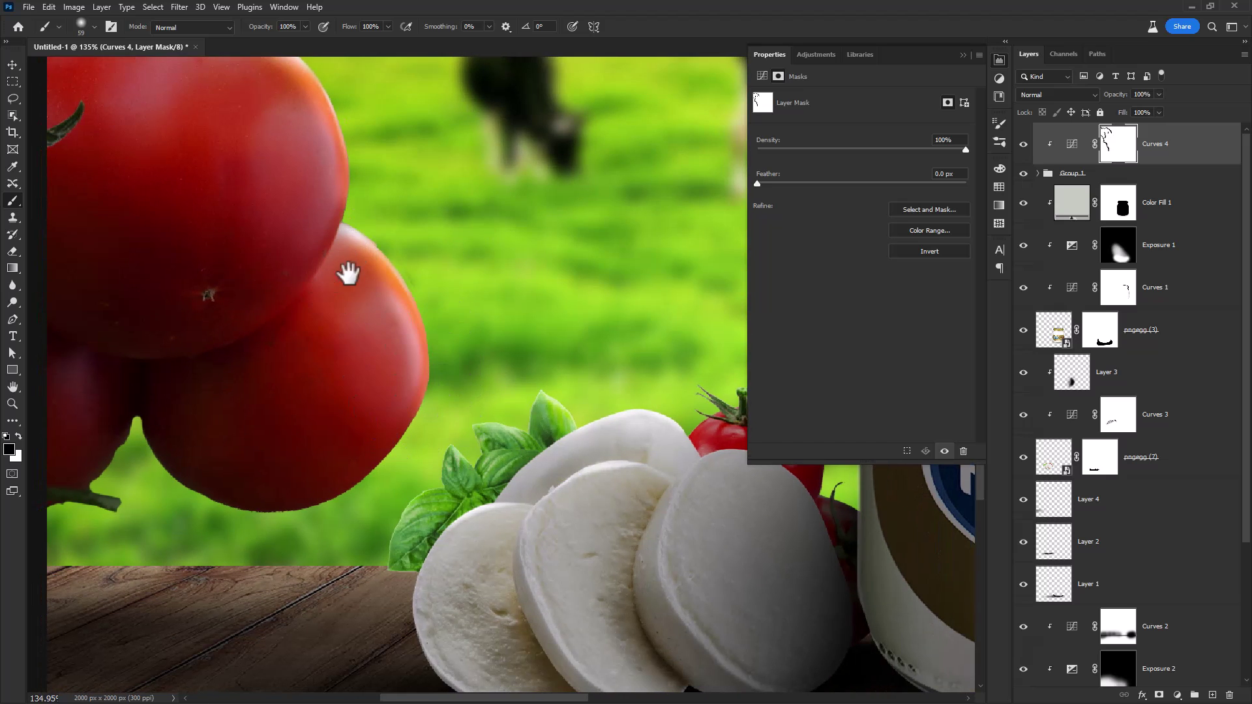
Reveal soft highlights on the tomatoes with larger soft brushes of 213 and 132 px, alternating black and white on the Curves 4 mask
{"action": "mouse_move", "coordinate": [205, 150]}
{"action": "left_mouse_down"}
{"action": "mouse_move", "coordinate": [324, 302]}
{"action": "mouse_move", "coordinate": [379, 292]}
{"action": "left_mouse_up"}
{"action": "left_click", "coordinate": [356, 281]}
{"action": "key", "text": "x"}
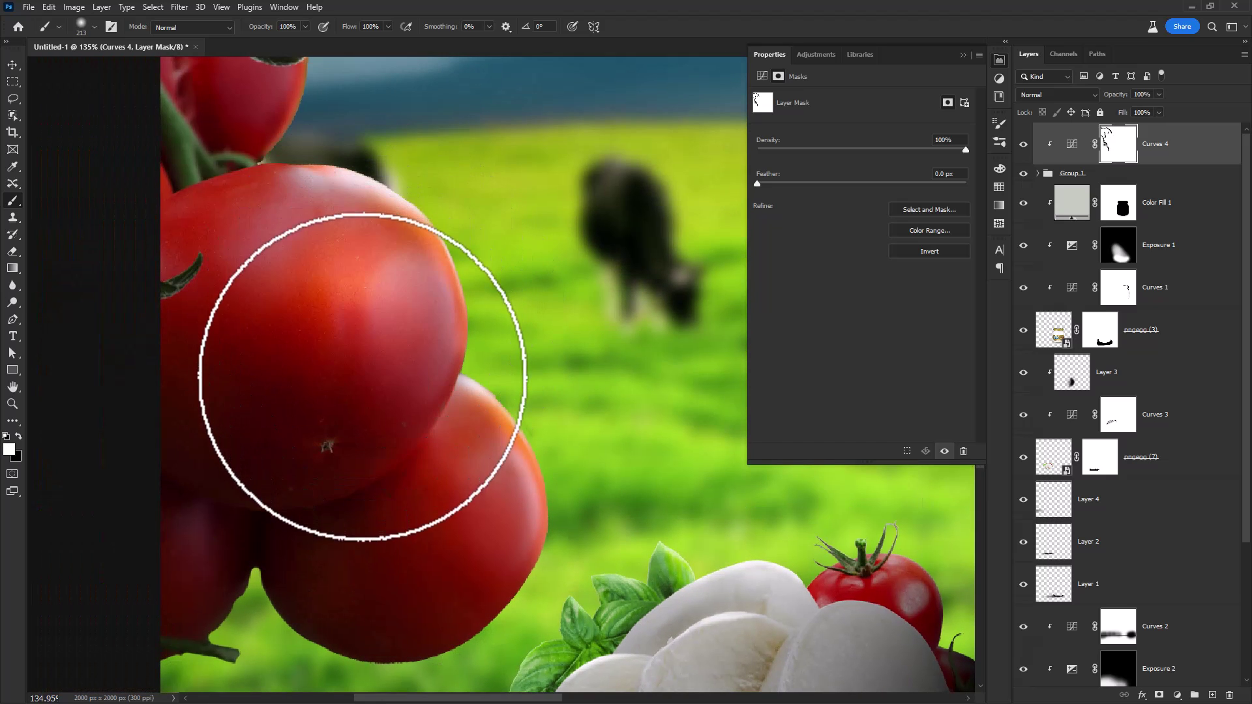
{"action": "mouse_move", "coordinate": [364, 377]}
{"action": "left_mouse_down"}
{"action": "mouse_move", "coordinate": [235, 277]}
{"action": "mouse_move", "coordinate": [251, 293]}
{"action": "left_mouse_up"}
{"action": "scroll", "coordinate": [346, 335], "scroll_direction": "down", "scroll_amount": 4}
{"action": "left_click_drag", "start_coordinate": [363, 319], "coordinate": [333, 319]}
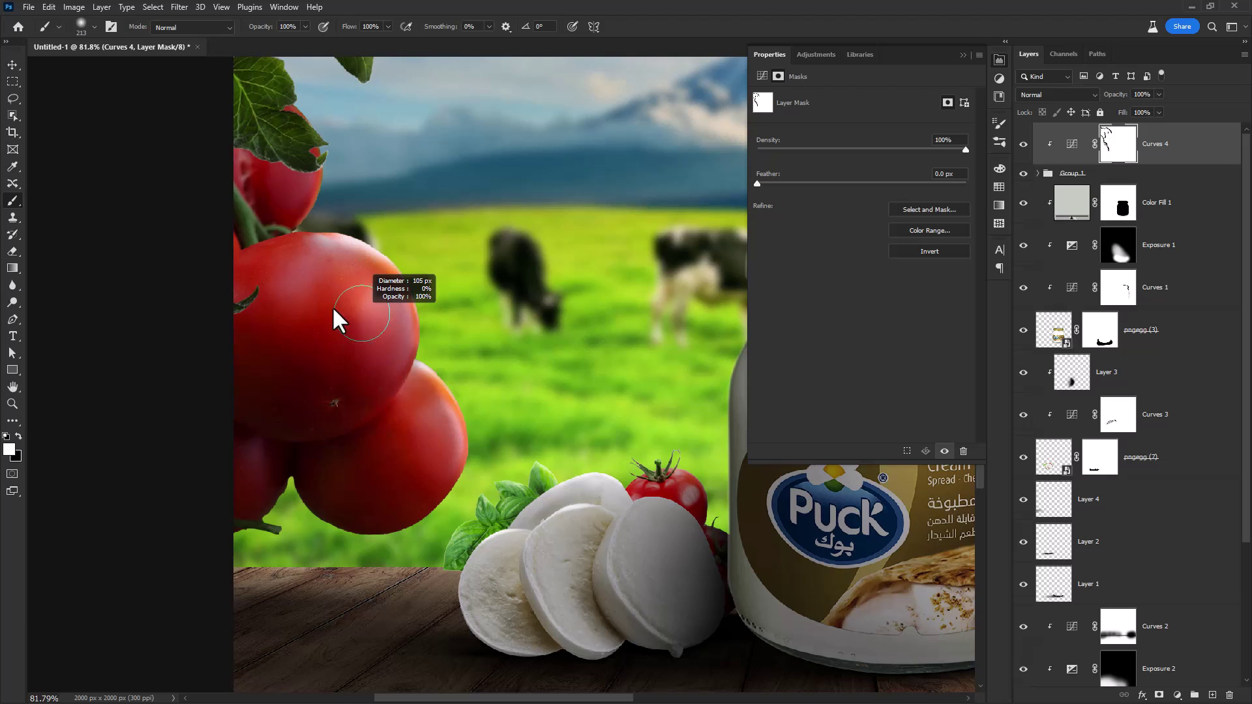
{"action": "left_click_drag", "start_coordinate": [412, 448], "coordinate": [419, 446]}
{"action": "key", "text": "x"}
{"action": "left_click", "coordinate": [433, 453]}
{"action": "key", "text": "x"}
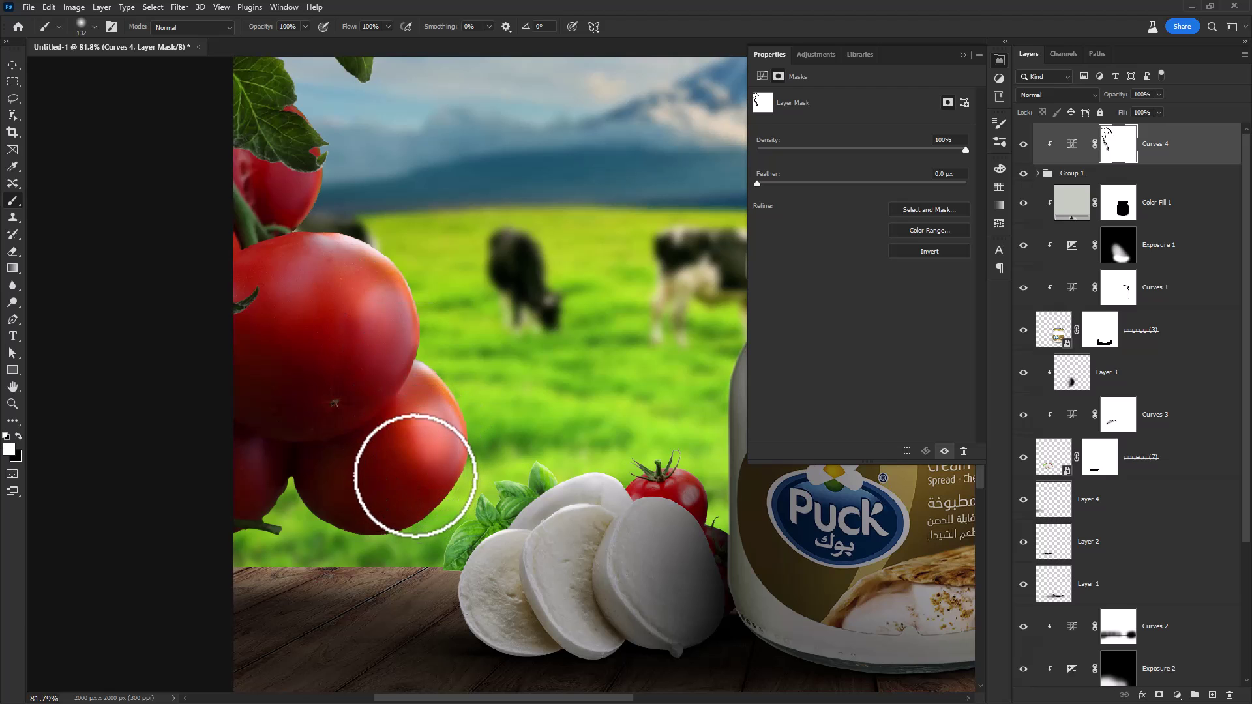
{"action": "left_click_drag", "start_coordinate": [278, 245], "coordinate": [332, 395]}
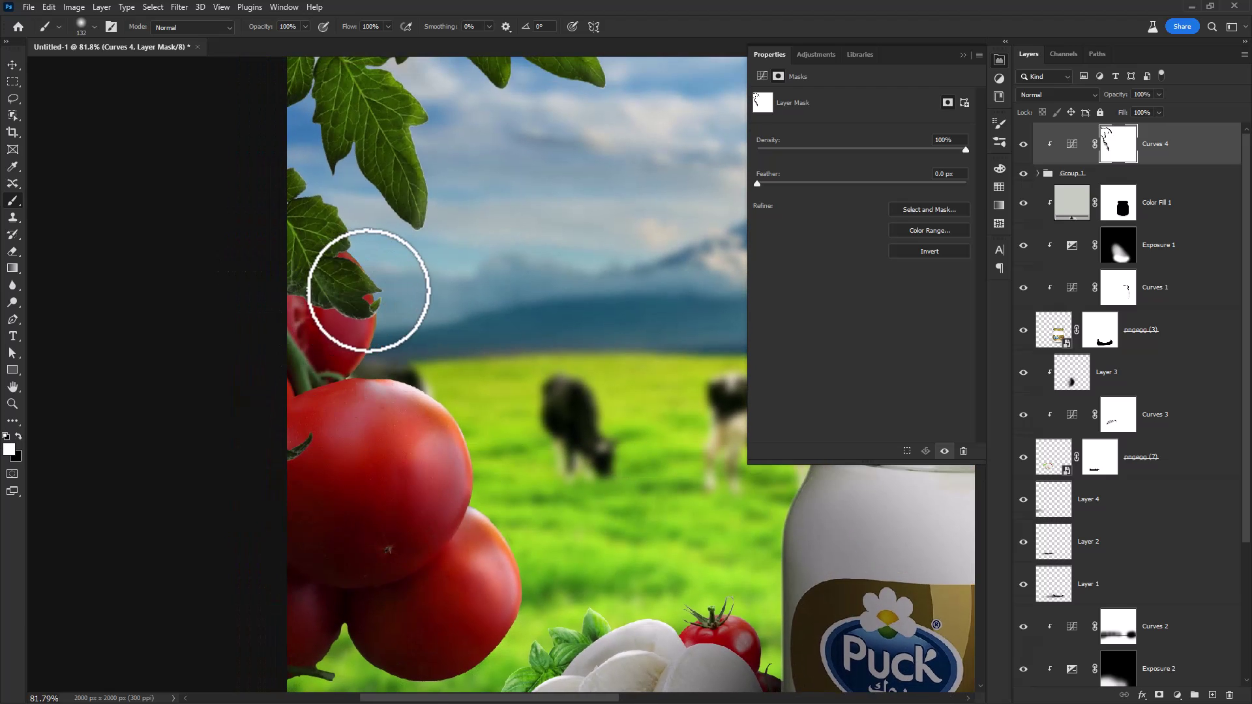
{"action": "key", "text": "x"}
Lightly brighten the leaves and tomatoes by painting black on the Curves 4 mask at 47% opacity, varying the soft brush size
{"action": "scroll", "coordinate": [357, 242], "scroll_direction": "down", "scroll_amount": 3}
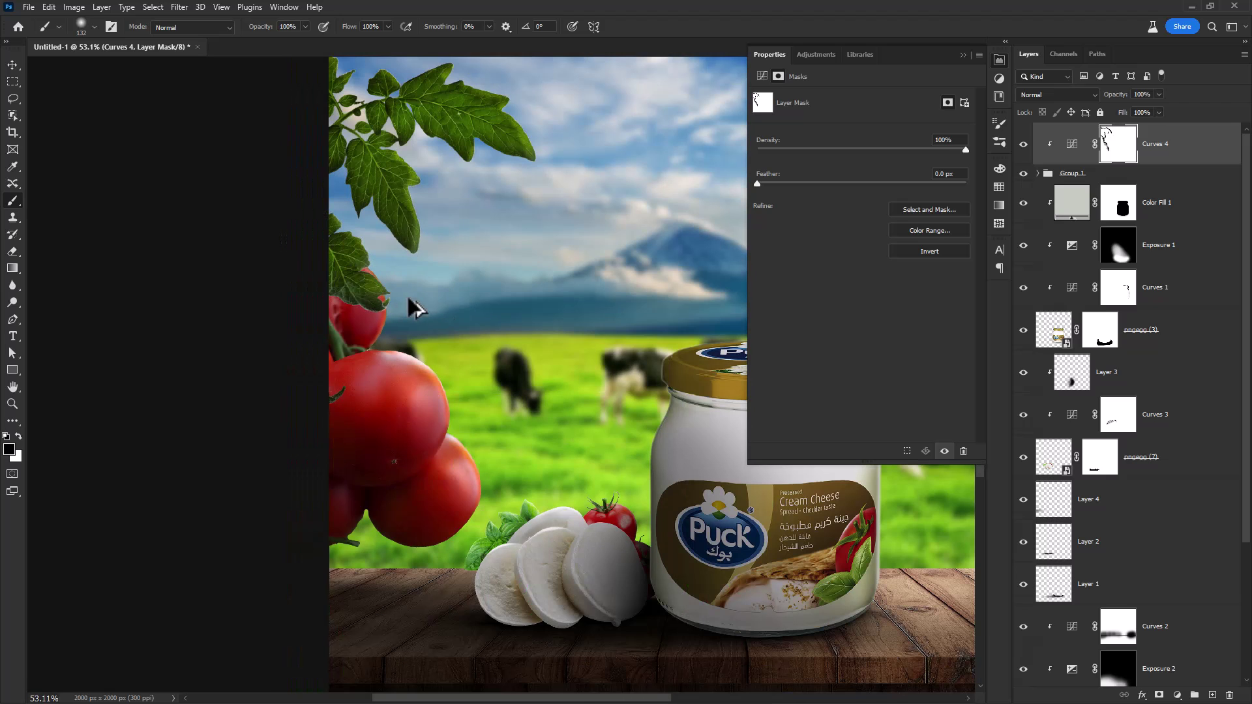
{"action": "right_click", "coordinate": [443, 236]}
{"action": "left_click", "coordinate": [260, 28]}
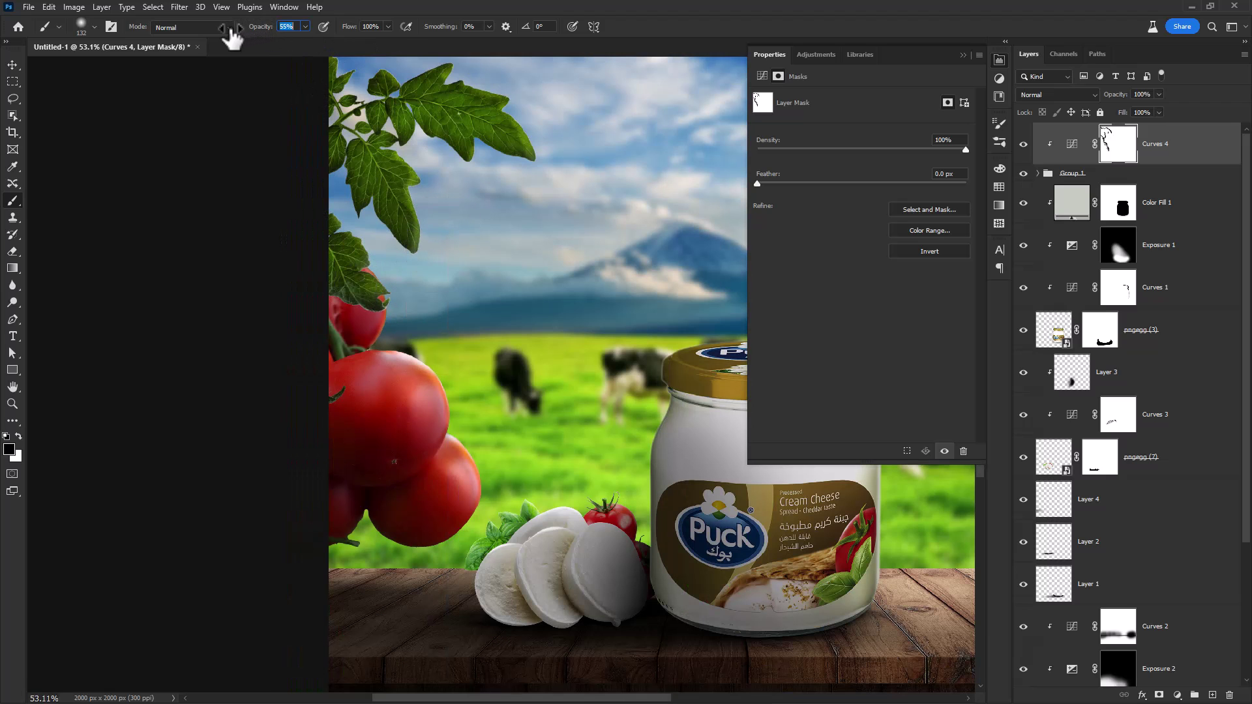
{"action": "left_click_drag", "start_coordinate": [445, 167], "coordinate": [332, 255]}
{"action": "key", "text": "bracketright"}
{"action": "key", "text": "bracketright"}
{"action": "key", "text": "bracketright"}
{"action": "key", "text": "bracketright"}
{"action": "key", "text": "bracketright"}
{"action": "key", "text": "bracketright"}
{"action": "key", "text": "bracketright"}
{"action": "key", "text": "bracketright"}
{"action": "mouse_move", "coordinate": [363, 148]}
{"action": "left_mouse_down"}
{"action": "mouse_move", "coordinate": [394, 162]}
{"action": "mouse_move", "coordinate": [255, 154]}
{"action": "mouse_move", "coordinate": [246, 166]}
{"action": "left_mouse_up"}
{"action": "key", "text": "bracketleft"}
{"action": "key", "text": "bracketleft"}
{"action": "key", "text": "bracketleft"}
{"action": "key", "text": "bracketleft"}
{"action": "key", "text": "bracketleft"}
{"action": "left_click_drag", "start_coordinate": [364, 245], "coordinate": [356, 127]}
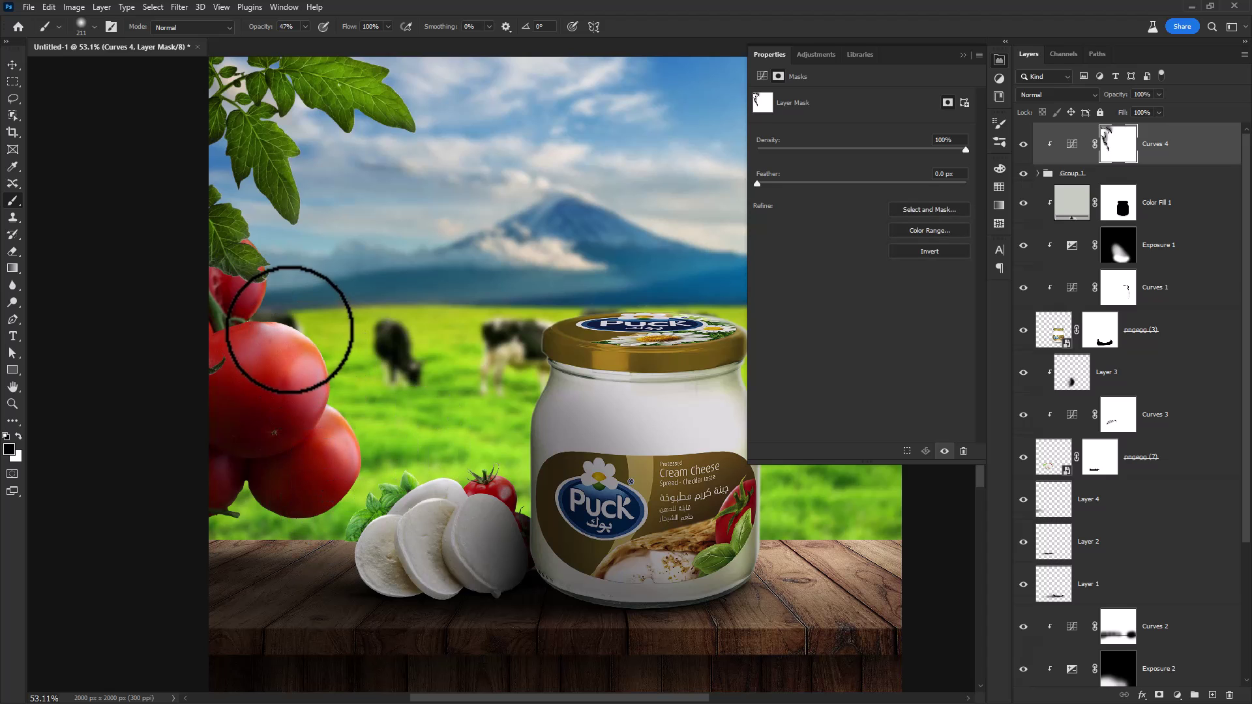
{"action": "scroll", "coordinate": [450, 385], "scroll_direction": "down", "scroll_amount": 2}
{"action": "mouse_move", "coordinate": [479, 394]}
{"action": "left_mouse_down"}
{"action": "mouse_move", "coordinate": [282, 394]}
{"action": "mouse_move", "coordinate": [343, 394]}
{"action": "left_mouse_up"}
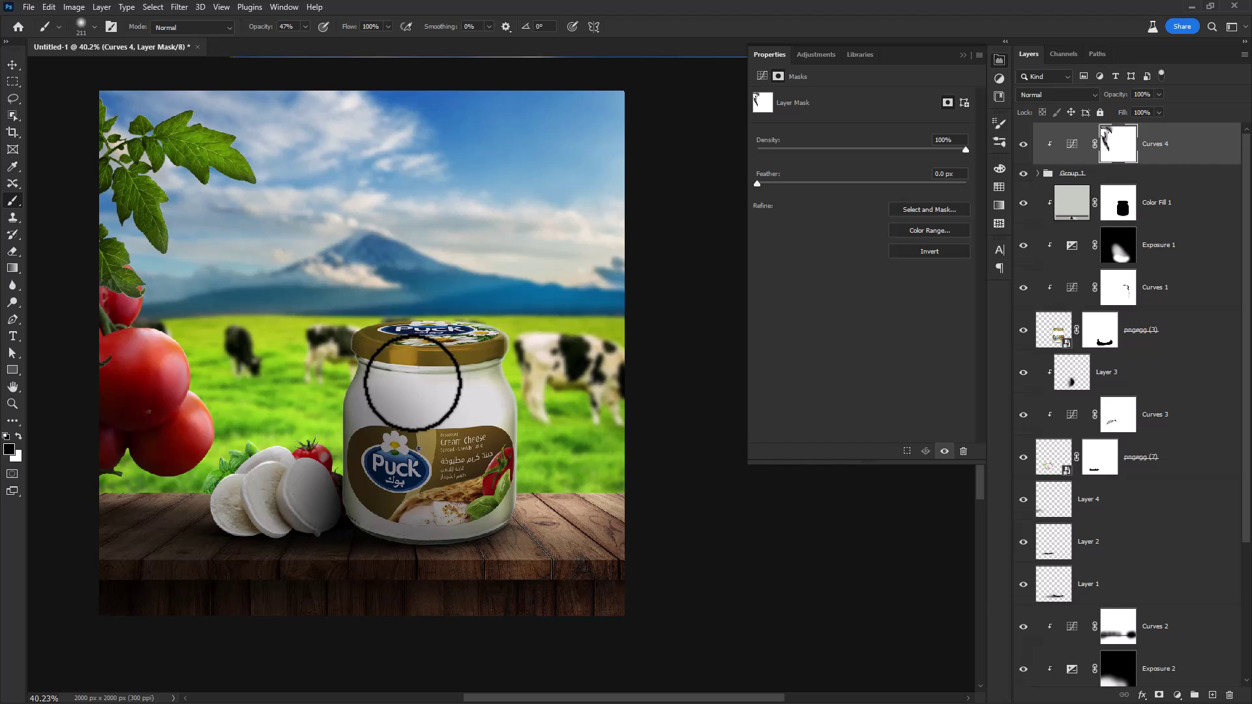
Place pngegg (12).png from the files folder into the composition again and flip it horizontally
{"action": "key", "text": "alt+Tab"}
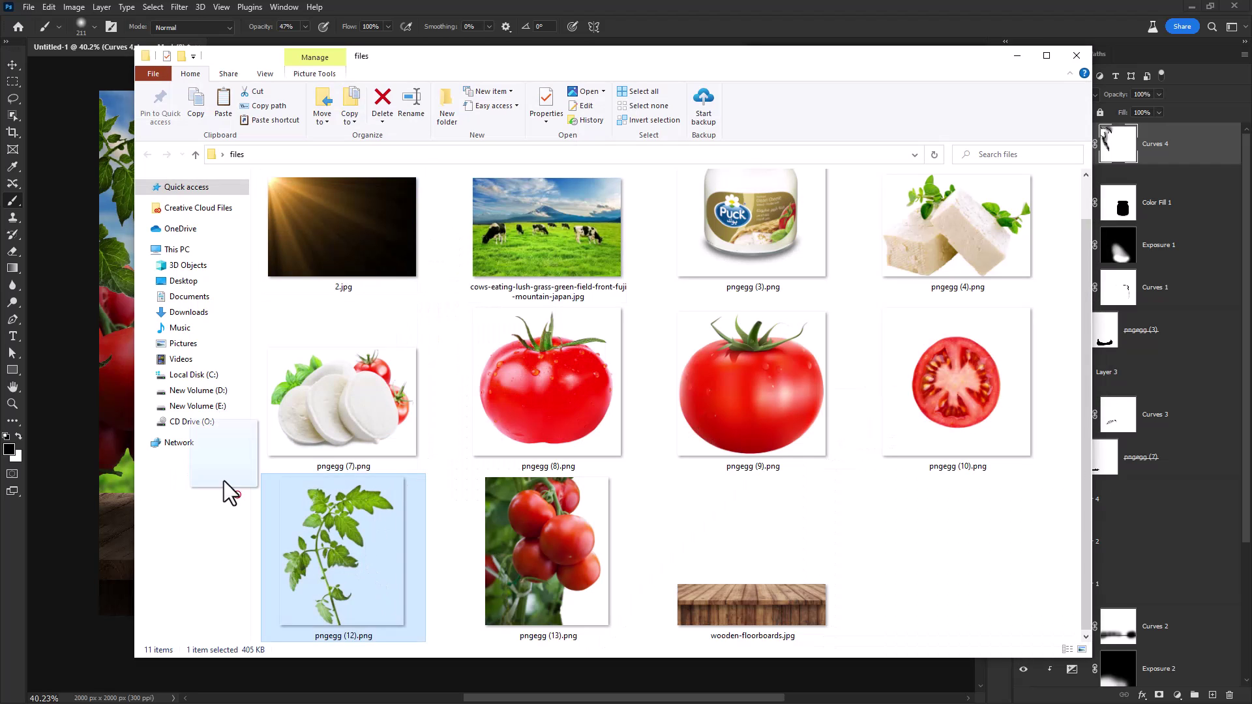
{"action": "left_click_drag", "start_coordinate": [224, 480], "coordinate": [113, 385]}
{"action": "right_click", "coordinate": [506, 361]}
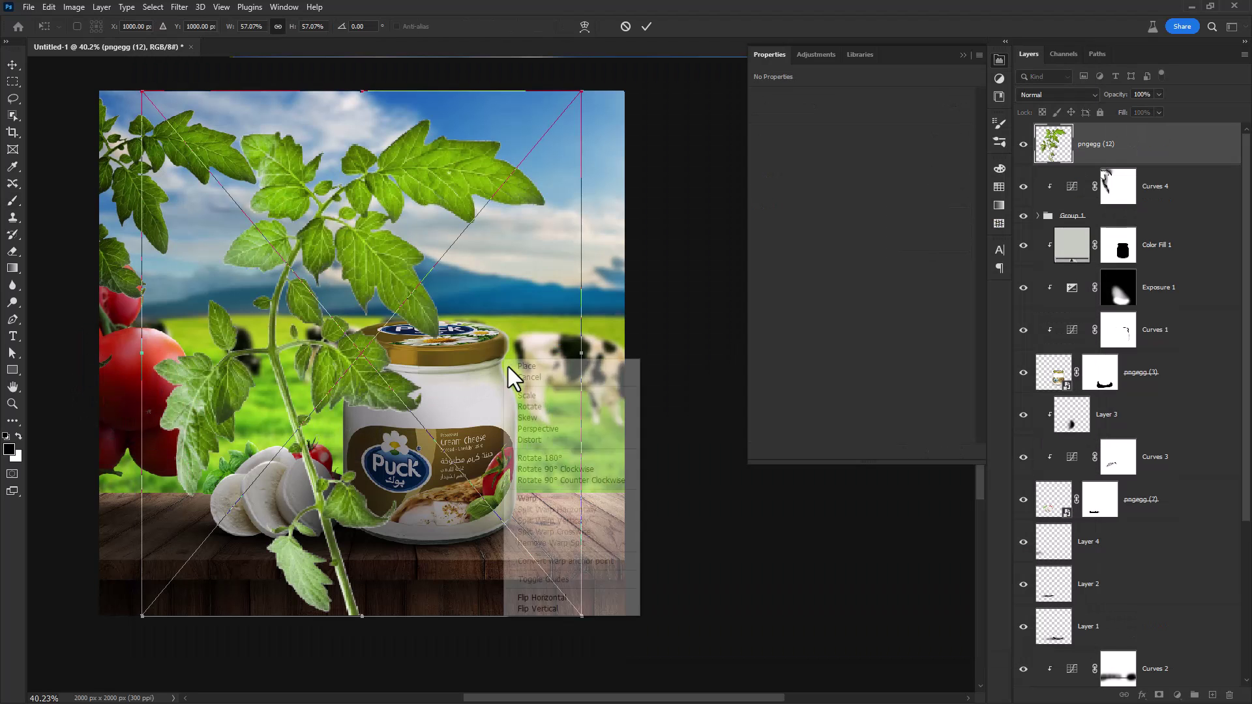
{"action": "left_click", "coordinate": [539, 597]}
Scale the new leaf branch to about 1075 by 1119 px, rotate it to -128.86°, and place it over the image's lower-right corner
{"action": "left_click_drag", "start_coordinate": [382, 407], "coordinate": [605, 397]}
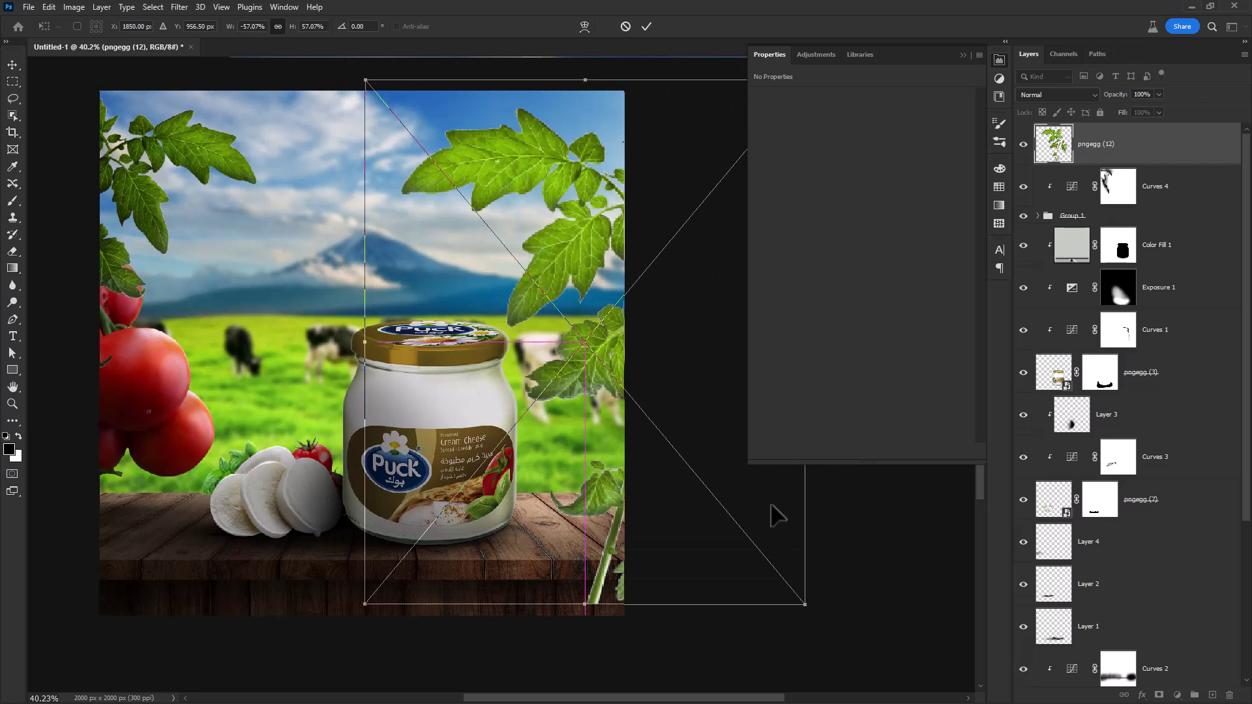
{"action": "left_click_drag", "start_coordinate": [776, 516], "coordinate": [647, 393]}
{"action": "left_click_drag", "start_coordinate": [830, 580], "coordinate": [743, 672]}
{"action": "left_click_drag", "start_coordinate": [656, 457], "coordinate": [677, 516]}
{"action": "left_click_drag", "start_coordinate": [940, 521], "coordinate": [687, 568]}
{"action": "mouse_move", "coordinate": [540, 542]}
{"action": "left_mouse_down"}
{"action": "mouse_move", "coordinate": [622, 541]}
{"action": "mouse_move", "coordinate": [643, 572]}
{"action": "left_mouse_up"}
{"action": "key", "text": "Return"}
Add a Curves adjustment clipped to the new leaf layer, with white output 131 and a point at input 162, output 58
{"action": "scroll", "coordinate": [617, 506], "scroll_direction": "up", "scroll_amount": 3}
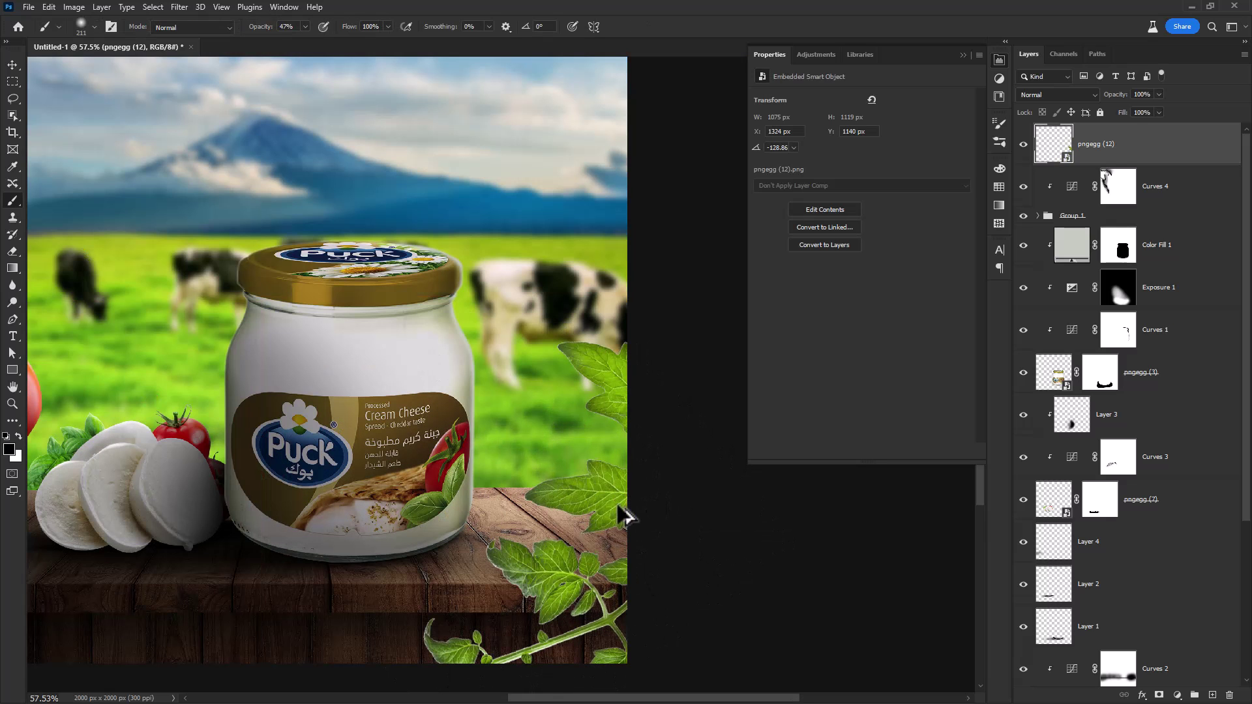
{"action": "left_click", "coordinate": [1178, 695]}
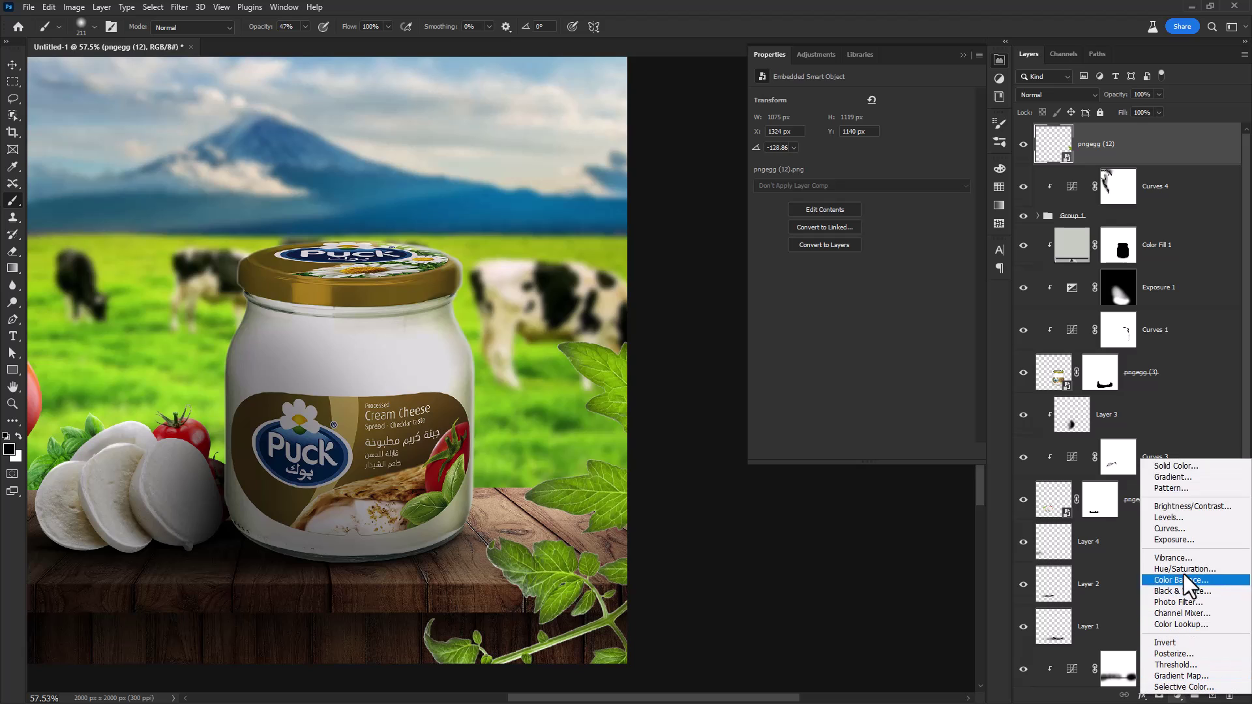
{"action": "left_click", "coordinate": [1179, 530]}
{"action": "left_click", "coordinate": [887, 452]}
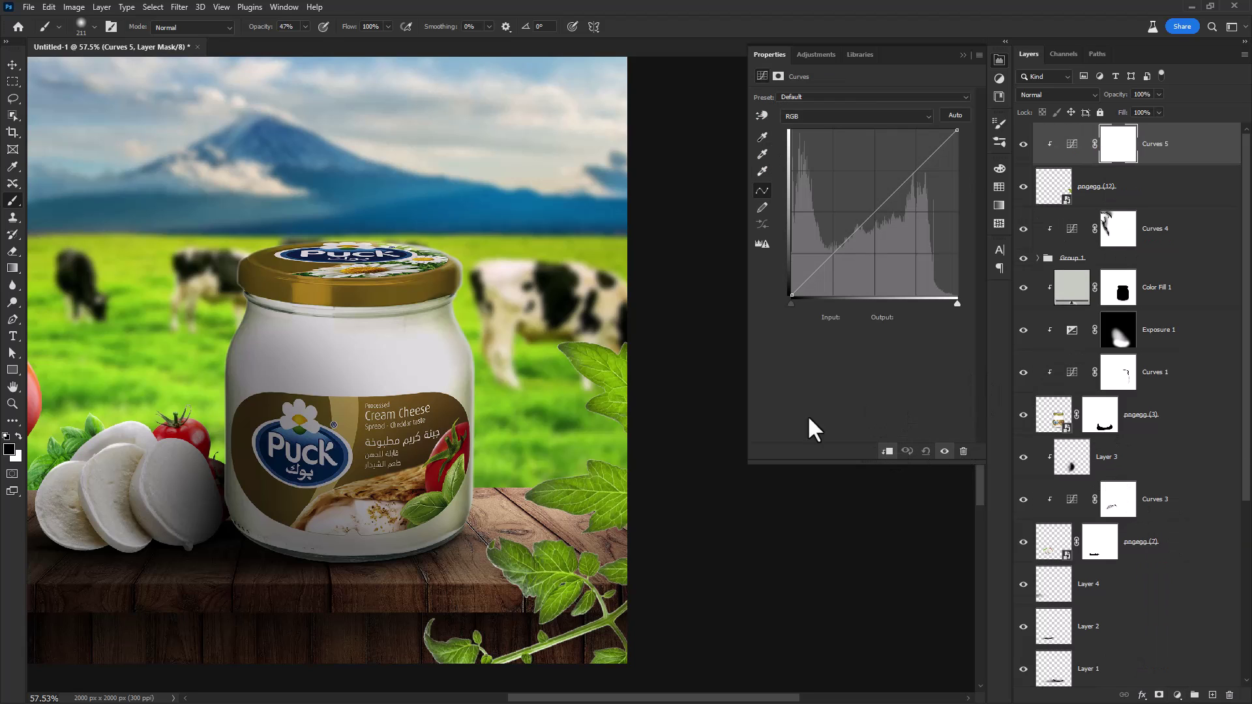
{"action": "left_click", "coordinate": [891, 238]}
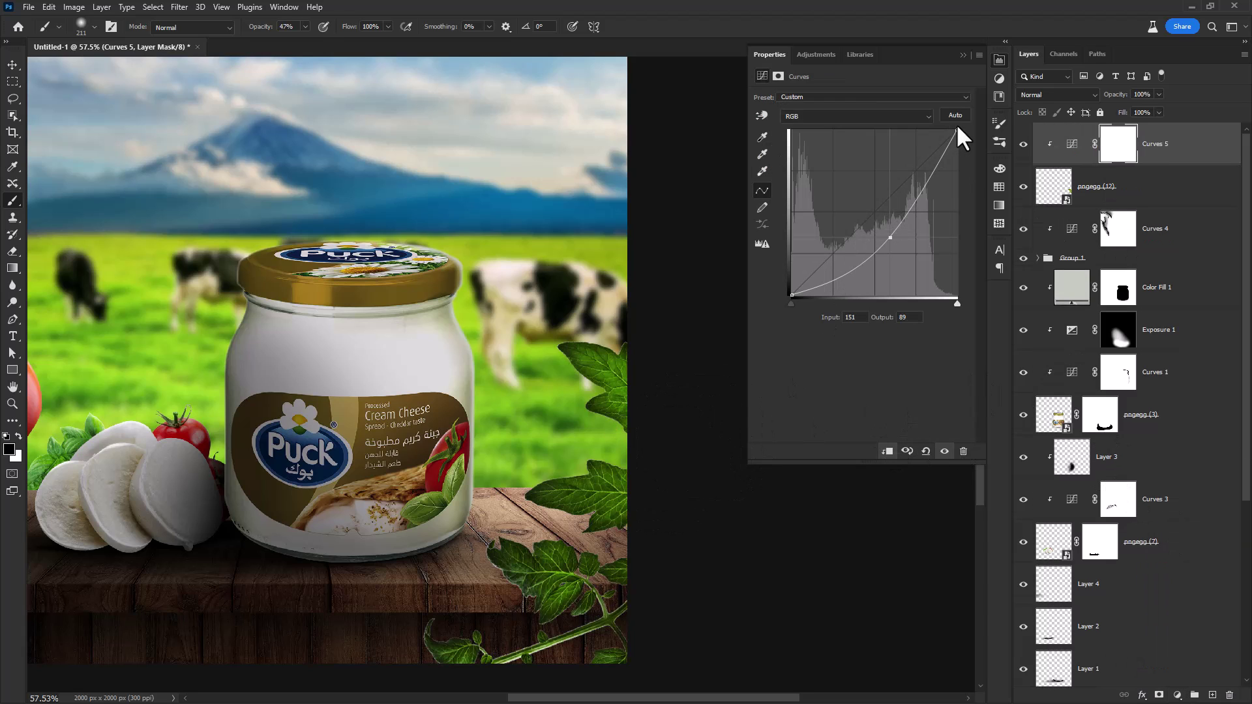
{"action": "left_click_drag", "start_coordinate": [985, 190], "coordinate": [985, 225]}
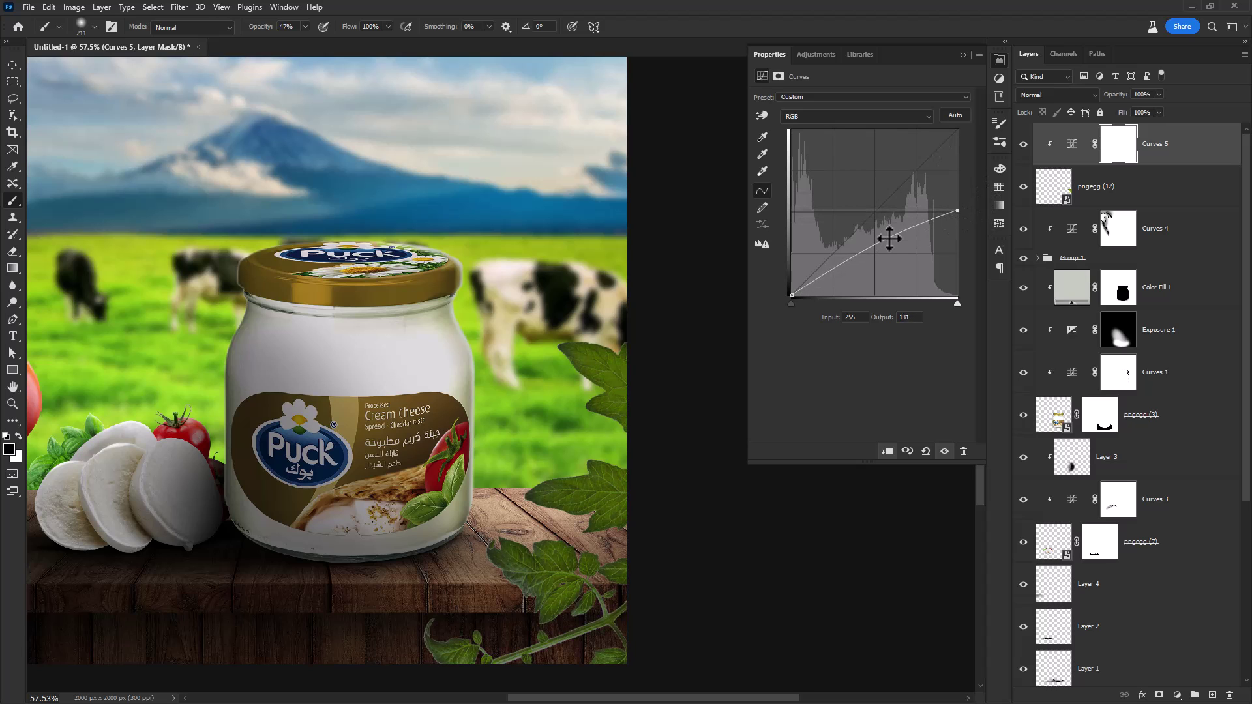
{"action": "mouse_move", "coordinate": [890, 239]}
{"action": "left_mouse_down"}
{"action": "mouse_move", "coordinate": [907, 268]}
{"action": "mouse_move", "coordinate": [900, 258]}
{"action": "left_mouse_up"}
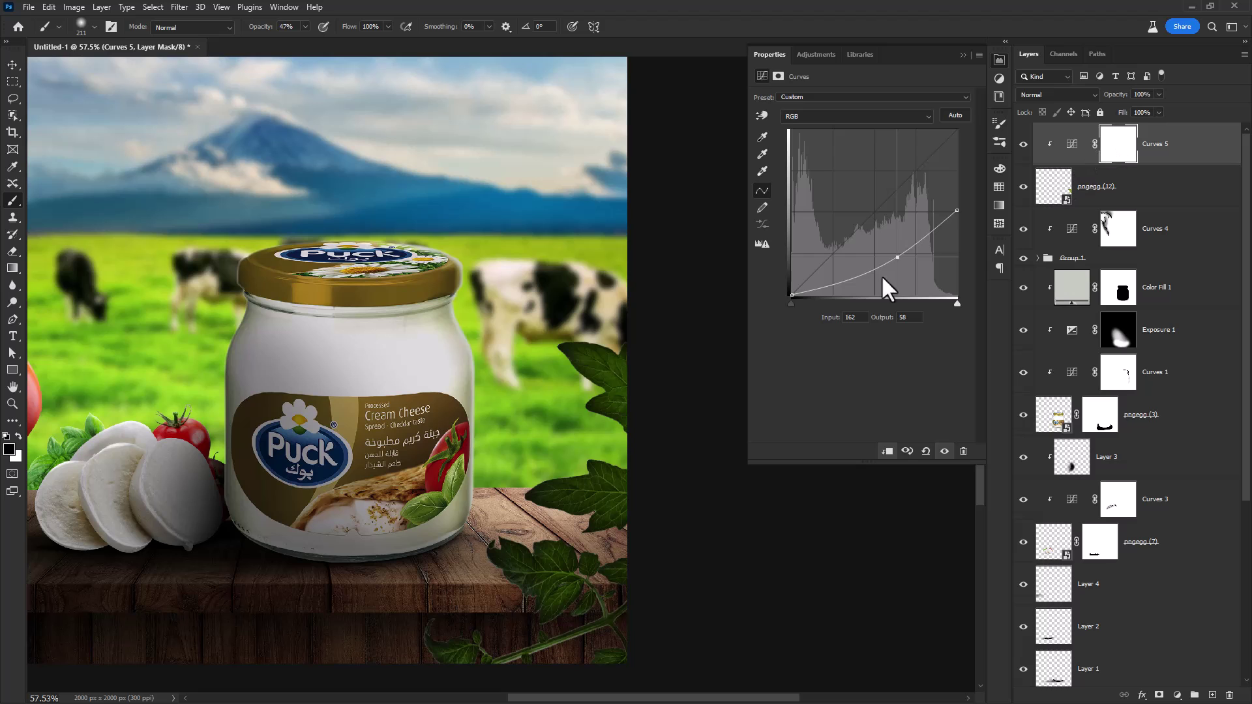
Paint black on the Curves 5 mask along the highest right-hand leaf's edge with a 34 px soft brush at 100% opacity
{"action": "scroll", "coordinate": [595, 358], "scroll_direction": "up", "scroll_amount": 6}
{"action": "left_click_drag", "start_coordinate": [605, 347], "coordinate": [547, 341]}
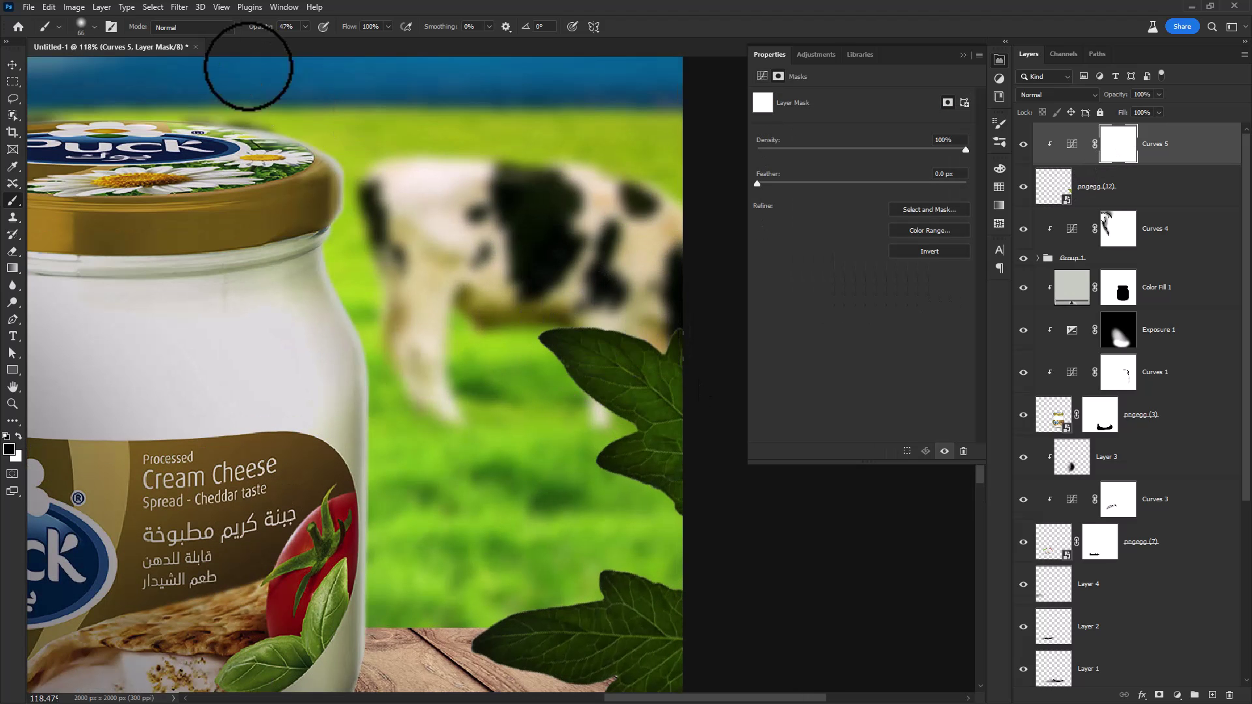
{"action": "right_click", "coordinate": [461, 193]}
{"action": "double_click", "coordinate": [525, 349]}
{"action": "left_click_drag", "start_coordinate": [593, 353], "coordinate": [586, 351]}
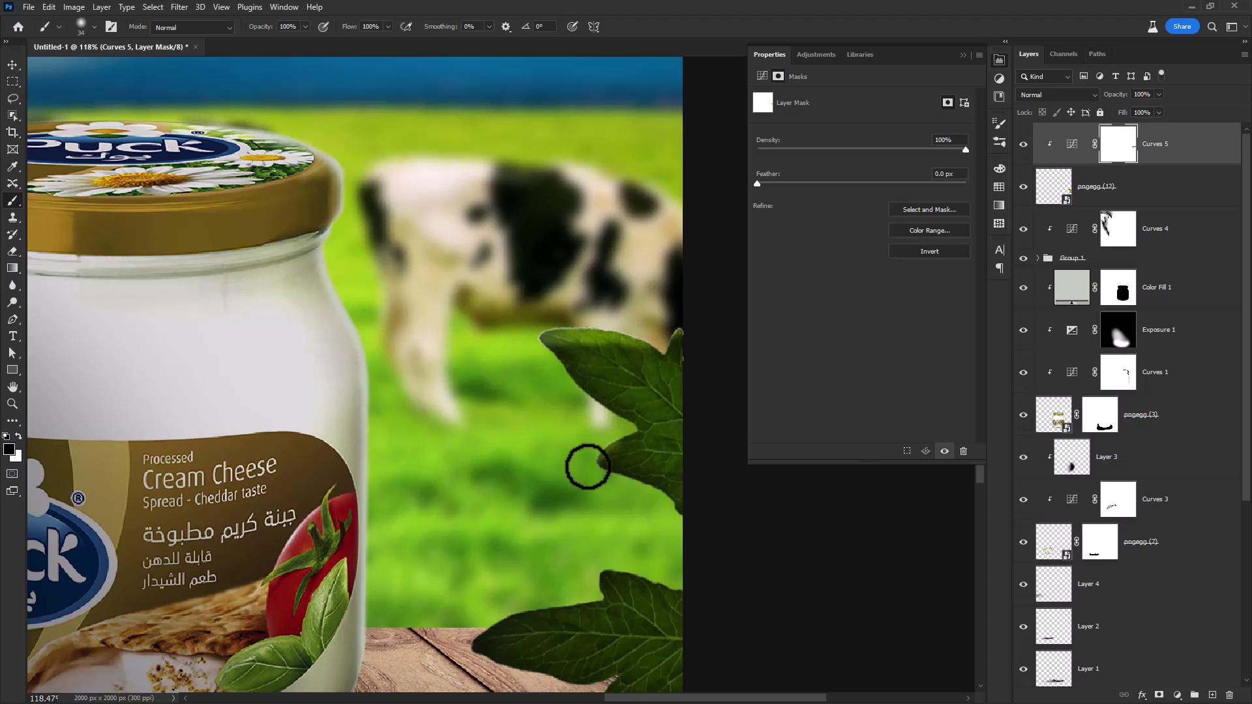
Paint black on the Curves 5 mask along the remaining right-hand leaf edges and stem, reducing the soft brush to 17 px
{"action": "left_click_drag", "start_coordinate": [549, 494], "coordinate": [600, 357]}
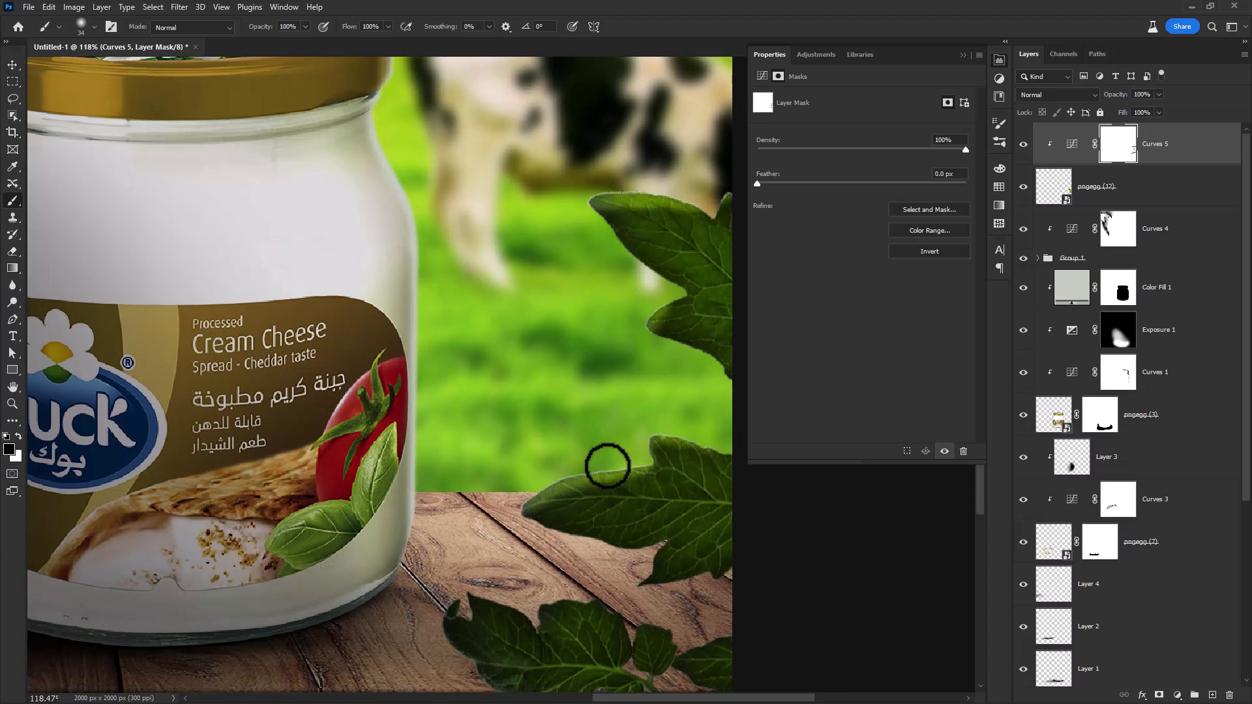
{"action": "left_click_drag", "start_coordinate": [533, 514], "coordinate": [593, 352]}
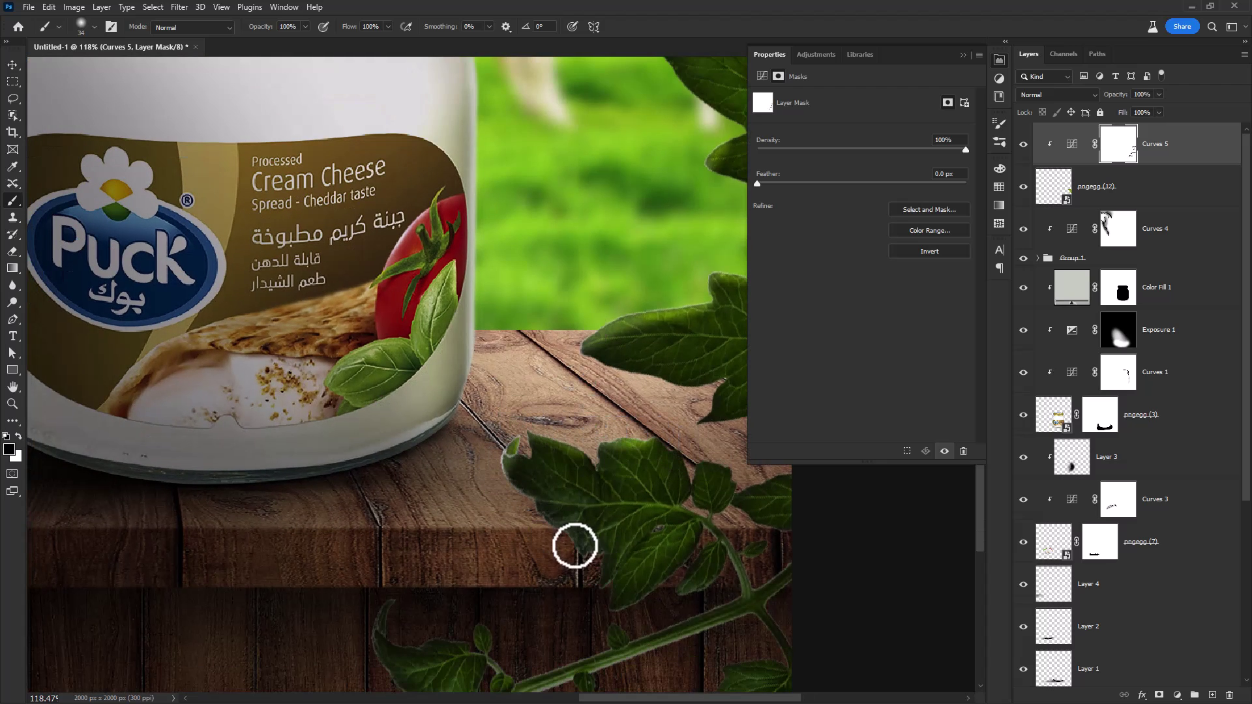
{"action": "left_click_drag", "start_coordinate": [664, 598], "coordinate": [618, 547]}
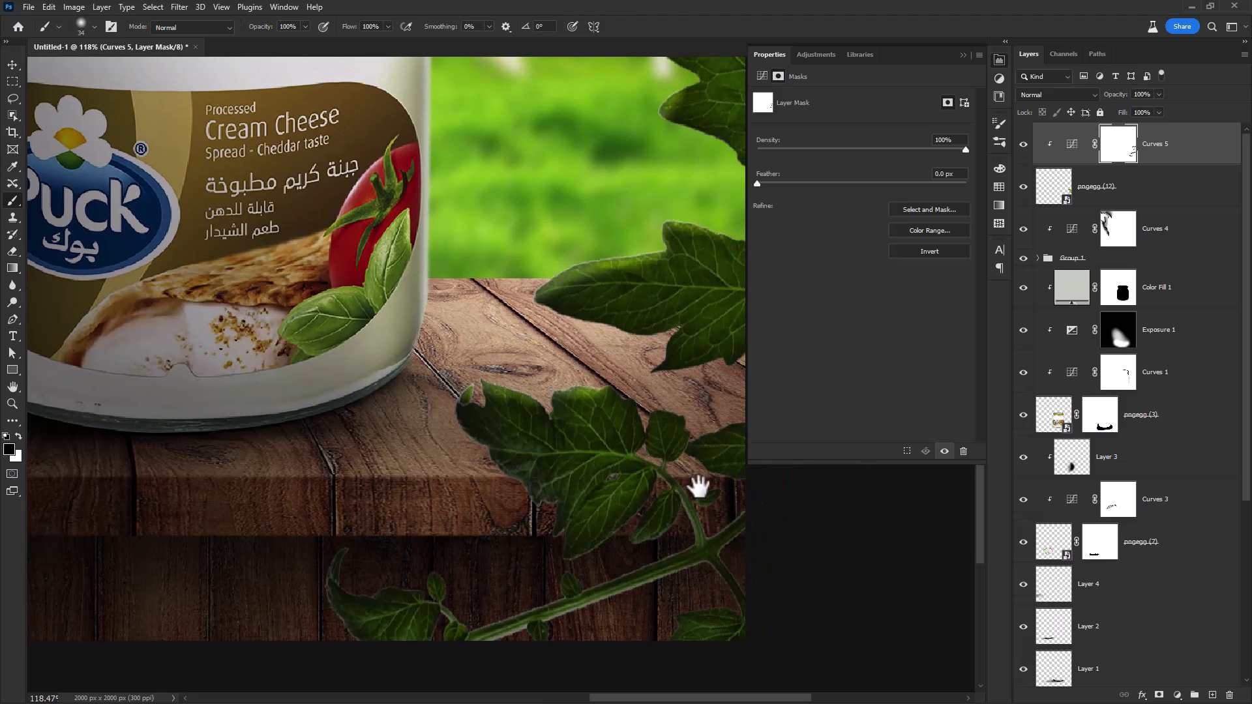
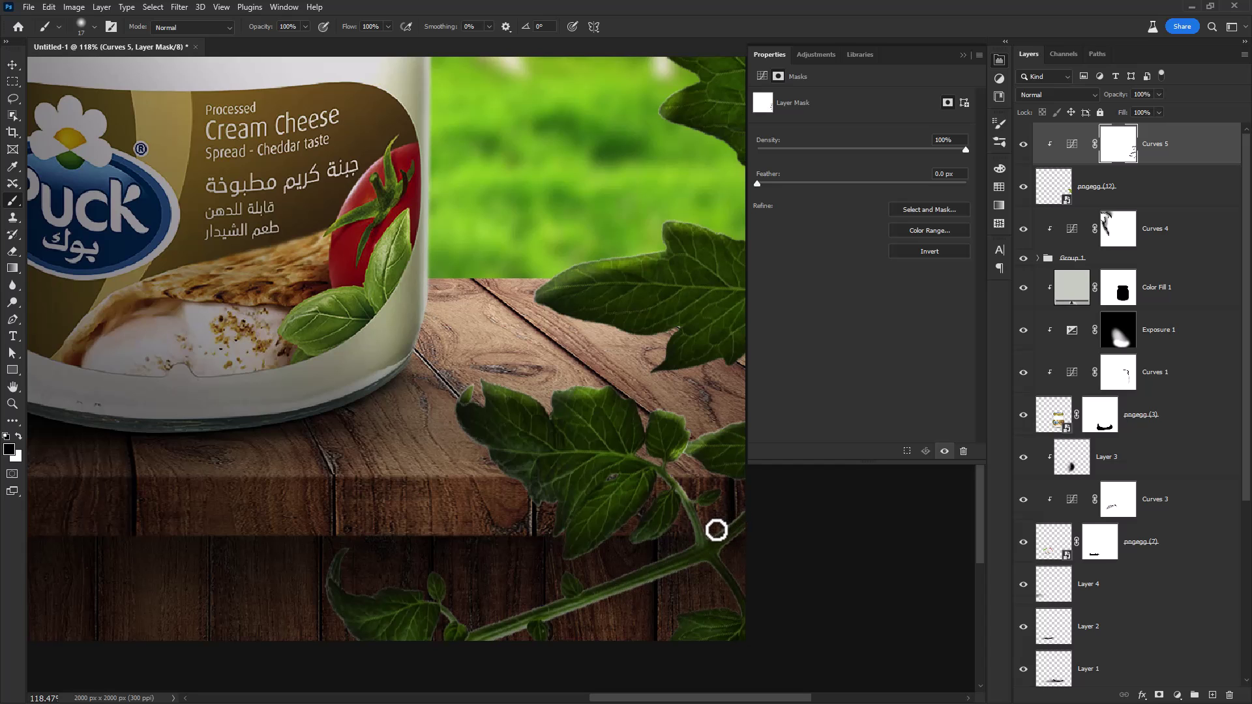
{"action": "scroll", "coordinate": [498, 560], "scroll_direction": "down", "scroll_amount": 8}
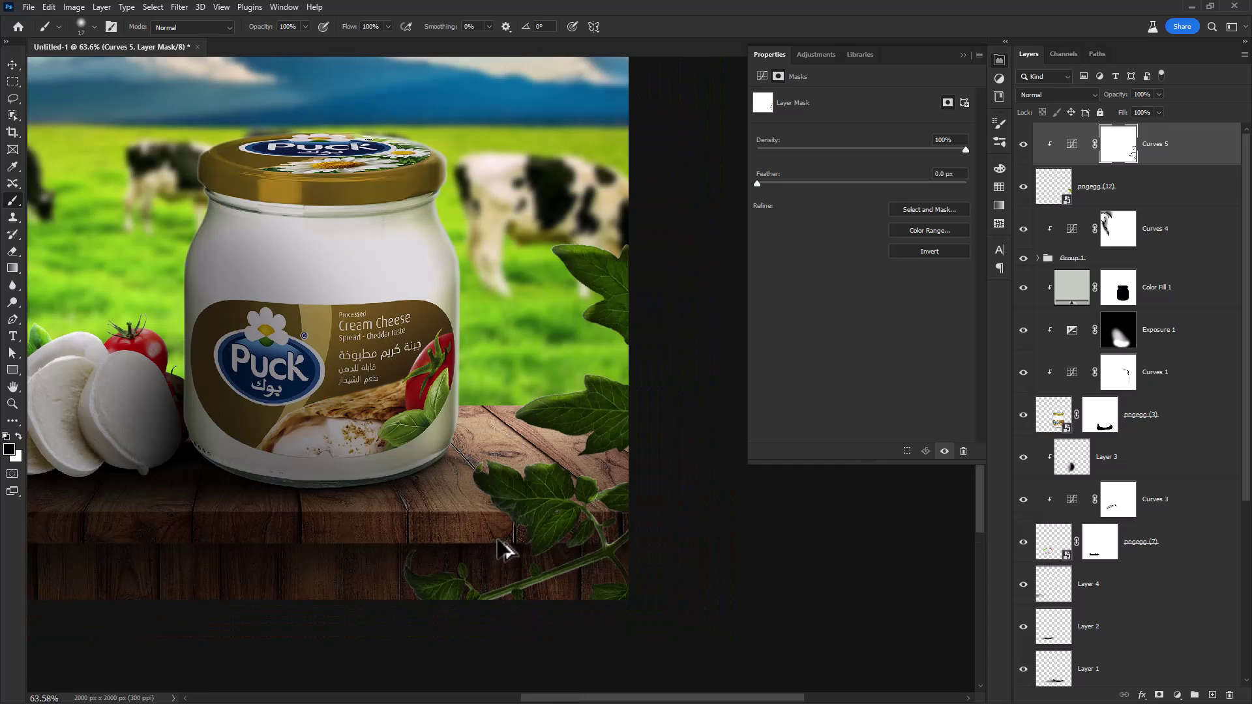
Paint black over the lower-right leaves on the Curves 5 mask with a 218 px soft brush at 31% opacity
{"action": "left_click_drag", "start_coordinate": [429, 391], "coordinate": [547, 457]}
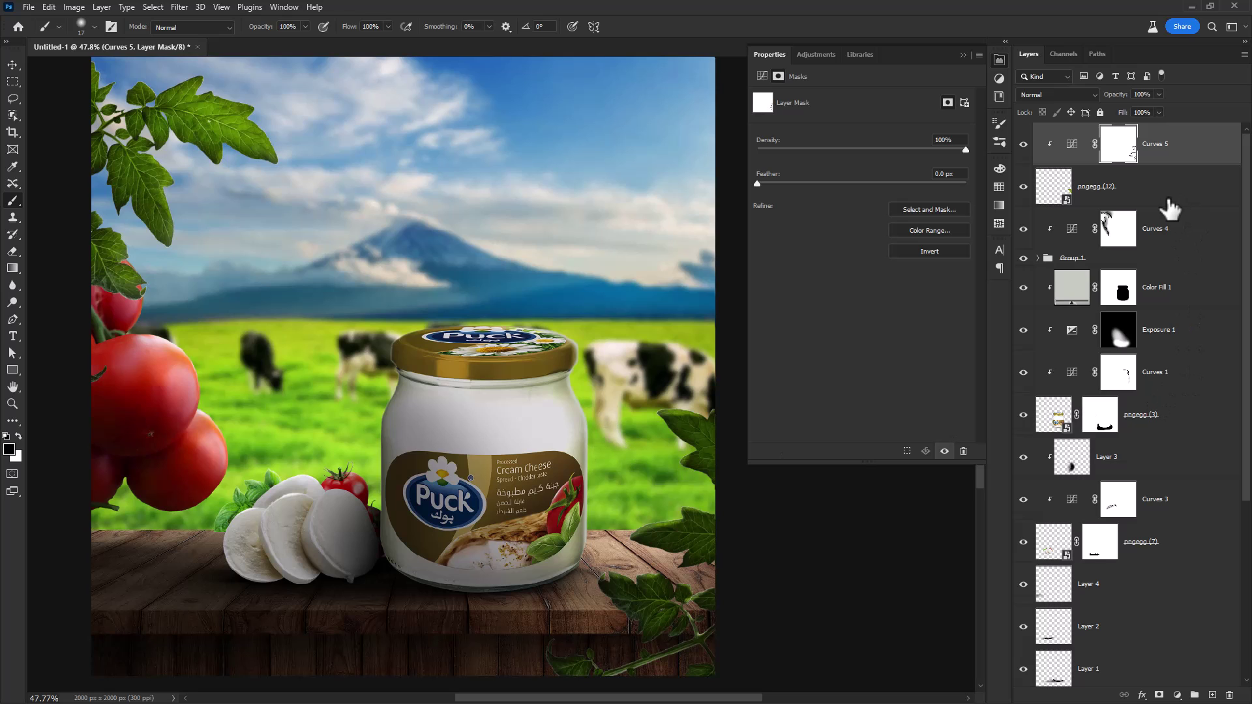
{"action": "right_click", "coordinate": [524, 513]}
{"action": "double_click", "coordinate": [611, 411]}
{"action": "left_click_drag", "start_coordinate": [551, 446], "coordinate": [580, 443]}
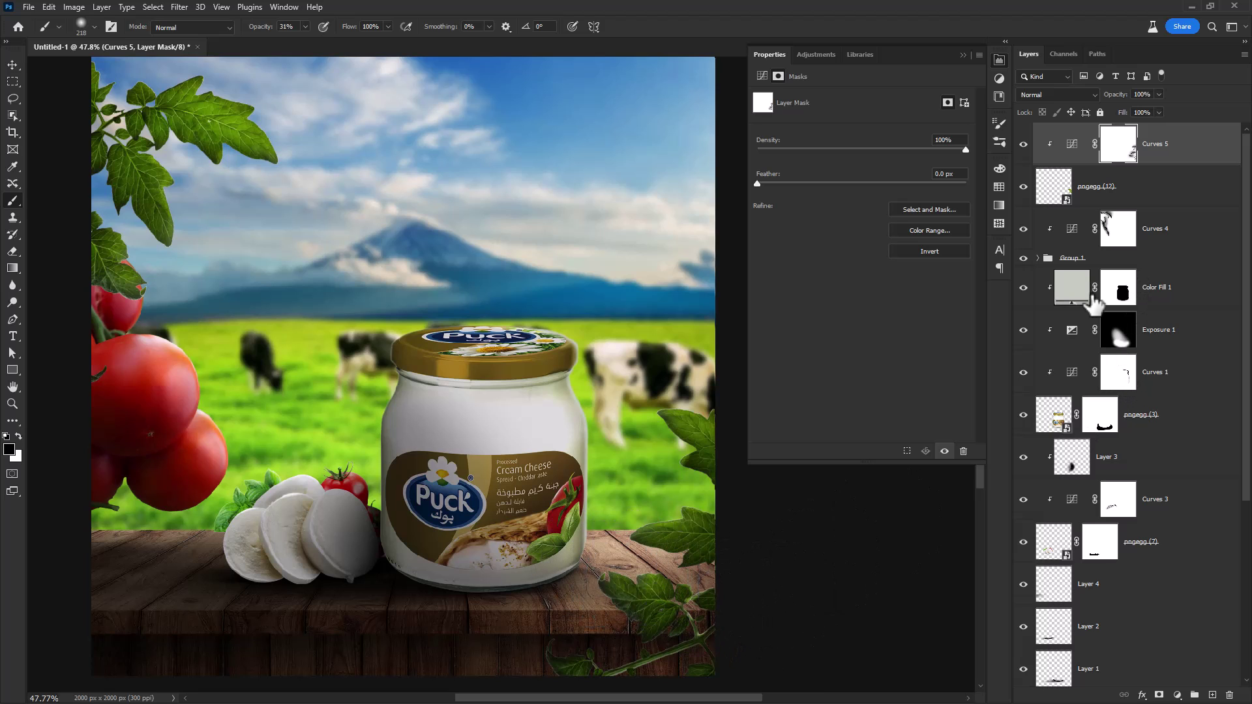
{"action": "scroll", "coordinate": [572, 512], "scroll_direction": "down", "scroll_amount": 3}
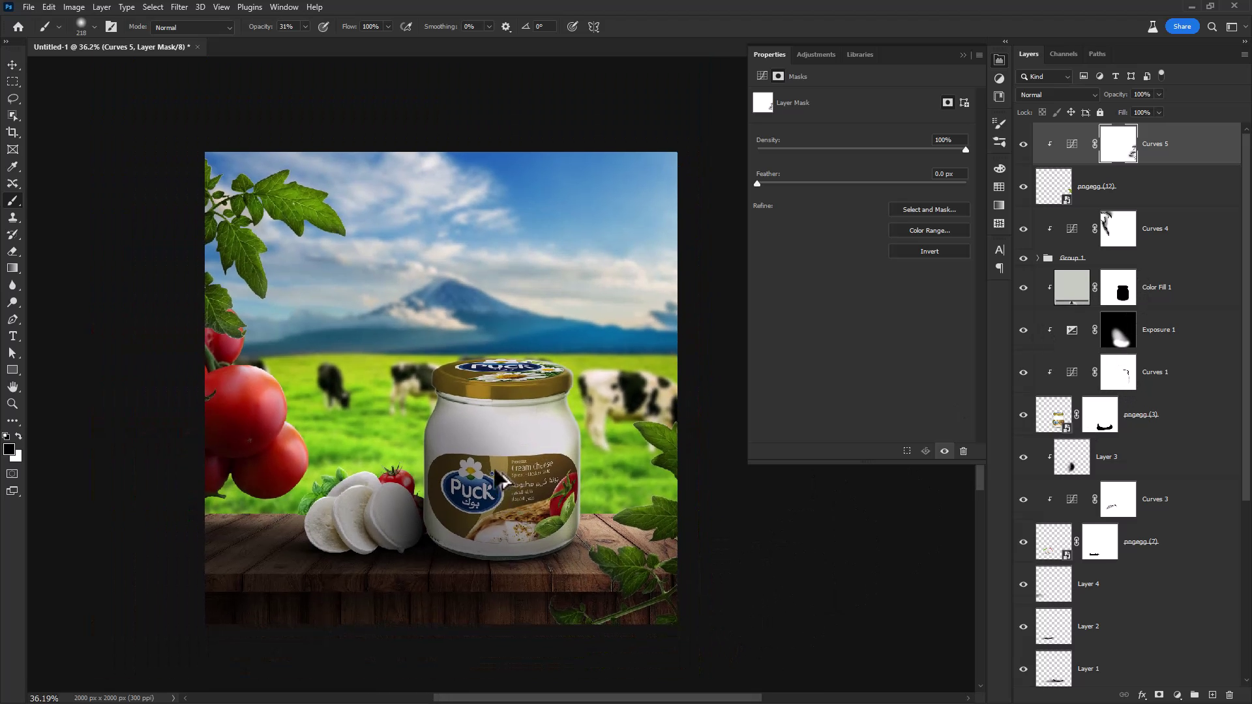
{"action": "scroll", "coordinate": [522, 561], "scroll_direction": "up", "scroll_amount": 1}
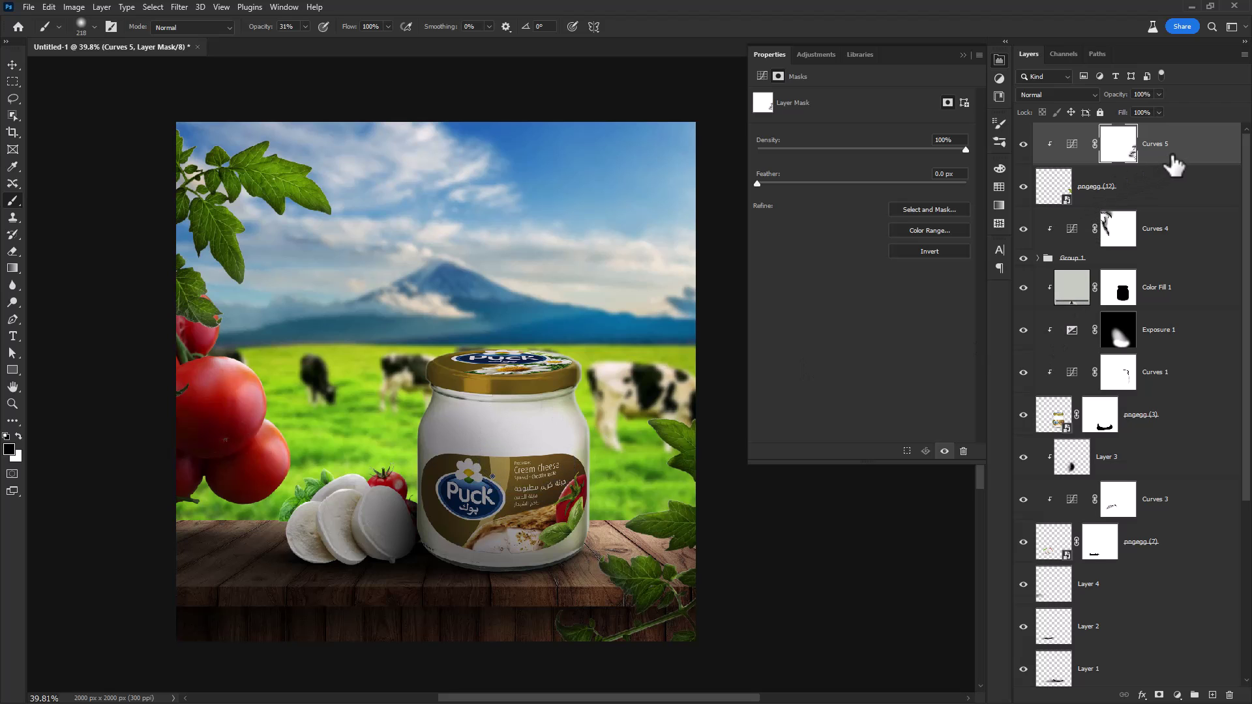
Apply a Gaussian Blur smart filter with a 4.1 px radius to the lower-right leaf branch layer
{"action": "left_click", "coordinate": [1141, 204]}
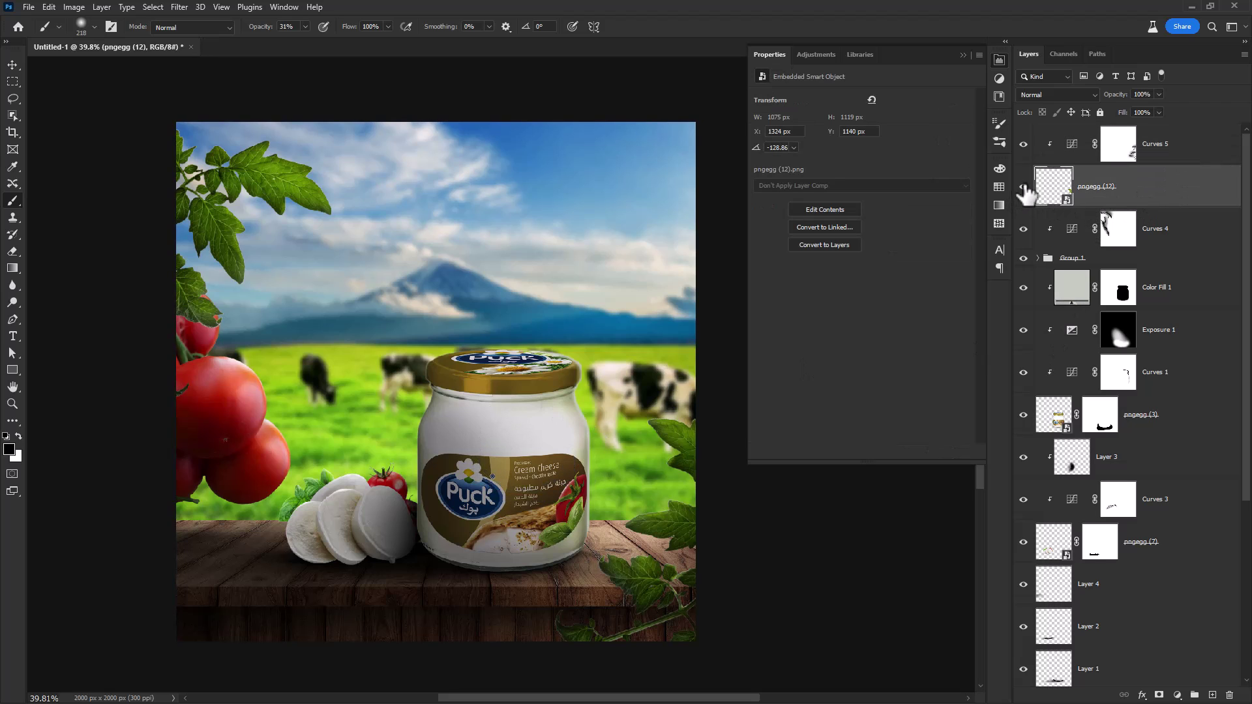
{"action": "left_click", "coordinate": [157, 8]}
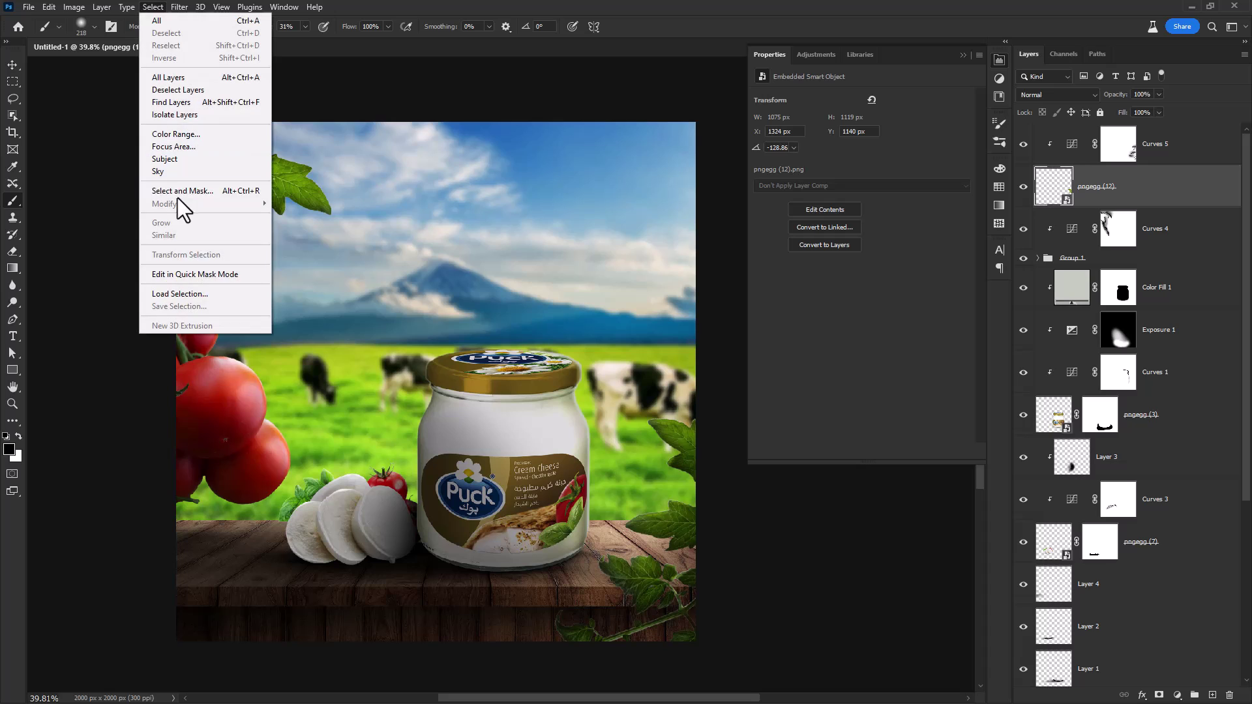
{"action": "mouse_move", "coordinate": [178, 5]}
{"action": "mouse_move", "coordinate": [206, 193]}
{"action": "left_click", "coordinate": [384, 243]}
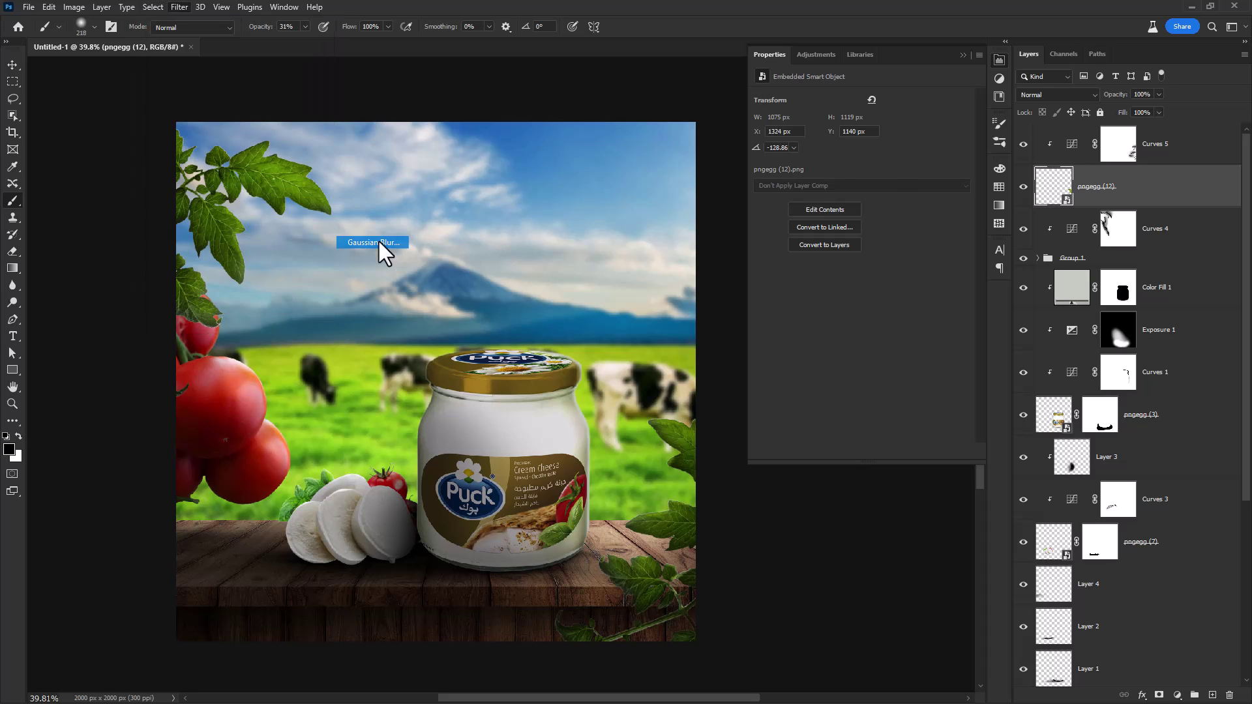
{"action": "left_click_drag", "start_coordinate": [743, 388], "coordinate": [734, 386]}
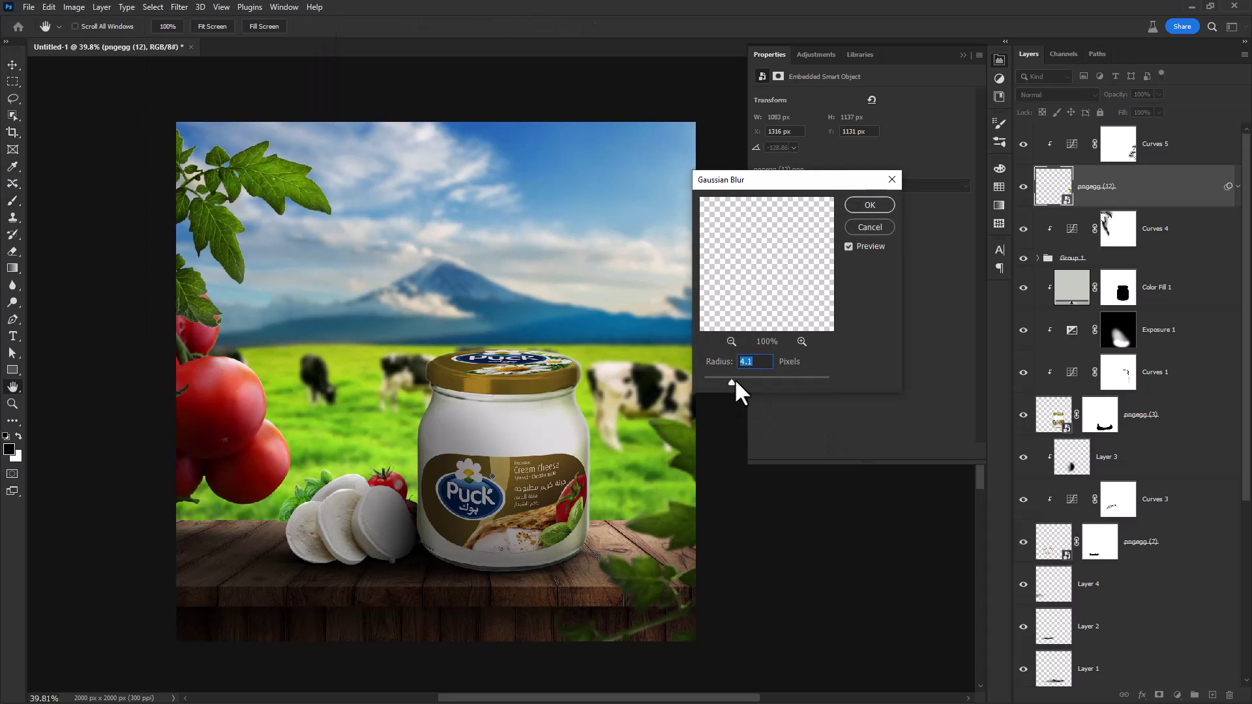
{"action": "left_click", "coordinate": [869, 206]}
Apply a Gaussian Blur smart filter to the tomato cluster layer, pngegg (13)
{"action": "key", "text": "v"}
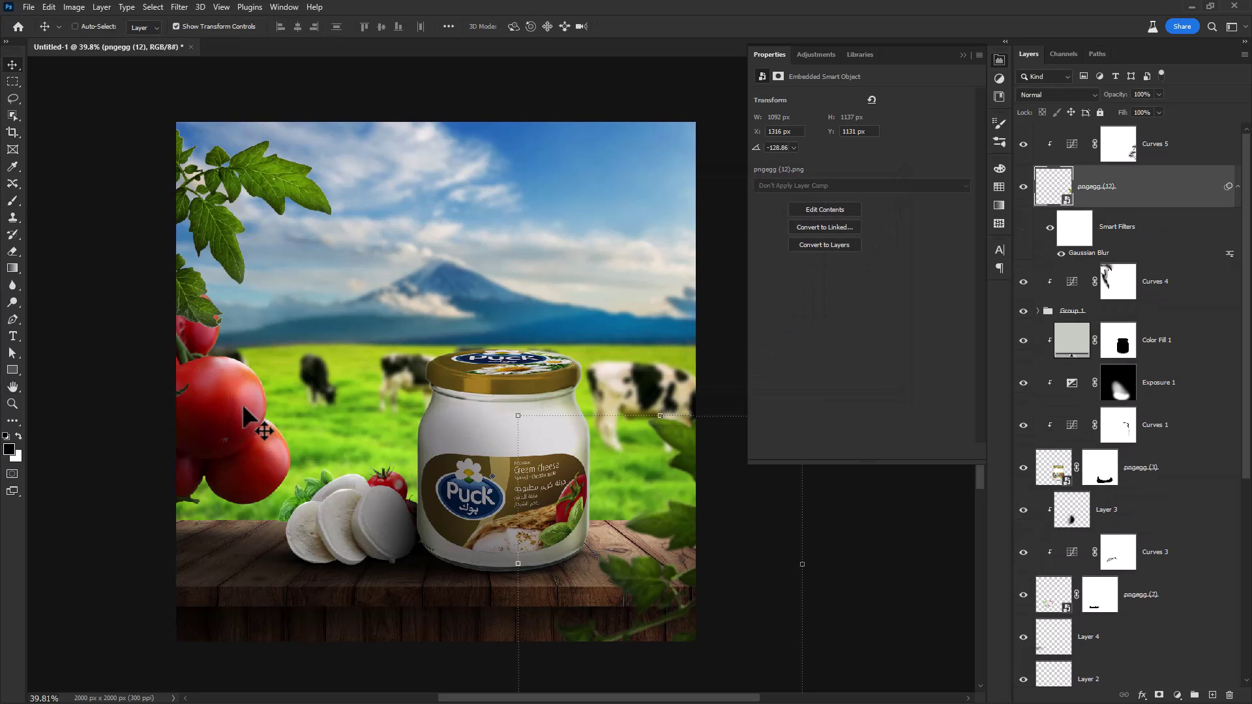
{"action": "left_click", "coordinate": [242, 400], "text": "ctrl"}
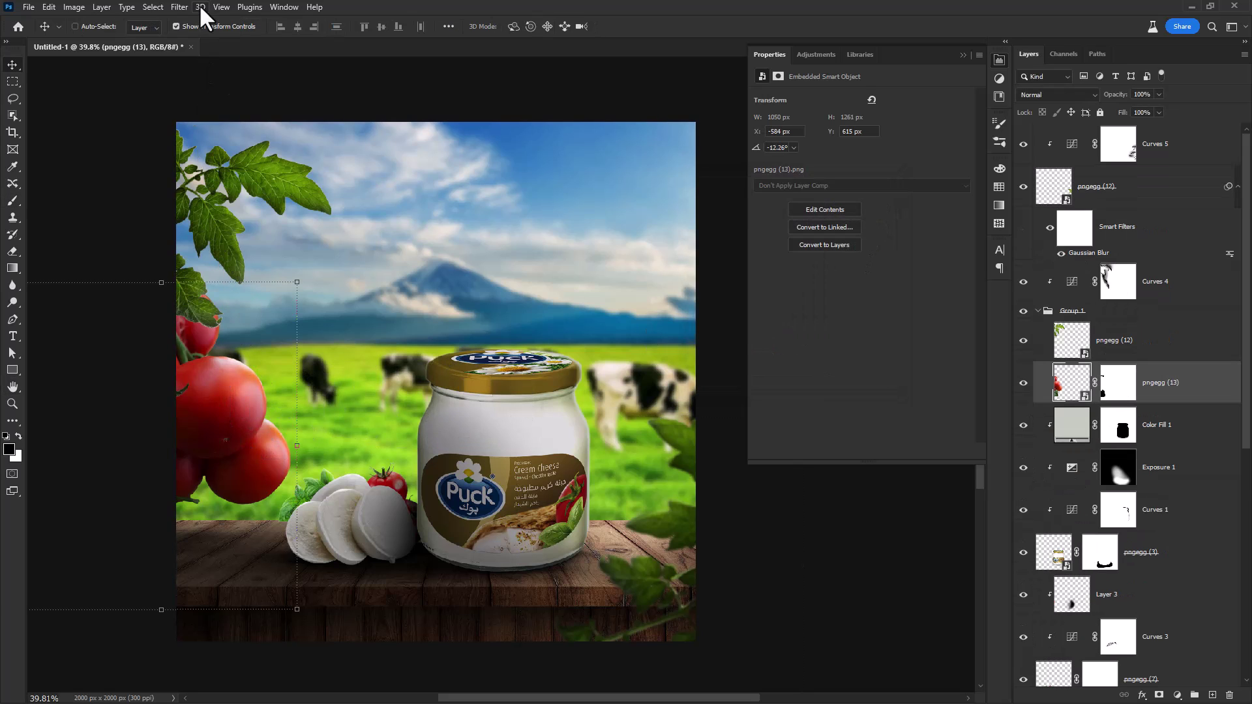
{"action": "left_click", "coordinate": [187, 21]}
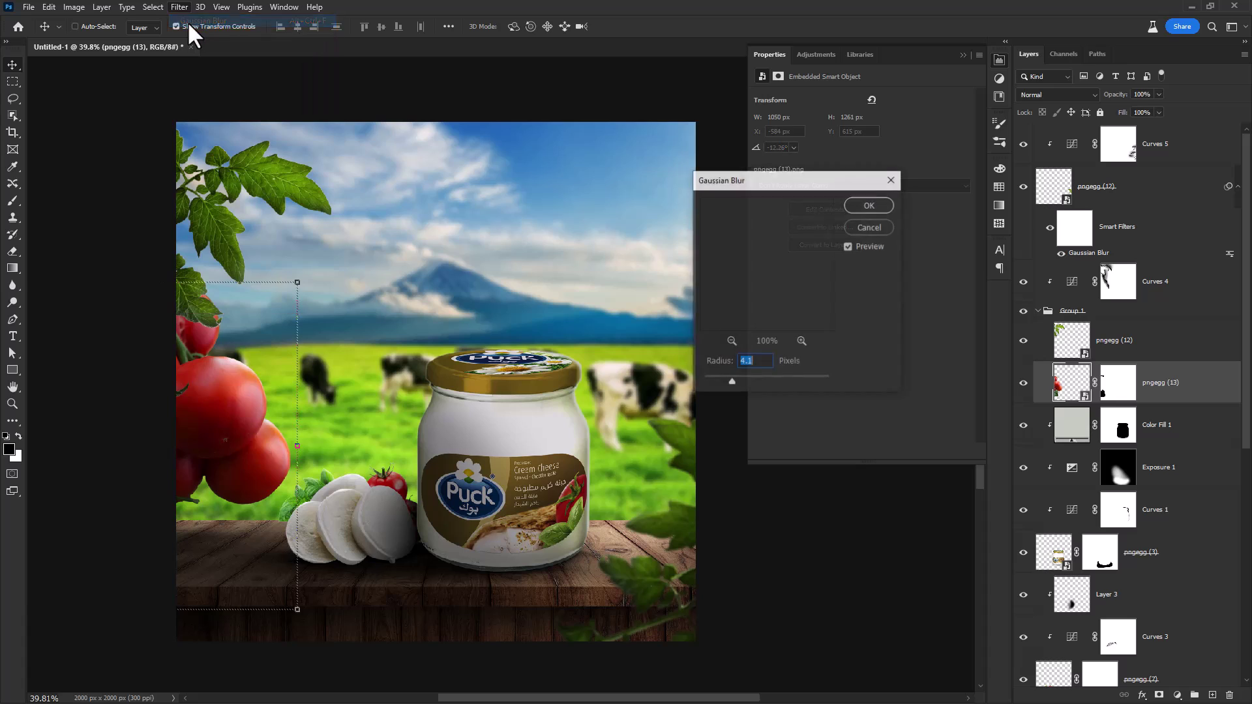
{"action": "left_click_drag", "start_coordinate": [740, 375], "coordinate": [738, 378]}
{"action": "left_click", "coordinate": [856, 201]}
Apply a Gaussian Blur smart filter with a 3.2 px radius to the upper-left leaf layer in Group 1
{"action": "left_click", "coordinate": [253, 175], "text": "ctrl"}
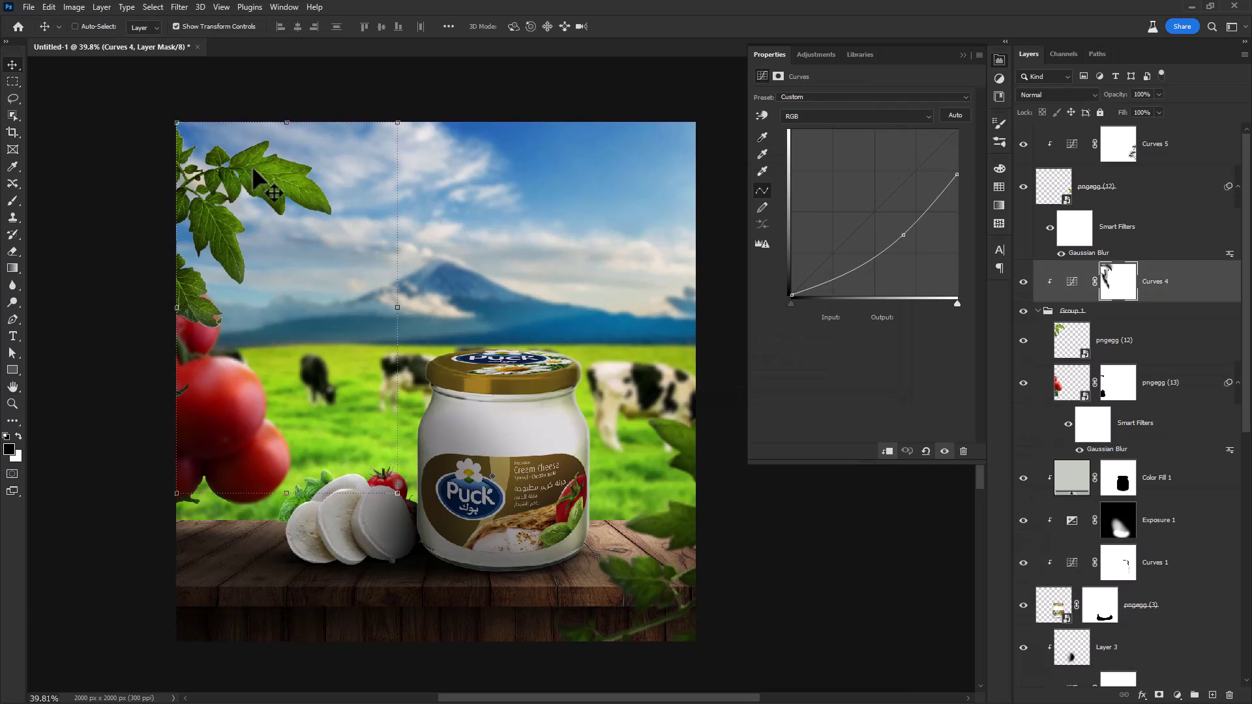
{"action": "left_click", "coordinate": [1140, 335]}
{"action": "left_click", "coordinate": [180, 7]}
{"action": "left_click", "coordinate": [196, 20]}
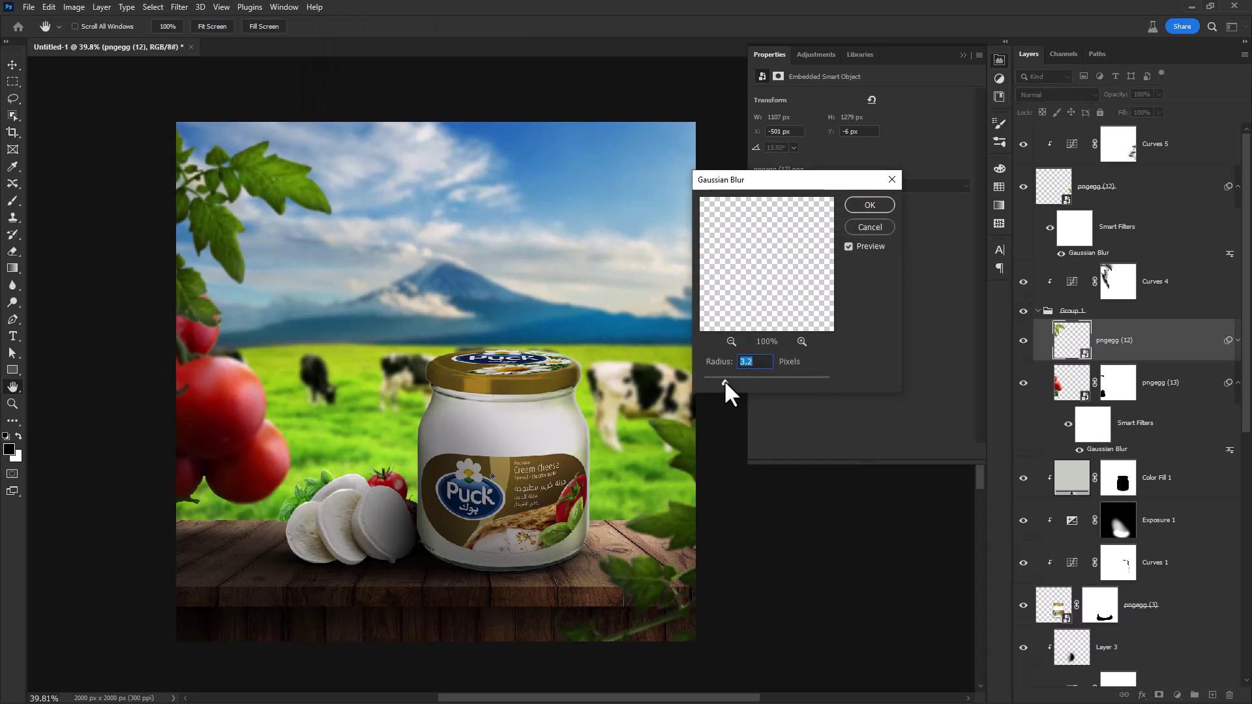
{"action": "left_click", "coordinate": [870, 204]}
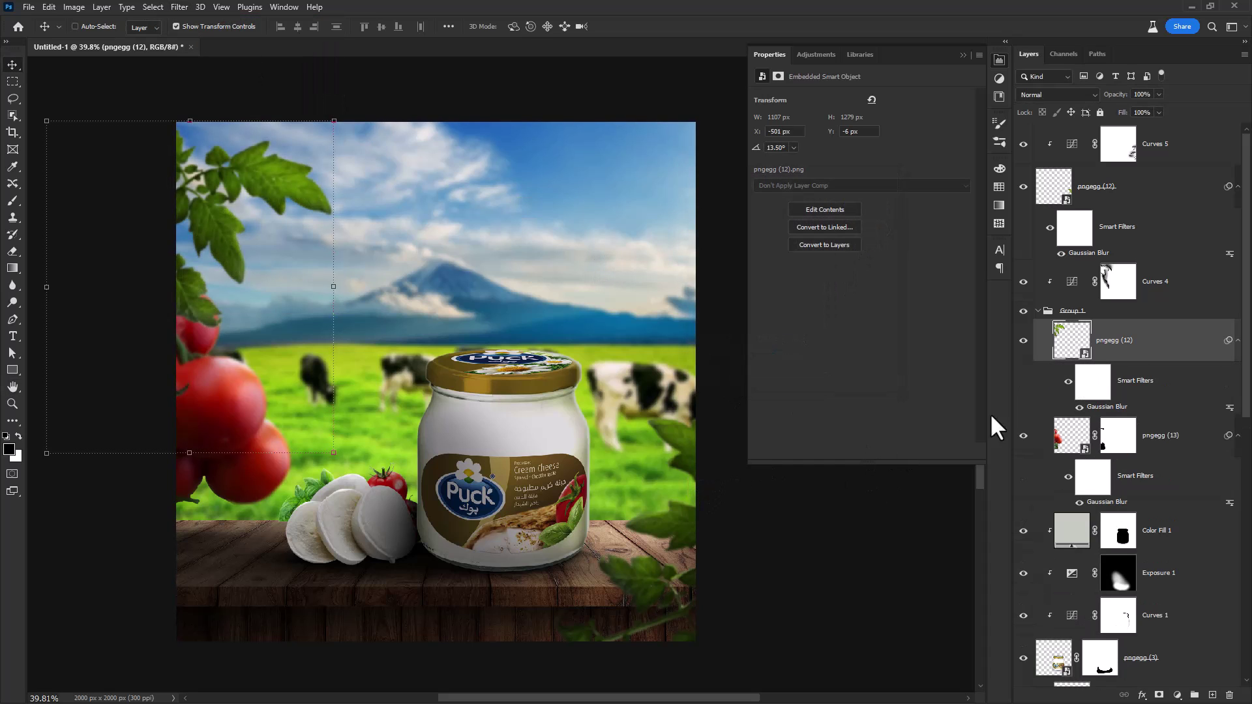
Place the light-ray image 2.jpg above the Curves 5 layer and flip it horizontally
{"action": "left_click", "coordinate": [1163, 154]}
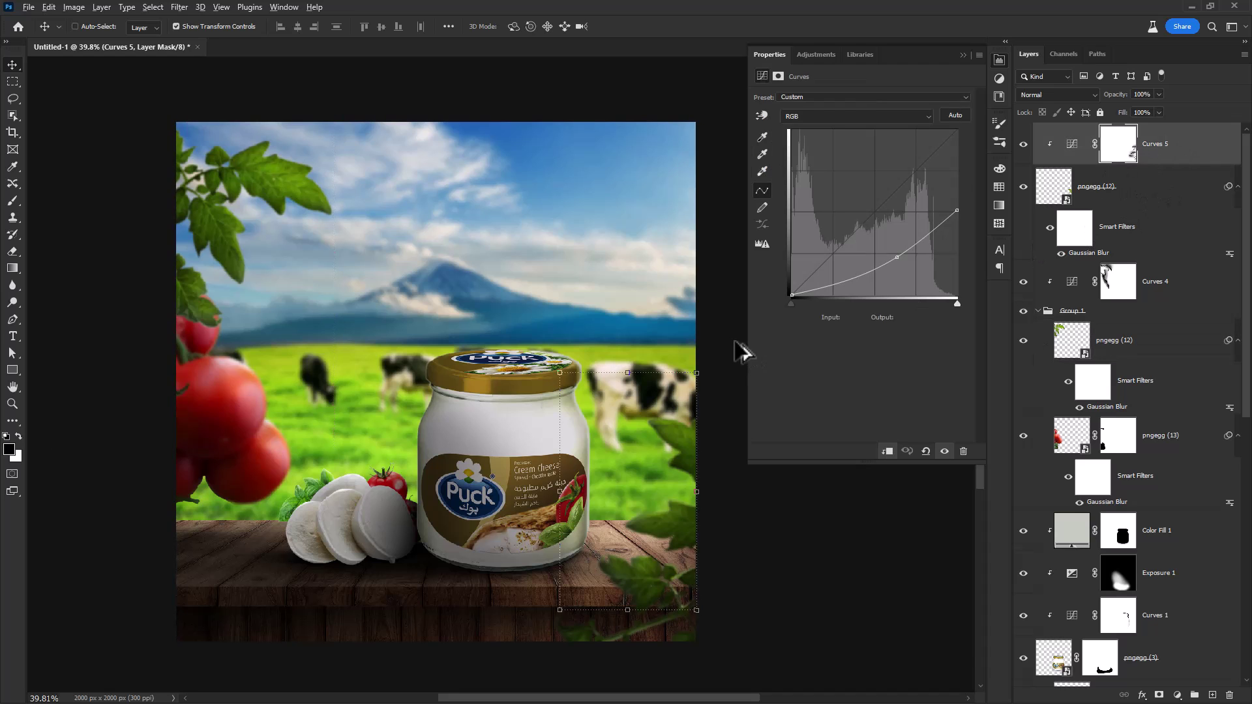
{"action": "key", "text": "alt+Tab"}
{"action": "left_click_drag", "start_coordinate": [293, 251], "coordinate": [89, 287]}
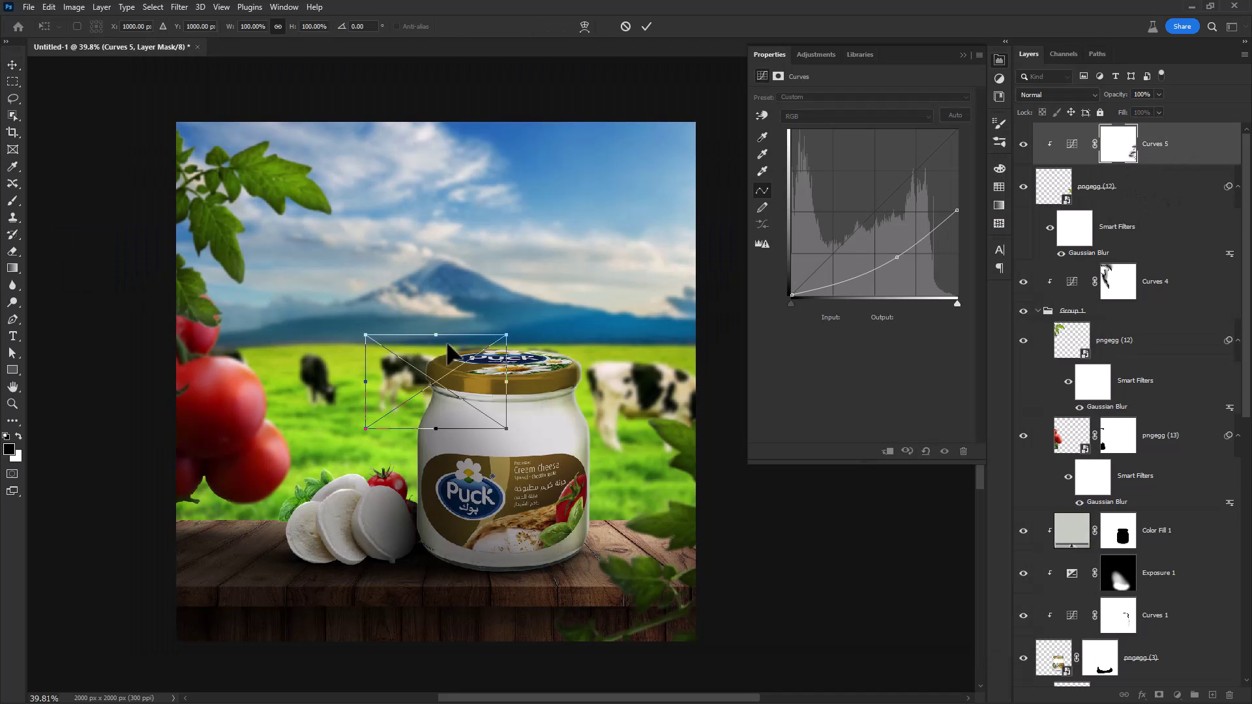
{"action": "left_click_drag", "start_coordinate": [519, 336], "coordinate": [446, 462]}
{"action": "key", "text": "ctrl+z"}
{"action": "right_click", "coordinate": [428, 379]}
{"action": "left_click", "coordinate": [475, 617]}
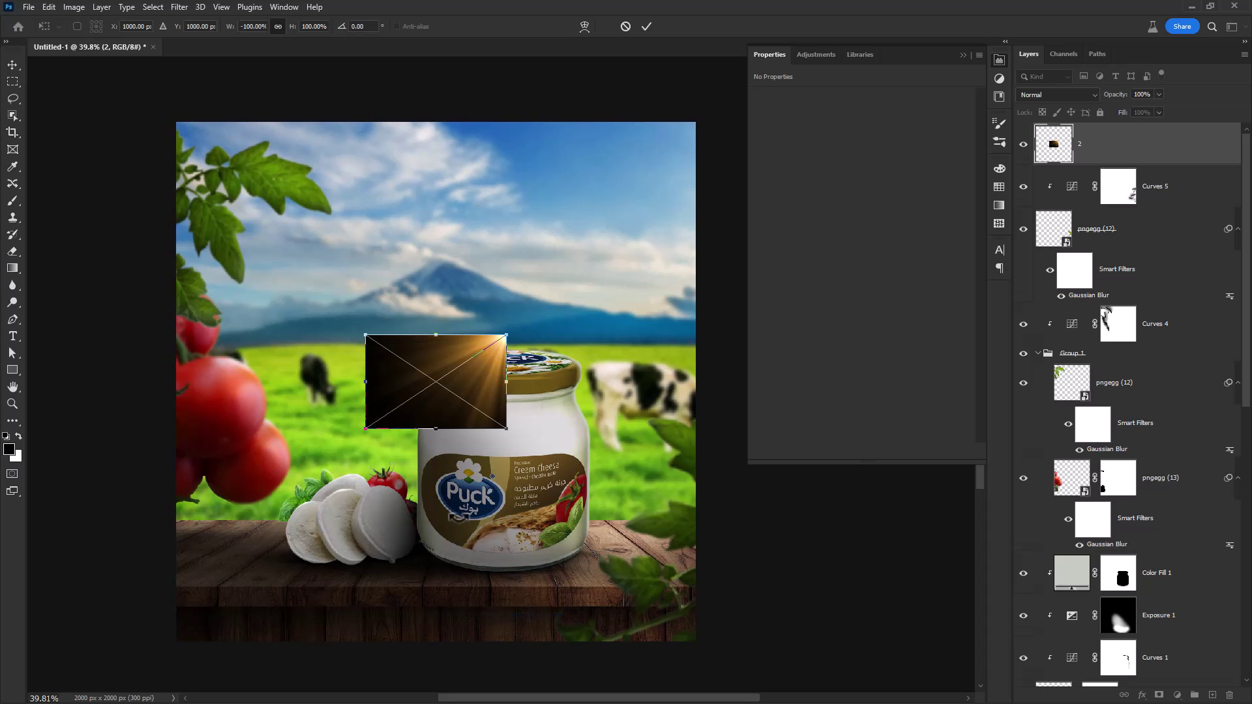
Stretch the light-ray image to about 2009 by 1998 px so it covers the canvas, with its glow in the upper-right corner
{"action": "left_click_drag", "start_coordinate": [474, 389], "coordinate": [665, 176]}
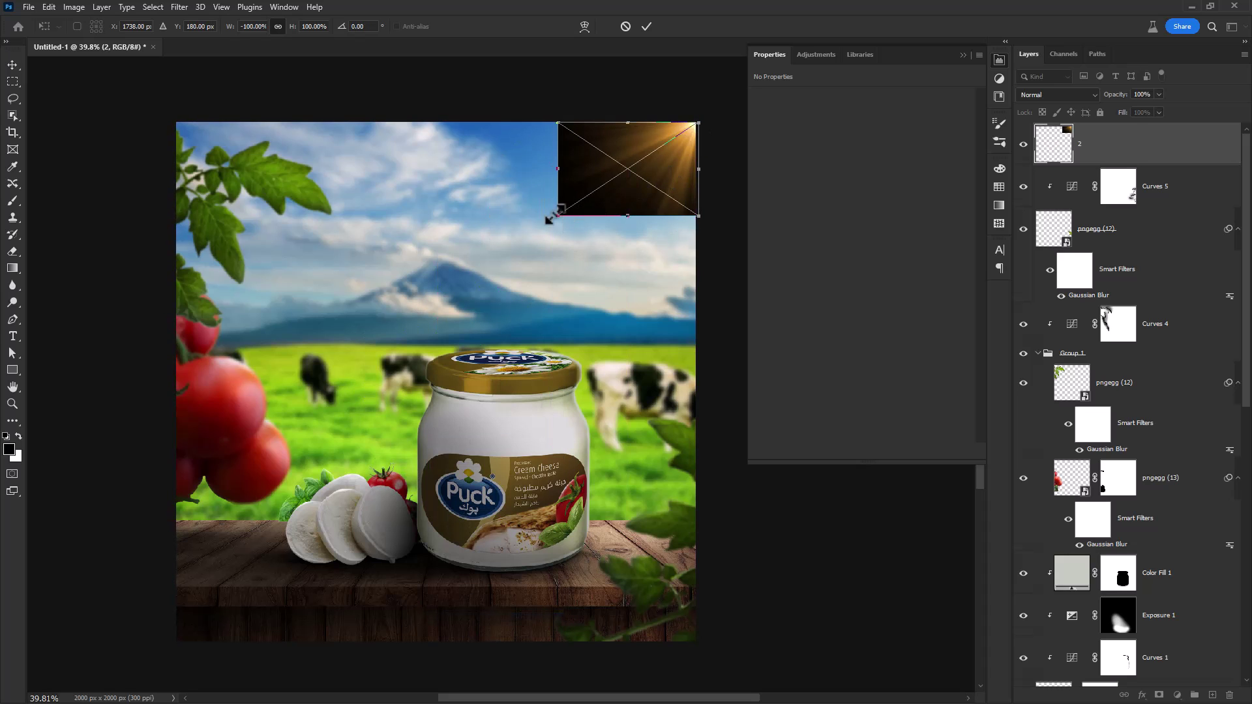
{"action": "left_click_drag", "start_coordinate": [555, 215], "coordinate": [283, 614]}
{"action": "scroll", "coordinate": [331, 477], "scroll_direction": "down", "scroll_amount": 1}
{"action": "left_click_drag", "start_coordinate": [379, 507], "coordinate": [463, 358]}
{"action": "left_click_drag", "start_coordinate": [261, 357], "coordinate": [249, 363]}
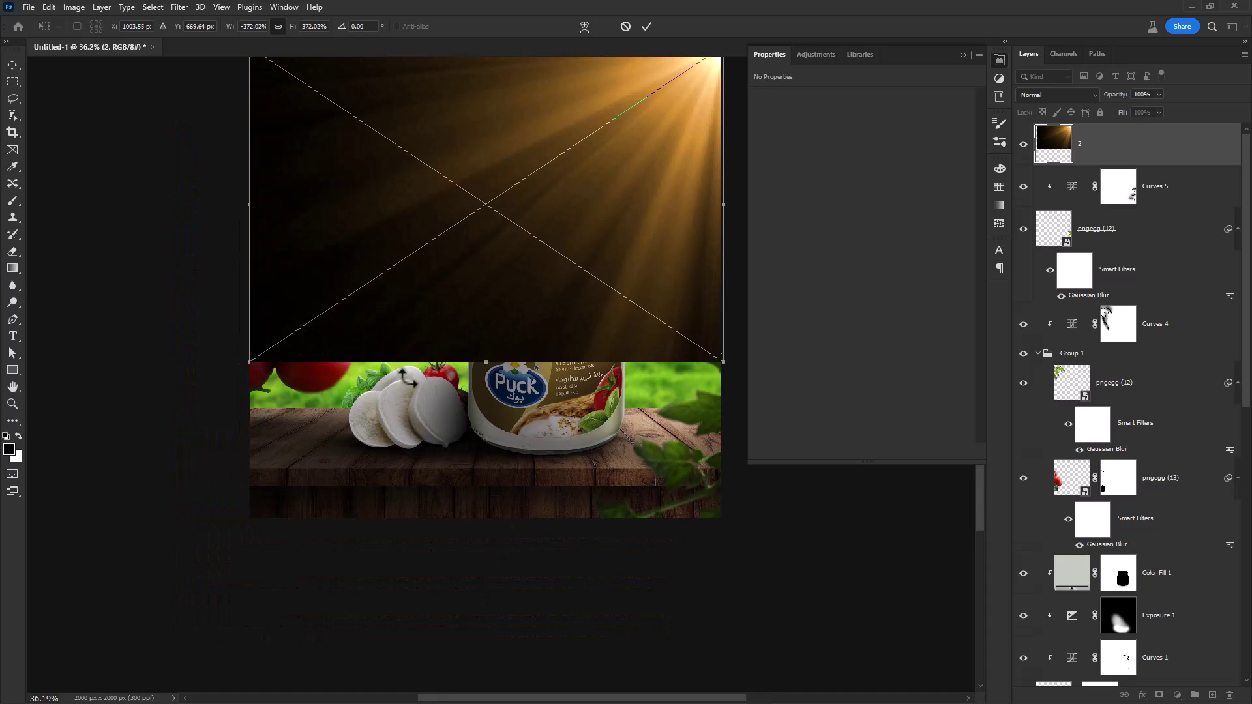
{"action": "left_click_drag", "start_coordinate": [490, 364], "coordinate": [490, 517]}
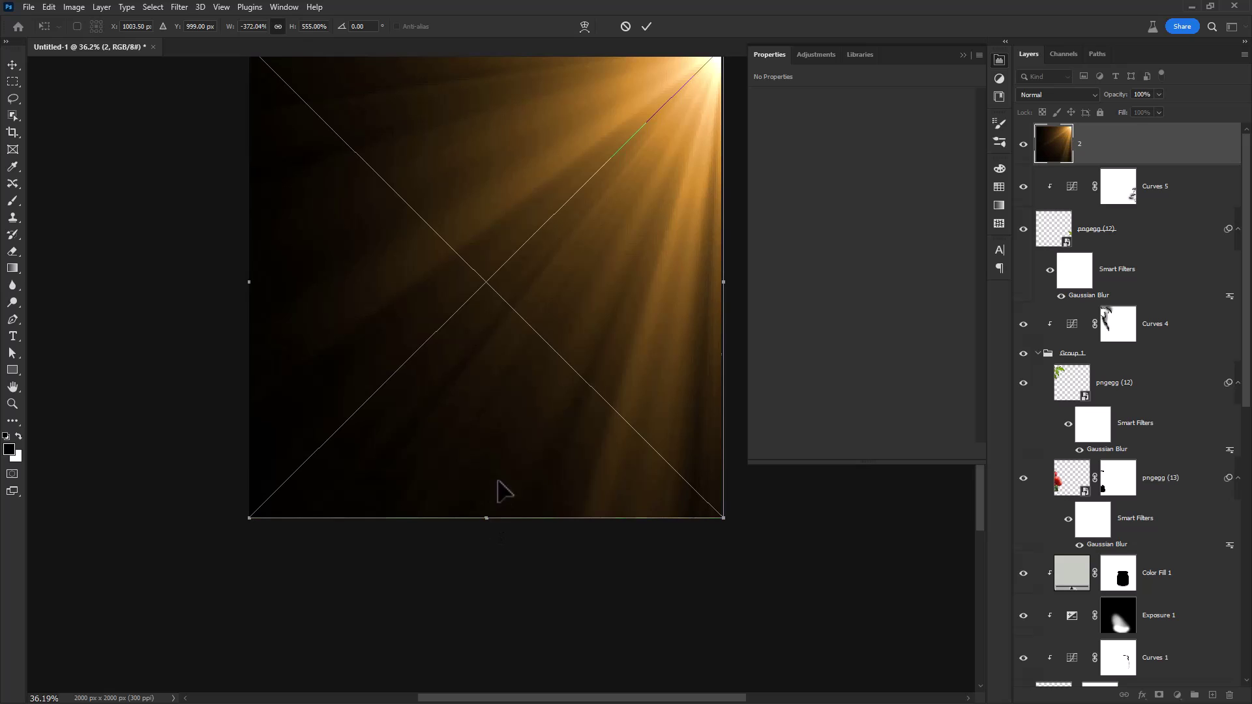
{"action": "left_click_drag", "start_coordinate": [537, 310], "coordinate": [504, 446]}
{"action": "key", "text": "Return"}
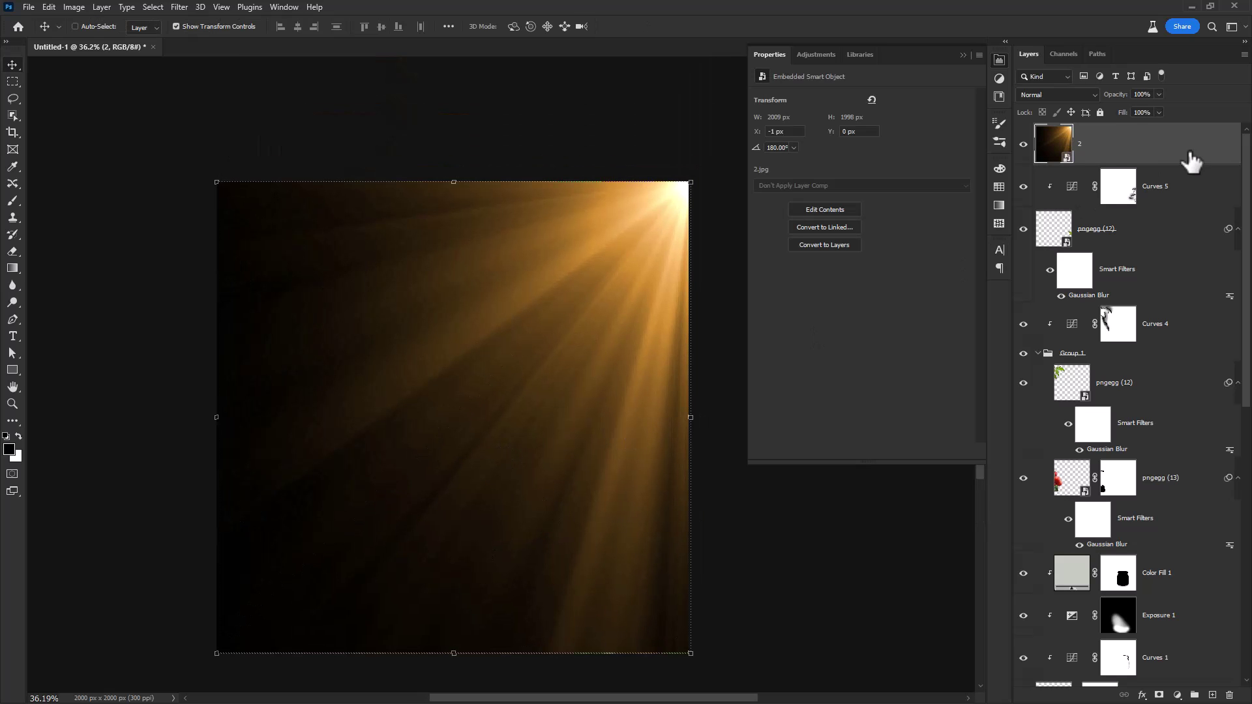
Set the light-ray layer's blend mode to Screen and its opacity to 85%
{"action": "left_click", "coordinate": [1085, 98]}
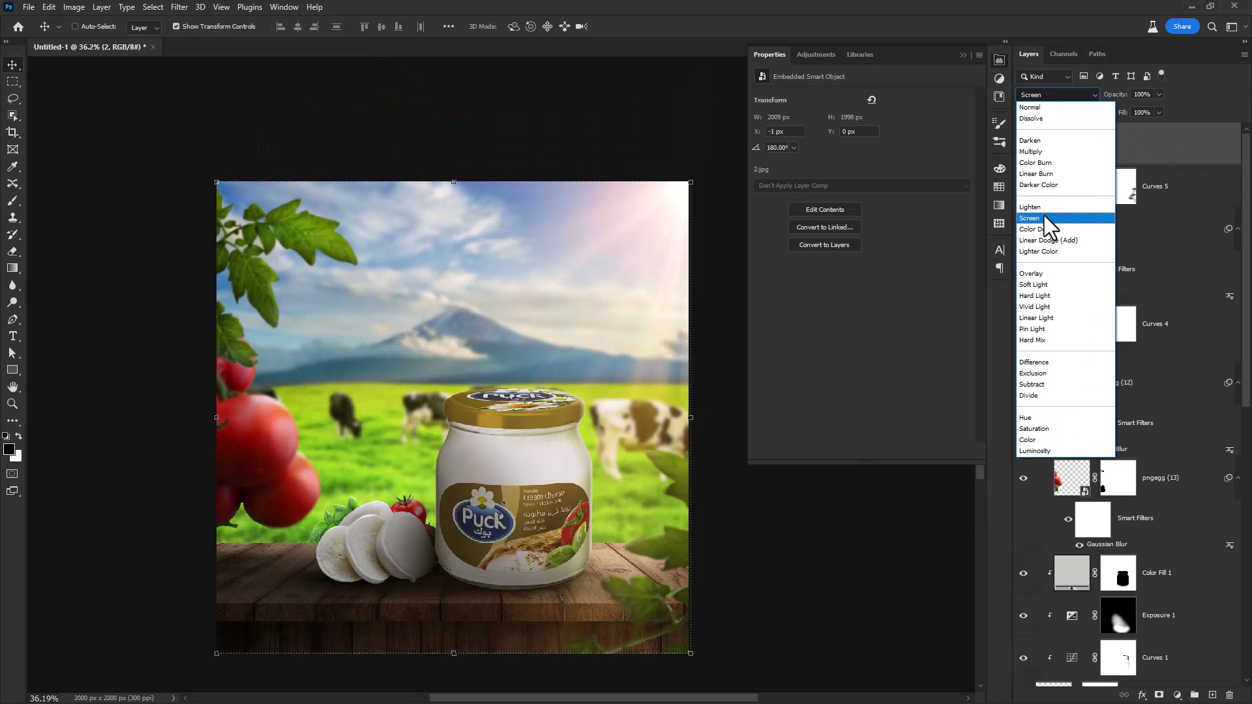
{"action": "left_click", "coordinate": [1043, 218]}
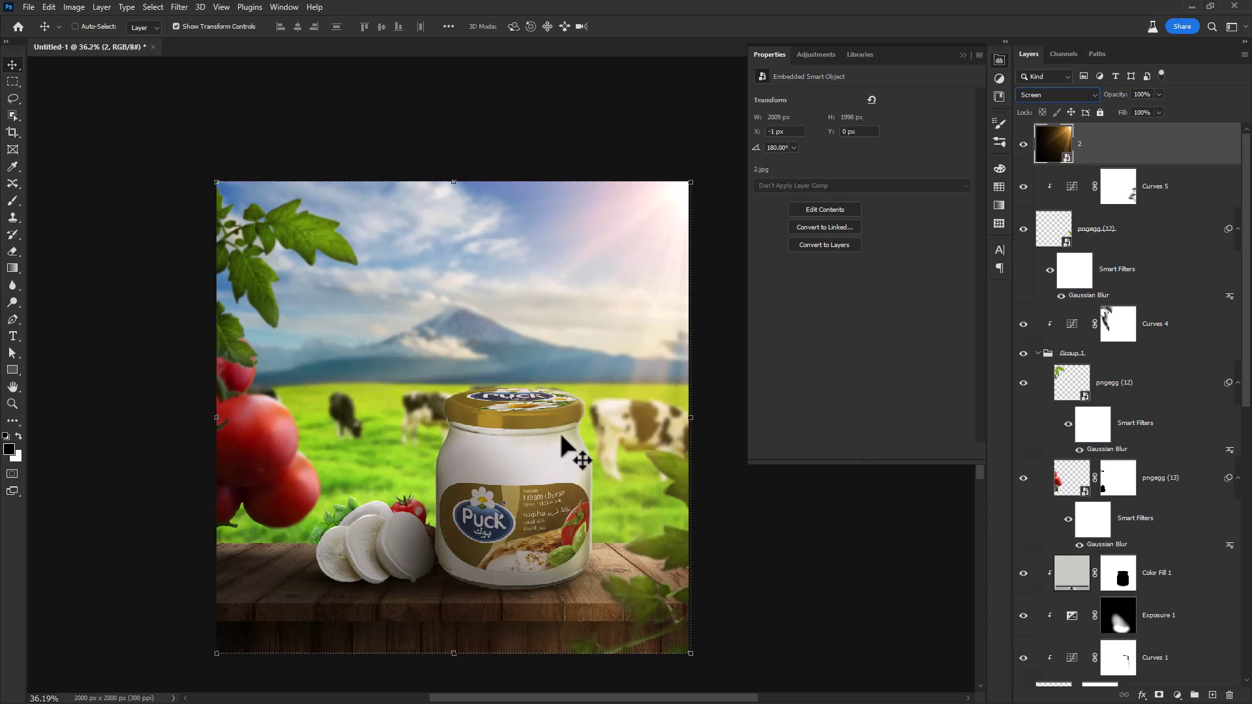
{"action": "left_click", "coordinate": [1024, 146]}
{"action": "left_click_drag", "start_coordinate": [1110, 97], "coordinate": [1105, 97]}
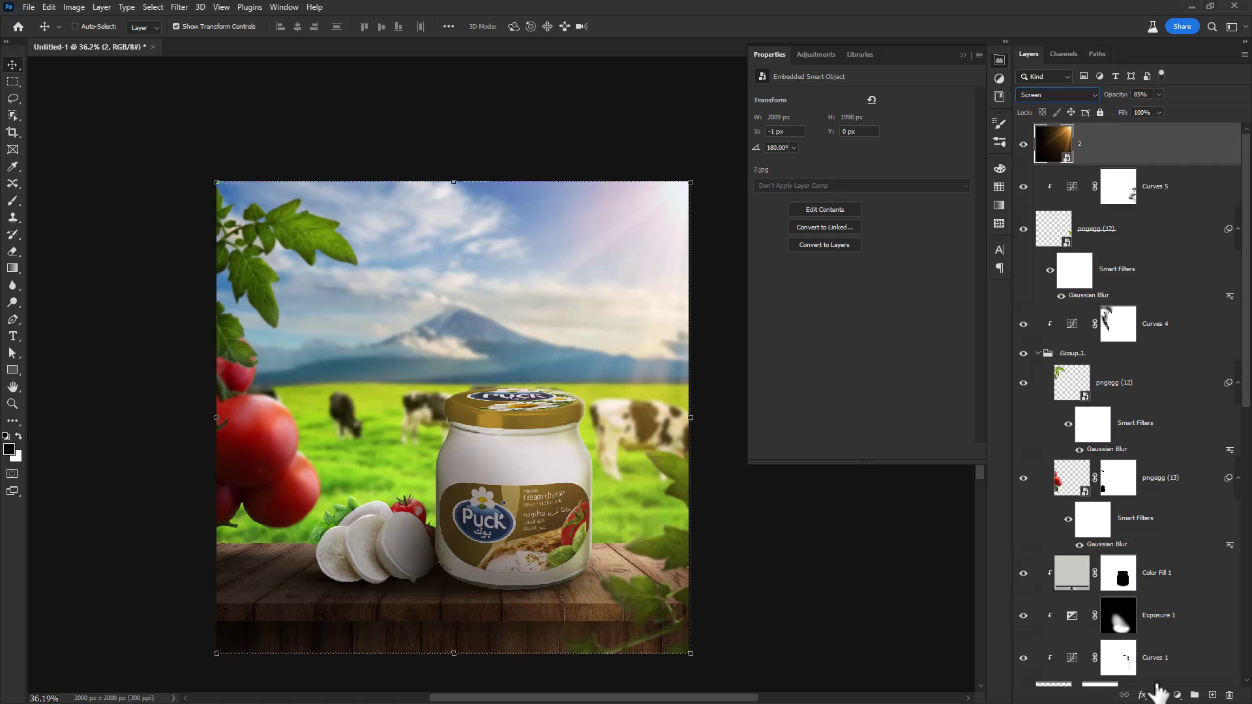
Add a Hue/Saturation adjustment clipped to the light-ray layer, with Hue +18 and Saturation +21
{"action": "left_click", "coordinate": [1177, 696]}
{"action": "left_click", "coordinate": [1192, 574]}
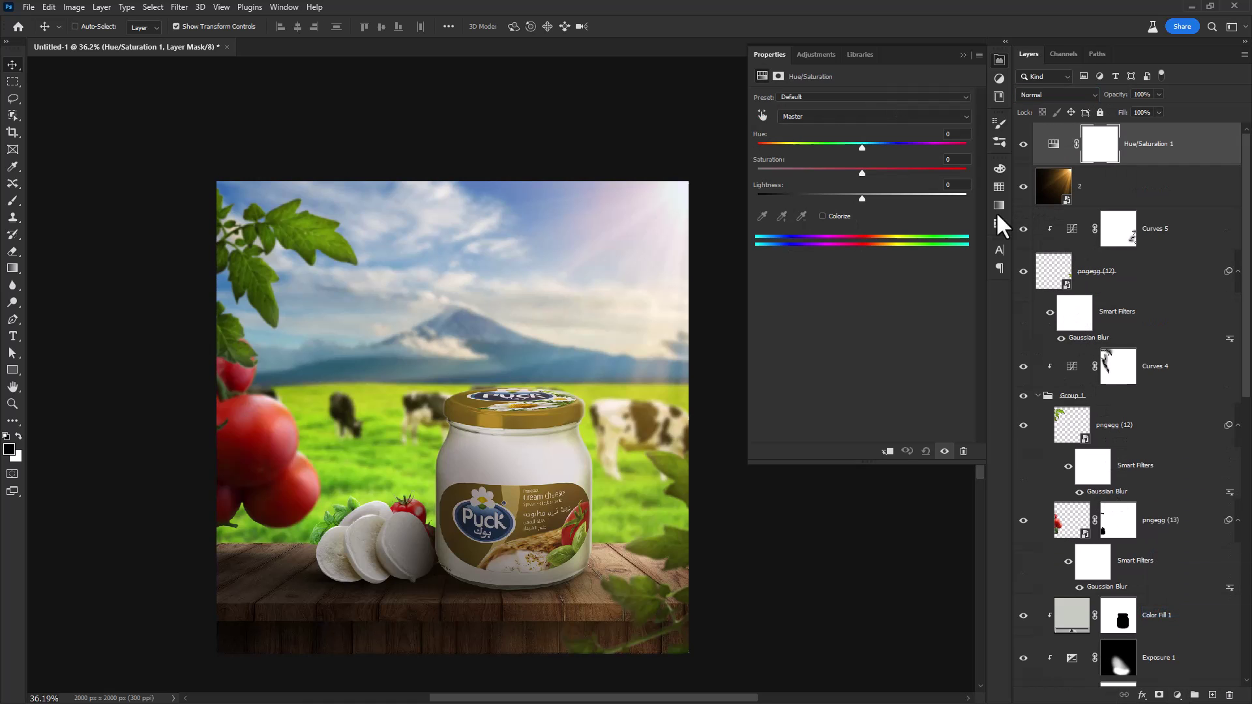
{"action": "left_click", "coordinate": [888, 452]}
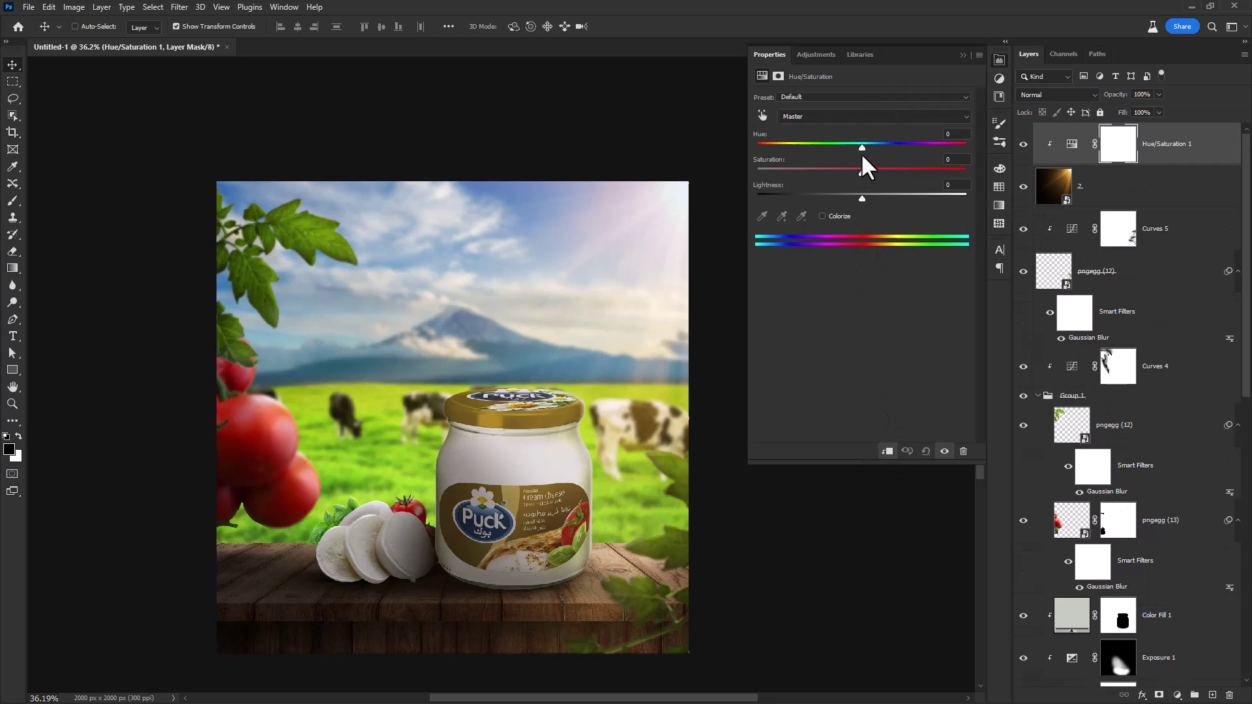
{"action": "left_click_drag", "start_coordinate": [878, 145], "coordinate": [891, 172]}
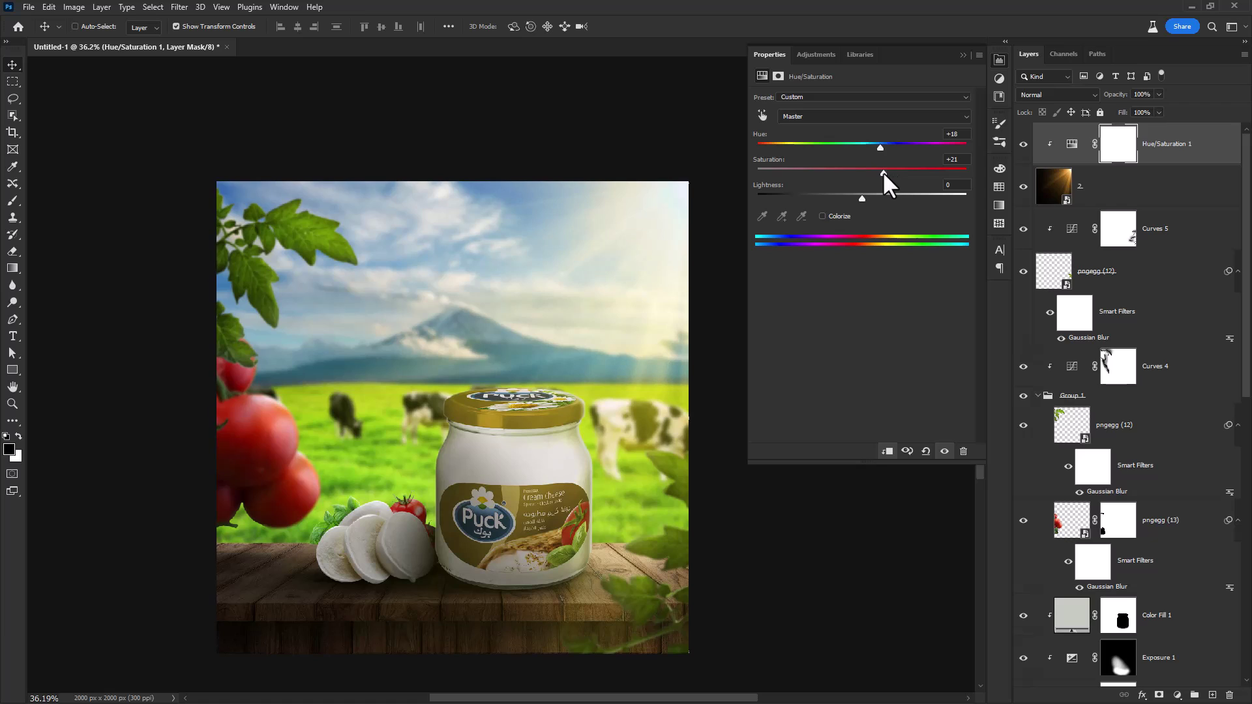
{"action": "left_click", "coordinate": [1005, 60]}
Reduce the light-ray layer's fill to 78%
{"action": "left_click", "coordinate": [1161, 186]}
{"action": "mouse_move", "coordinate": [1121, 113]}
{"action": "left_mouse_down"}
{"action": "mouse_move", "coordinate": [1102, 114]}
{"action": "mouse_move", "coordinate": [1113, 124]}
{"action": "left_mouse_up"}
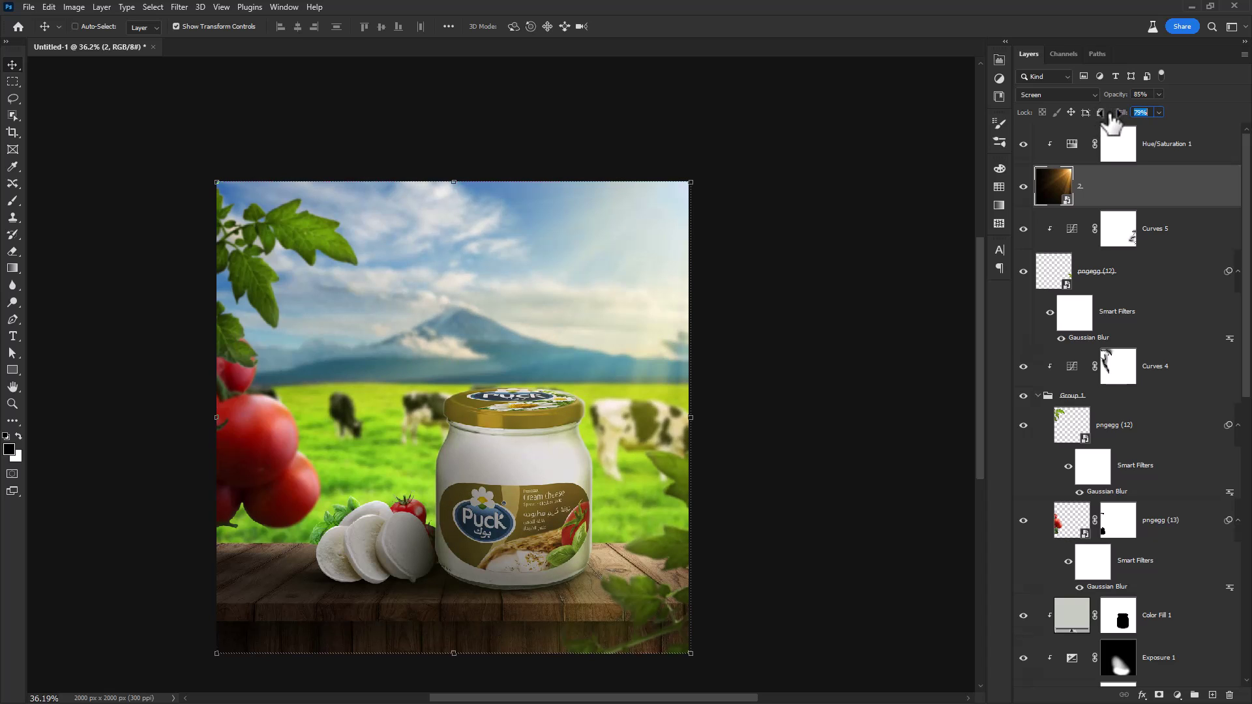
{"action": "scroll", "coordinate": [447, 549], "scroll_direction": "up", "scroll_amount": 1}
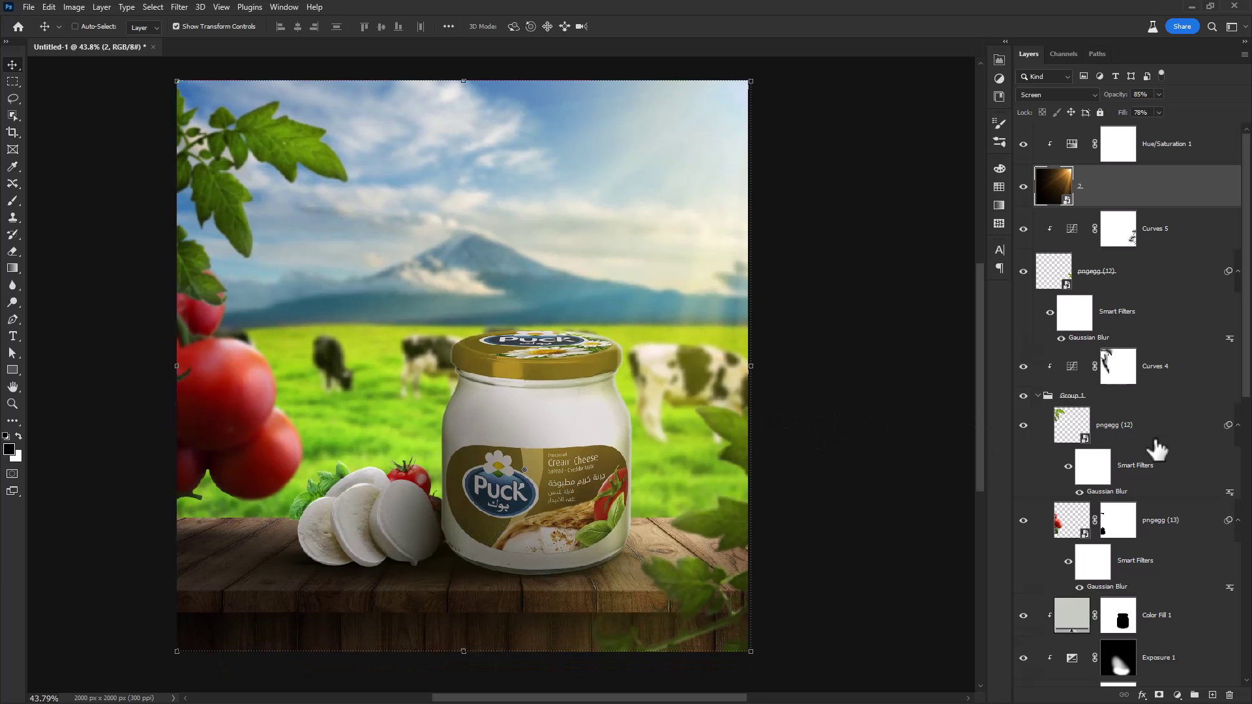
Change the colour of the jar's Color Fill 1 layer to pale yellow fffa97 and compare the jar with and without it
{"action": "scroll", "coordinate": [1142, 323], "scroll_direction": "down", "scroll_amount": 6}
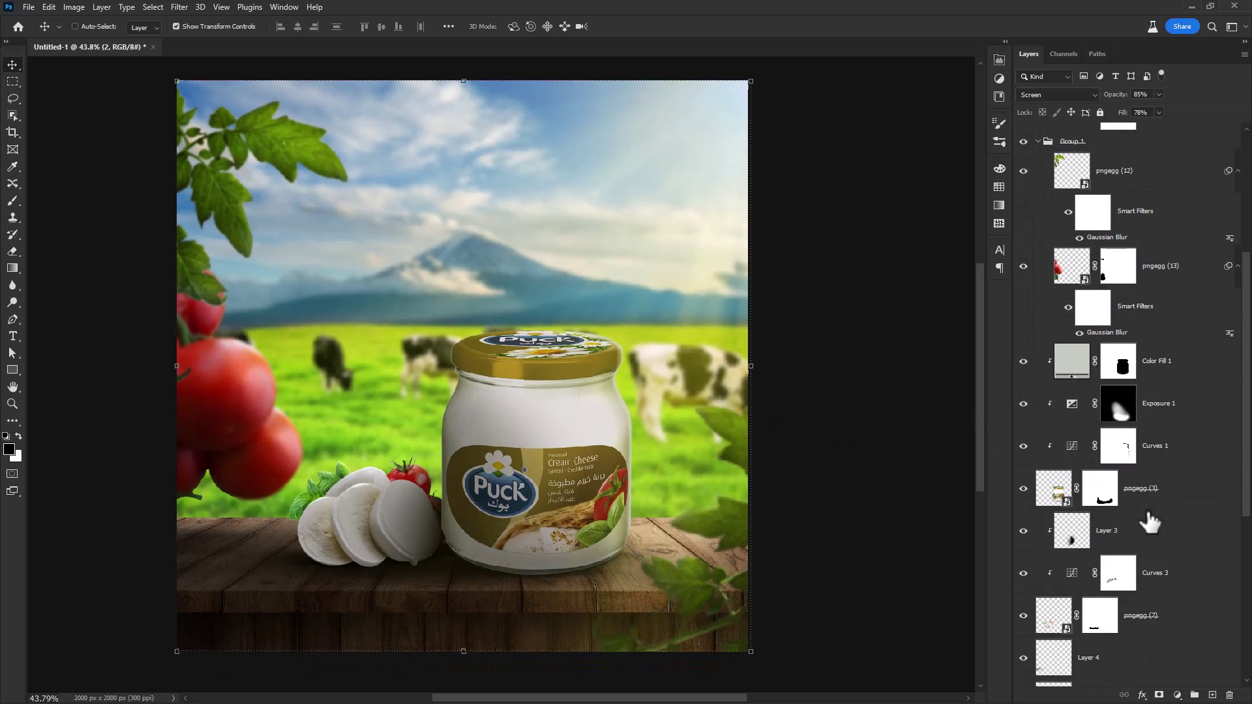
{"action": "double_click", "coordinate": [1071, 360]}
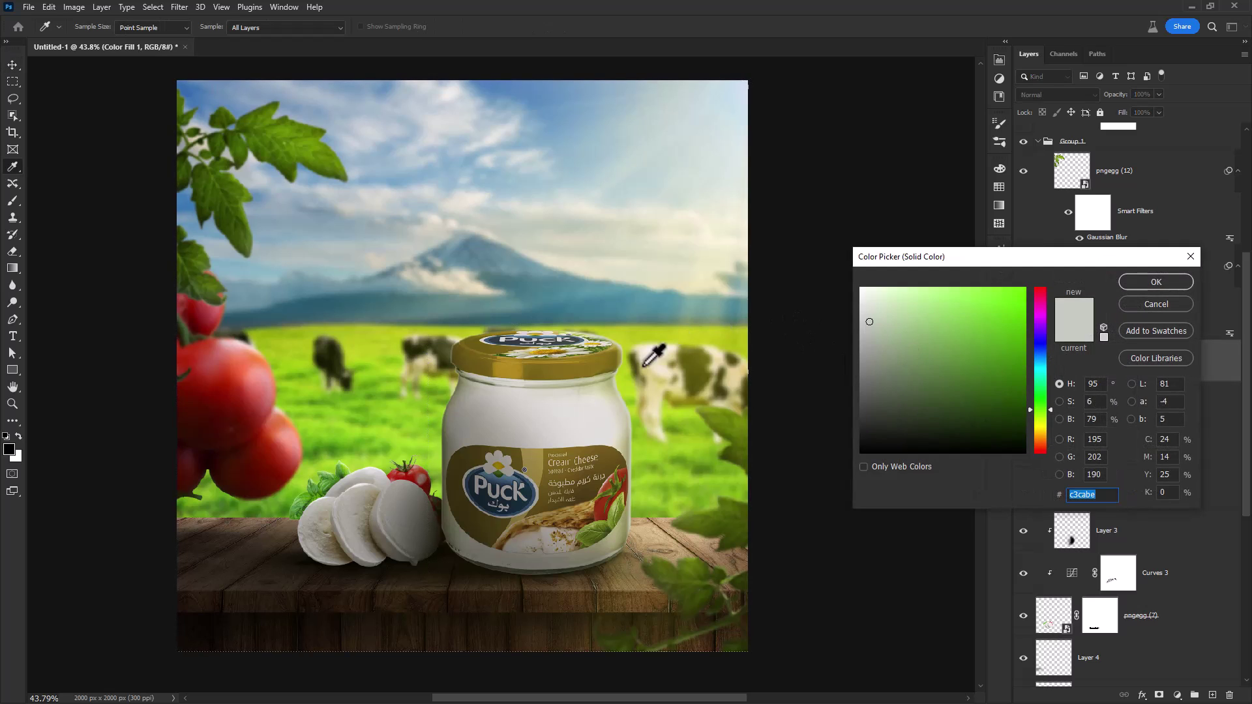
{"action": "left_click", "coordinate": [722, 139]}
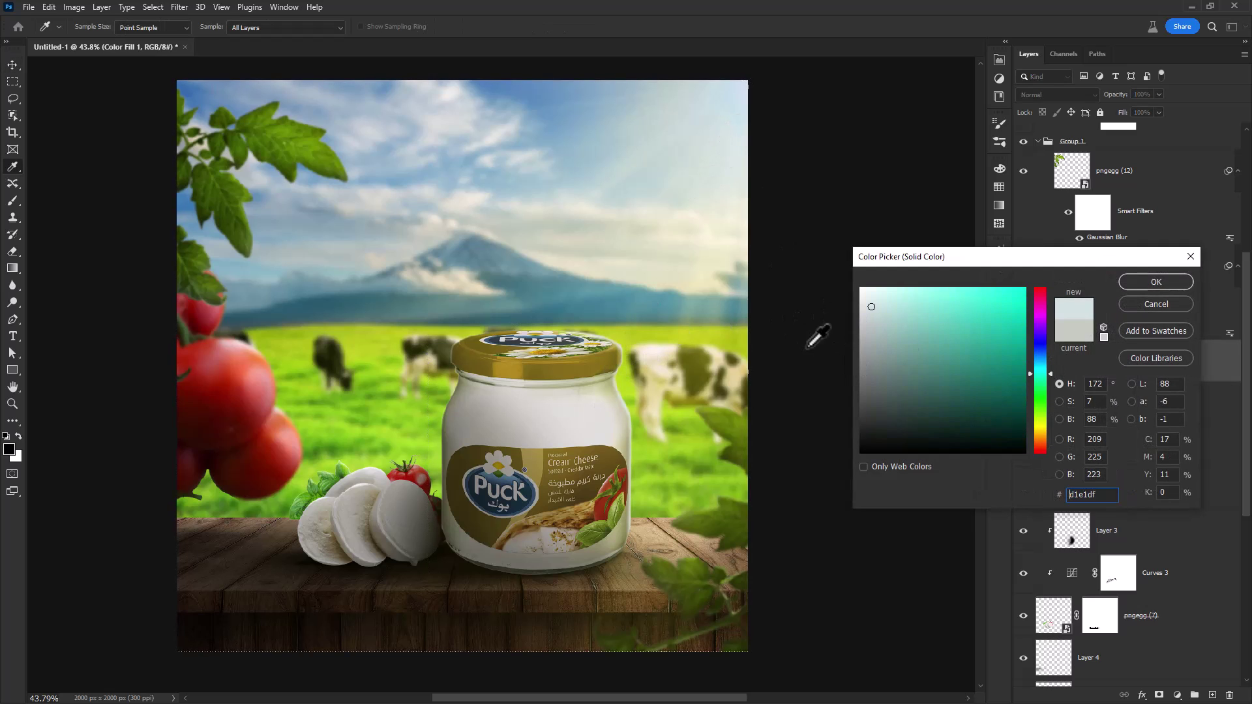
{"action": "left_click", "coordinate": [617, 408]}
{"action": "left_click_drag", "start_coordinate": [910, 321], "coordinate": [927, 287]}
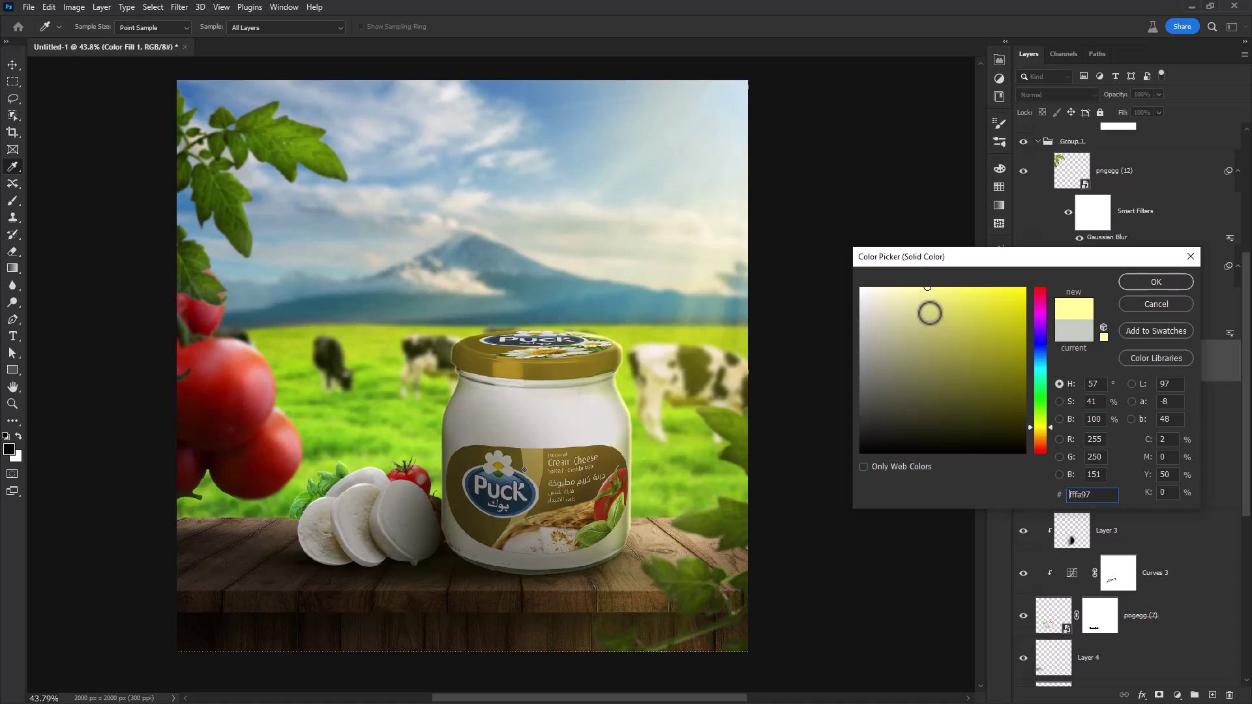
{"action": "left_click", "coordinate": [1137, 280]}
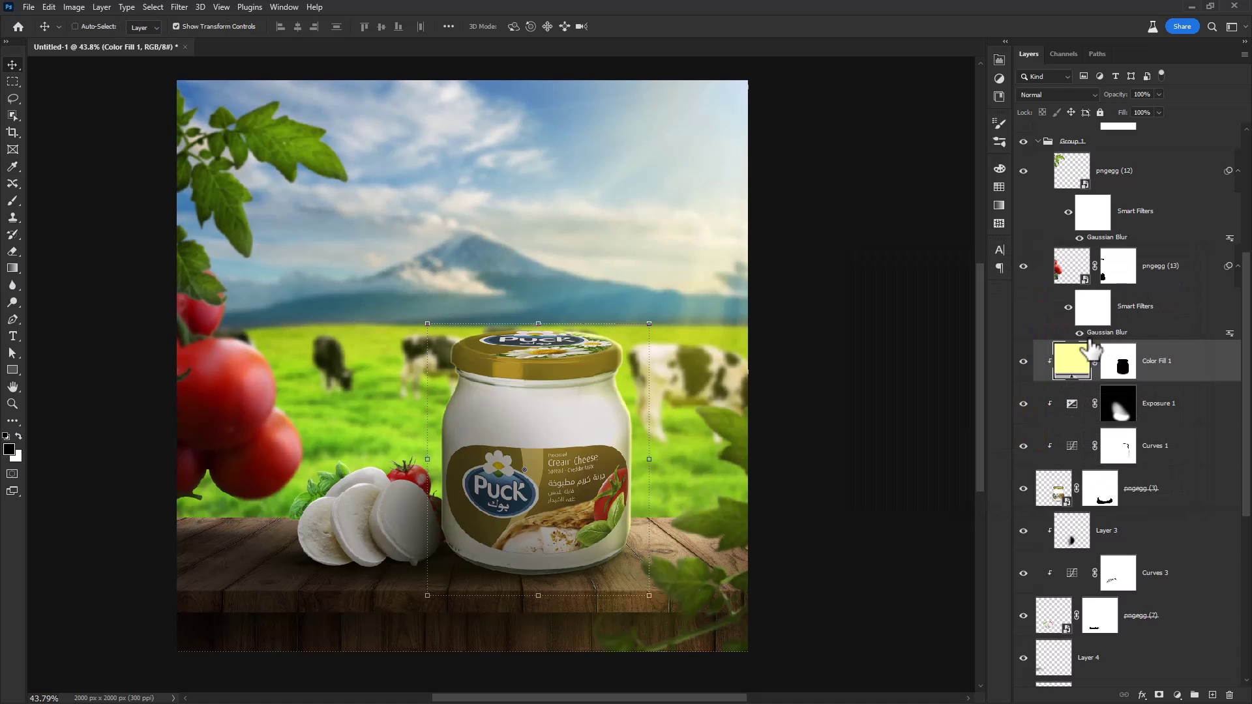
{"action": "left_click", "coordinate": [1024, 362]}
Touch up the Color Fill 1 mask around the lid's right rim with a soft brush at 31% opacity
{"action": "left_click", "coordinate": [1116, 363]}
{"action": "scroll", "coordinate": [615, 366], "scroll_direction": "up", "scroll_amount": 7}
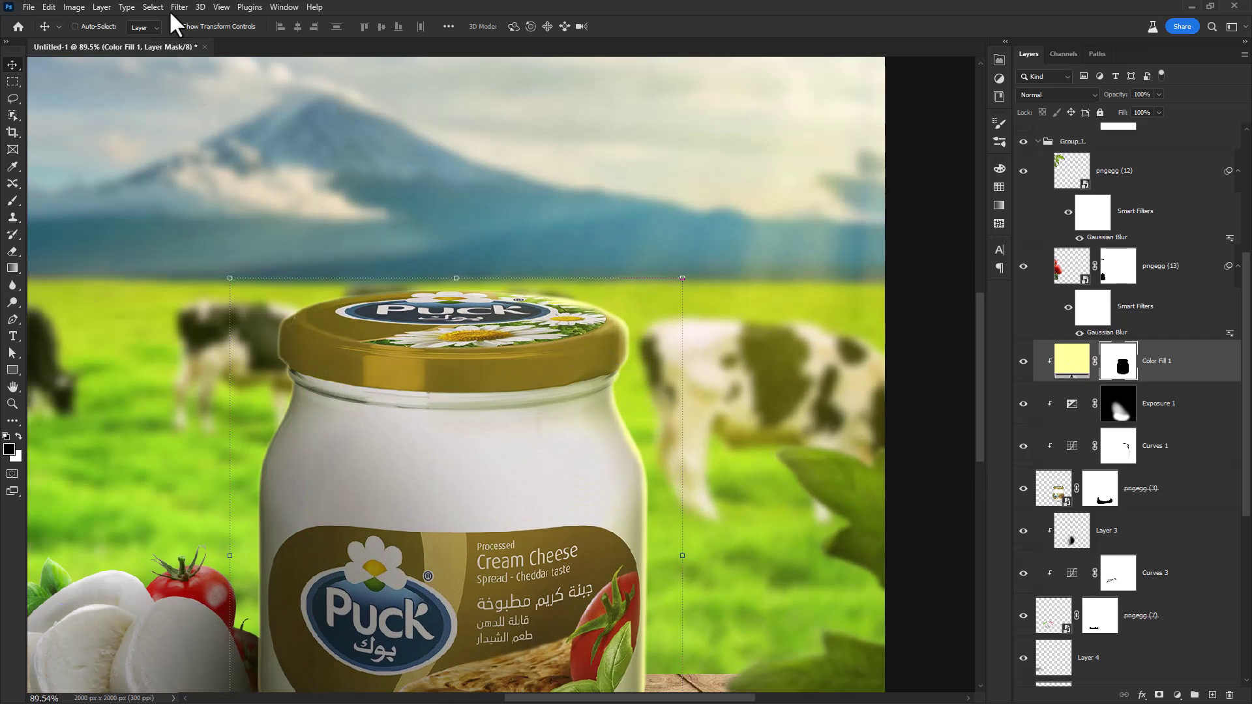
{"action": "key", "text": "b"}
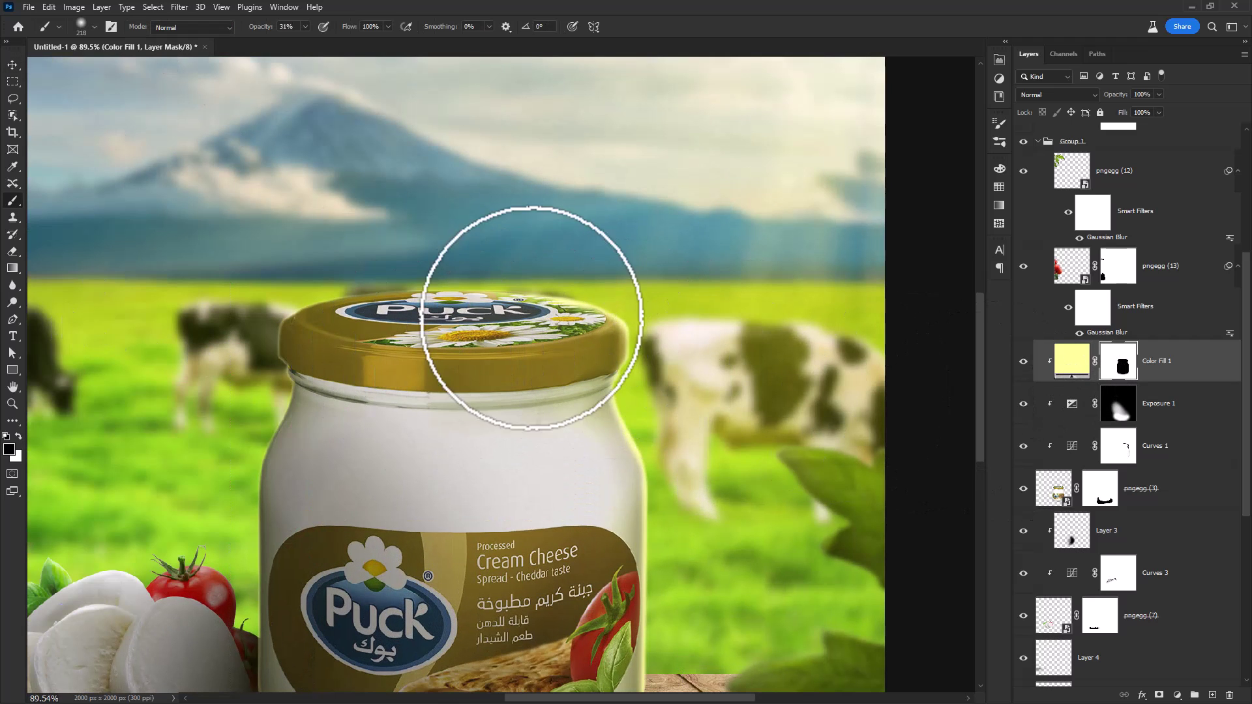
{"action": "left_click_drag", "start_coordinate": [578, 398], "coordinate": [549, 396]}
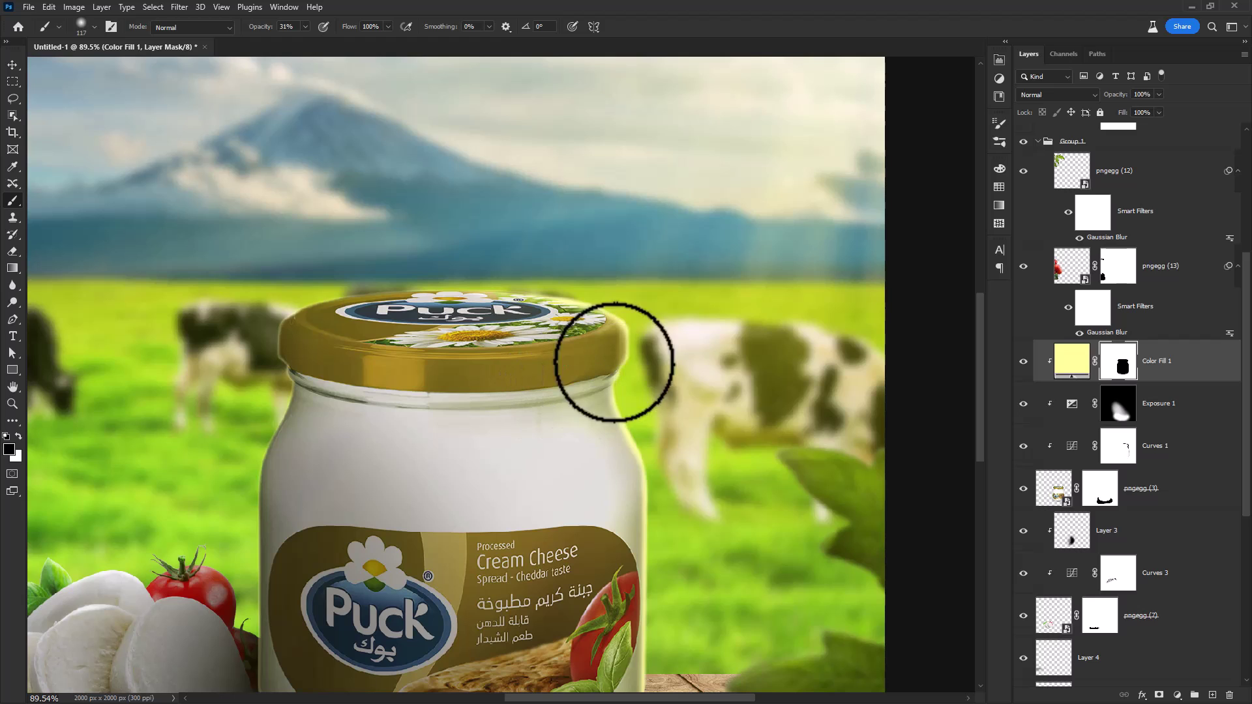
{"action": "key", "text": "ctrl+z"}
{"action": "key", "text": "x"}
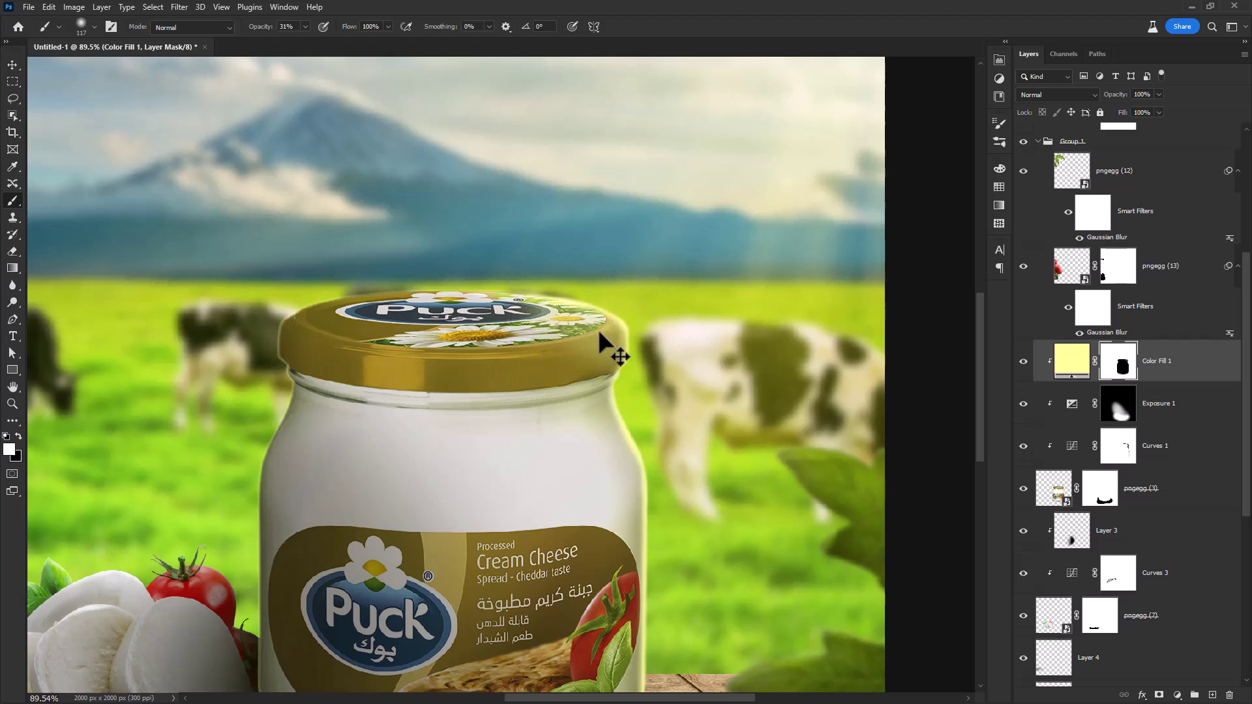
{"action": "mouse_move", "coordinate": [599, 331]}
{"action": "left_mouse_down"}
{"action": "mouse_move", "coordinate": [483, 354]}
{"action": "mouse_move", "coordinate": [592, 363]}
{"action": "mouse_move", "coordinate": [498, 362]}
{"action": "mouse_move", "coordinate": [521, 336]}
{"action": "mouse_move", "coordinate": [512, 331]}
{"action": "left_mouse_up"}
{"action": "scroll", "coordinate": [497, 364], "scroll_direction": "up", "scroll_amount": 2}
{"action": "key", "text": "x"}
{"action": "left_click_drag", "start_coordinate": [420, 359], "coordinate": [447, 363]}
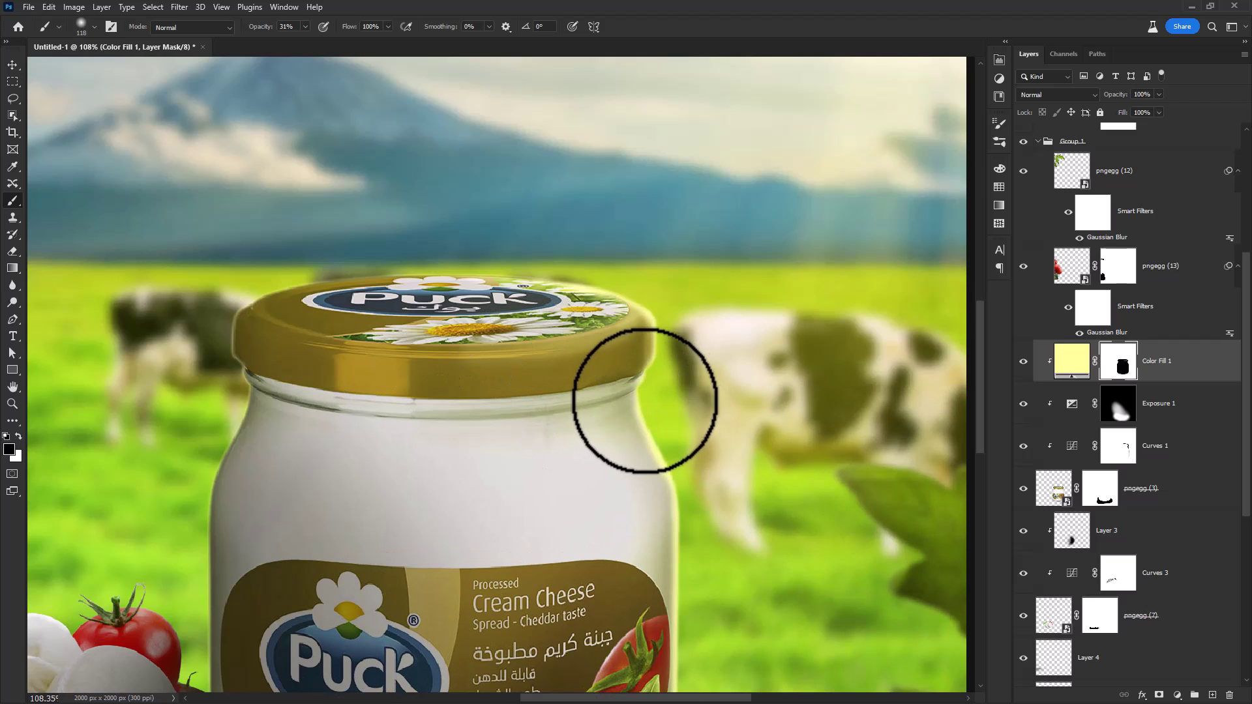
Paint black on the Color Fill 1 mask along the jar's right edge, reducing the brush opacity to 20%
{"action": "left_click_drag", "start_coordinate": [637, 404], "coordinate": [668, 522]}
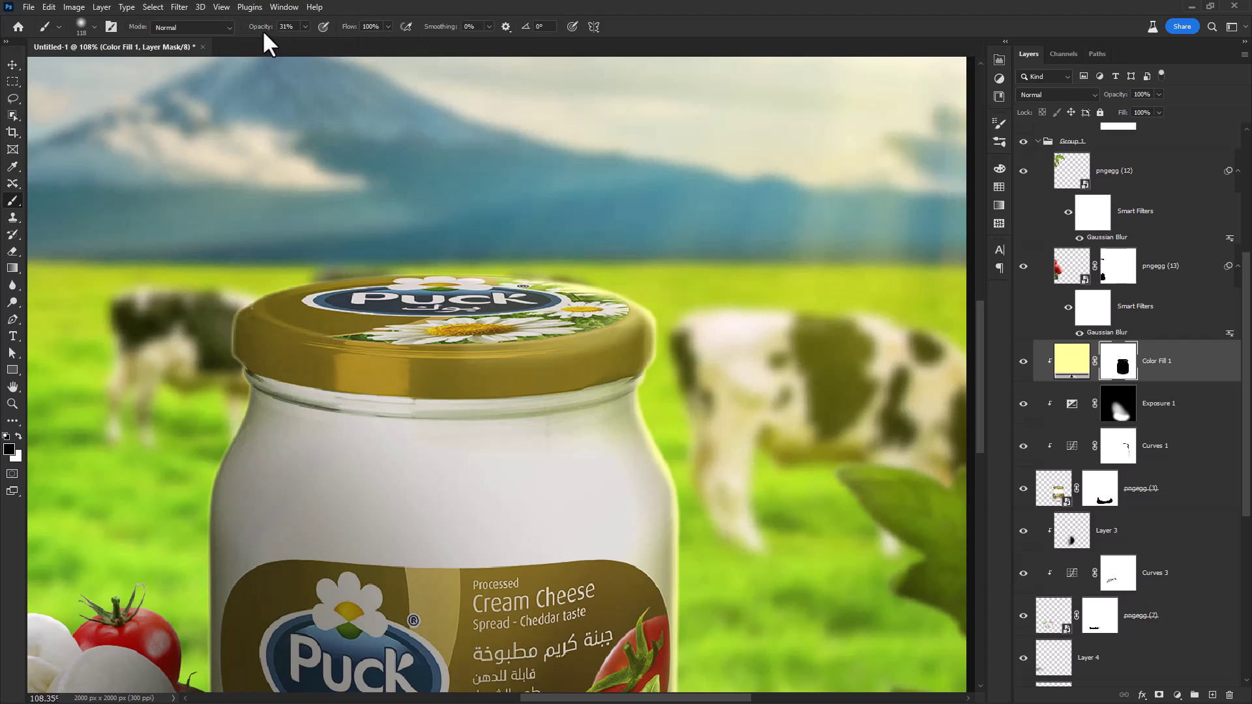
{"action": "left_click_drag", "start_coordinate": [260, 29], "coordinate": [259, 29]}
{"action": "mouse_move", "coordinate": [632, 429]}
{"action": "left_mouse_down"}
{"action": "mouse_move", "coordinate": [681, 506]}
{"action": "mouse_move", "coordinate": [677, 544]}
{"action": "left_mouse_up"}
{"action": "left_click_drag", "start_coordinate": [664, 592], "coordinate": [665, 405]}
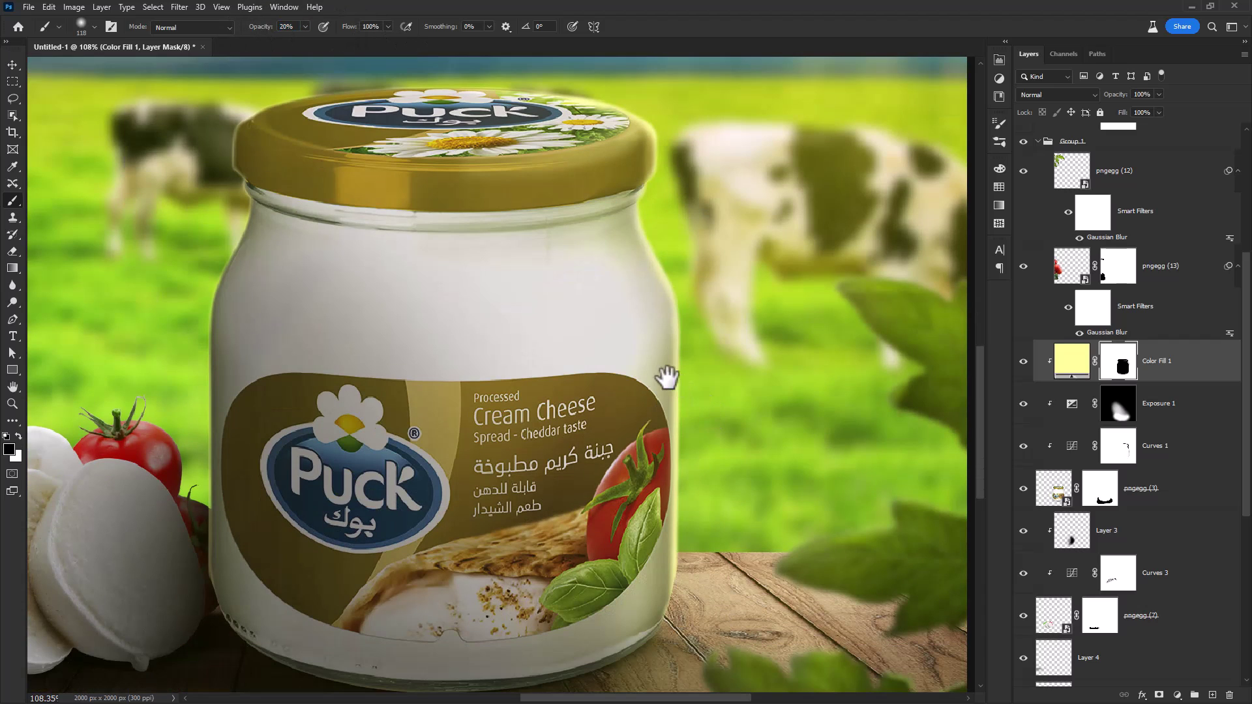
{"action": "left_click_drag", "start_coordinate": [670, 326], "coordinate": [666, 518]}
{"action": "key", "text": "x"}
{"action": "key", "text": "ctrl+z"}
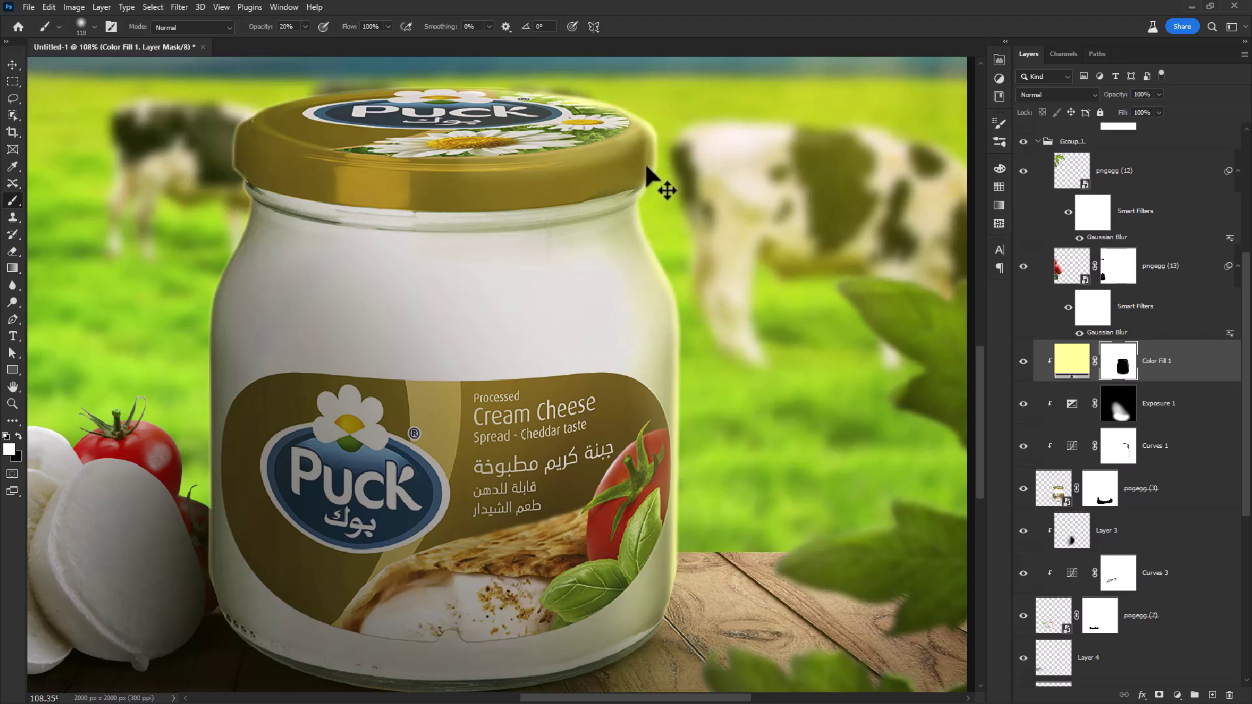
Brush white at 20% opacity on the Color Fill 1 mask around the jar's edges and compare the jar with and without the fill
{"action": "scroll", "coordinate": [589, 299], "scroll_direction": "down", "scroll_amount": 4}
{"action": "left_click_drag", "start_coordinate": [569, 249], "coordinate": [607, 186]}
{"action": "left_click_drag", "start_coordinate": [528, 141], "coordinate": [362, 137]}
{"action": "left_click_drag", "start_coordinate": [620, 255], "coordinate": [595, 256]}
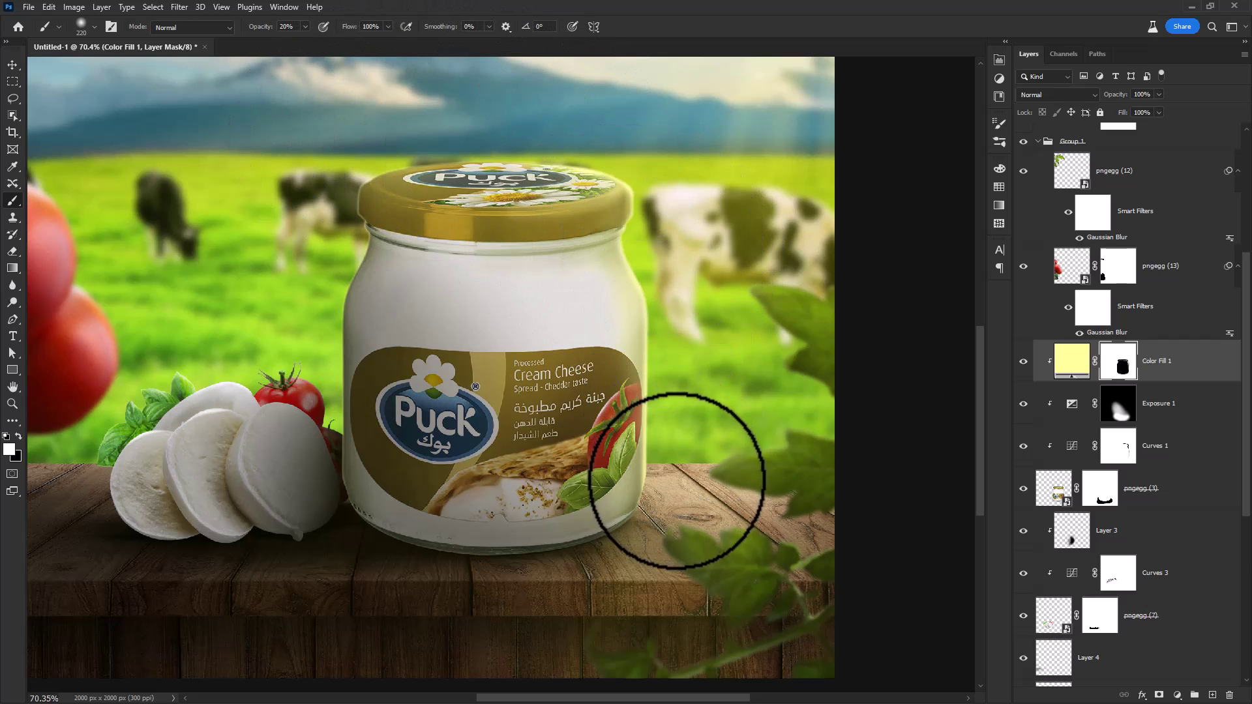
{"action": "left_click", "coordinate": [1023, 362]}
{"action": "left_click", "coordinate": [1023, 362]}
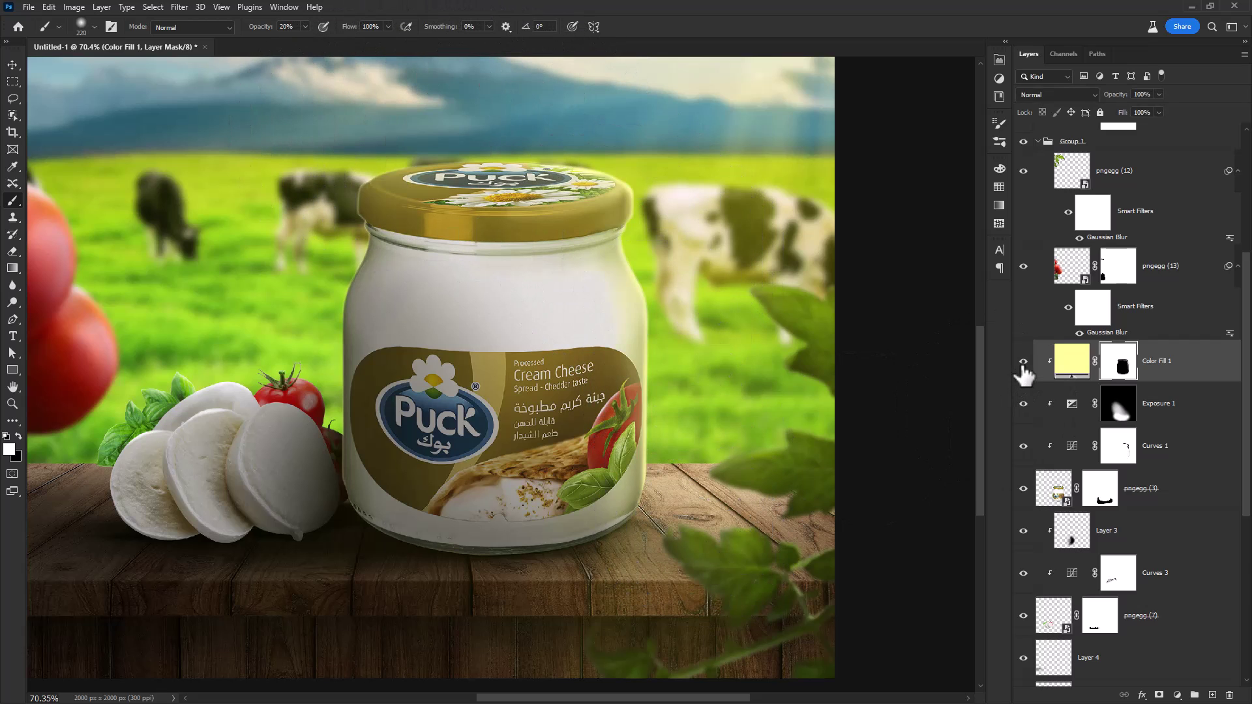
{"action": "scroll", "coordinate": [643, 349], "scroll_direction": "down", "scroll_amount": 3}
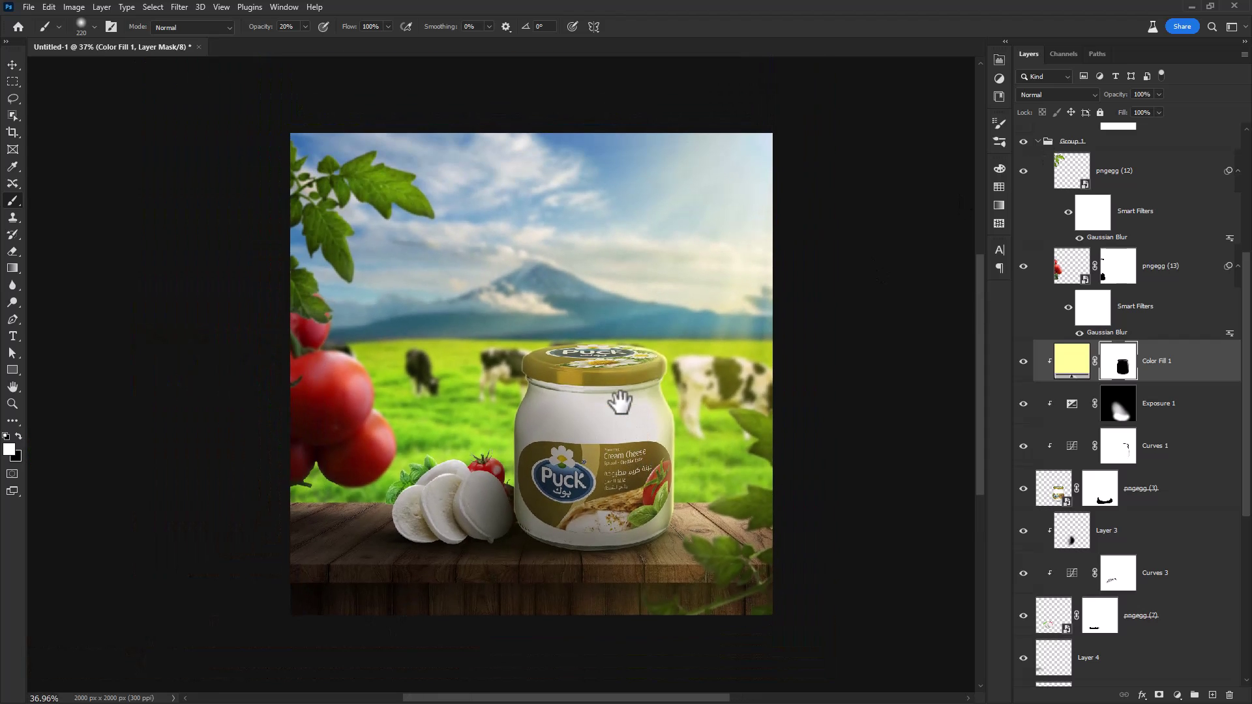
{"action": "scroll", "coordinate": [632, 372], "scroll_direction": "up", "scroll_amount": 1}
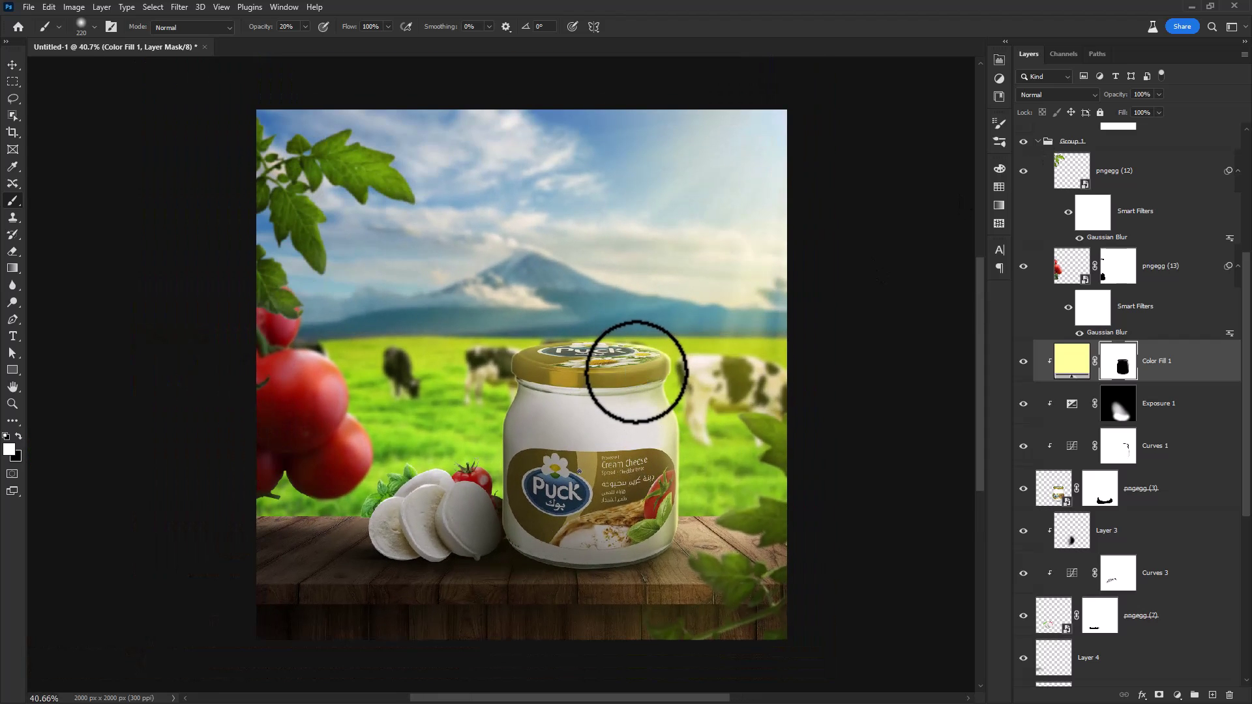
{"action": "scroll", "coordinate": [1140, 539], "scroll_direction": "down", "scroll_amount": 1}
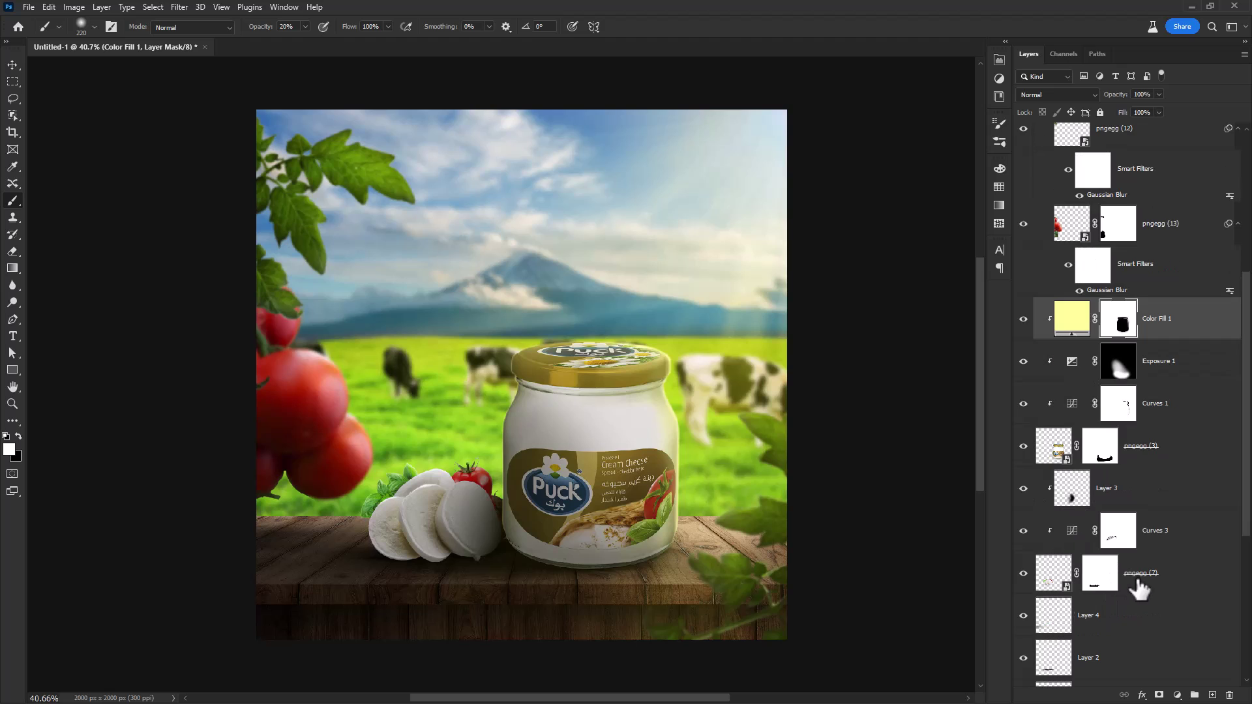
Add an Exposure adjustment clipped to the mozzarella layer with Exposure -1.06 and invert its mask
{"action": "left_click", "coordinate": [1024, 575]}
{"action": "left_click", "coordinate": [1024, 575]}
{"action": "left_click", "coordinate": [1161, 574]}
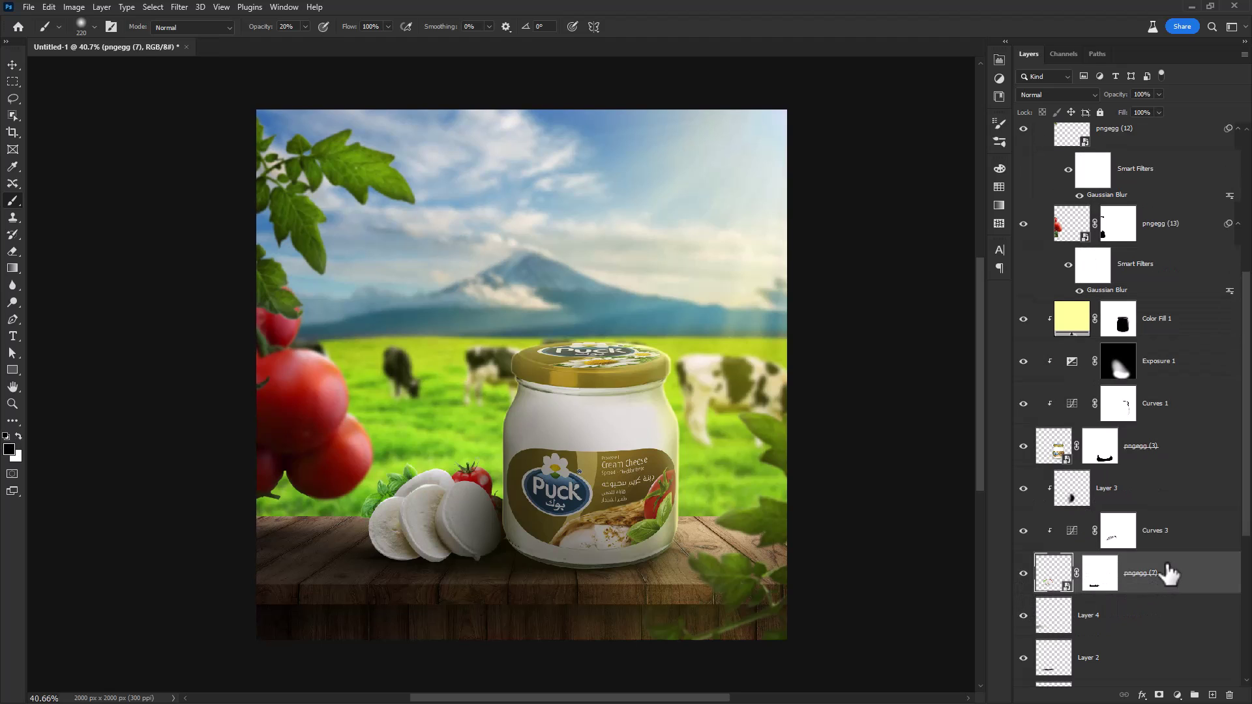
{"action": "left_click", "coordinate": [1177, 695]}
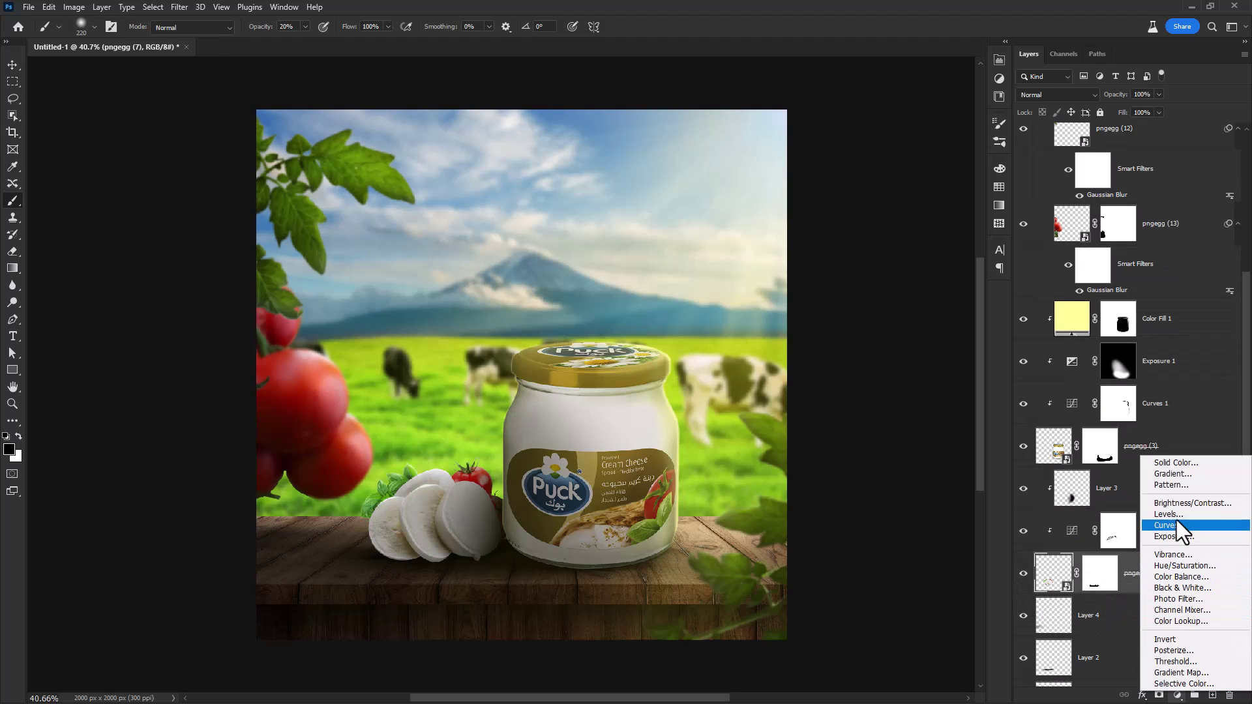
{"action": "left_click", "coordinate": [1179, 536]}
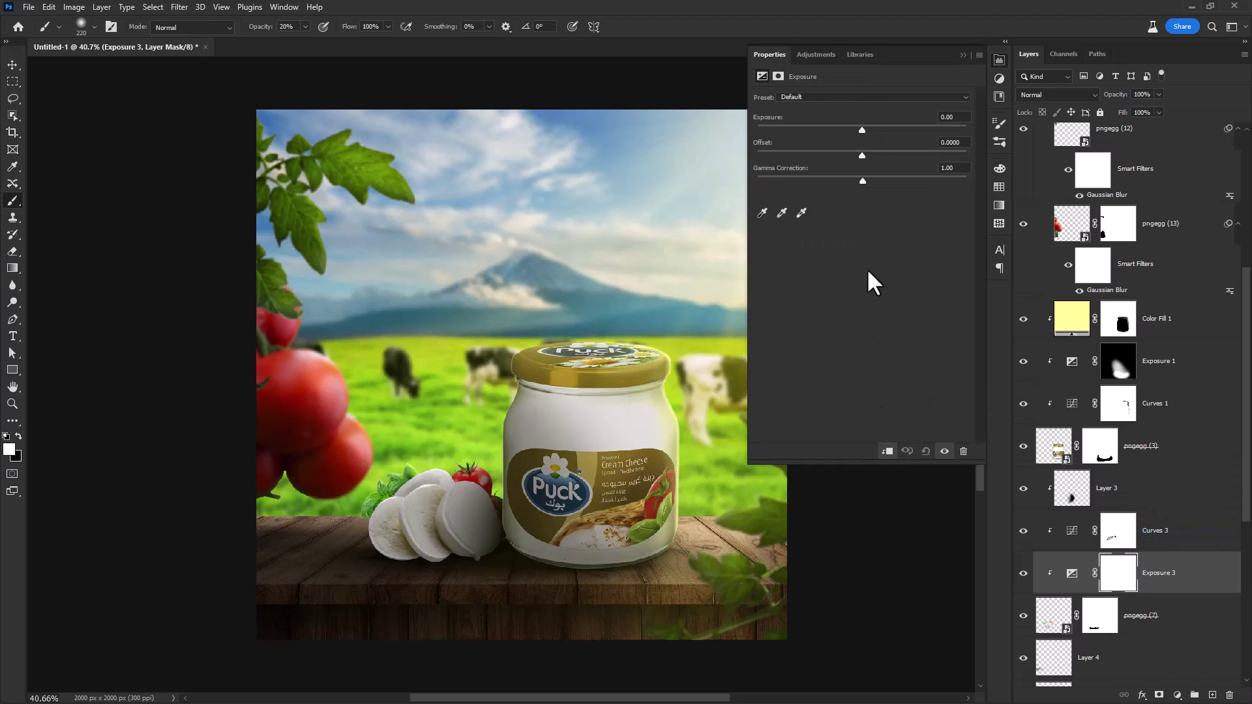
{"action": "mouse_move", "coordinate": [863, 127]}
{"action": "left_mouse_down"}
{"action": "mouse_move", "coordinate": [879, 130]}
{"action": "mouse_move", "coordinate": [847, 137]}
{"action": "left_mouse_up"}
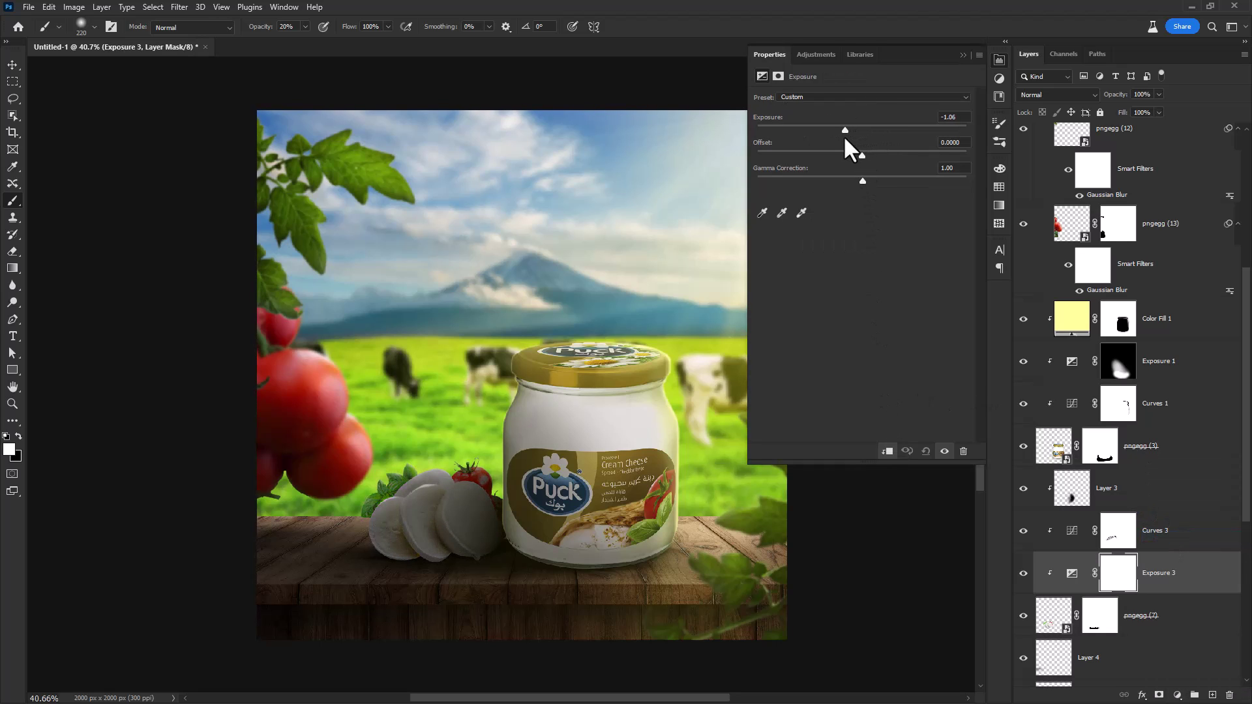
{"action": "left_click", "coordinate": [1112, 585]}
{"action": "key", "text": "ctrl+i"}
Paint white on the mozzarella's Exposure mask along the slices' lower edges, raising the brush opacity to 56%
{"action": "scroll", "coordinate": [433, 554], "scroll_direction": "up", "scroll_amount": 3}
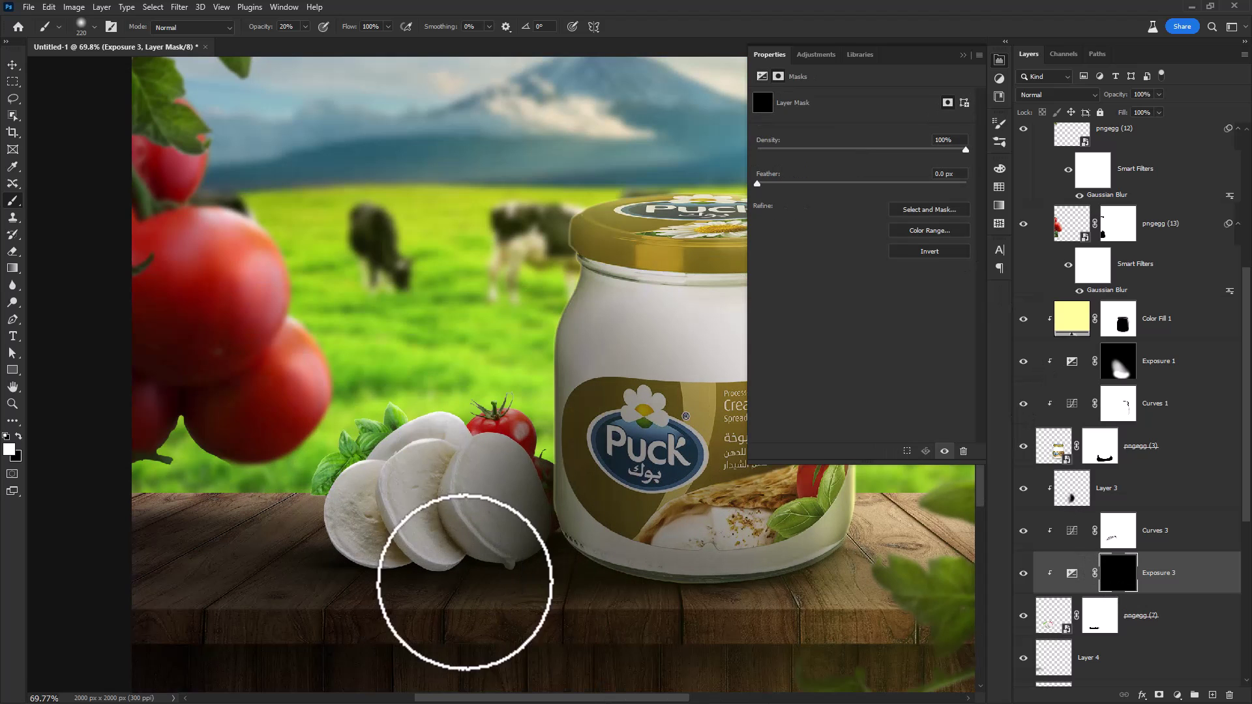
{"action": "mouse_move", "coordinate": [448, 581]}
{"action": "left_mouse_down"}
{"action": "mouse_move", "coordinate": [358, 550]}
{"action": "mouse_move", "coordinate": [416, 566]}
{"action": "mouse_move", "coordinate": [355, 530]}
{"action": "left_mouse_up"}
{"action": "key", "text": "bracketleft"}
{"action": "key", "text": "bracketleft"}
{"action": "key", "text": "bracketleft"}
{"action": "key", "text": "bracketleft"}
{"action": "left_click_drag", "start_coordinate": [268, 28], "coordinate": [281, 31]}
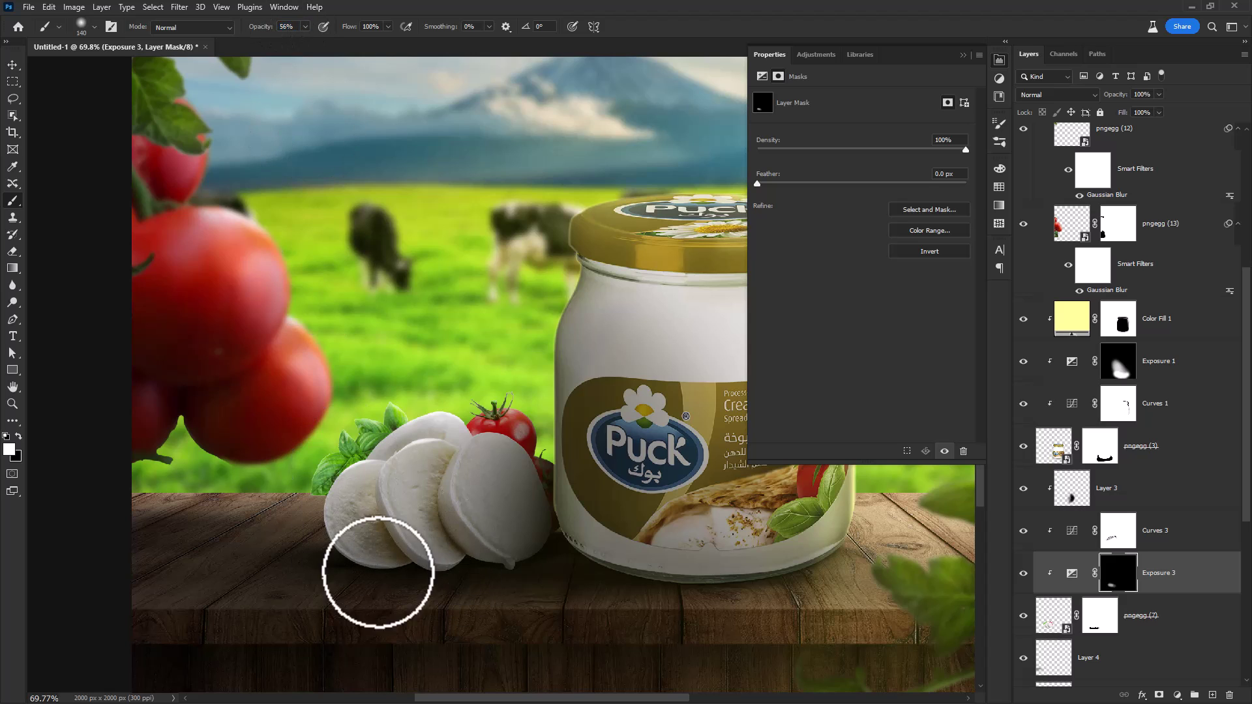
{"action": "mouse_move", "coordinate": [353, 568]}
{"action": "left_mouse_down"}
{"action": "mouse_move", "coordinate": [363, 579]}
{"action": "mouse_move", "coordinate": [534, 557]}
{"action": "mouse_move", "coordinate": [477, 599]}
{"action": "mouse_move", "coordinate": [392, 580]}
{"action": "left_mouse_up"}
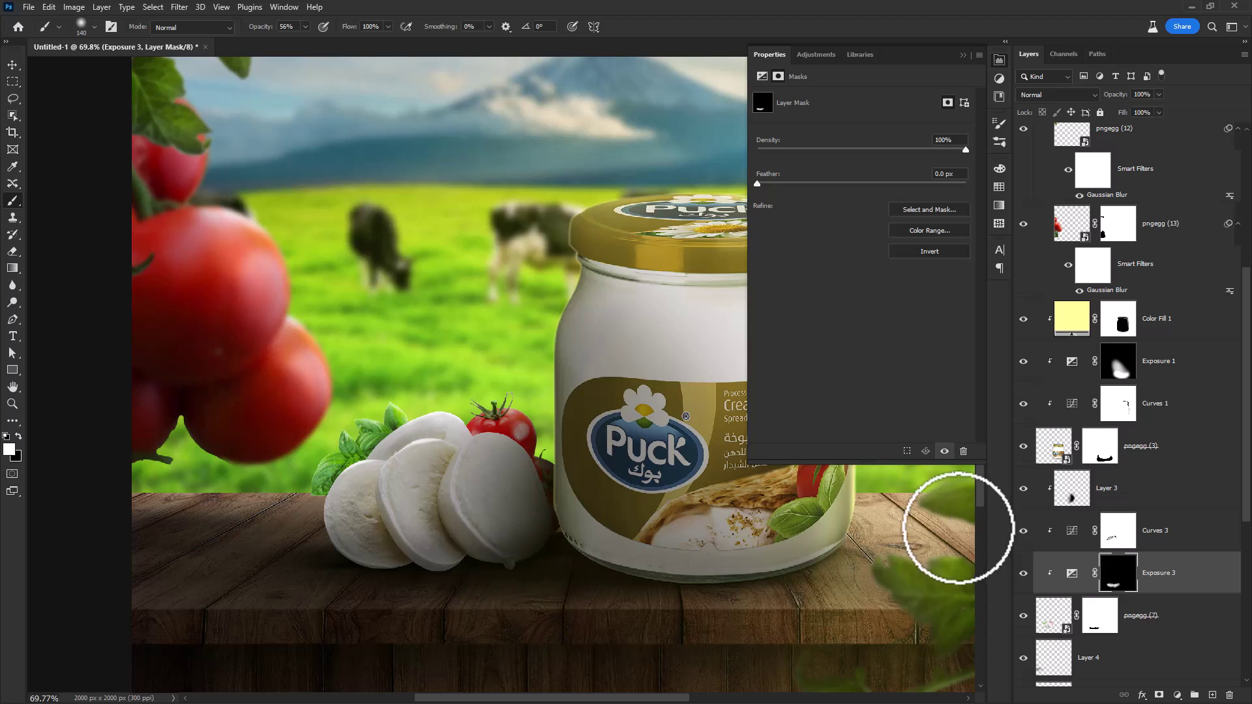
Add an Exposure adjustment clipped to the jar layer, lower its exposure and invert its mask
{"action": "scroll", "coordinate": [1156, 358], "scroll_direction": "down", "scroll_amount": 3}
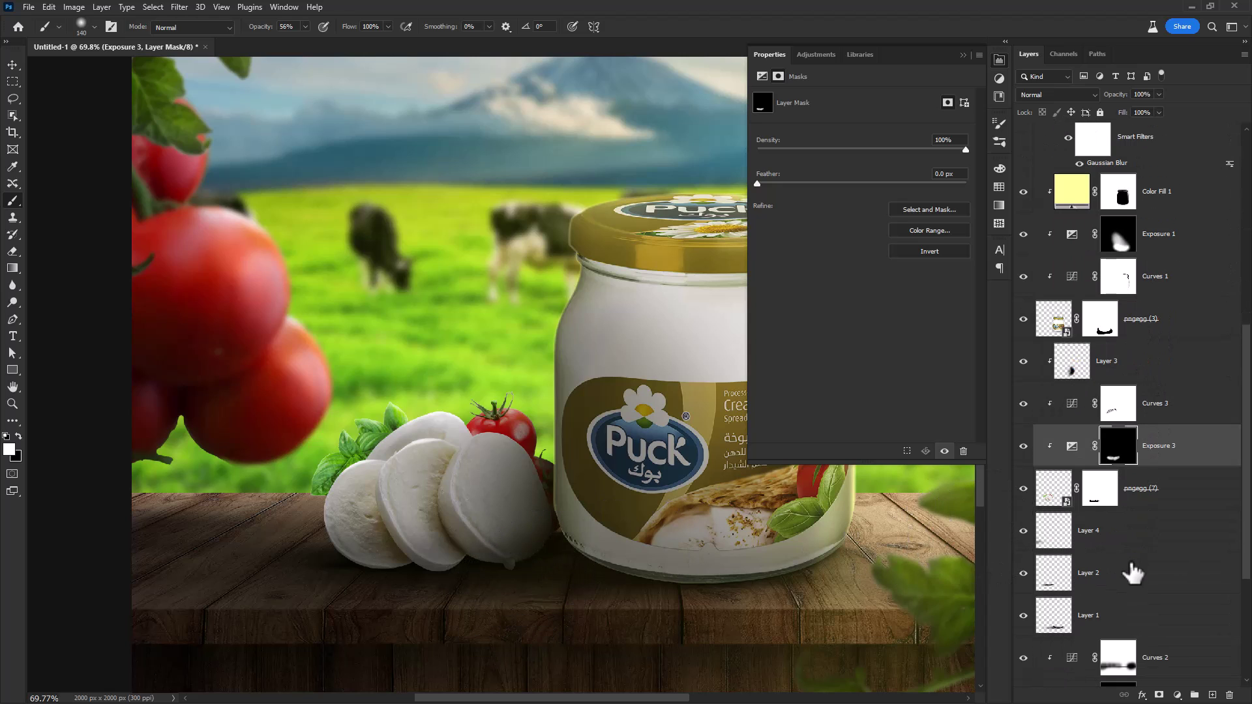
{"action": "left_click", "coordinate": [1153, 503]}
{"action": "scroll", "coordinate": [1077, 522], "scroll_direction": "down", "scroll_amount": 5}
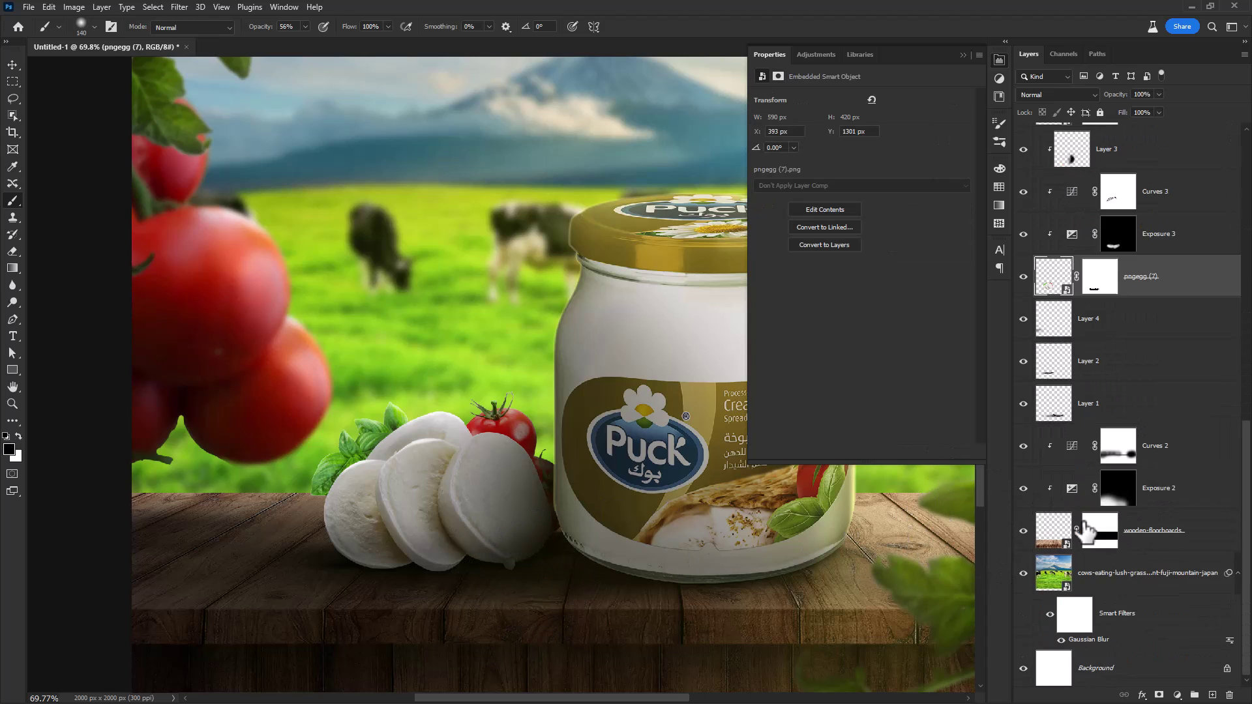
{"action": "left_click", "coordinate": [1025, 278]}
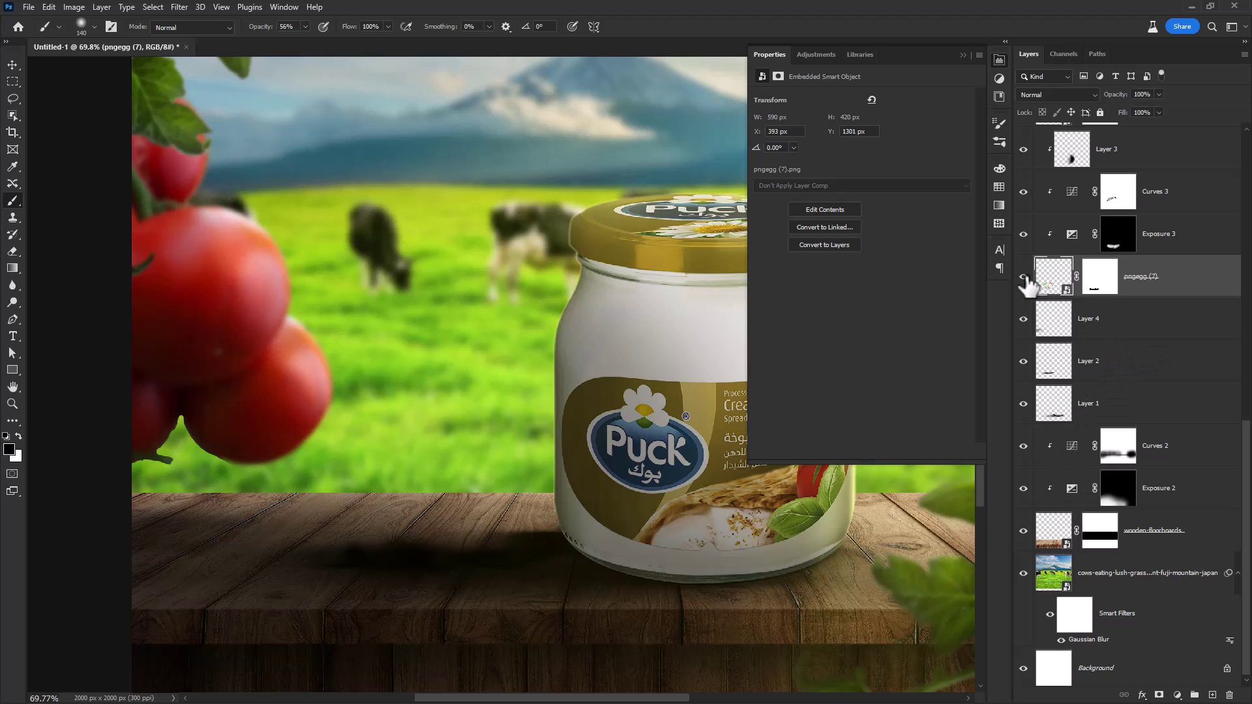
{"action": "left_click", "coordinate": [1024, 278]}
{"action": "left_click", "coordinate": [1128, 320]}
{"action": "scroll", "coordinate": [1143, 515], "scroll_direction": "up", "scroll_amount": 3}
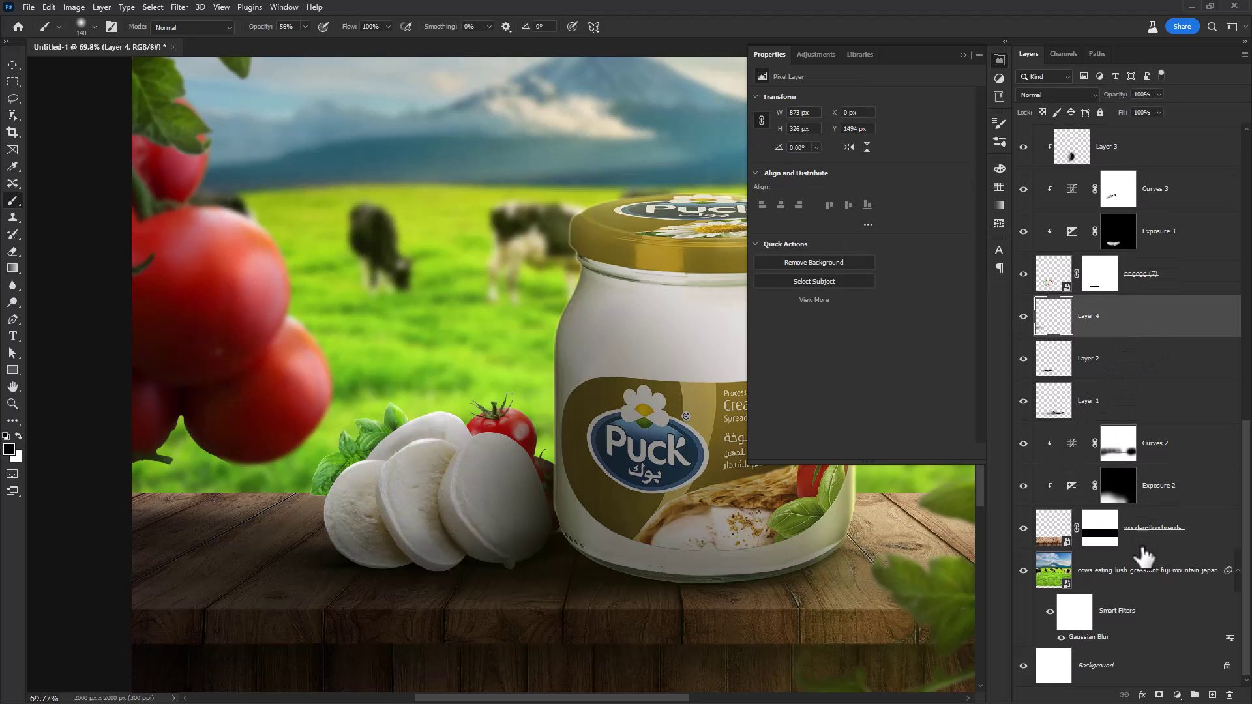
{"action": "left_click", "coordinate": [1156, 240]}
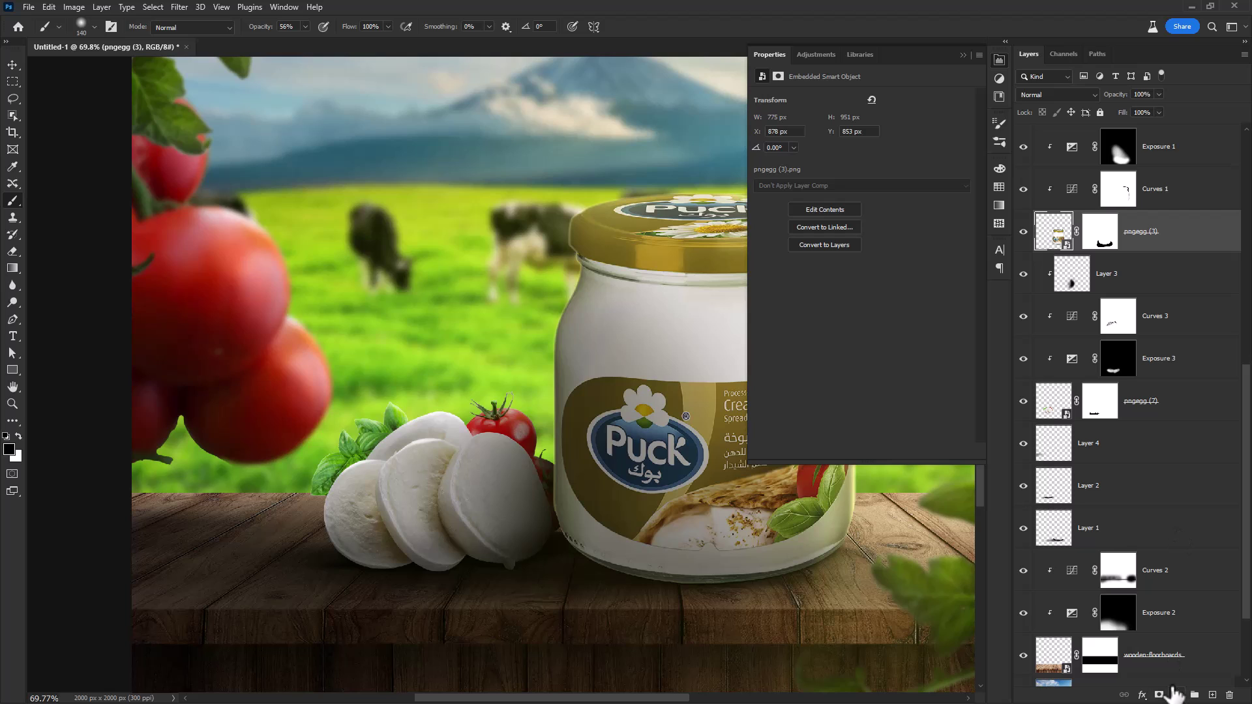
{"action": "left_click", "coordinate": [1177, 694]}
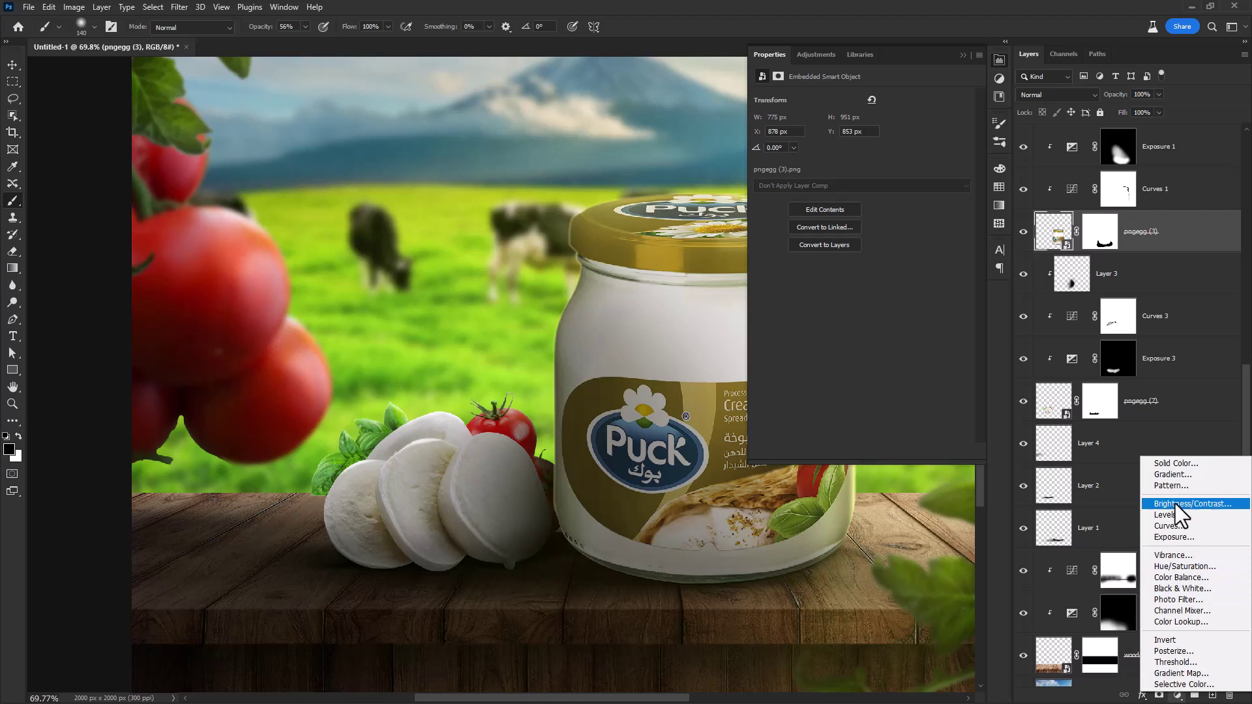
{"action": "left_click", "coordinate": [1174, 537]}
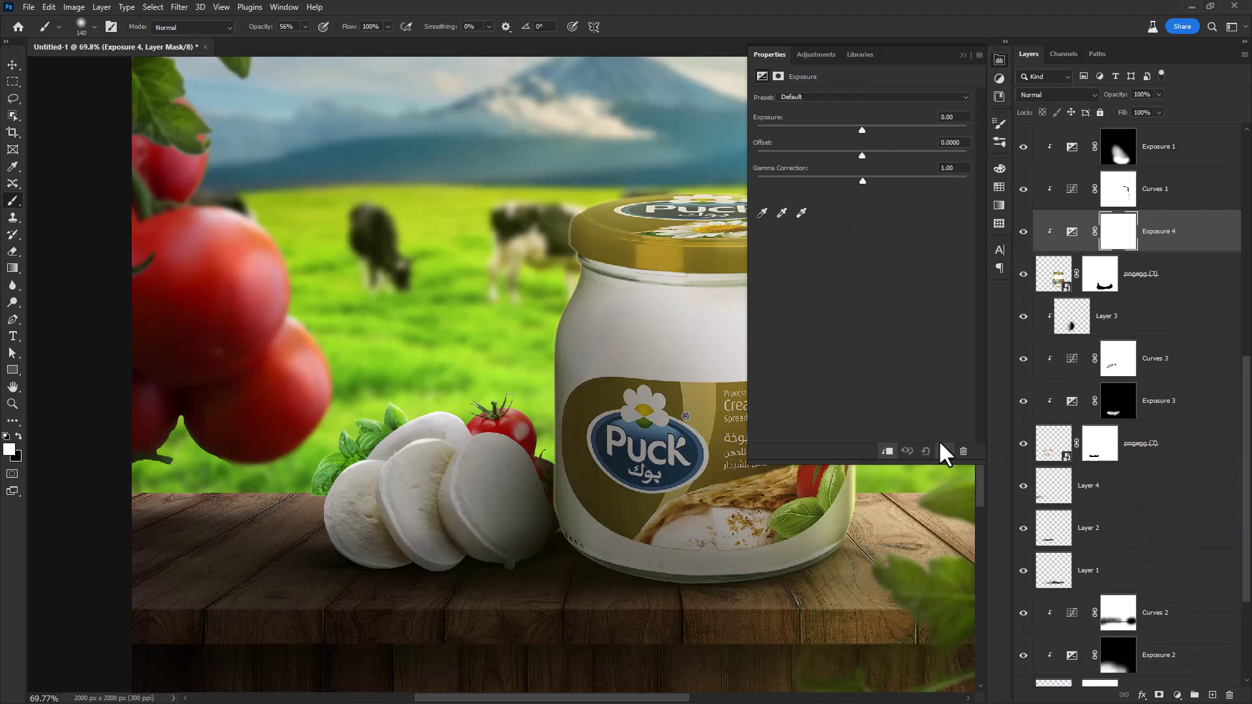
{"action": "left_click_drag", "start_coordinate": [856, 128], "coordinate": [837, 128]}
{"action": "left_click", "coordinate": [1115, 242]}
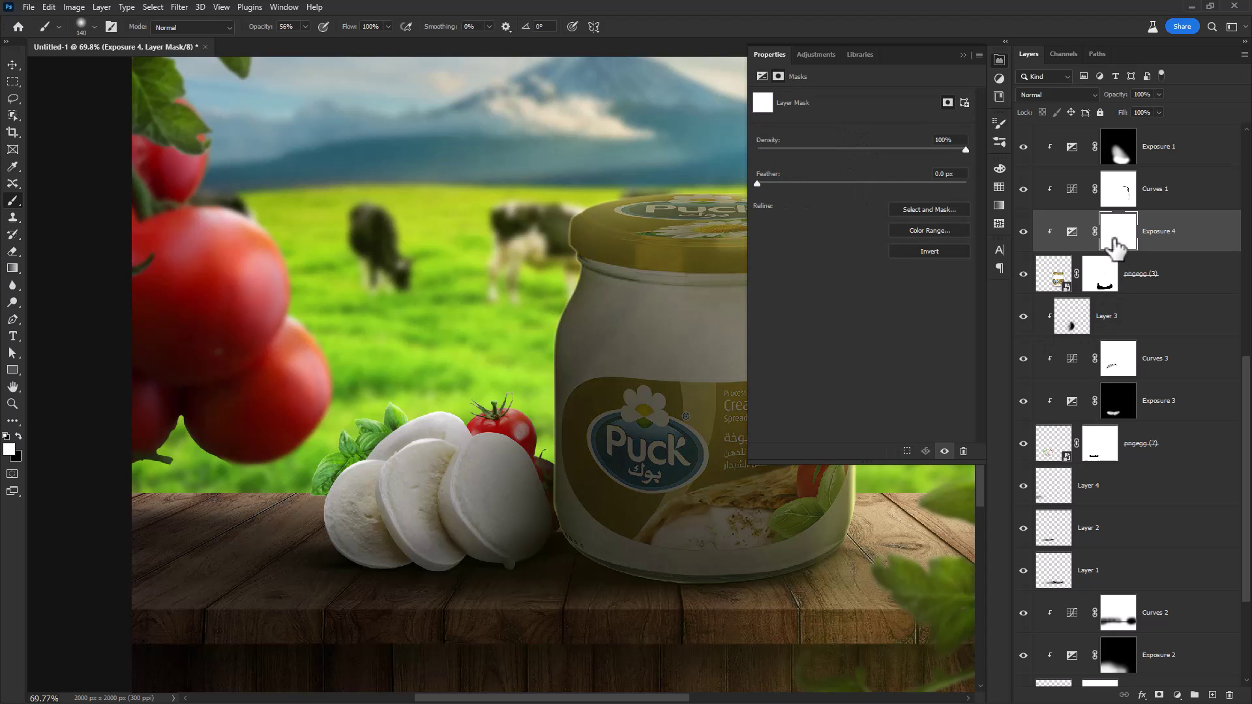
{"action": "key", "text": "ctrl+i"}
Paint white with a large soft brush on the jar's new Exposure mask to shade its lower-left side and base
{"action": "left_click", "coordinate": [964, 55]}
{"action": "left_click_drag", "start_coordinate": [547, 505], "coordinate": [597, 505]}
{"action": "mouse_move", "coordinate": [646, 585]}
{"action": "left_mouse_down"}
{"action": "mouse_move", "coordinate": [576, 542]}
{"action": "mouse_move", "coordinate": [538, 488]}
{"action": "mouse_move", "coordinate": [530, 450]}
{"action": "left_mouse_up"}
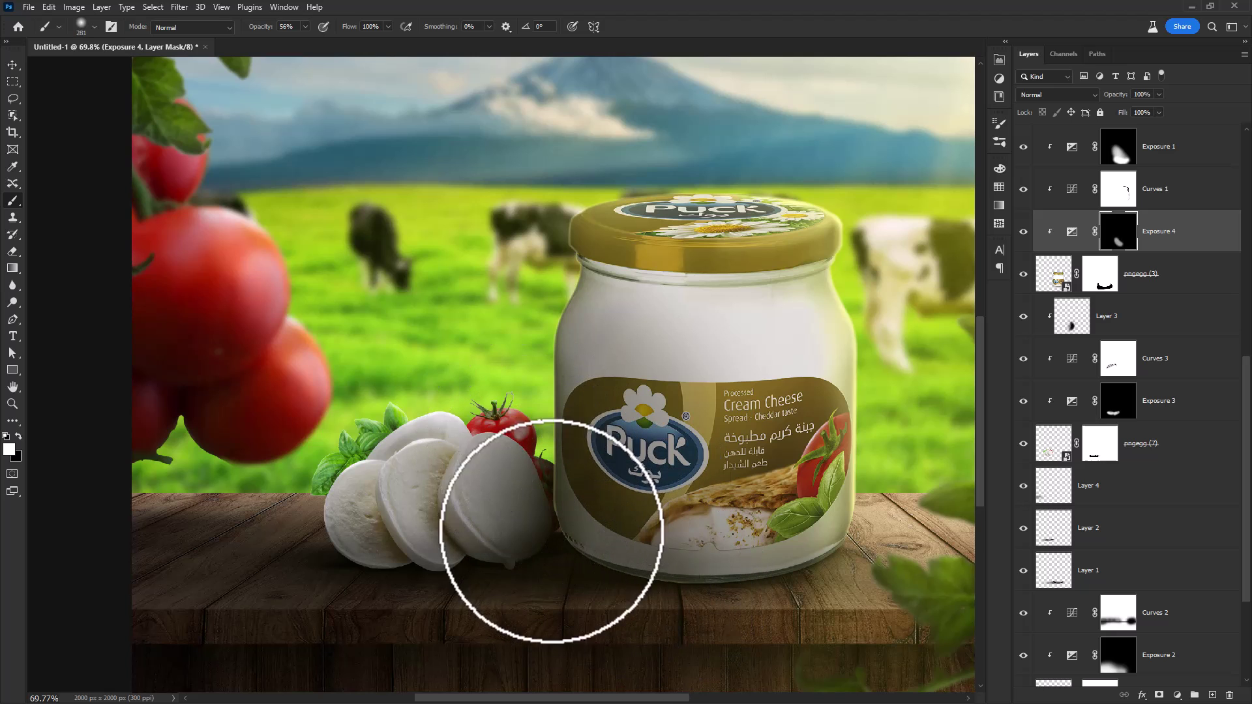
{"action": "left_click_drag", "start_coordinate": [554, 532], "coordinate": [538, 505]}
{"action": "mouse_move", "coordinate": [658, 592]}
{"action": "left_mouse_down"}
{"action": "mouse_move", "coordinate": [568, 559]}
{"action": "mouse_move", "coordinate": [665, 632]}
{"action": "left_mouse_up"}
{"action": "left_click_drag", "start_coordinate": [552, 540], "coordinate": [505, 539]}
{"action": "left_click_drag", "start_coordinate": [572, 471], "coordinate": [542, 483]}
{"action": "scroll", "coordinate": [527, 472], "scroll_direction": "up", "scroll_amount": 2}
{"action": "scroll", "coordinate": [561, 495], "scroll_direction": "up", "scroll_amount": 1}
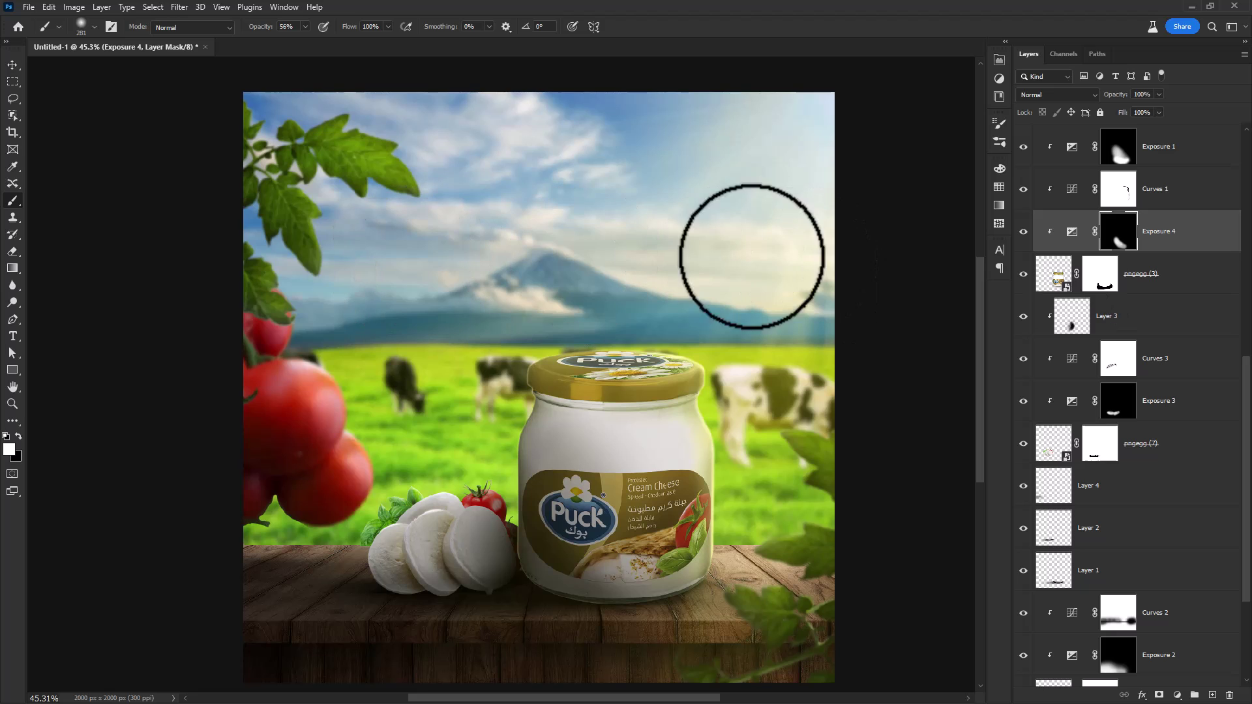
Stamp all visible layers into a new layer above Hue/Saturation 1 and convert it to a smart object
{"action": "key", "text": "v"}
{"action": "left_click", "coordinate": [336, 160], "text": "ctrl"}
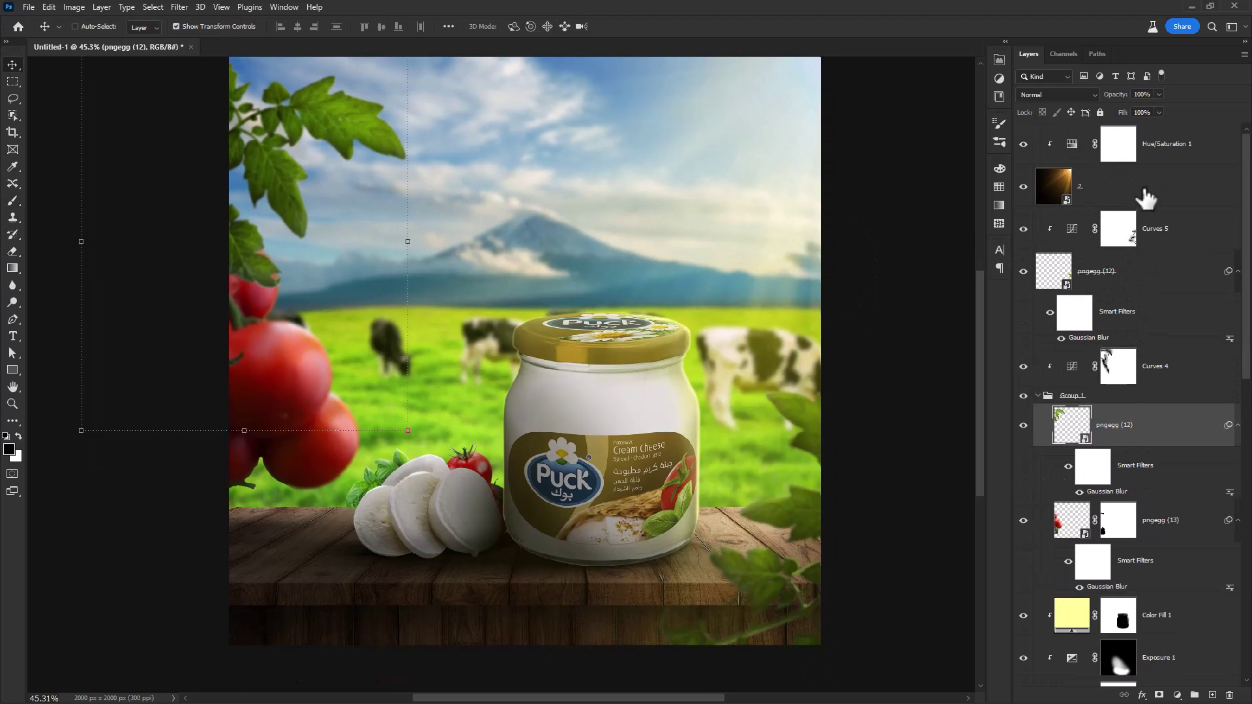
{"action": "left_click", "coordinate": [1202, 159]}
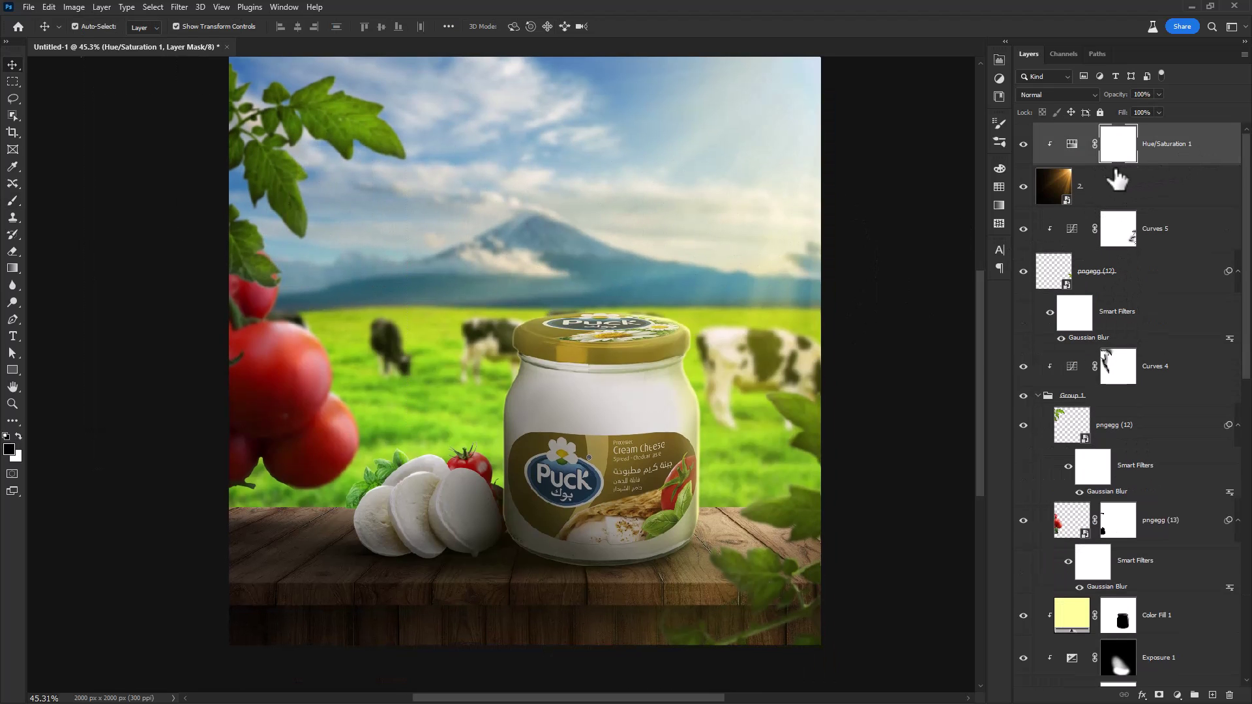
{"action": "key", "text": "ctrl+shift+alt+e"}
{"action": "right_click", "coordinate": [1129, 202]}
{"action": "left_click", "coordinate": [1184, 337]}
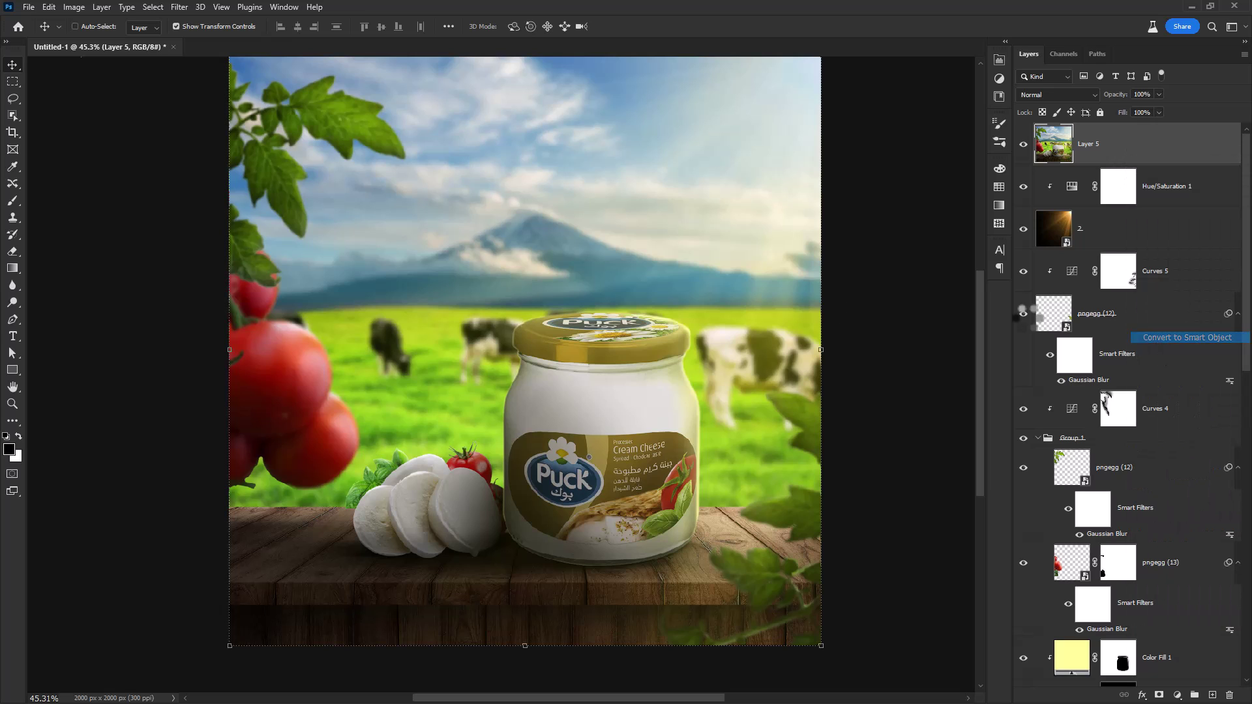
Open the Camera Raw Filter on the stamped smart object and set Temperature +11, Exposure +0.10, Contrast +35 and Highlights +5
{"action": "left_click", "coordinate": [179, 7]}
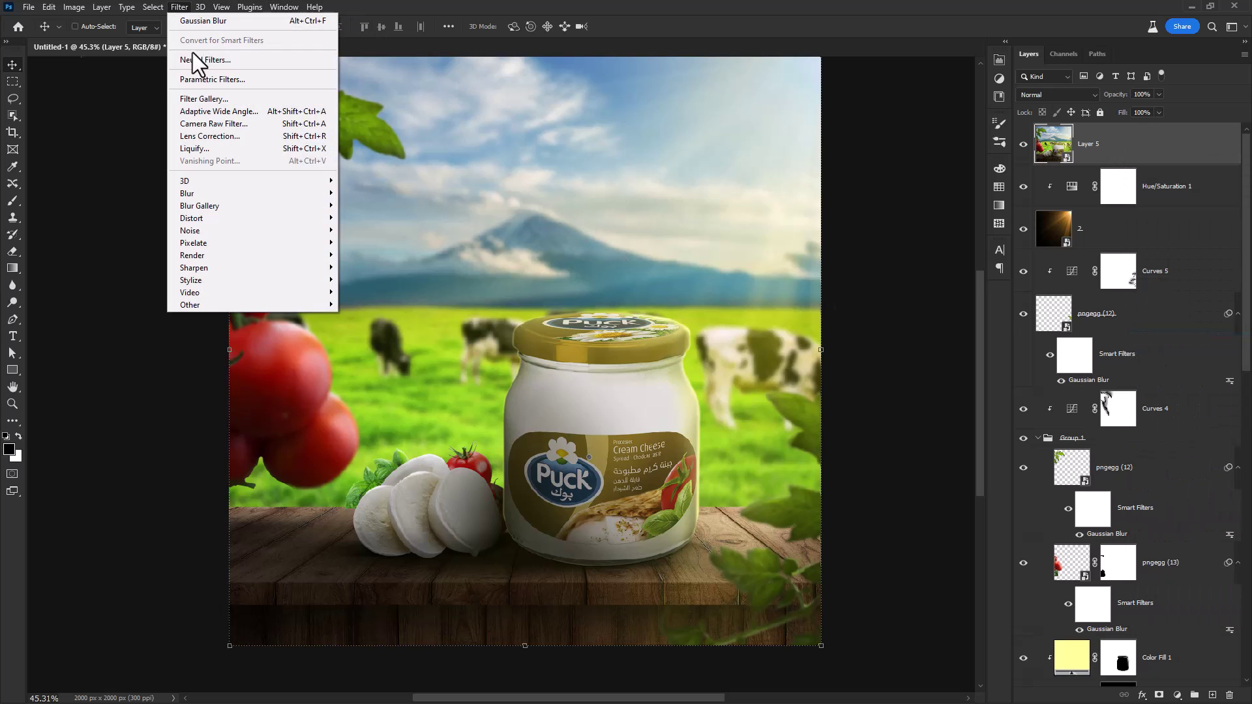
{"action": "left_click", "coordinate": [218, 126]}
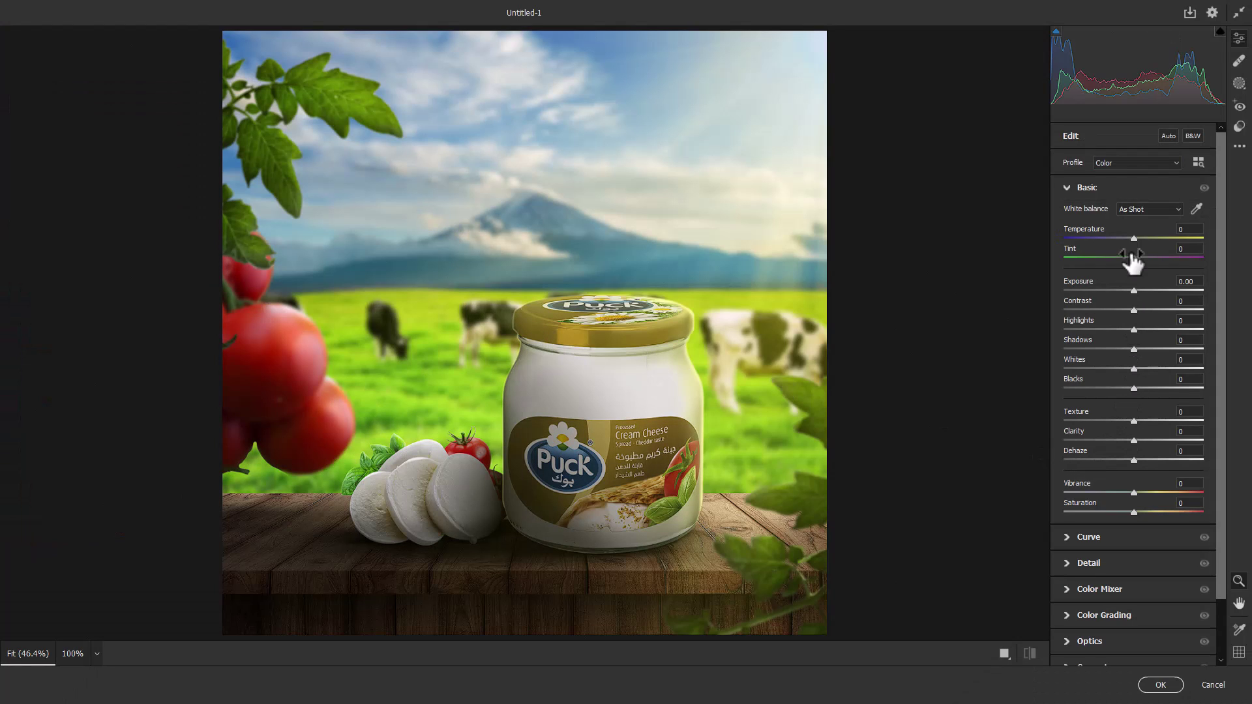
{"action": "left_click_drag", "start_coordinate": [1137, 247], "coordinate": [1140, 246]}
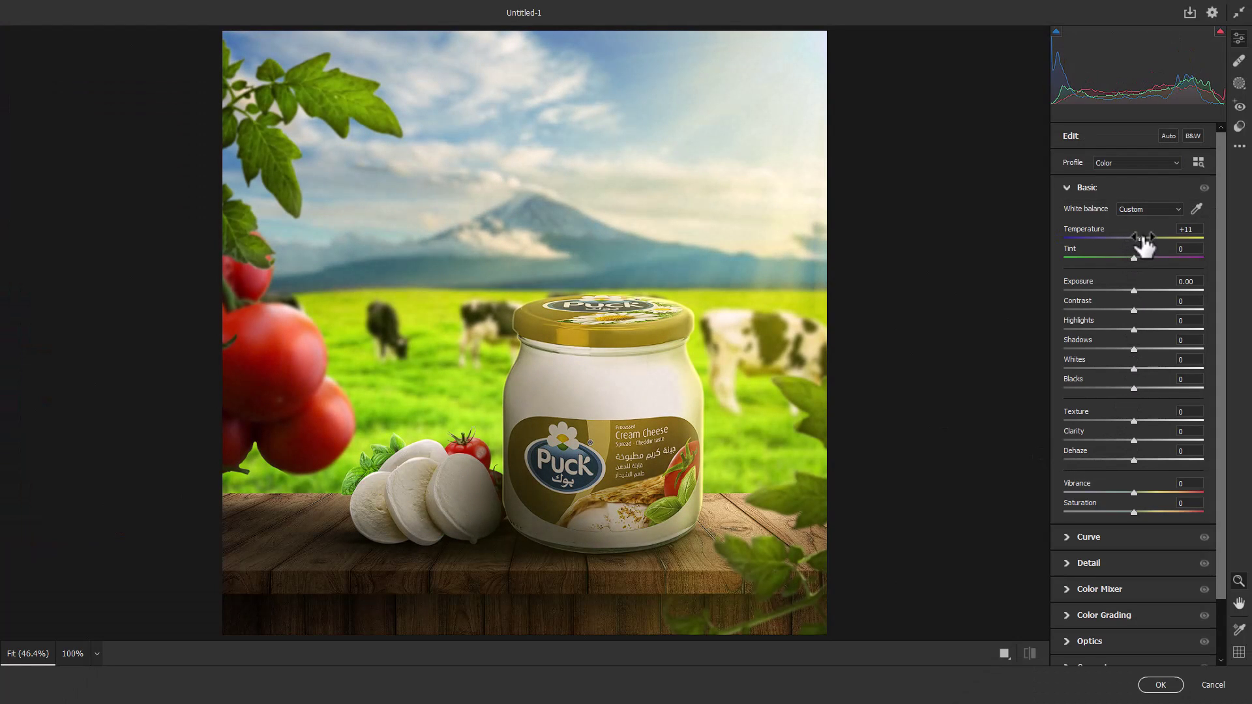
{"action": "left_click_drag", "start_coordinate": [1136, 293], "coordinate": [1143, 338]}
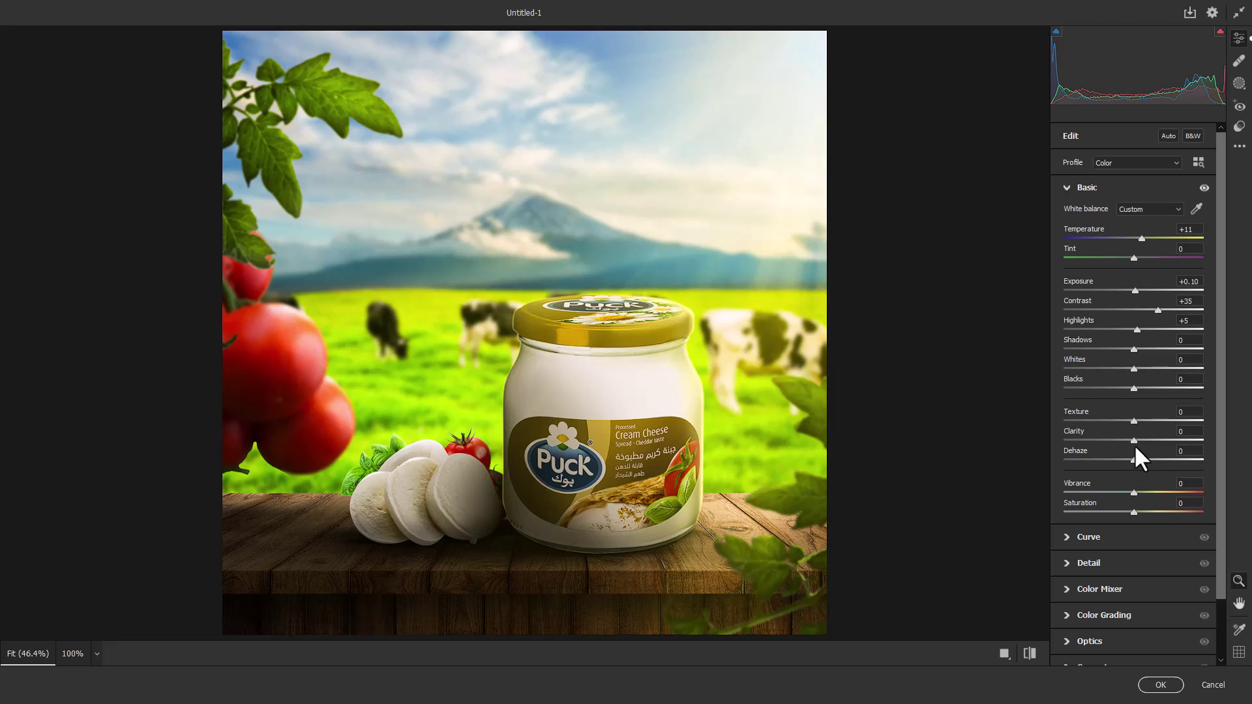
Set Clarity to +6 and Vibrance to +9, trying Saturation at +13 and undoing that change
{"action": "left_click_drag", "start_coordinate": [1135, 440], "coordinate": [1149, 440]}
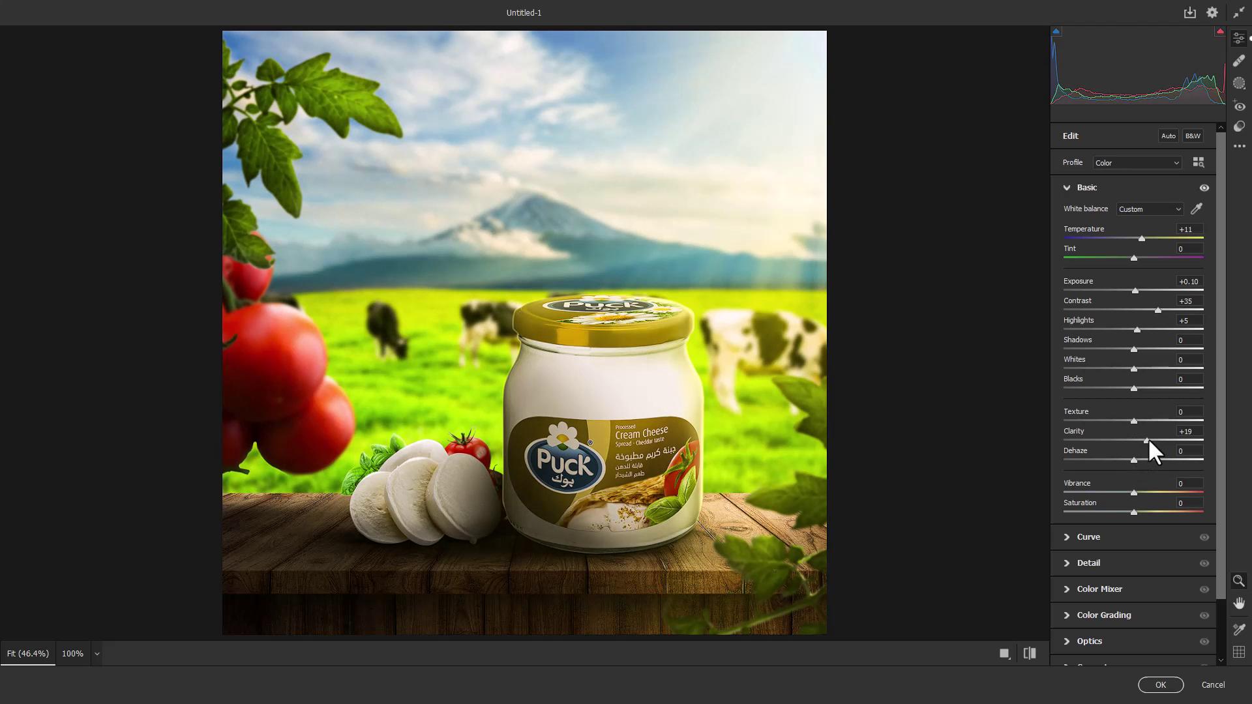
{"action": "left_click_drag", "start_coordinate": [1133, 493], "coordinate": [1118, 515]}
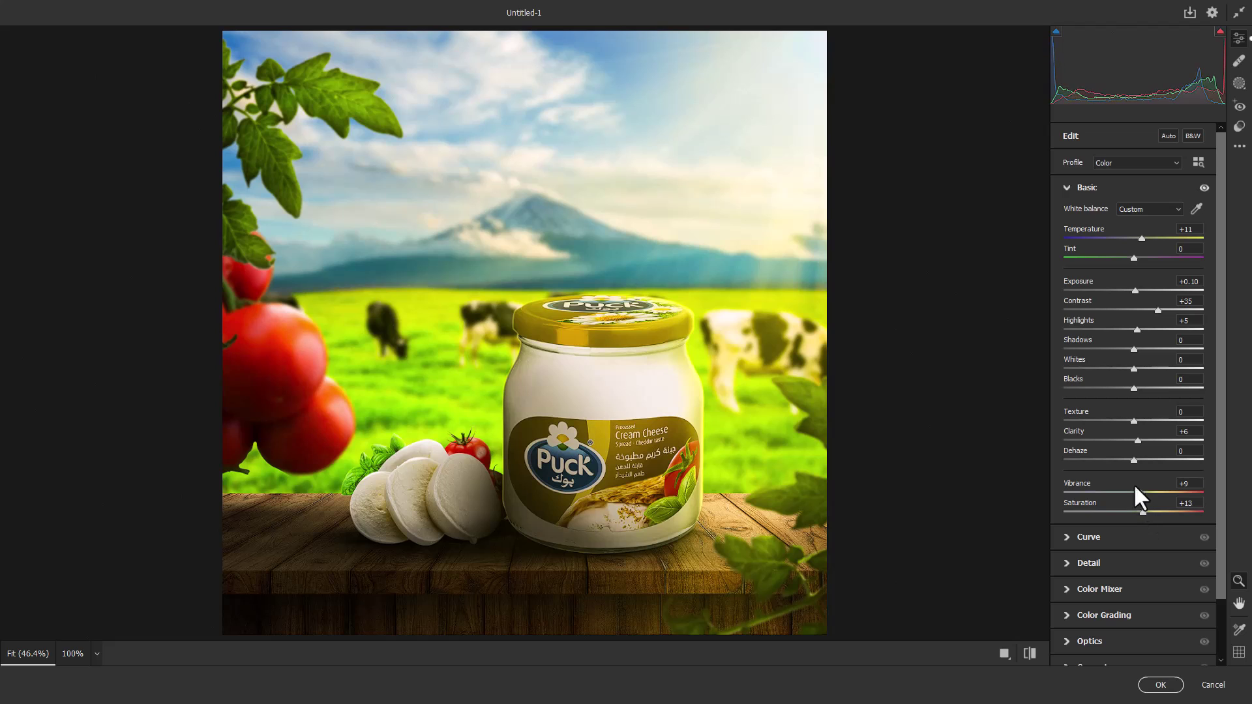
{"action": "key", "text": "ctrl+z"}
Set Texture to +9 and Contrast to +18, and apply the Camera Raw grading
{"action": "mouse_move", "coordinate": [1135, 422]}
{"action": "left_mouse_down"}
{"action": "mouse_move", "coordinate": [1160, 422]}
{"action": "mouse_move", "coordinate": [1124, 425]}
{"action": "mouse_move", "coordinate": [1143, 430]}
{"action": "left_mouse_up"}
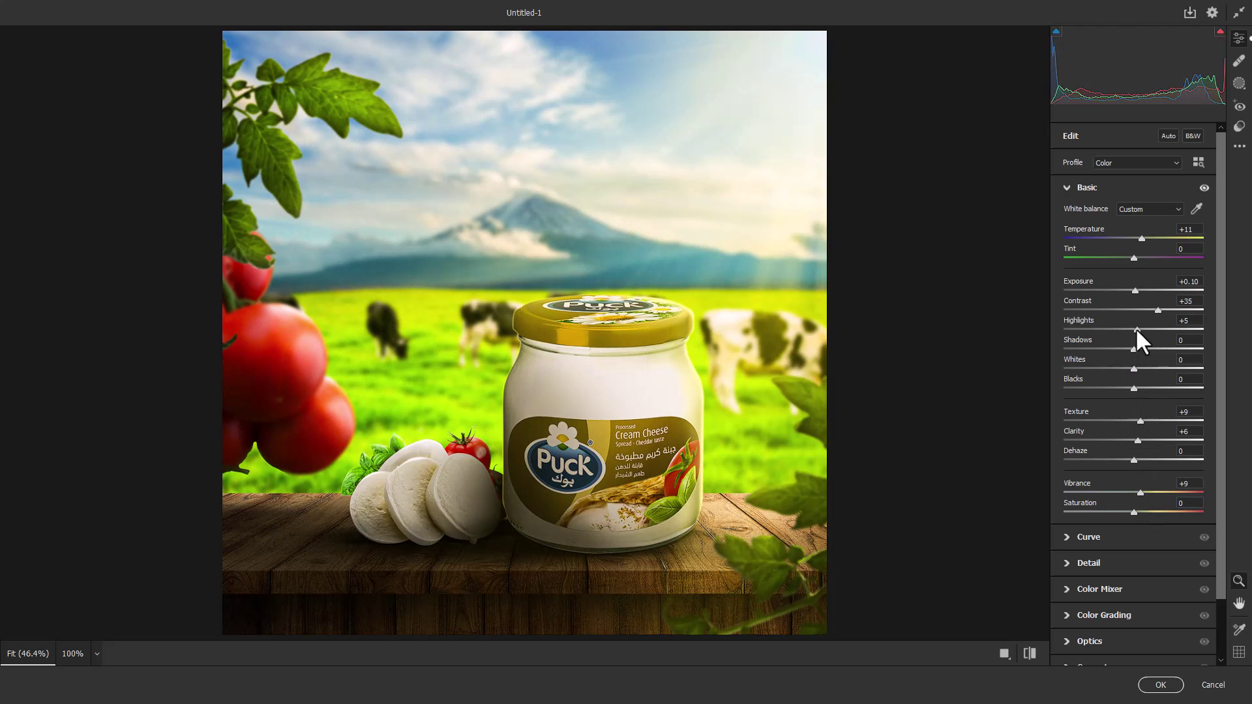
{"action": "mouse_move", "coordinate": [1158, 309]}
{"action": "left_mouse_down"}
{"action": "mouse_move", "coordinate": [1129, 316]}
{"action": "mouse_move", "coordinate": [1146, 315]}
{"action": "left_mouse_up"}
{"action": "left_click", "coordinate": [1161, 685]}
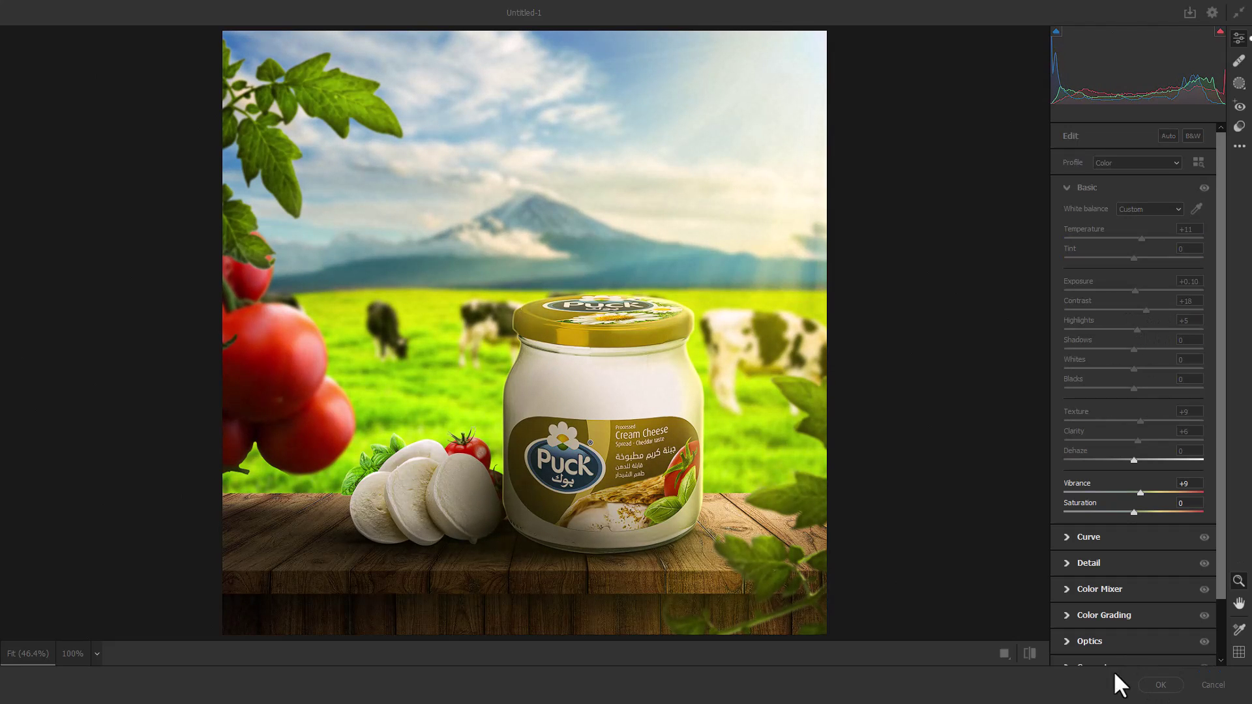